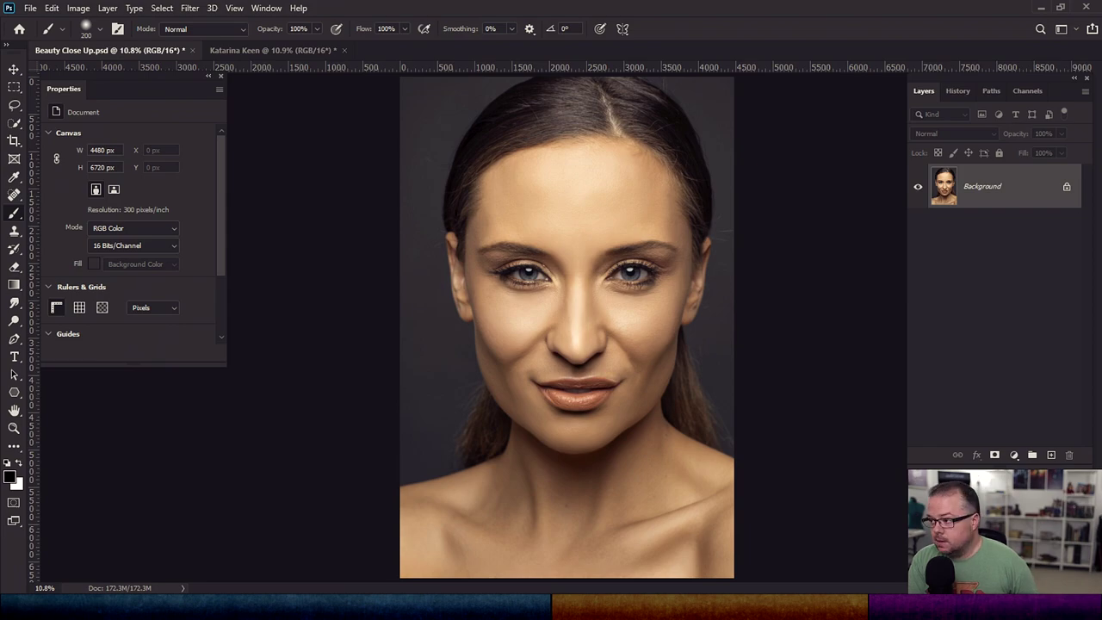
Duplicate the Background and, in the Camera Raw Filter, set Exposure +1.15, Highlights +31, Whites +31, Shadows +20 and Blacks +23
key(ctrl+j)
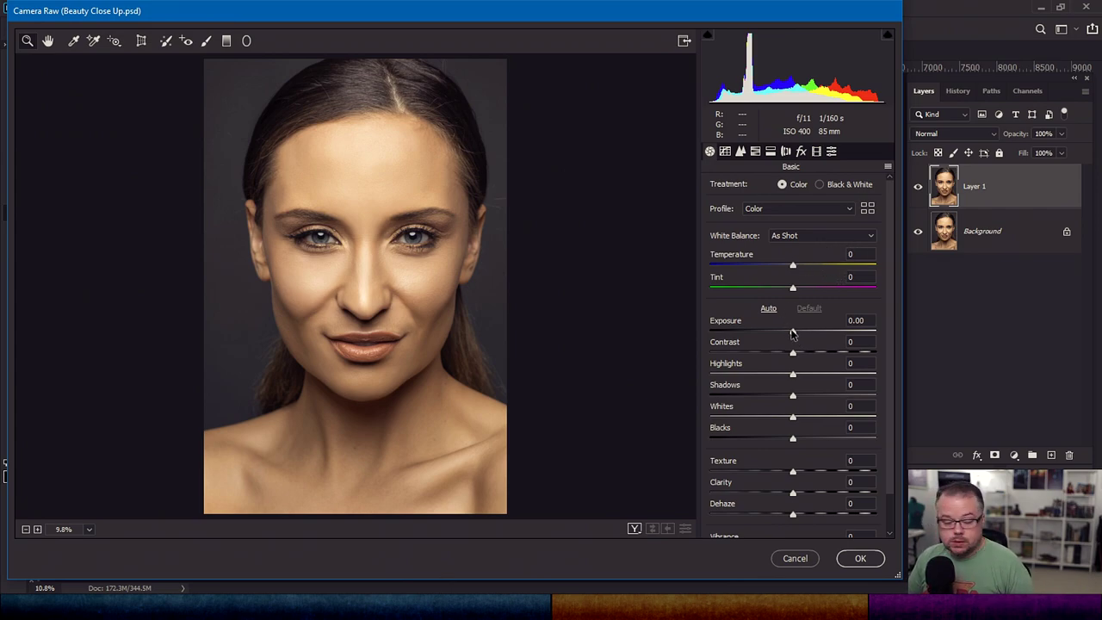
drag(793, 334, 810, 332)
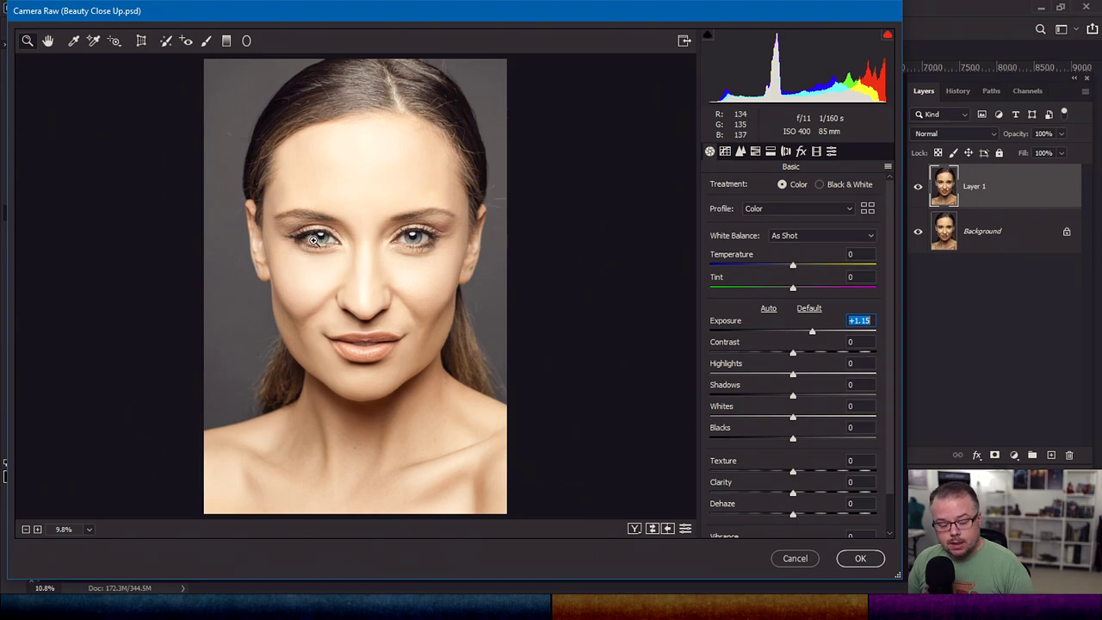
drag(794, 374, 820, 374)
drag(793, 417, 819, 416)
click(813, 335)
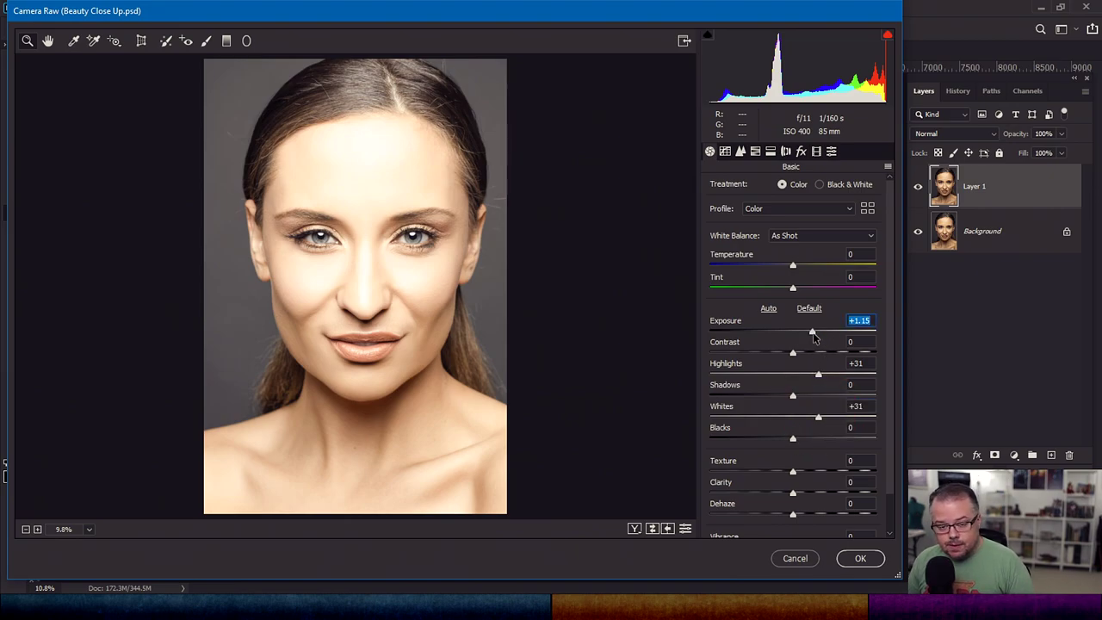
drag(793, 395, 809, 396)
drag(793, 438, 812, 438)
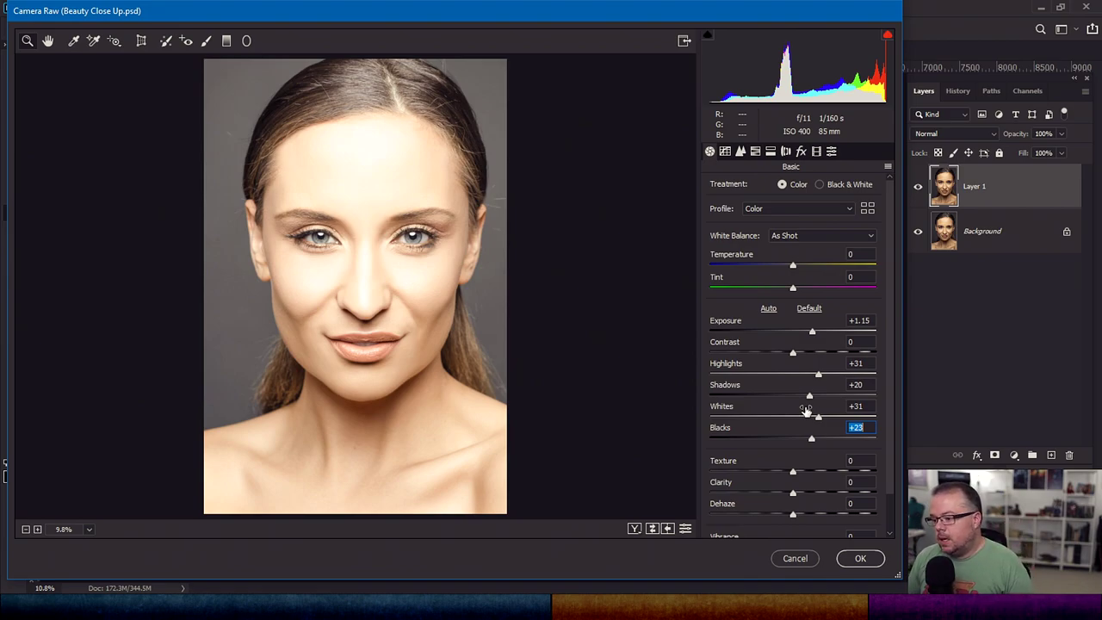
Set Texture to +21, Clarity to +23, Dehaze to +22, Vibrance to +23 and Saturation to +21
scroll(801, 443, down, 1)
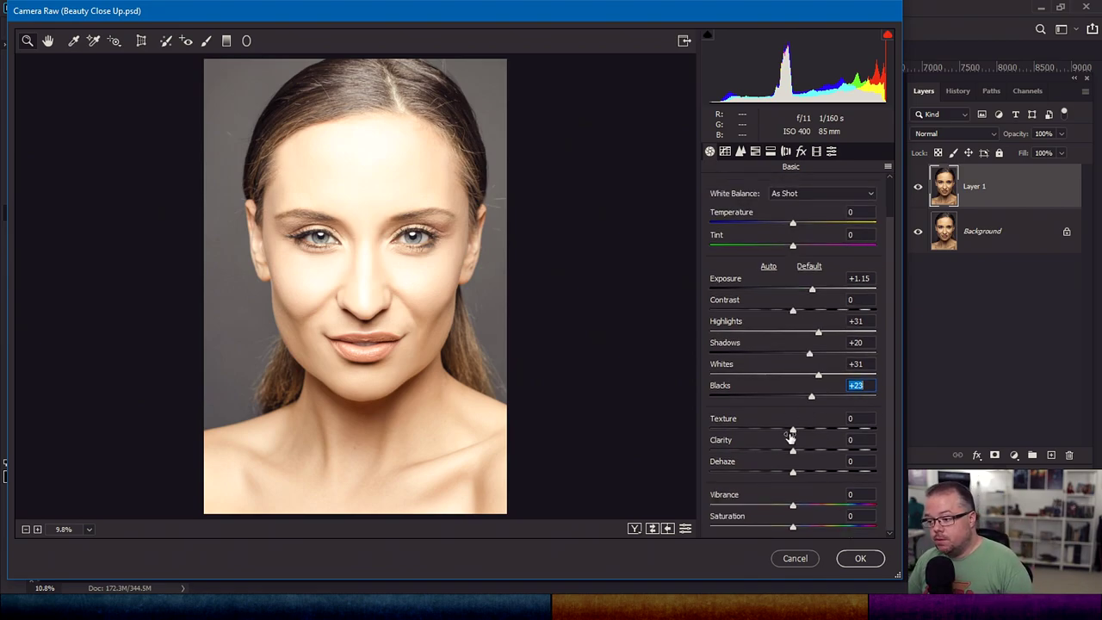
drag(796, 433, 811, 474)
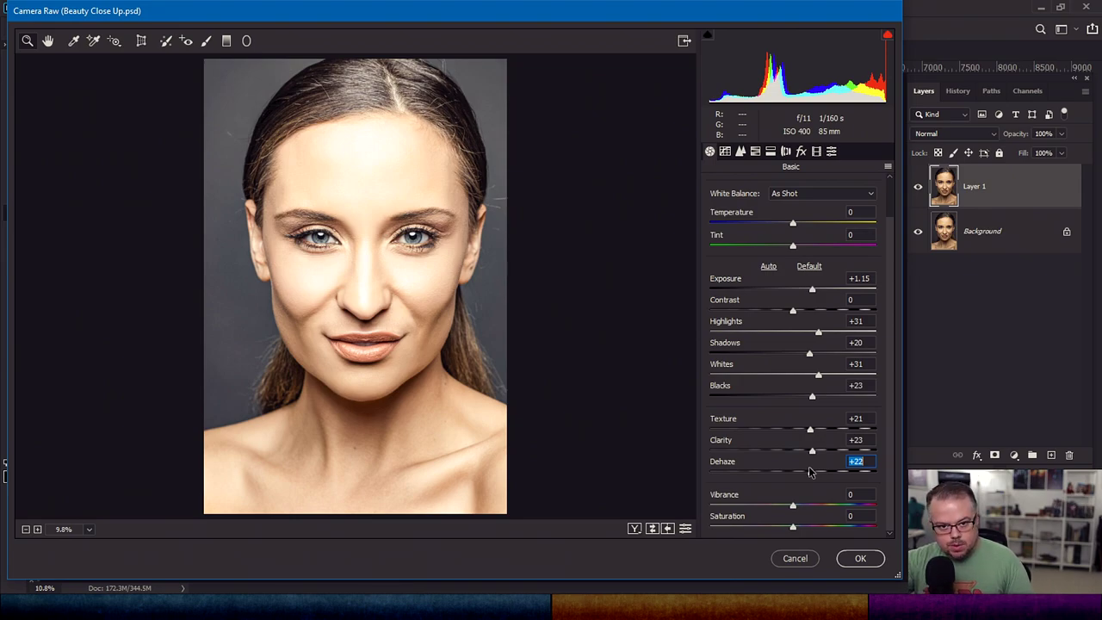
drag(793, 508, 812, 528)
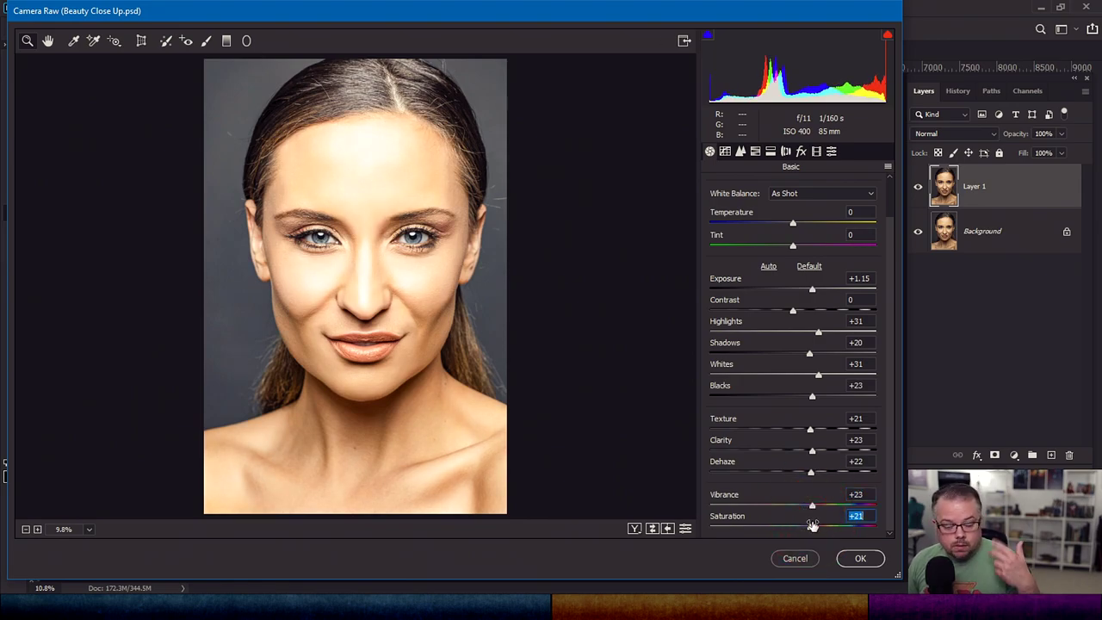
Raise the saturation of the Blues to +38 and apply the Camera Raw adjustments to the layer
click(756, 153)
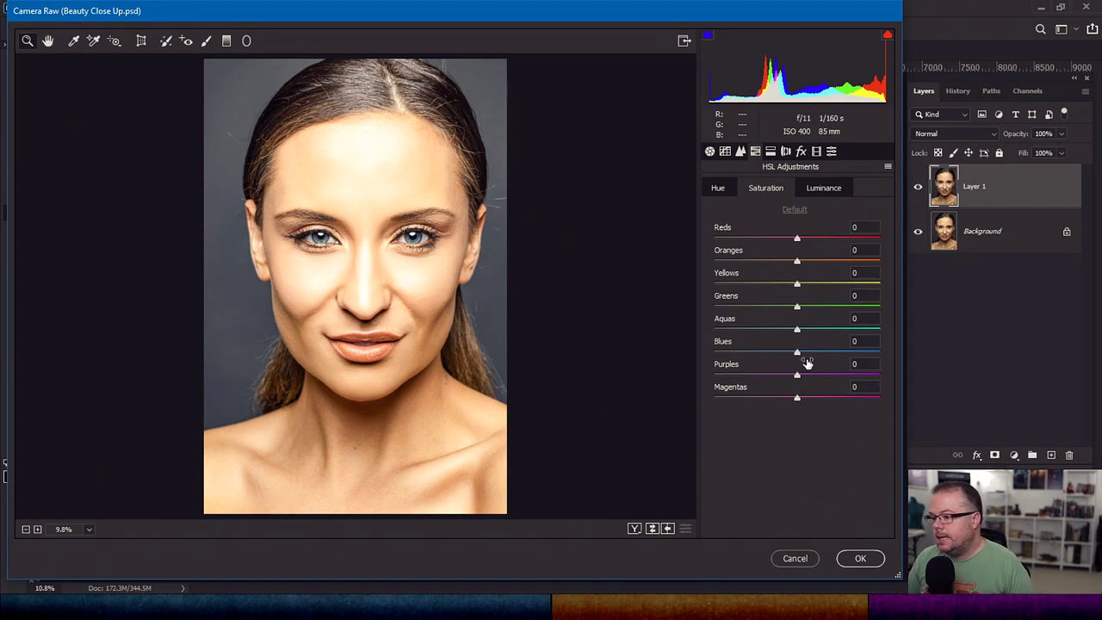
drag(797, 355, 830, 353)
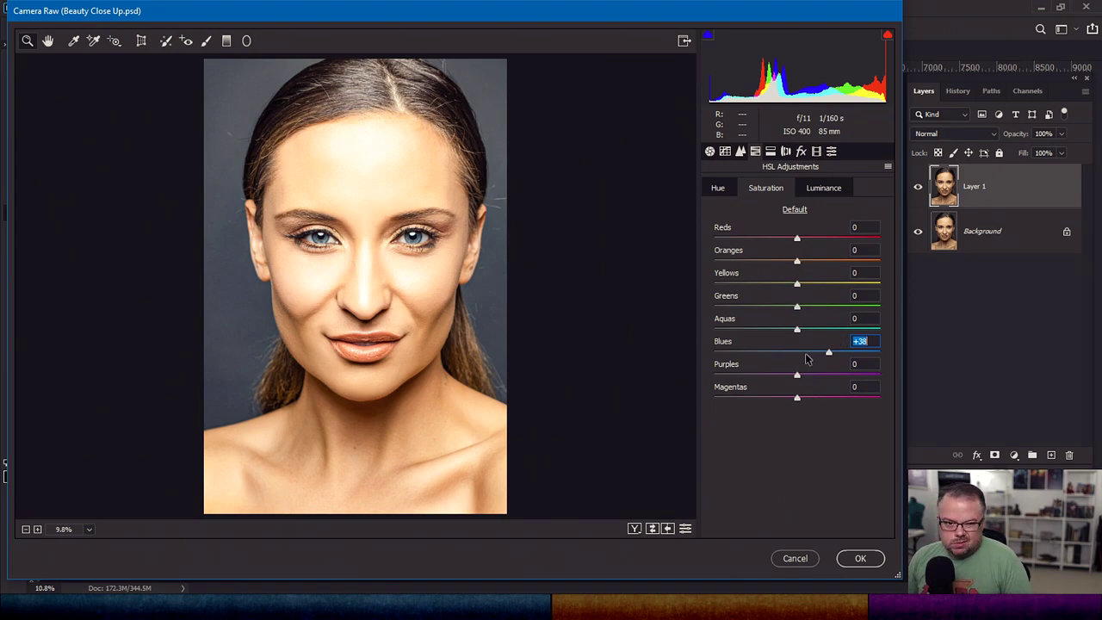
click(861, 558)
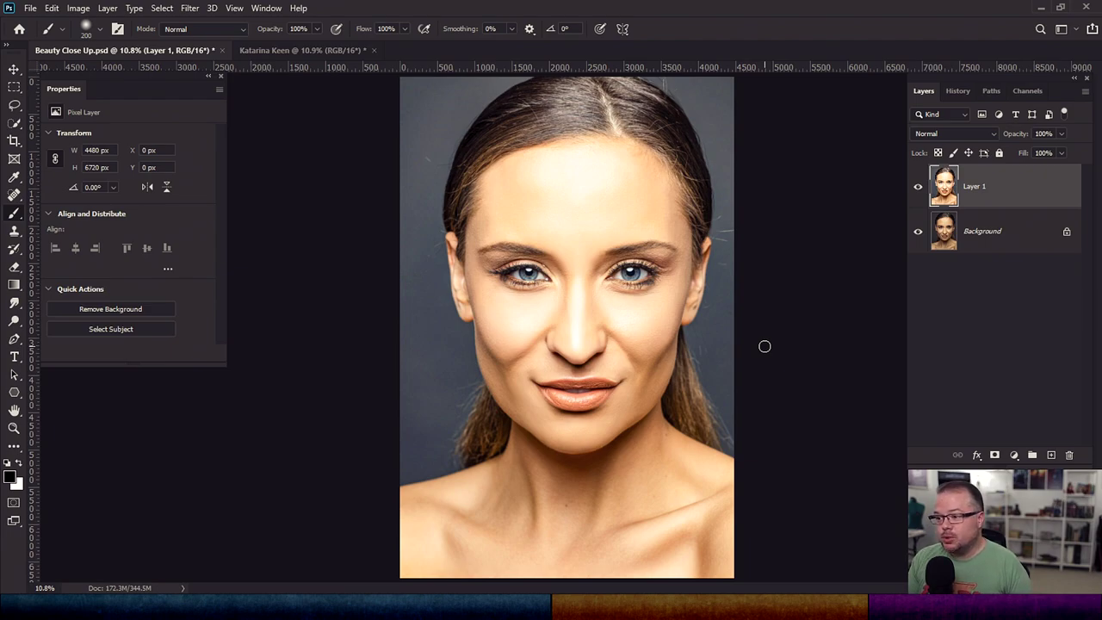
Add a black layer mask to Layer 1 and reveal both irises with a 50 px white brush
alt+click(995, 455)
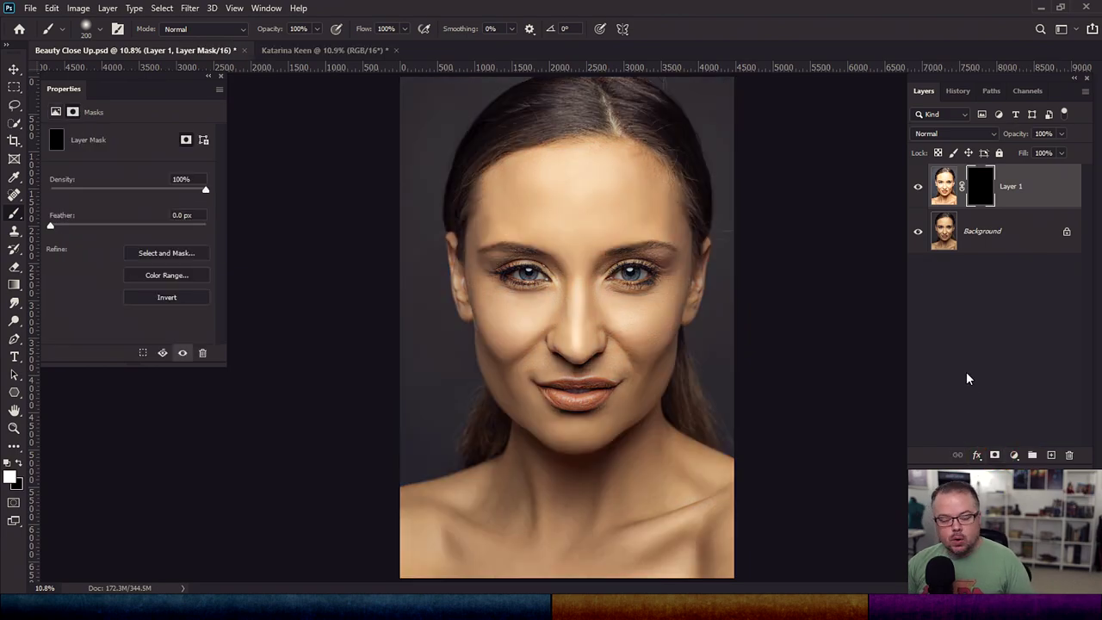
scroll(569, 298, up, 5)
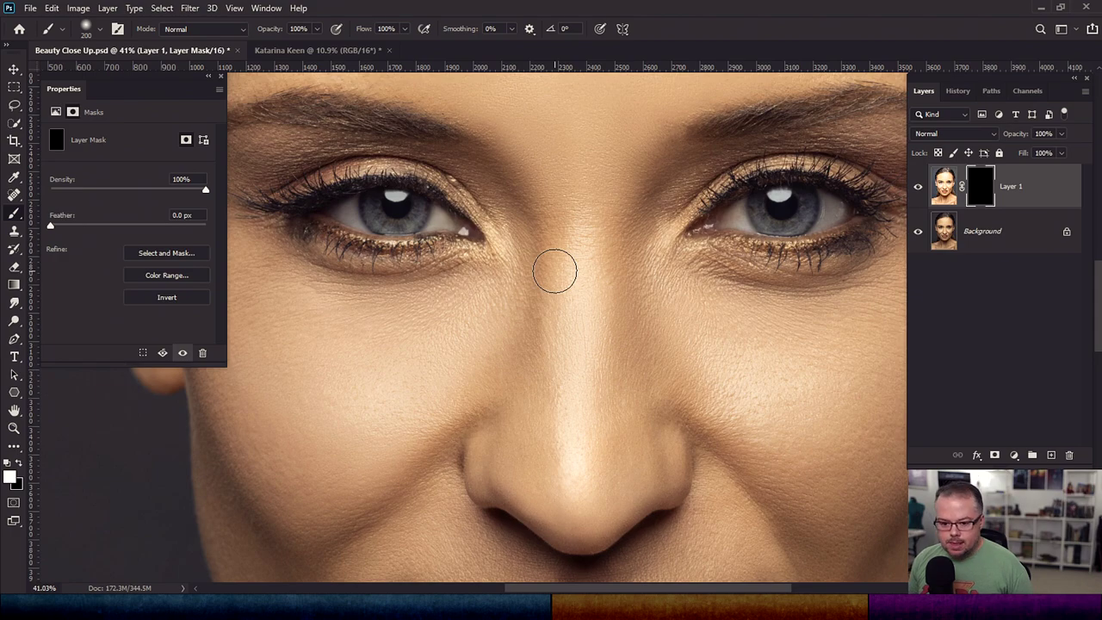
key(bracketleft)
key(bracketleft)
key(bracketleft)
key(bracketleft)
key(bracketleft)
key(bracketleft)
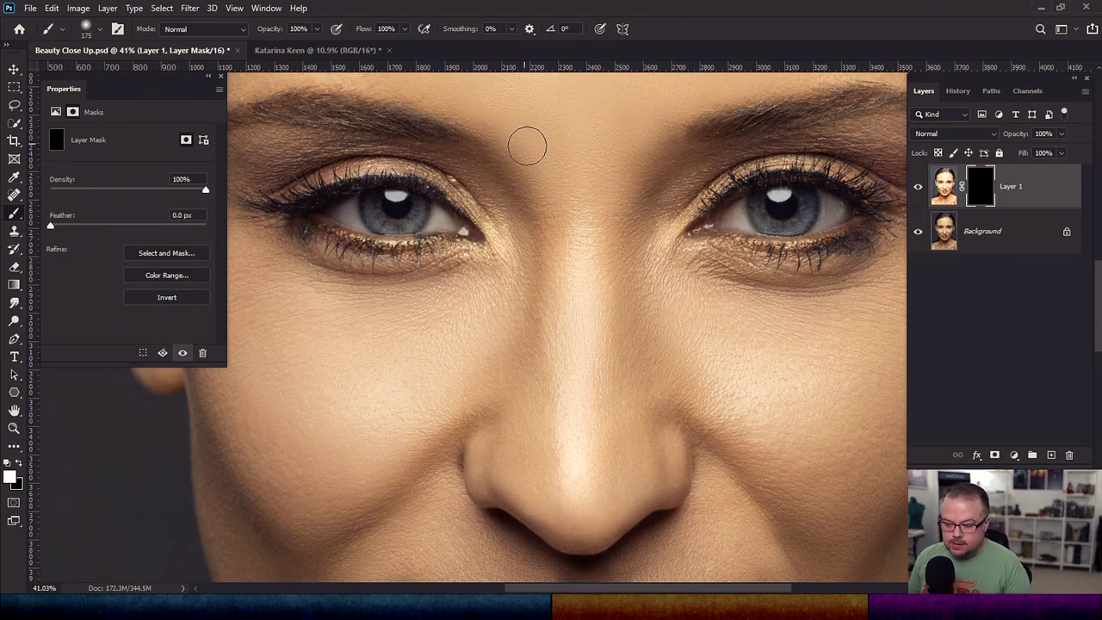
key(bracketleft)
key(bracketleft)
key(bracketleft)
key(bracketleft)
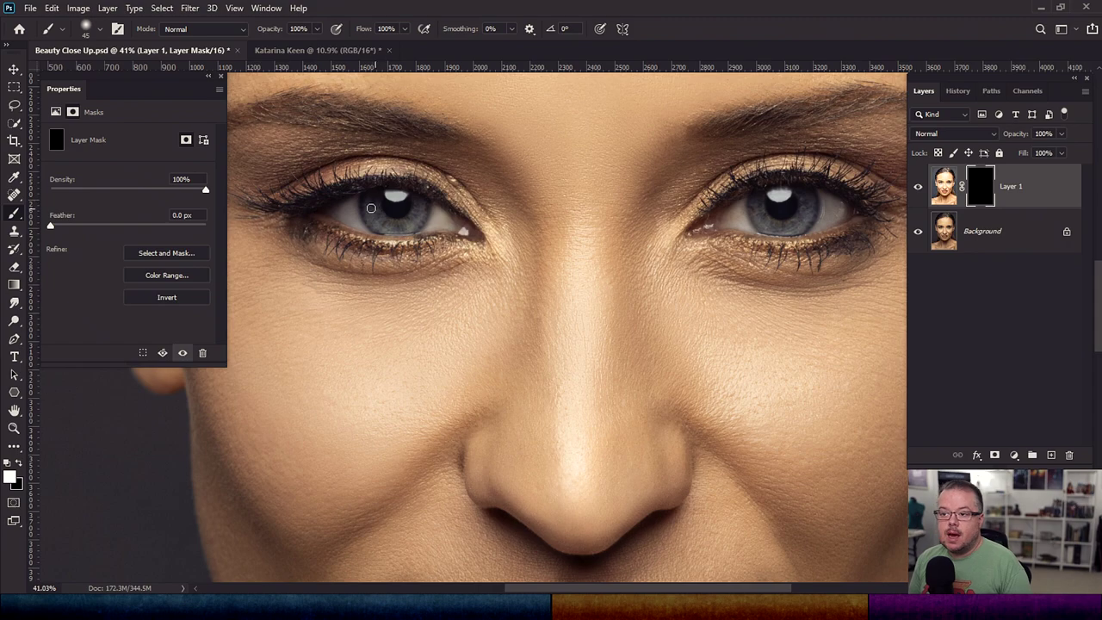
key(bracketright)
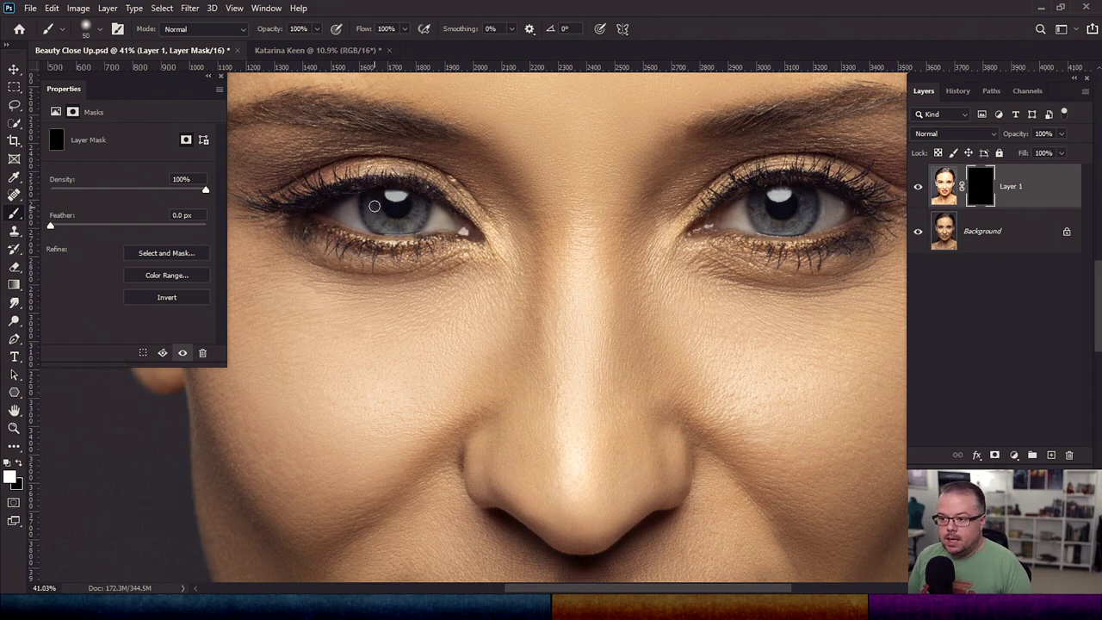
mouse_move(374, 213)
mouse_down()
mouse_move(414, 222)
mouse_move(420, 208)
mouse_move(385, 225)
mouse_move(401, 226)
mouse_move(418, 214)
mouse_up()
mouse_move(831, 206)
mouse_down()
mouse_move(757, 209)
mouse_move(776, 224)
mouse_move(801, 219)
mouse_move(802, 201)
mouse_move(793, 226)
mouse_move(764, 215)
mouse_move(793, 227)
mouse_move(806, 204)
mouse_move(792, 227)
mouse_move(771, 226)
mouse_move(760, 211)
mouse_move(770, 225)
mouse_move(804, 215)
mouse_move(807, 199)
mouse_move(793, 227)
mouse_move(761, 207)
mouse_up()
click(794, 225)
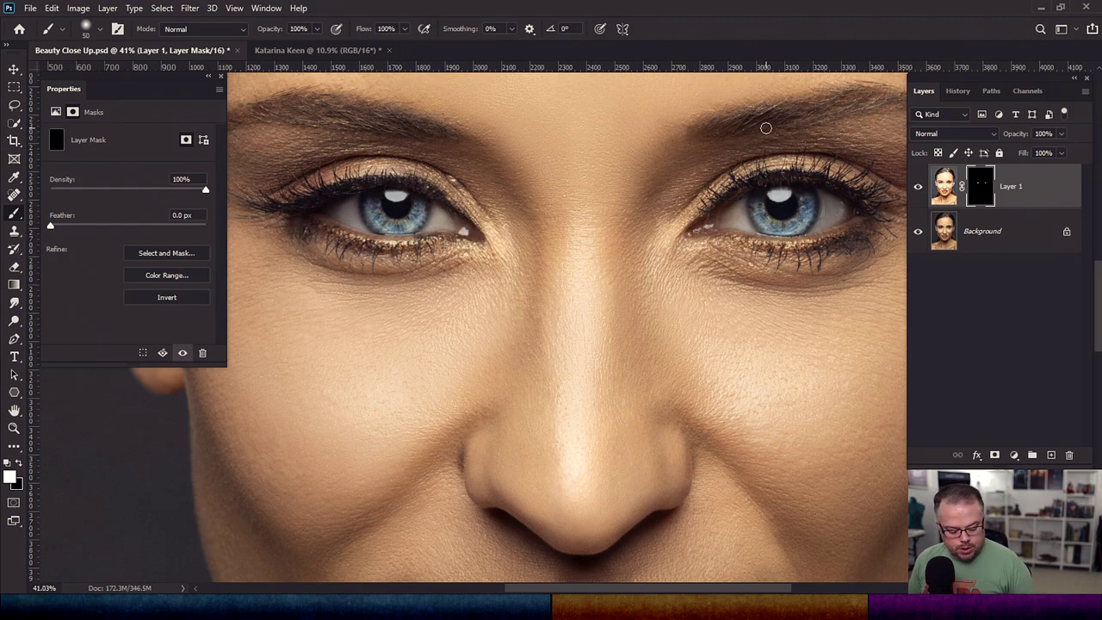
Reveal the whites of both eyes on the mask at 20% flow, enlarging the brush up to 100 px
key(shift+2)
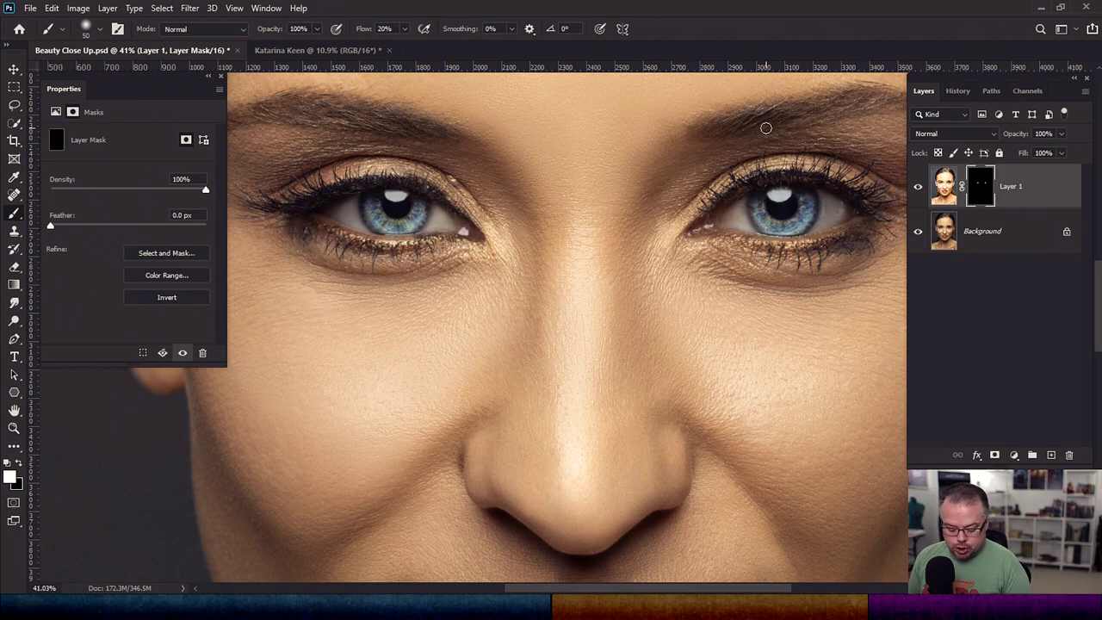
key(bracketright)
key(bracketright)
mouse_move(348, 210)
mouse_down()
mouse_move(355, 220)
mouse_move(345, 216)
mouse_move(437, 212)
mouse_up()
key(bracketright)
key(bracketright)
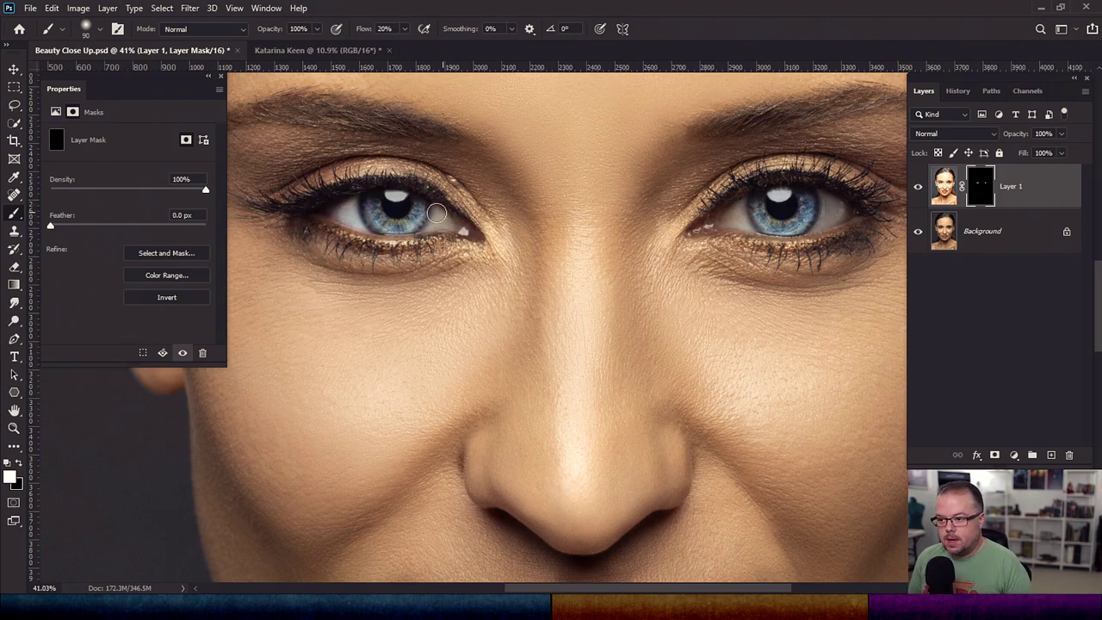
key(bracketright)
mouse_move(746, 219)
mouse_down()
mouse_move(846, 209)
mouse_move(809, 228)
mouse_move(835, 201)
mouse_up()
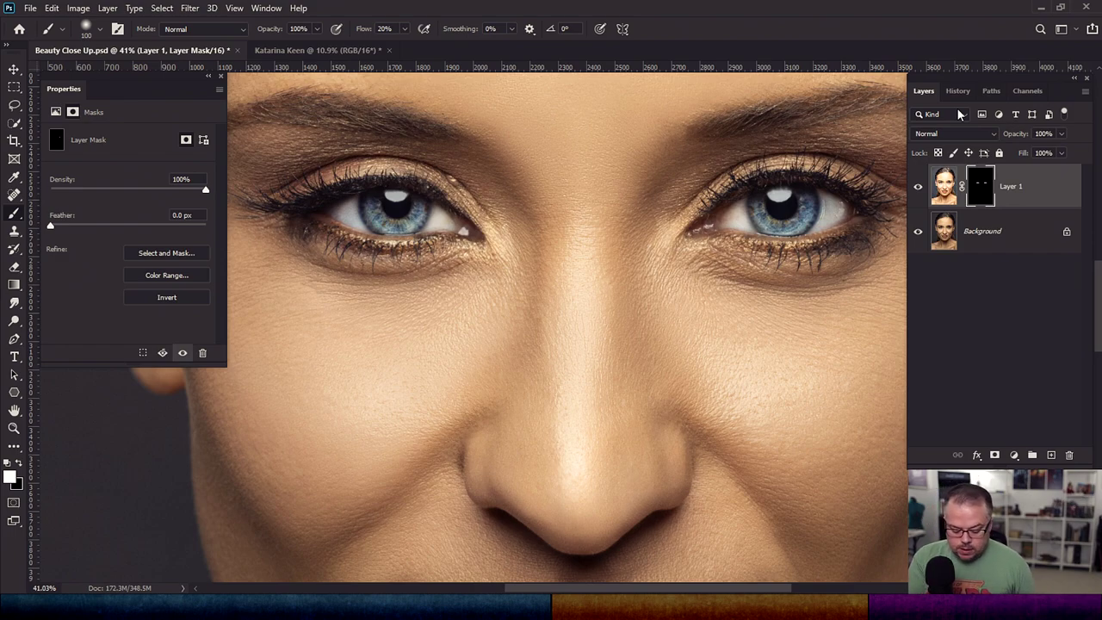
Tone down the brightened eye whites by painting black on the mask at 5% flow
key(ctrl+0)
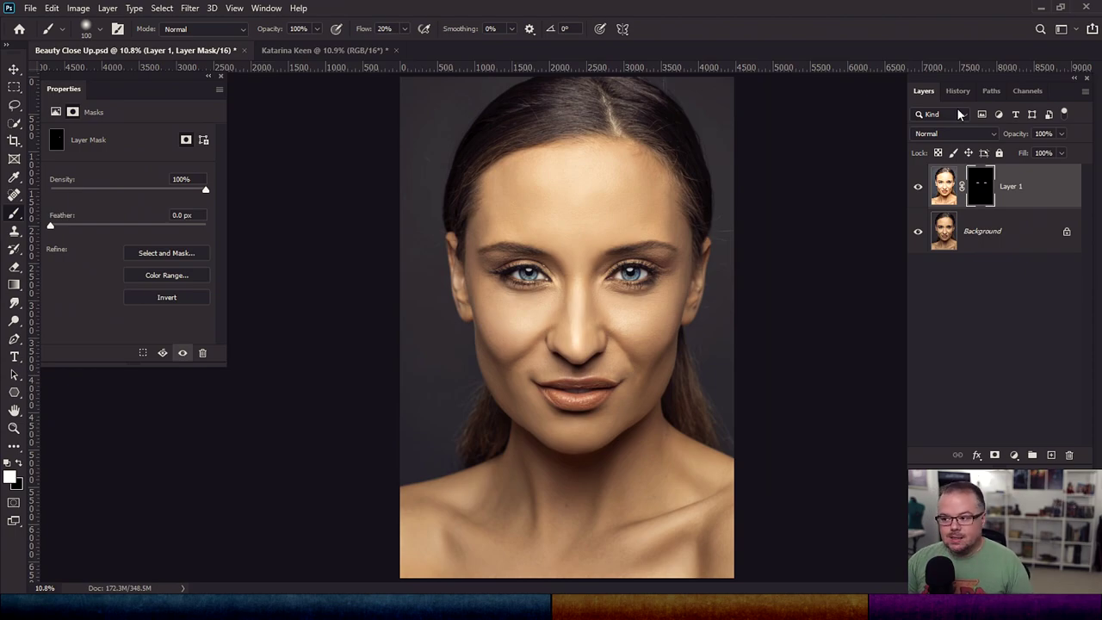
scroll(602, 291, up, 5)
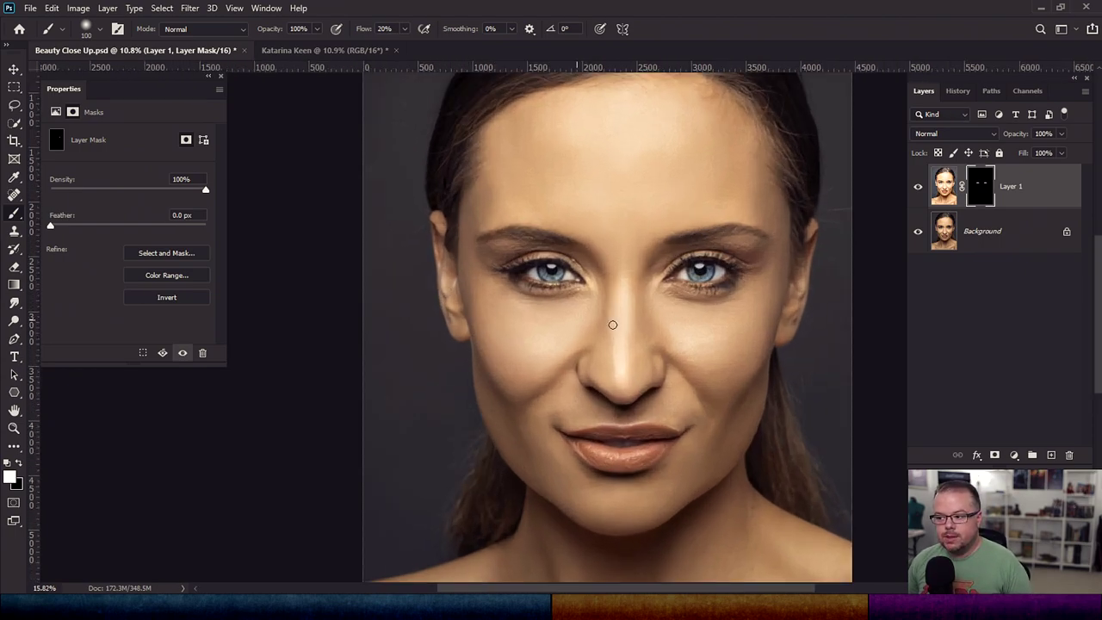
scroll(602, 291, up, 3)
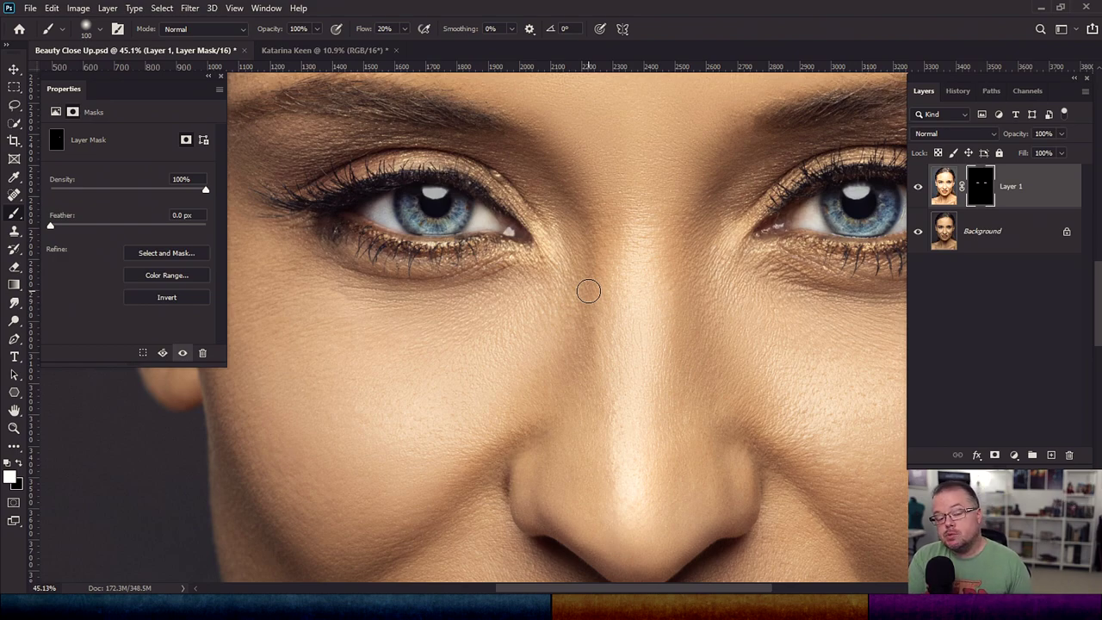
key(shift+0)
key(shift+5)
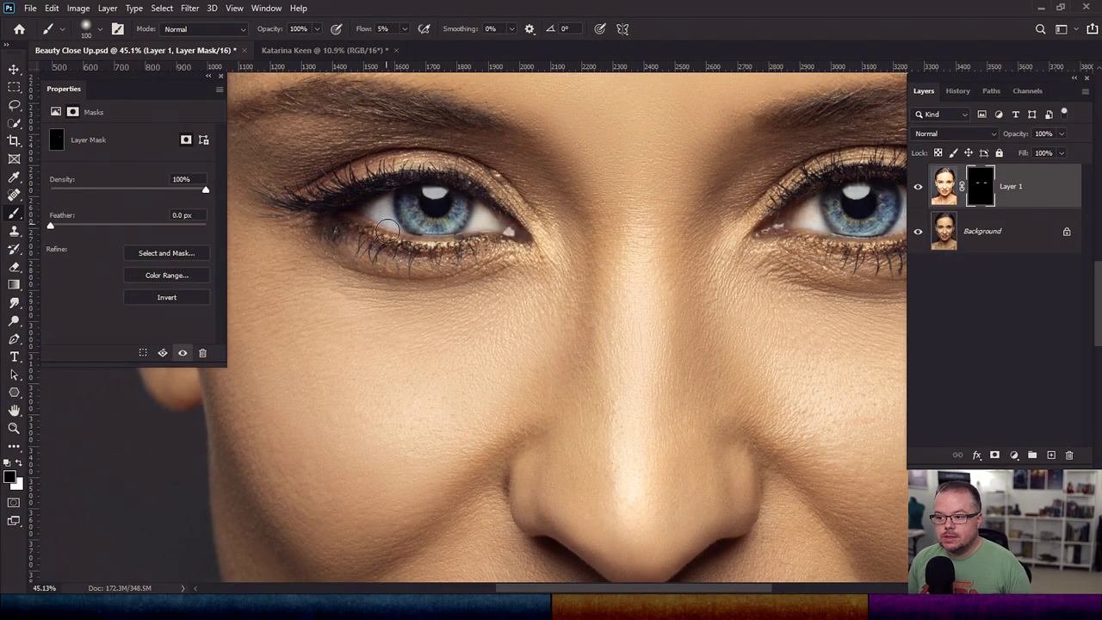
mouse_move(390, 208)
mouse_down()
mouse_move(379, 225)
mouse_move(392, 226)
mouse_move(352, 204)
mouse_up()
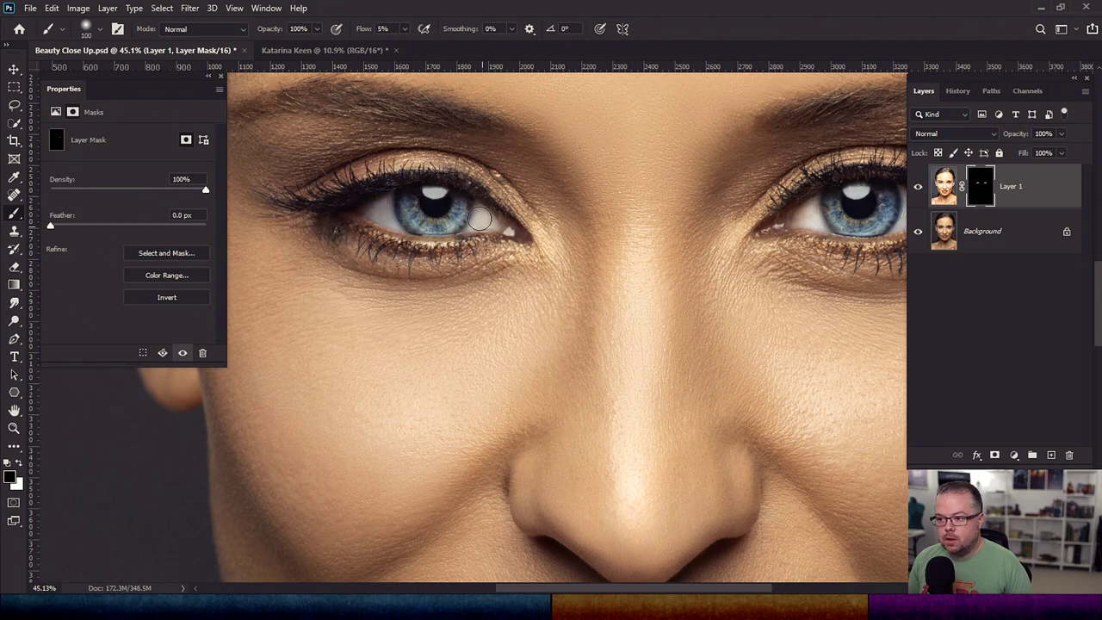
drag(472, 220, 489, 217)
drag(780, 231, 431, 283)
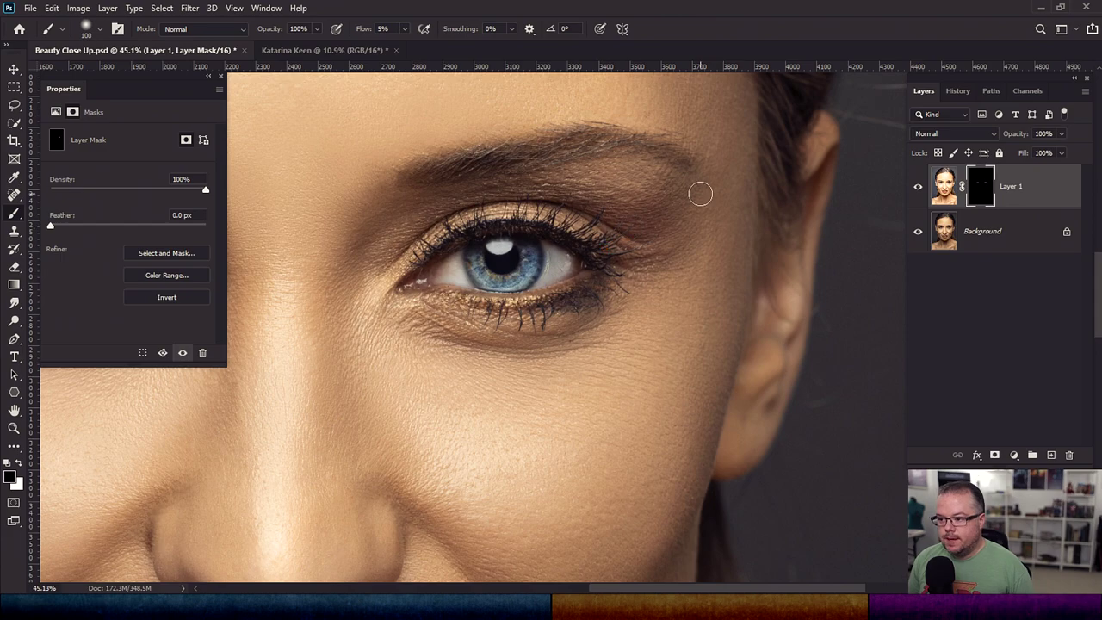
key(ctrl+0)
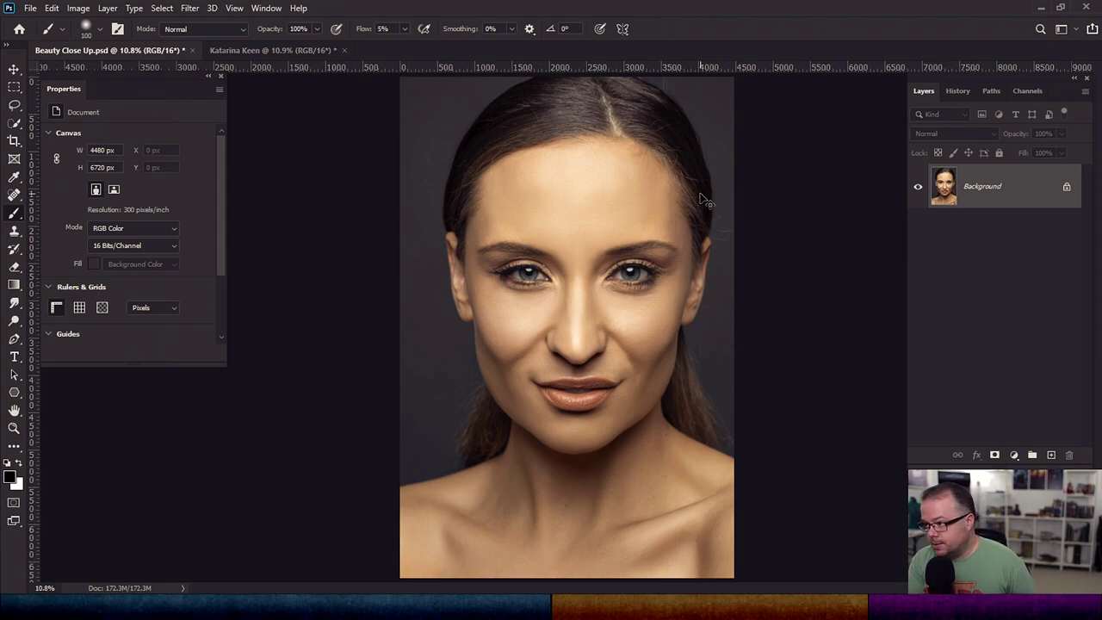
Duplicate the Background layer twice and rename the lower copy Whites
key(ctrl+j)
key(ctrl+j)
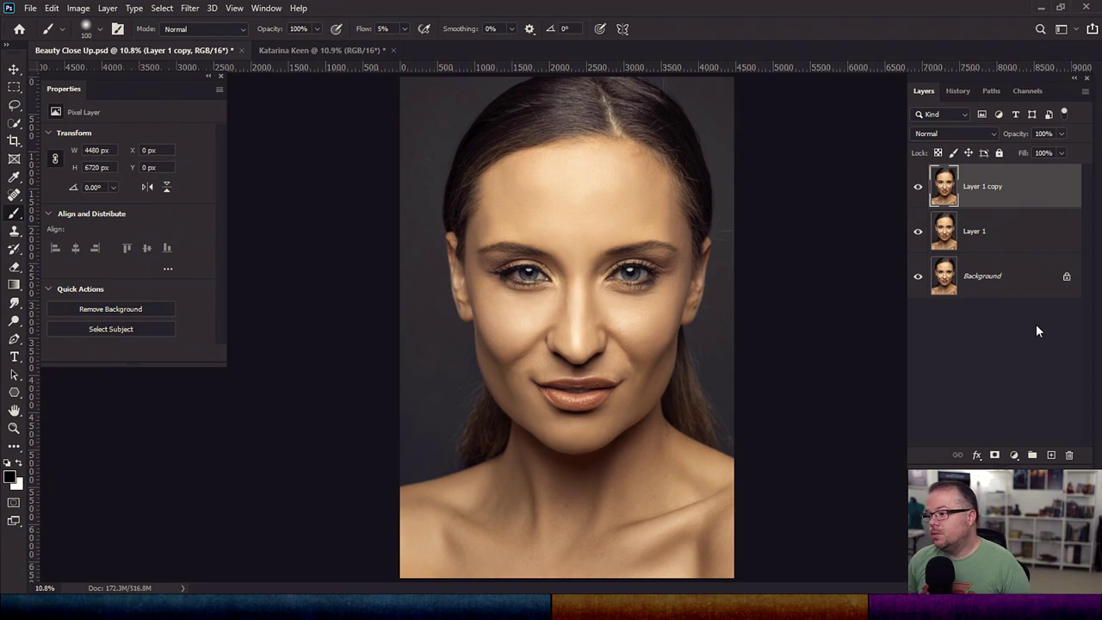
click(976, 236)
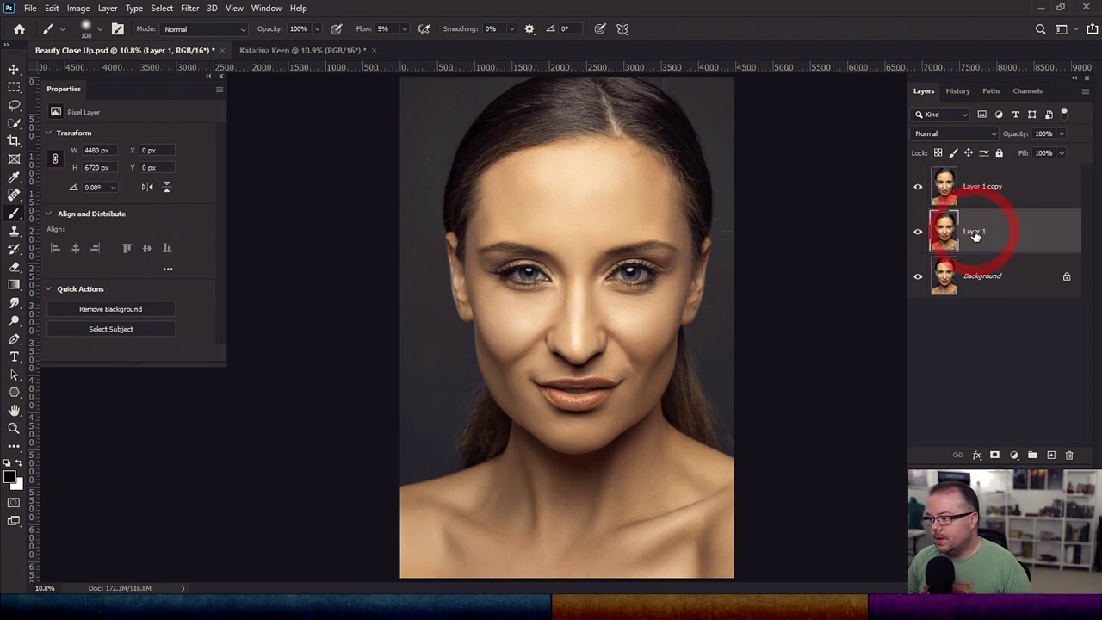
double_click(977, 233)
text(Whites)
key(Return)
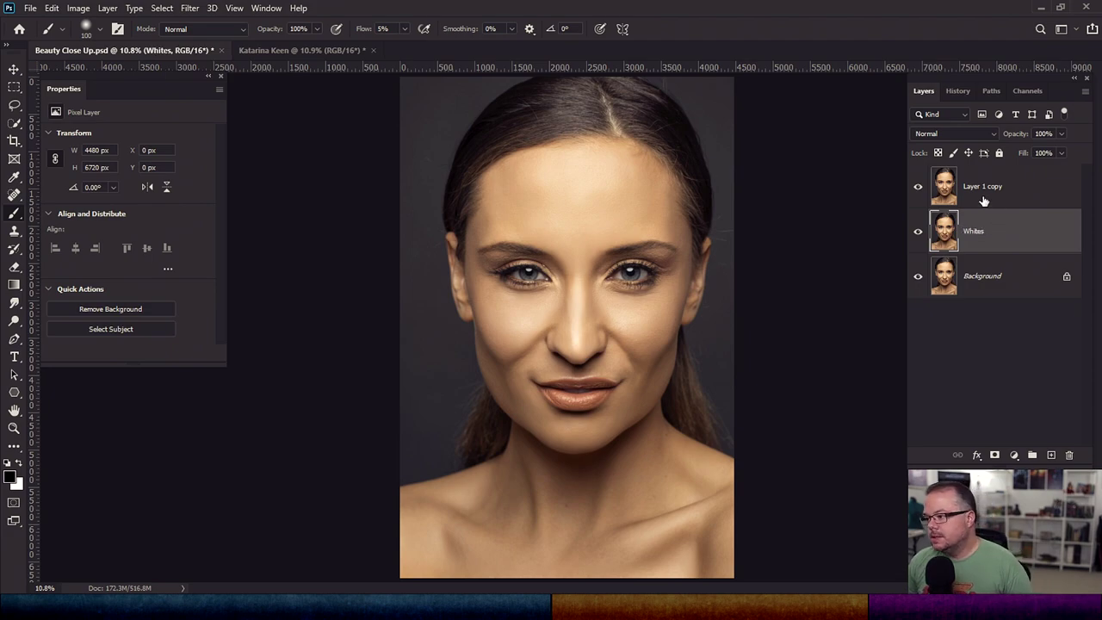
Rename the upper copy, Layer 1 copy, as Iris
click(977, 191)
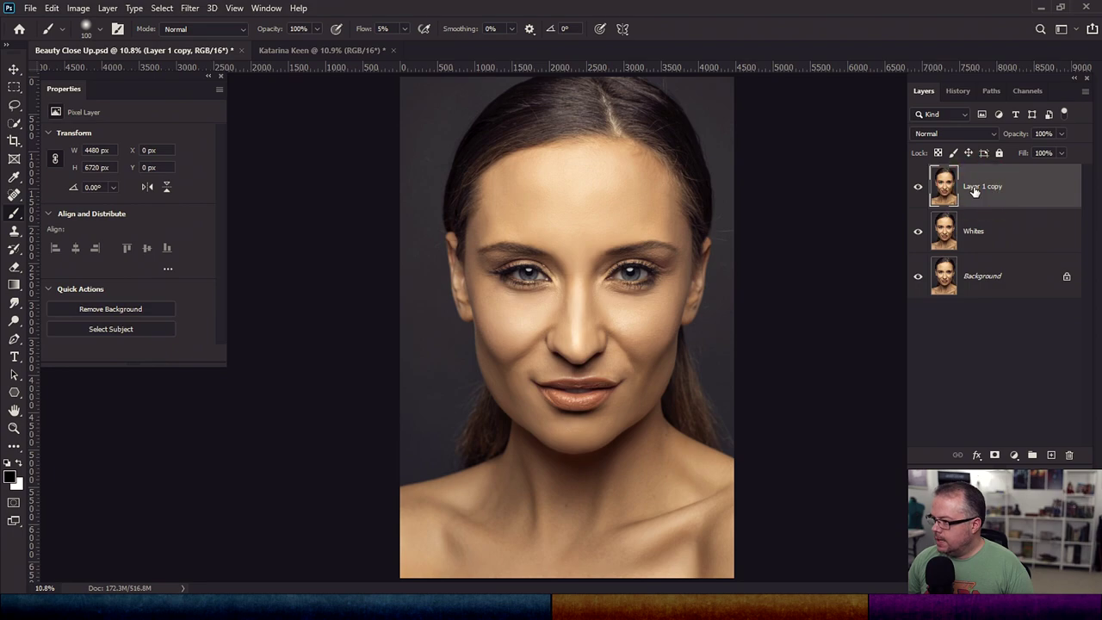
double_click(977, 188)
text(Iris)
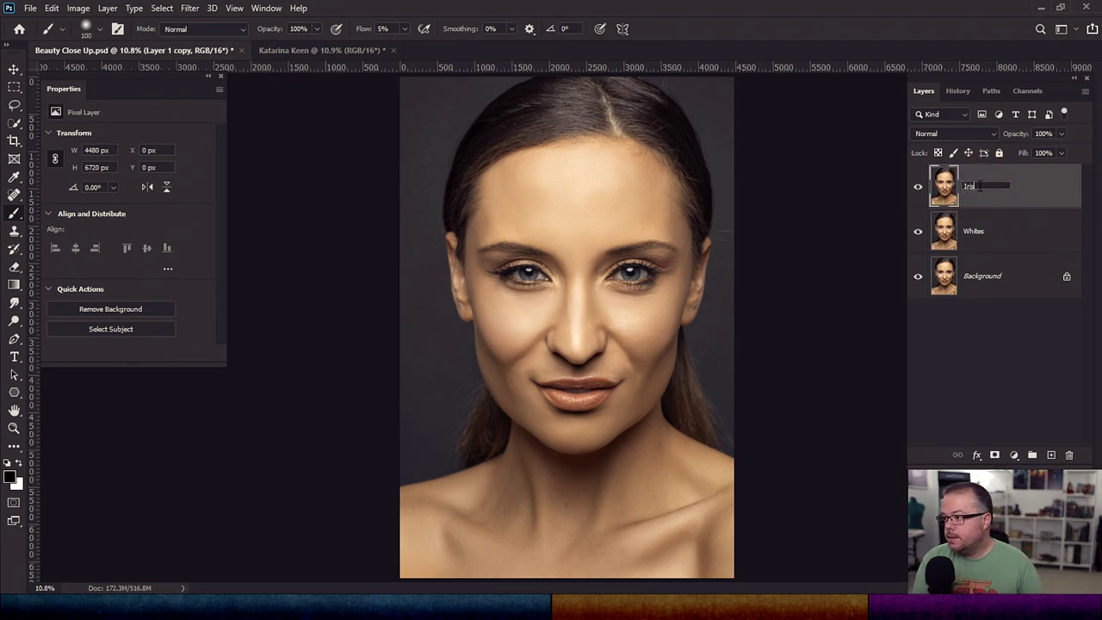
key(Return)
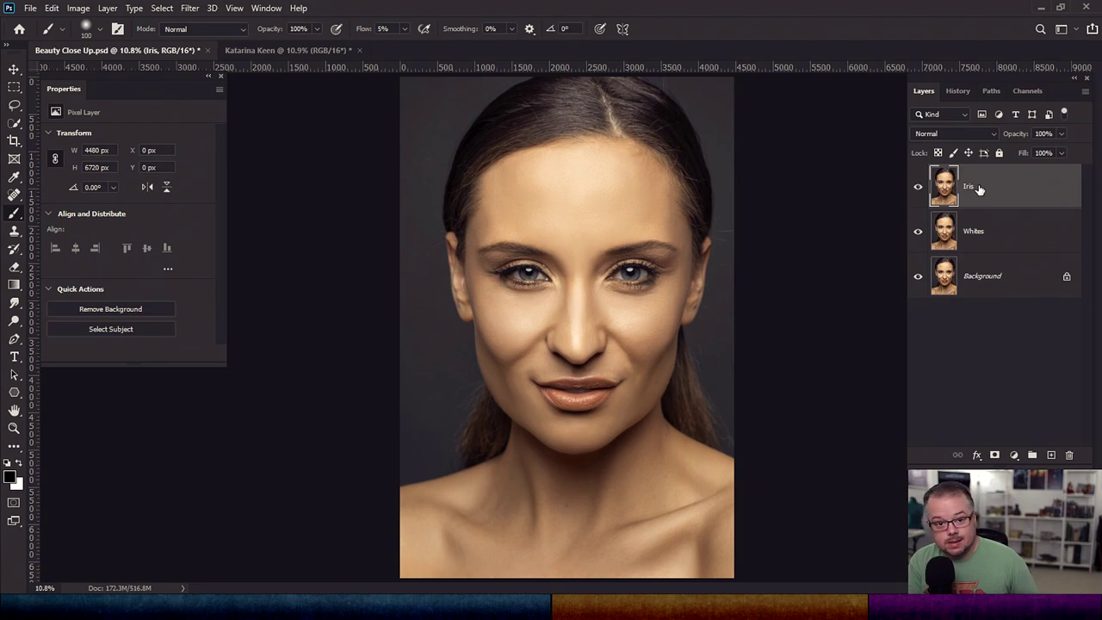
Duplicate the Iris layer and rename the upper copy Iris Ring
key(ctrl+j)
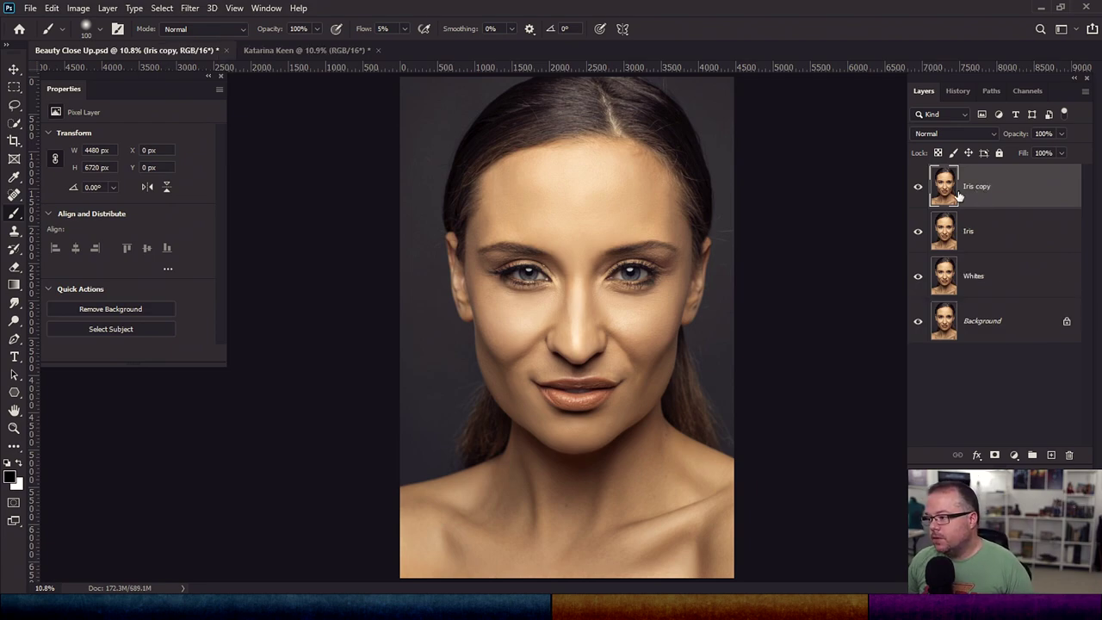
double_click(979, 190)
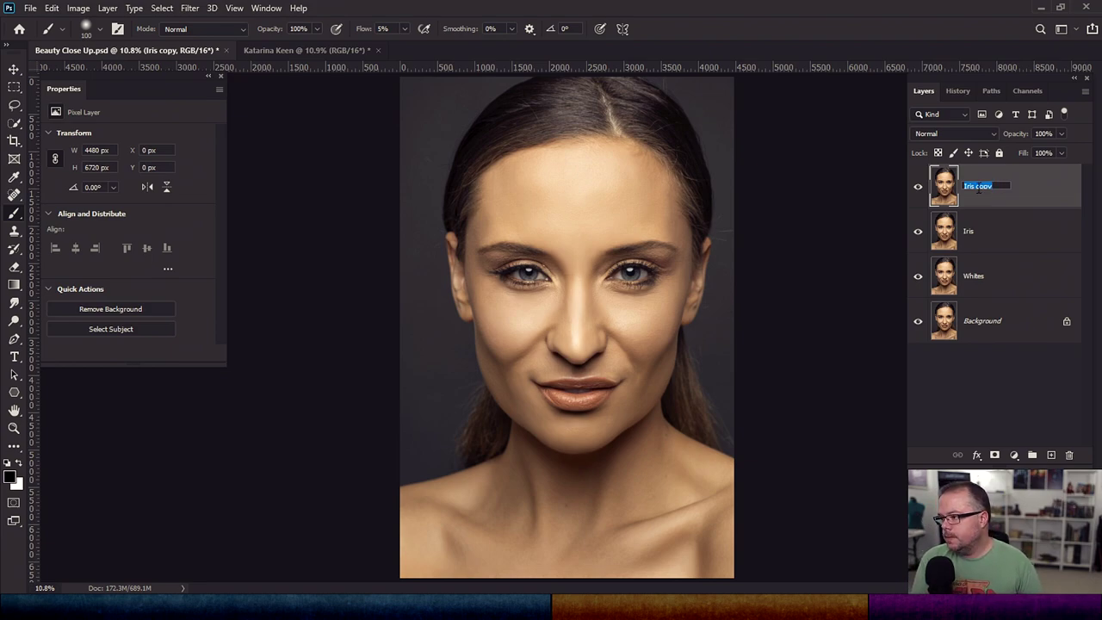
text(Iris)
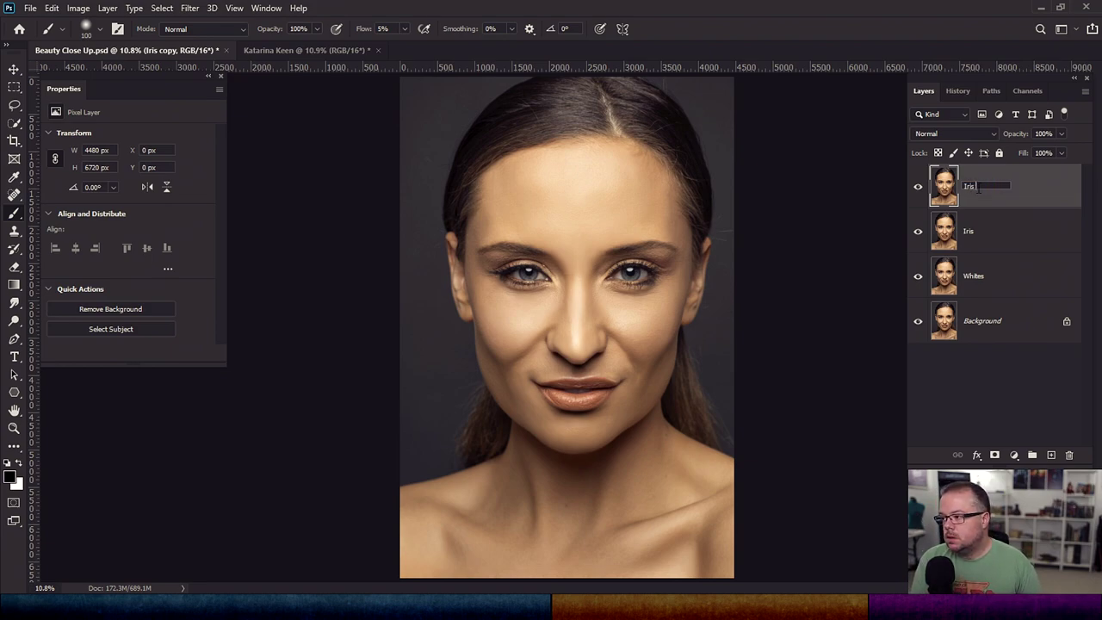
text( Ring)
key(Return)
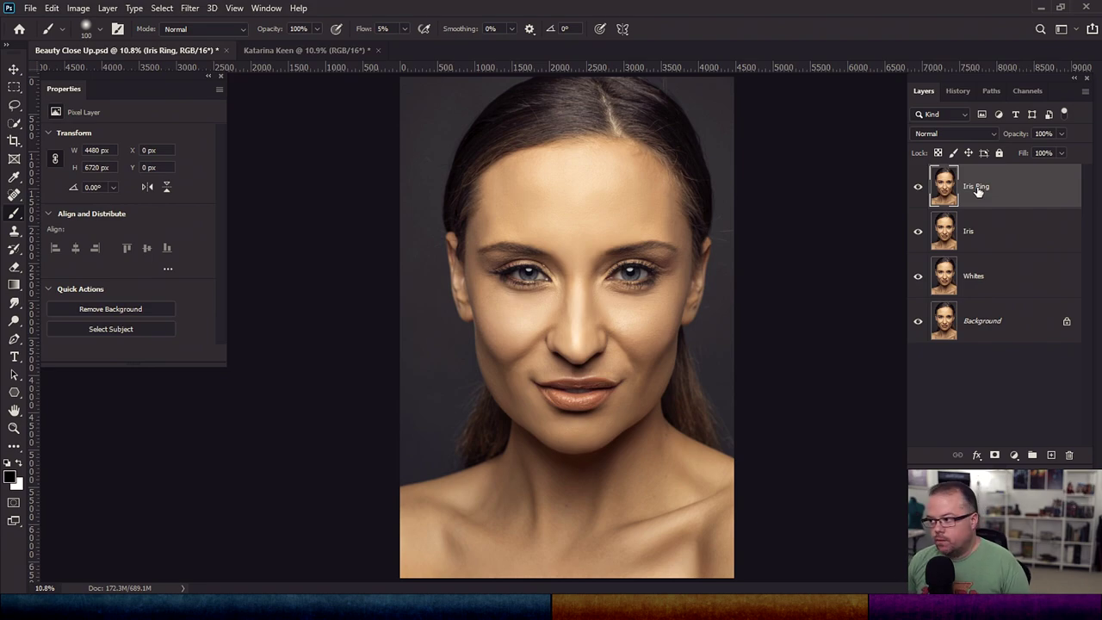
Hide the Iris Ring and Iris layers and set the Whites layer's blend mode to Screen
click(999, 275)
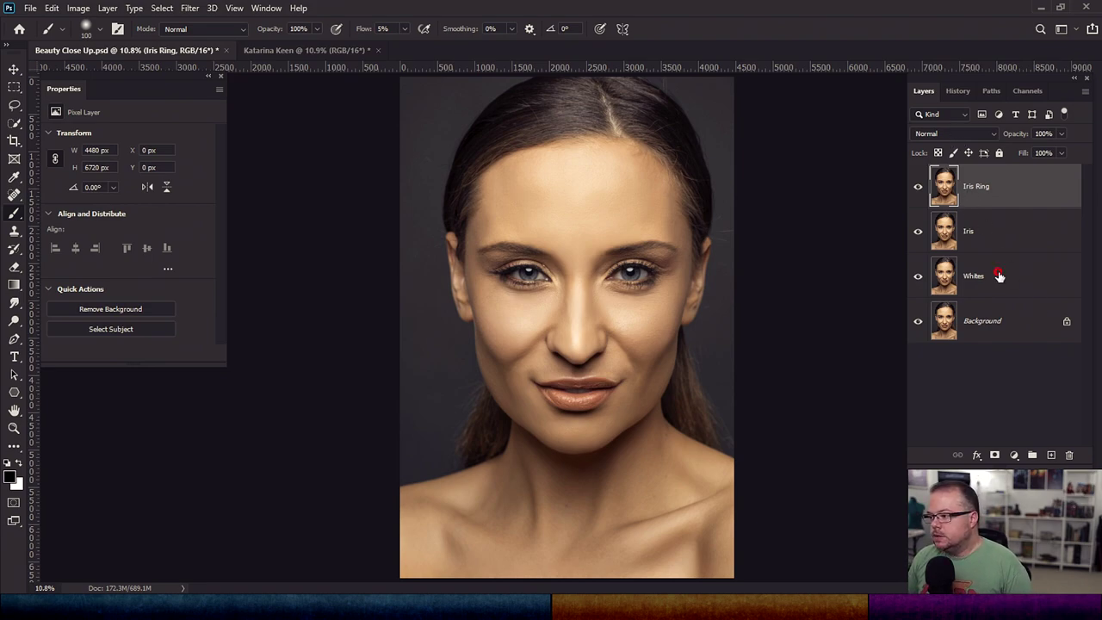
drag(919, 231, 917, 187)
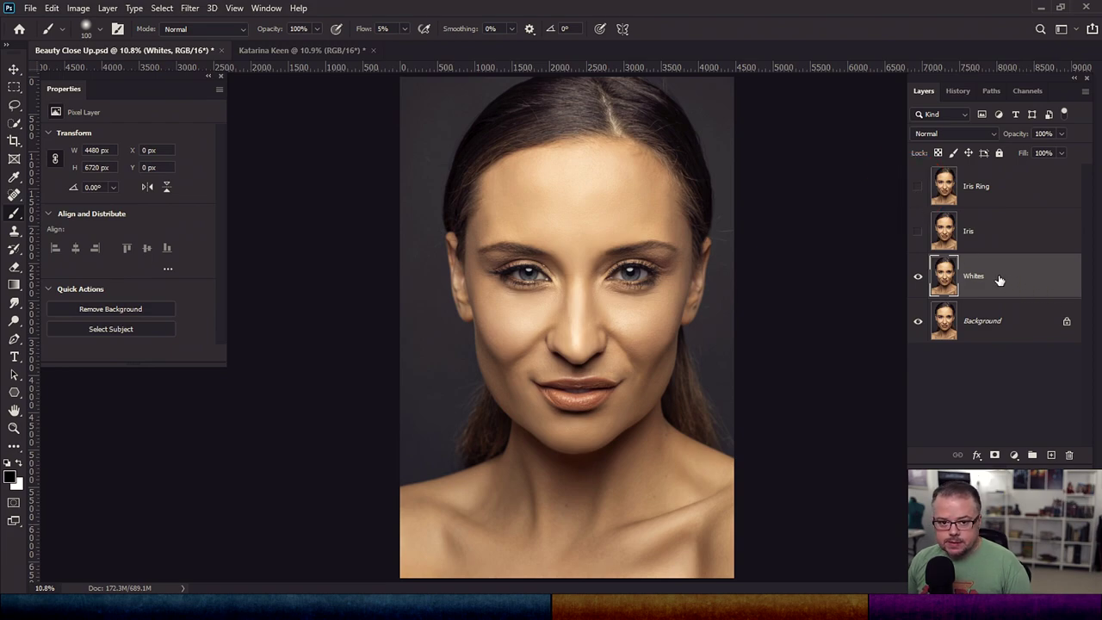
click(951, 133)
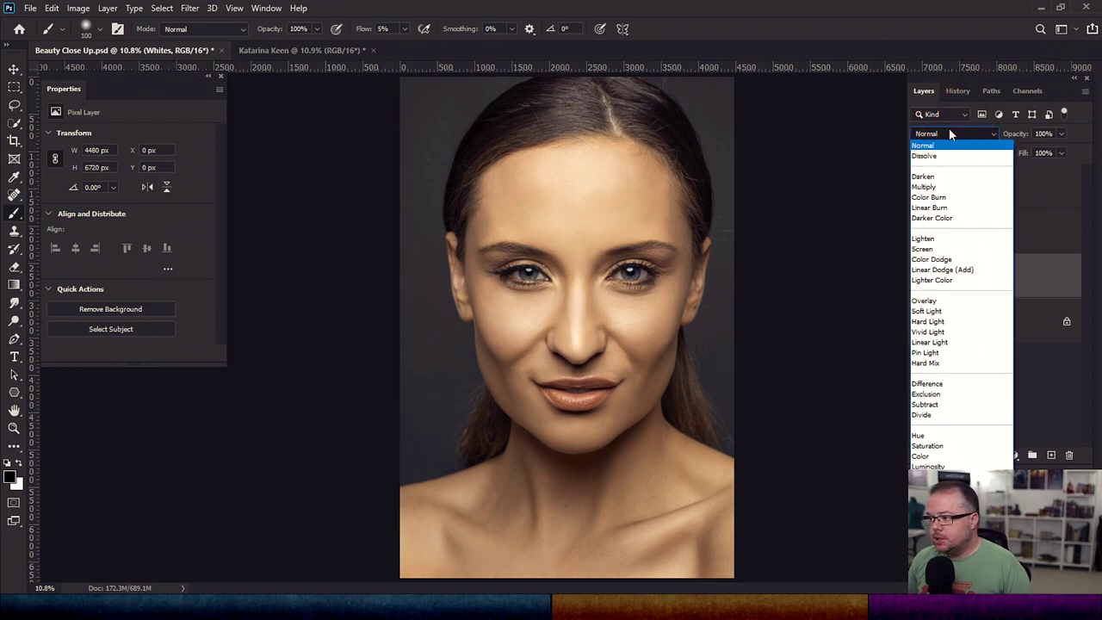
click(928, 249)
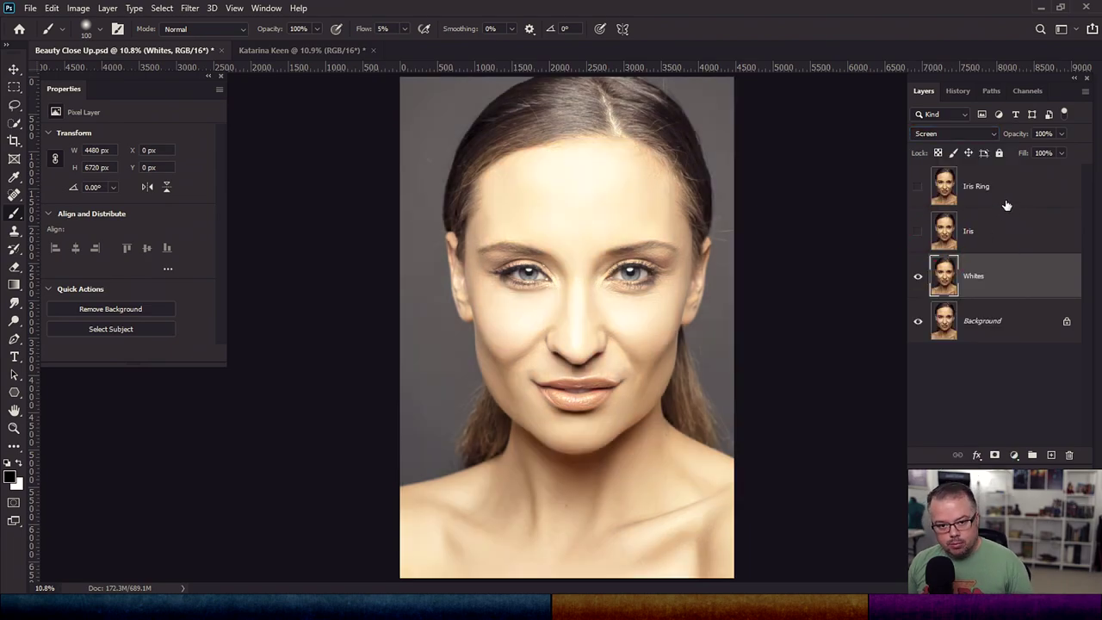
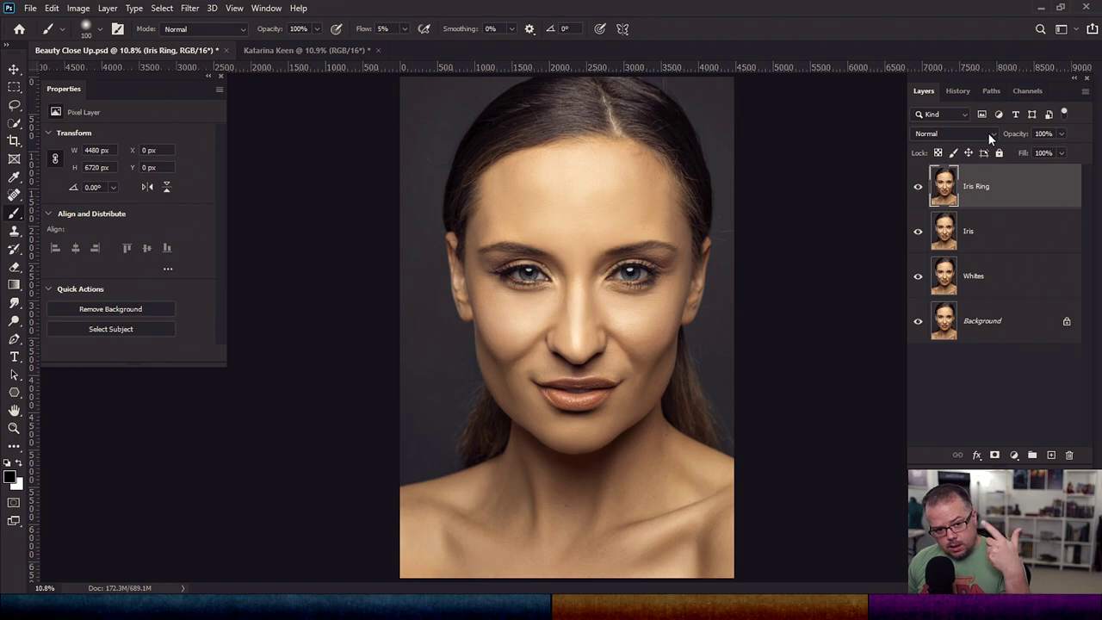
Set the Iris Ring layer's blend mode to Multiply, trying Darken for comparison
click(929, 134)
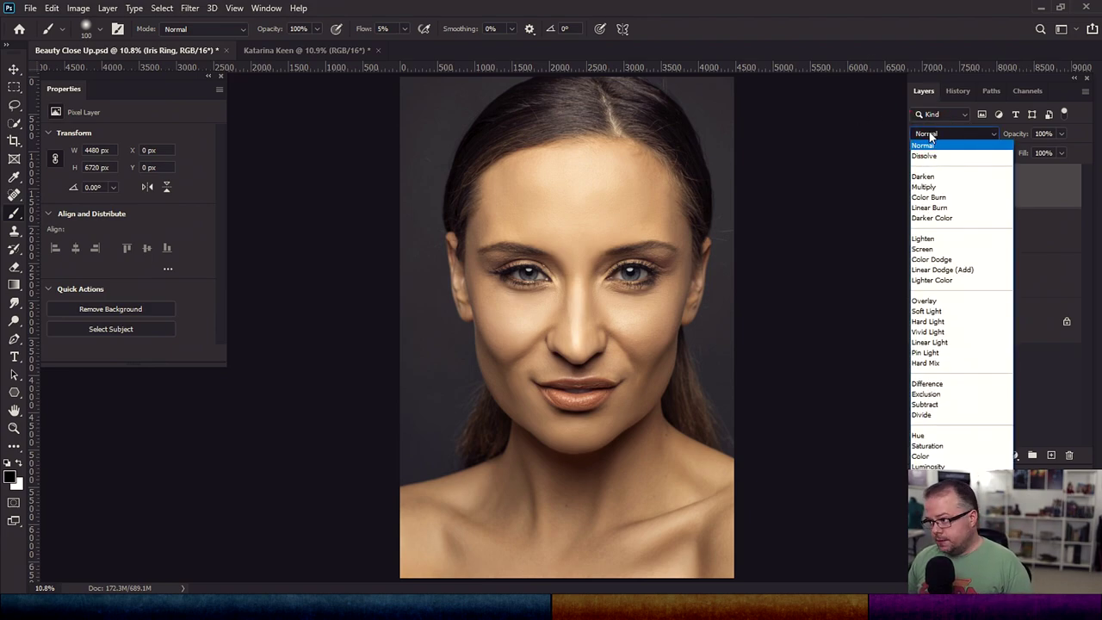
click(926, 187)
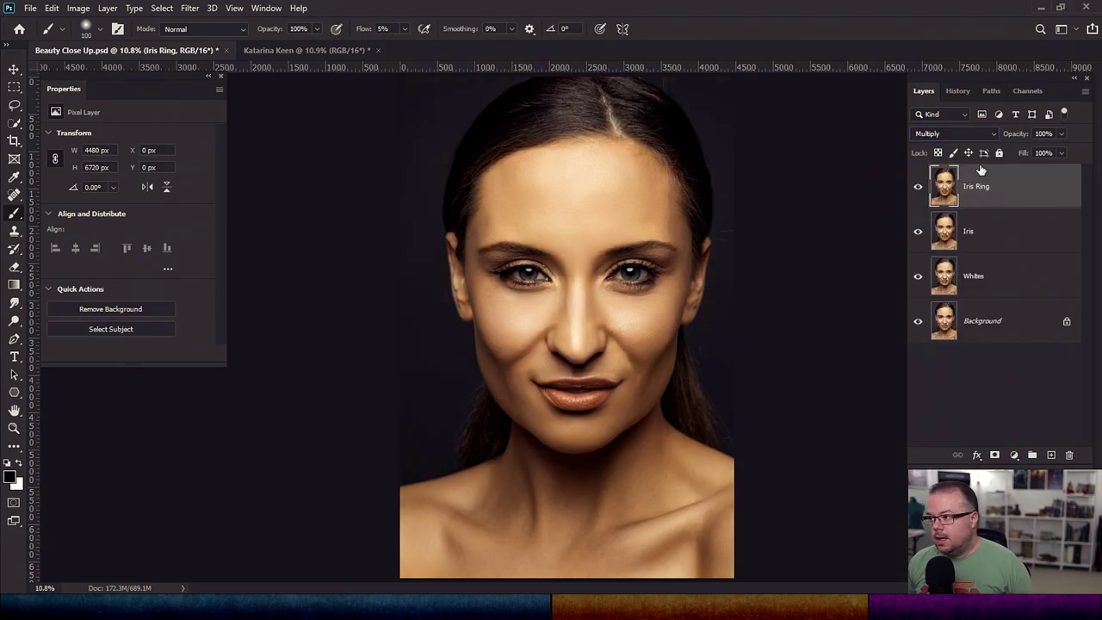
click(949, 135)
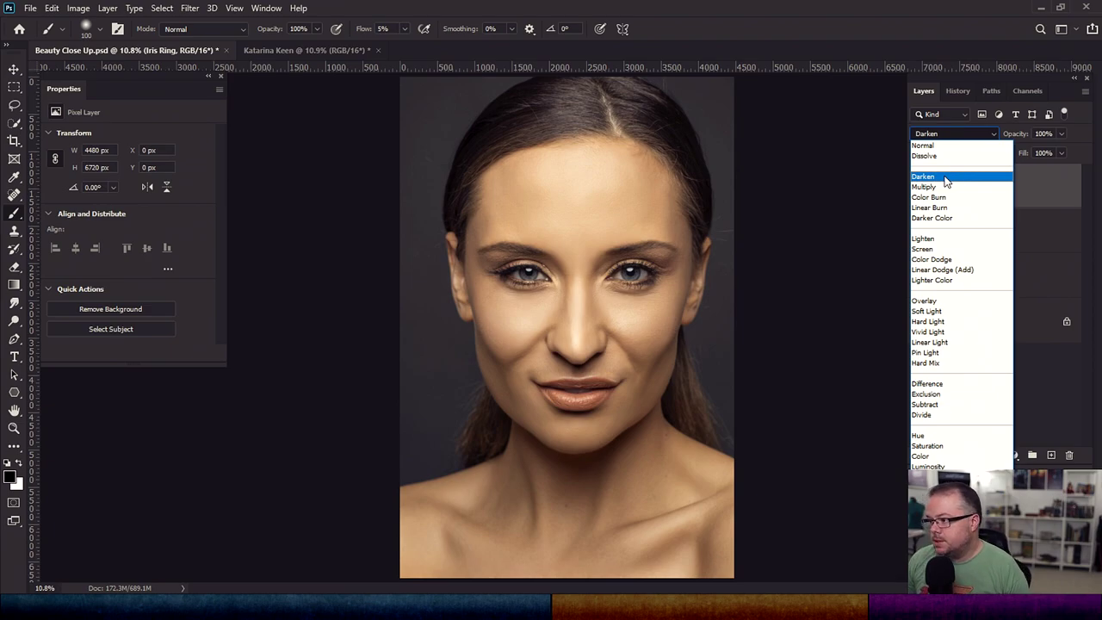
click(945, 187)
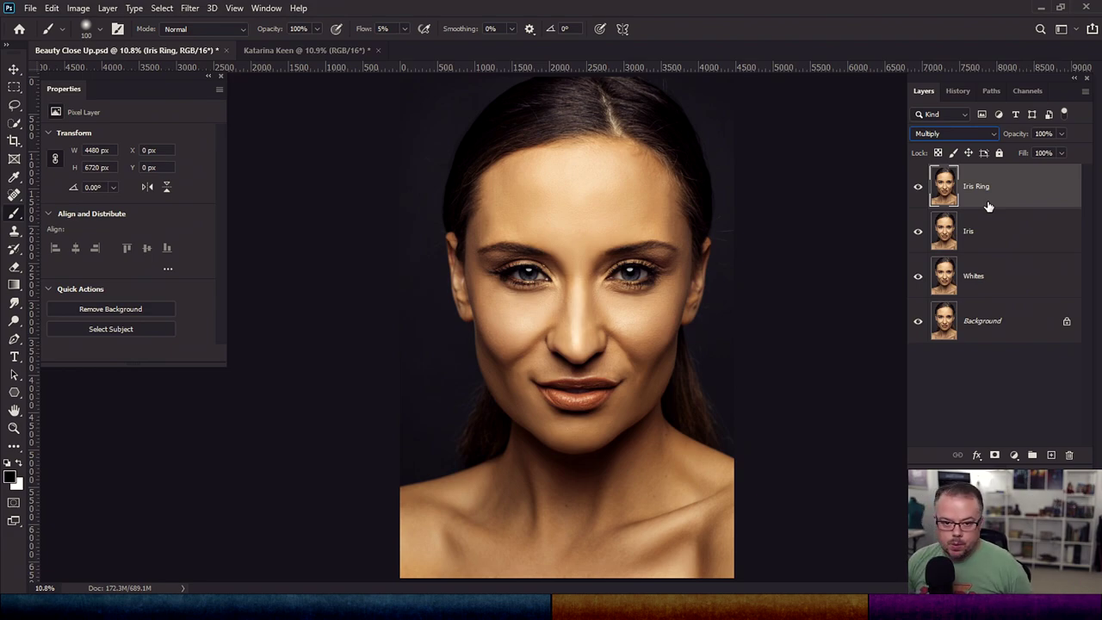
Add a black layer mask to each of the Whites, Iris and Iris Ring layers
click(1010, 278)
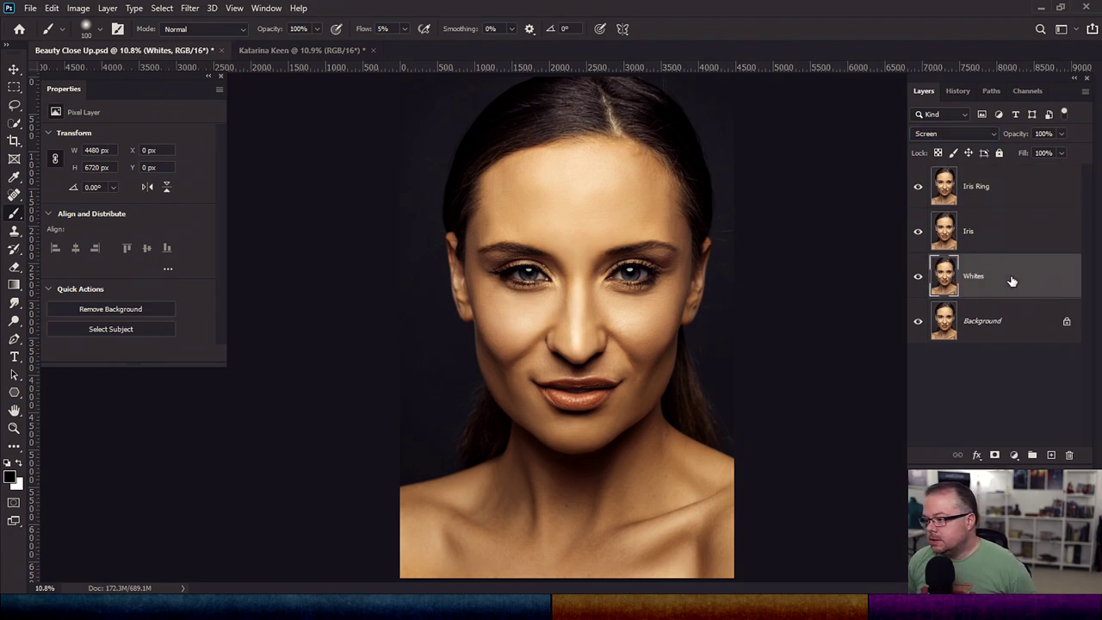
alt+click(996, 457)
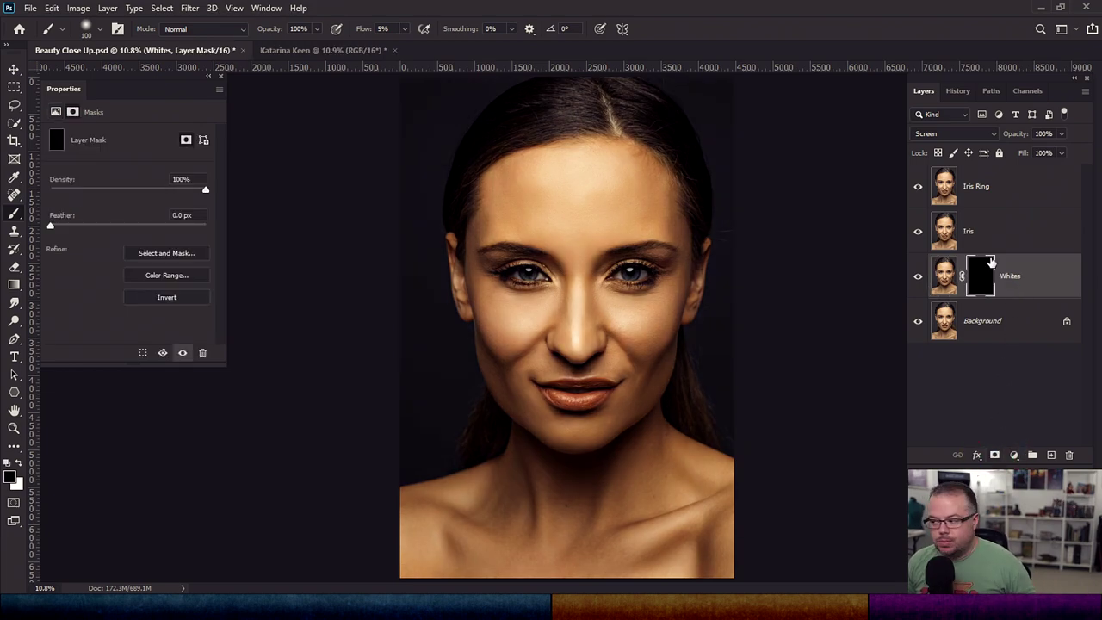
click(1001, 226)
alt+click(996, 457)
click(1035, 184)
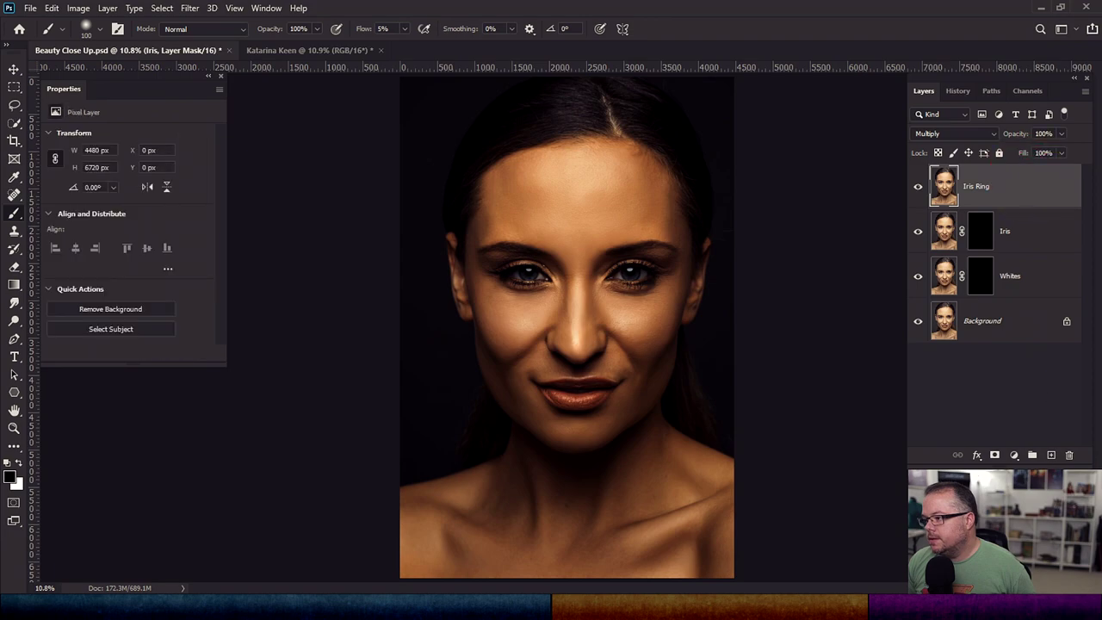
alt+click(996, 457)
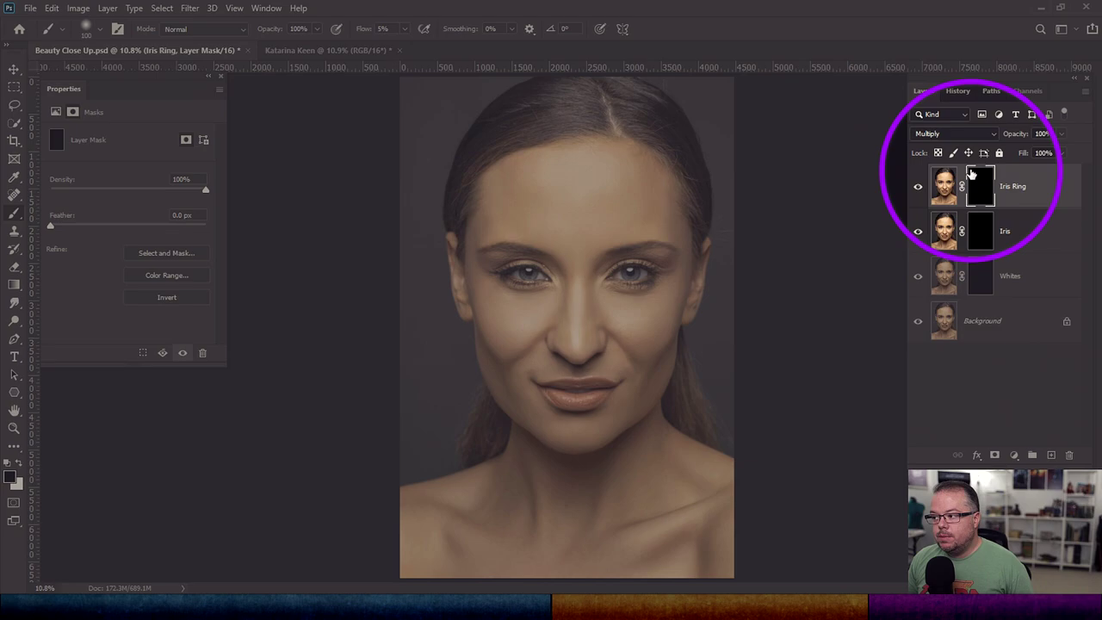
click(918, 186)
click(918, 230)
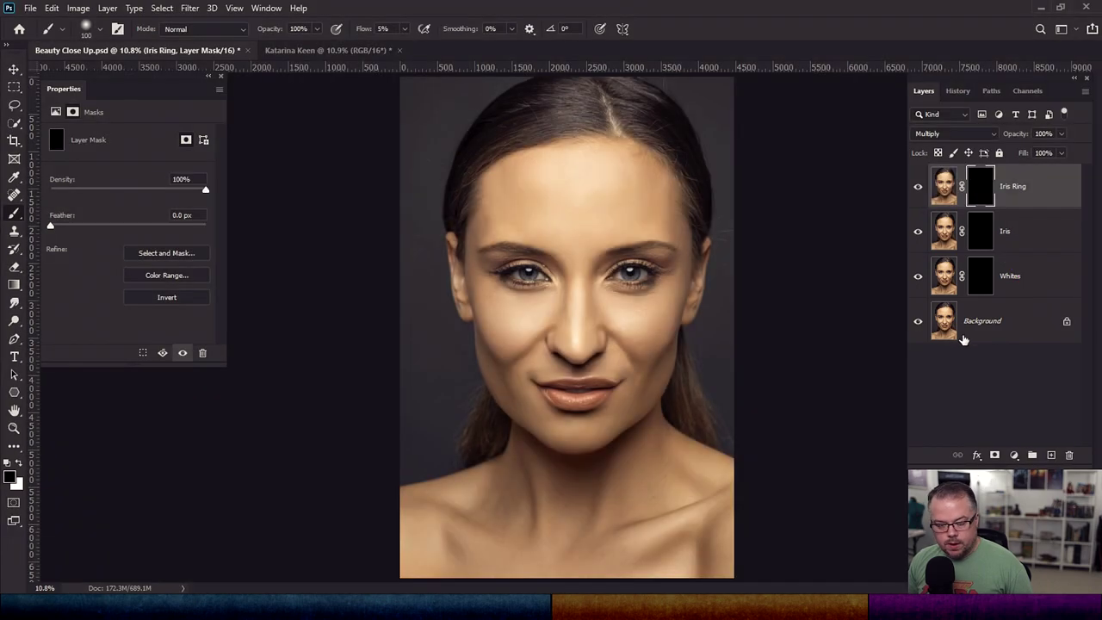
Paint white on the Whites mask over the whites of the image-left eye with a 30 px brush at 100% flow
click(982, 266)
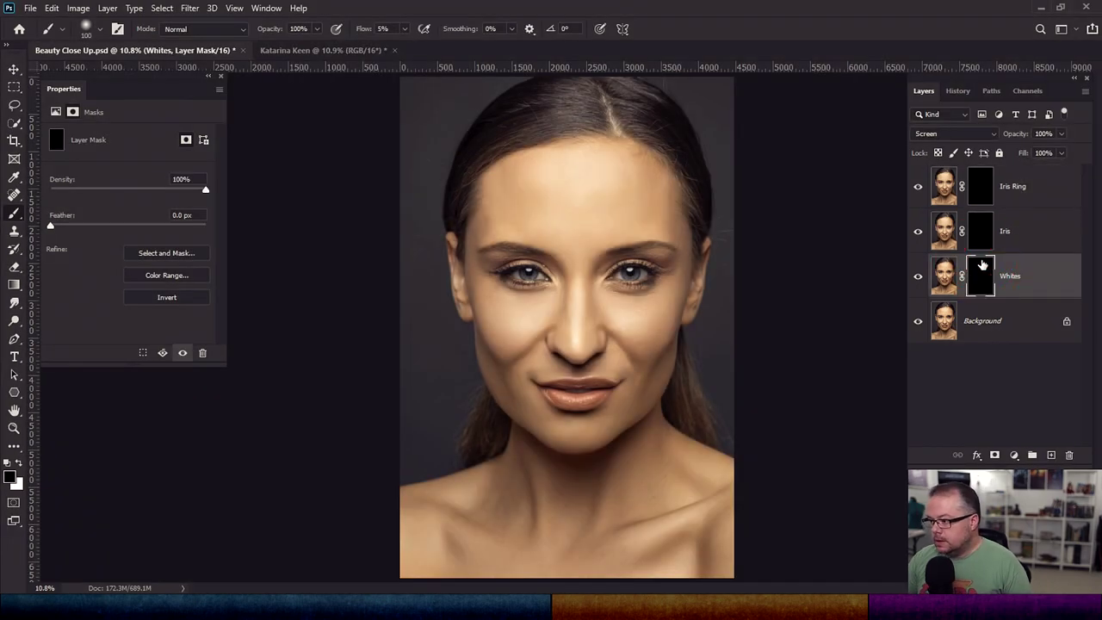
scroll(572, 271, up, 5)
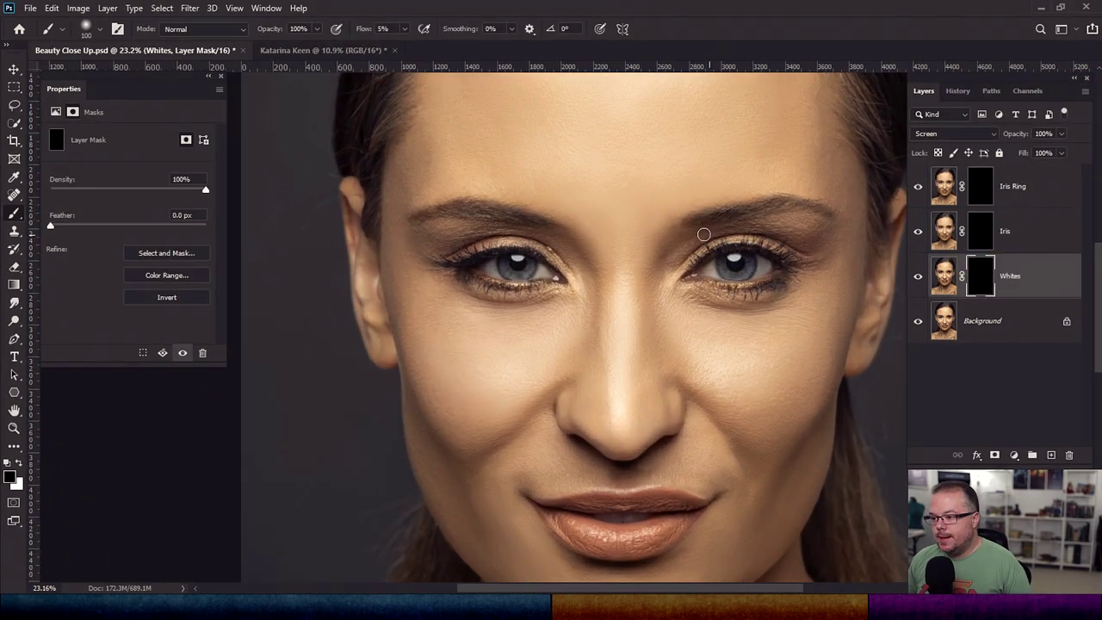
scroll(515, 272, up, 2)
key(shift+0)
key(bracketleft)
key(bracketleft)
key(bracketleft)
key(bracketleft)
key(bracketleft)
key(bracketleft)
key(bracketleft)
key(bracketleft)
key(x)
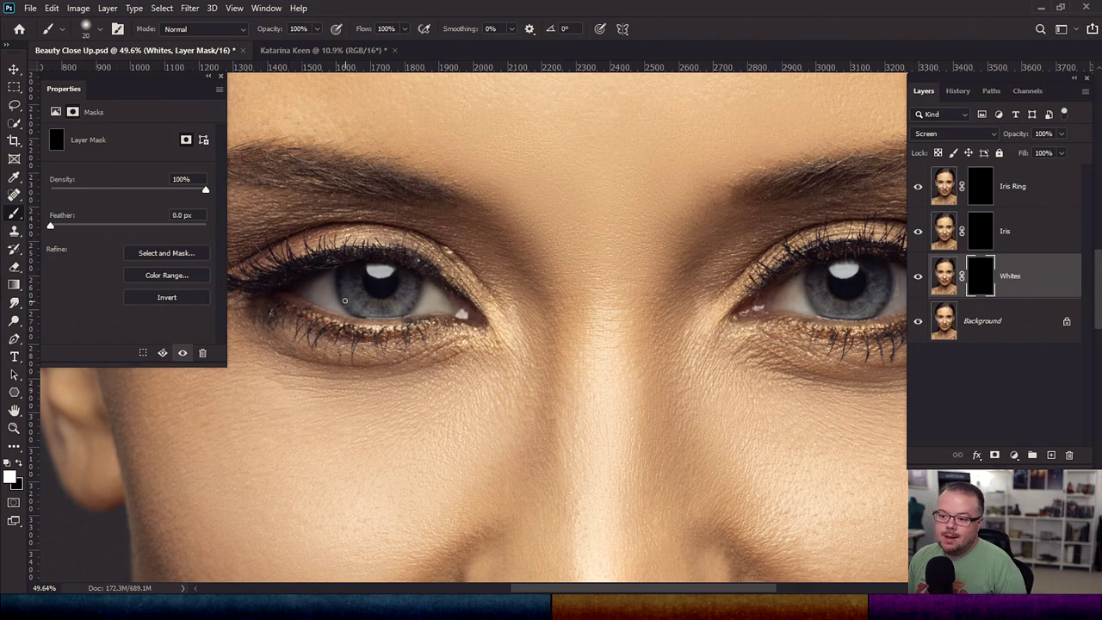
key(bracketright)
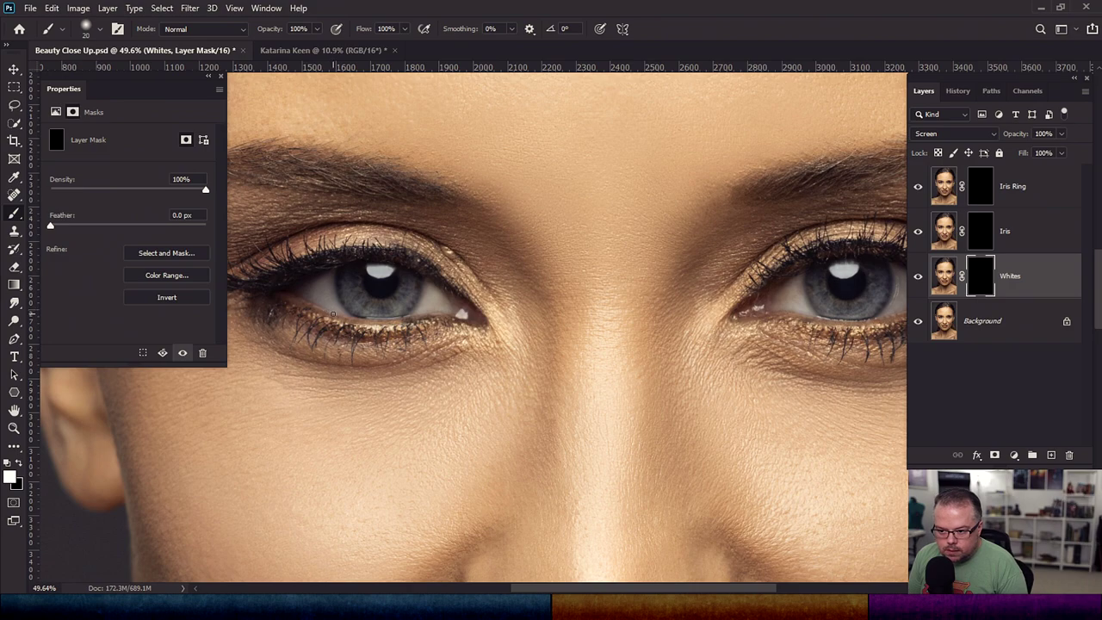
mouse_move(317, 276)
mouse_down()
mouse_move(334, 274)
mouse_move(340, 312)
mouse_move(299, 298)
mouse_move(324, 289)
mouse_move(311, 286)
mouse_move(328, 298)
mouse_move(315, 305)
mouse_up()
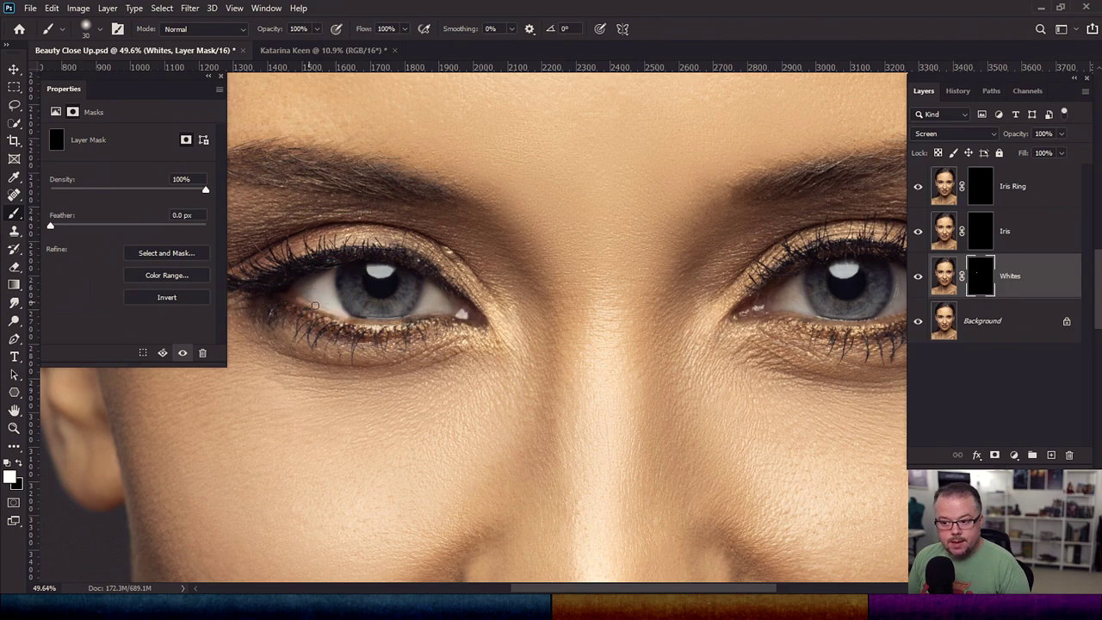
mouse_move(446, 300)
mouse_down()
mouse_move(422, 312)
mouse_move(448, 301)
mouse_move(427, 295)
mouse_move(420, 305)
mouse_move(437, 292)
mouse_up()
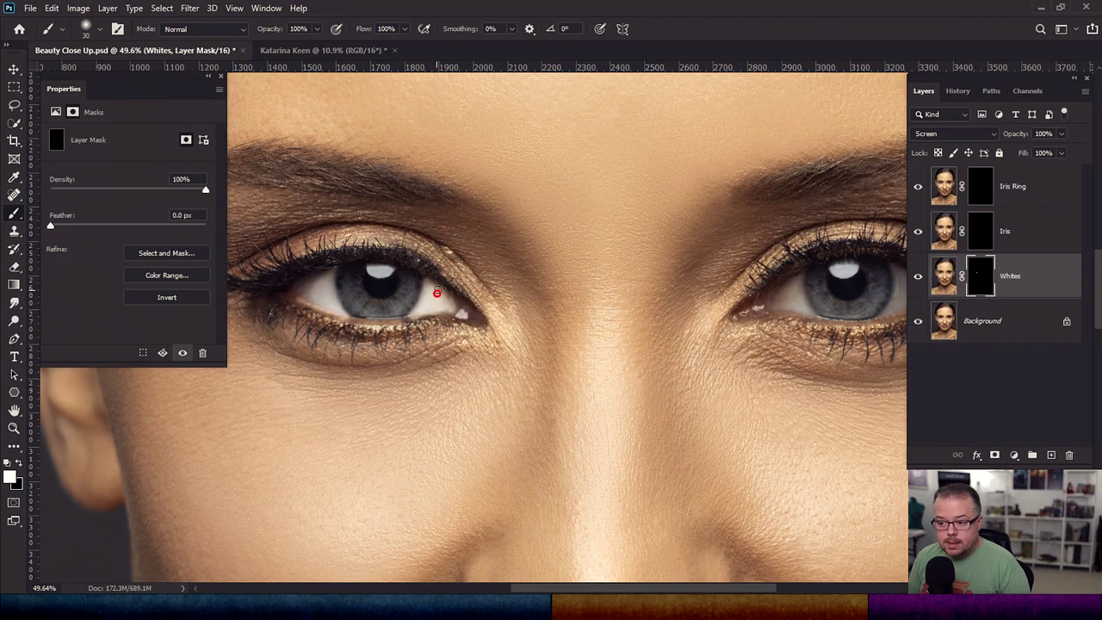
Reveal the whites of the image-right eye on the Whites mask, alternating white and black paint to refine the edges
mouse_move(796, 291)
mouse_down()
mouse_move(791, 299)
mouse_move(798, 275)
mouse_move(780, 307)
mouse_move(810, 313)
mouse_move(776, 301)
mouse_move(787, 326)
mouse_up()
mouse_move(786, 326)
mouse_down()
mouse_move(508, 405)
mouse_move(599, 400)
mouse_move(611, 380)
mouse_move(603, 357)
mouse_move(627, 365)
mouse_move(633, 383)
mouse_move(605, 398)
mouse_move(630, 387)
mouse_move(609, 367)
mouse_move(588, 405)
mouse_move(629, 368)
mouse_up()
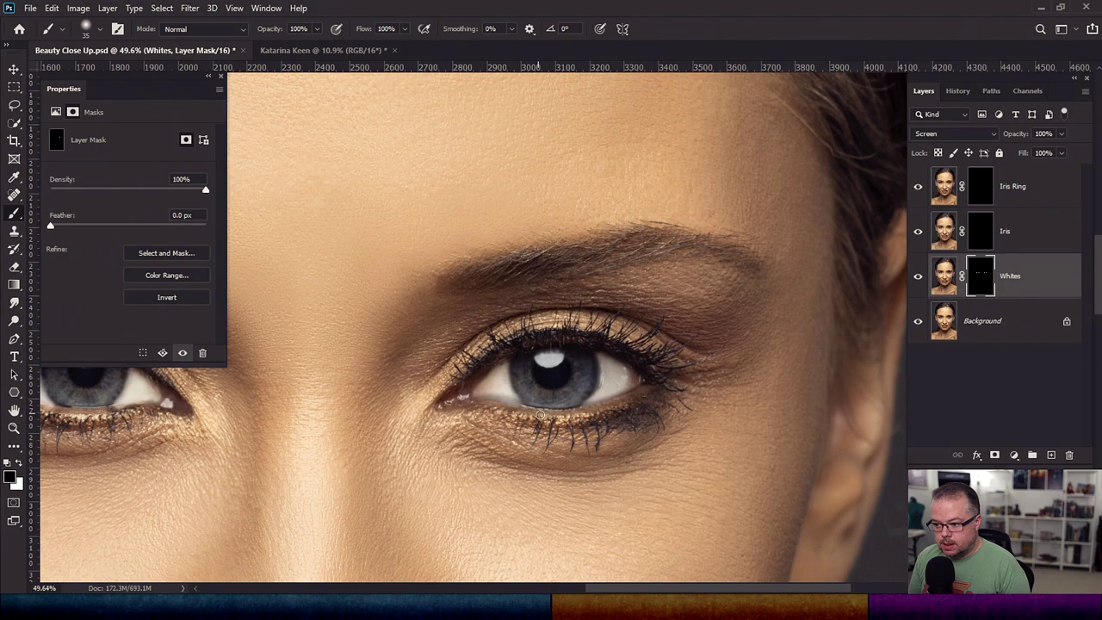
key(x)
mouse_move(496, 394)
mouse_down()
mouse_move(478, 394)
mouse_move(492, 382)
mouse_move(985, 325)
mouse_up()
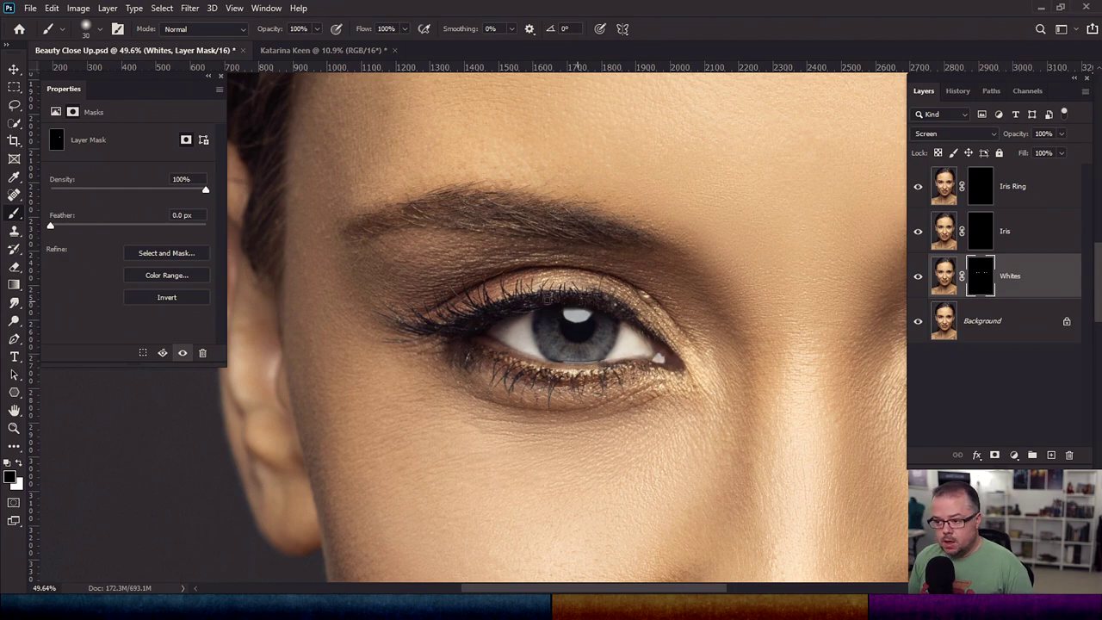
Lower the Whites layer's opacity to 32% and toggle its visibility to compare before and after
key(ctrl+0)
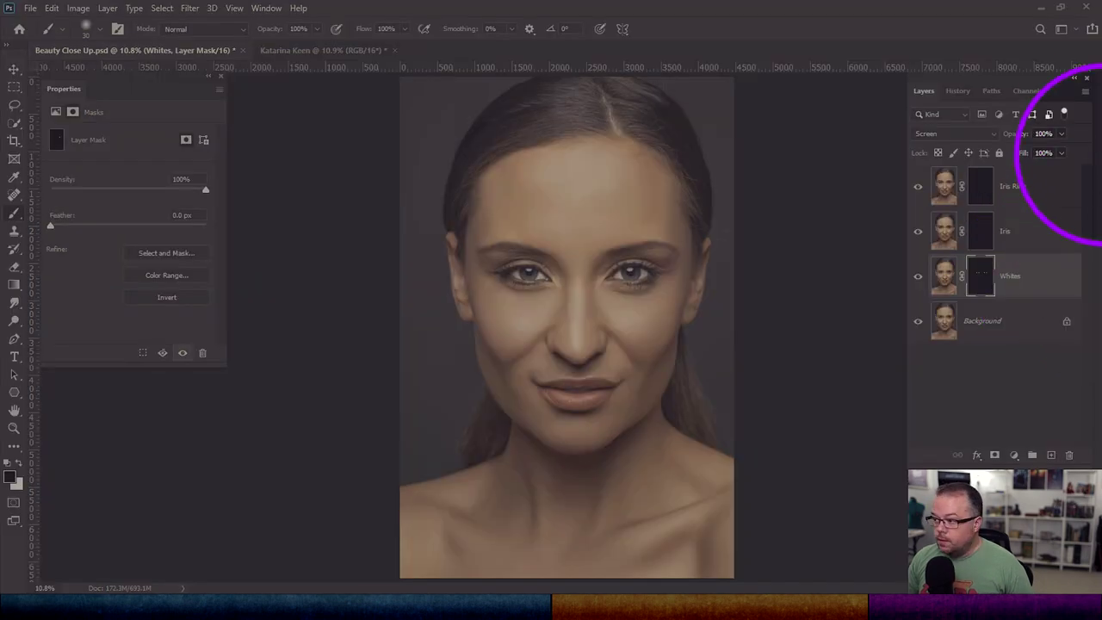
click(1062, 152)
drag(1014, 149, 1019, 148)
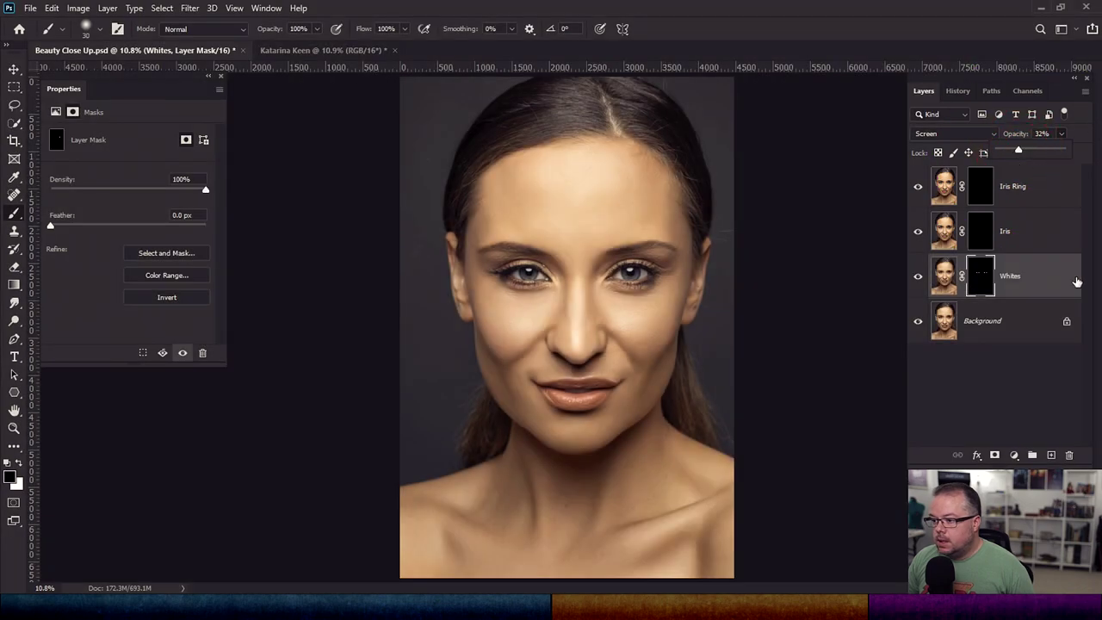
click(918, 276)
click(918, 275)
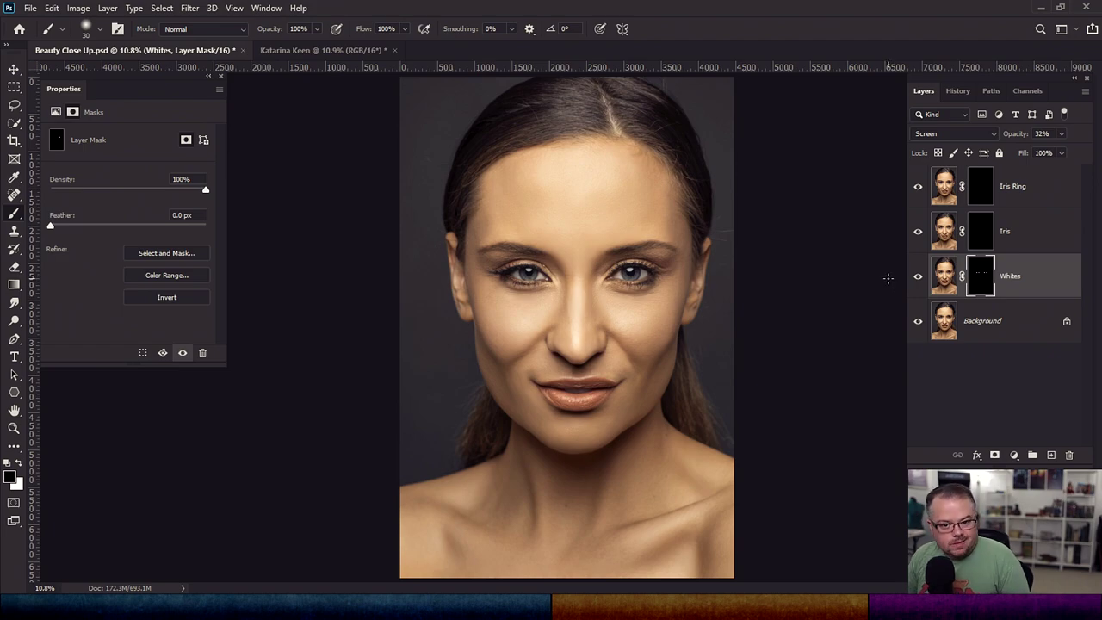
Paint white on the Iris mask over both irises with a 40 to 45 px brush at 100% flow, and reduce the flow to 10%
click(983, 230)
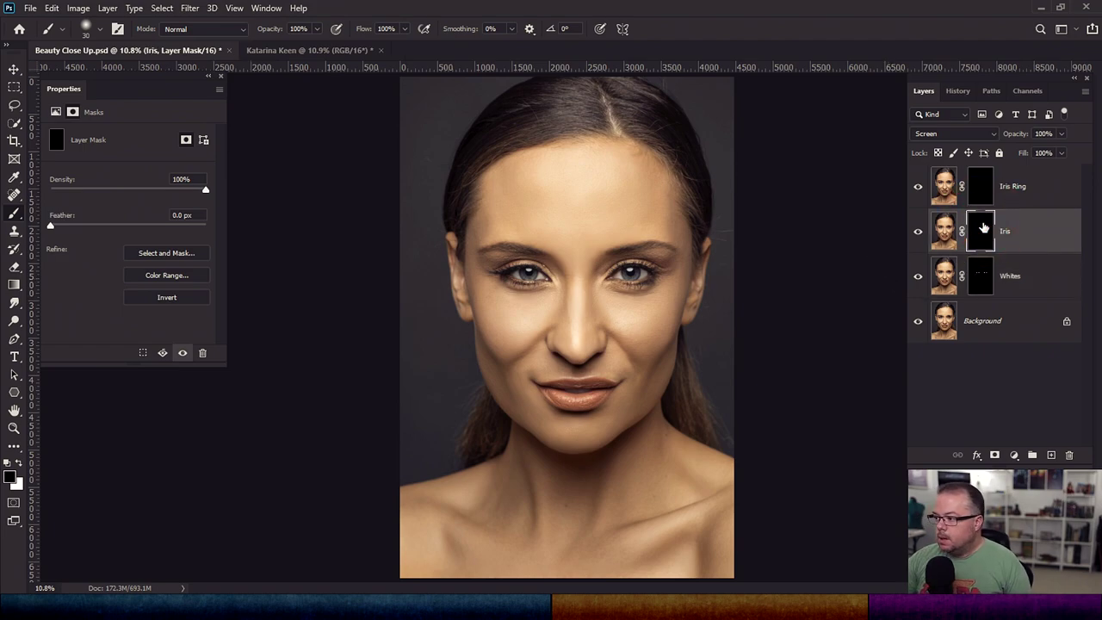
scroll(594, 284, up, 5)
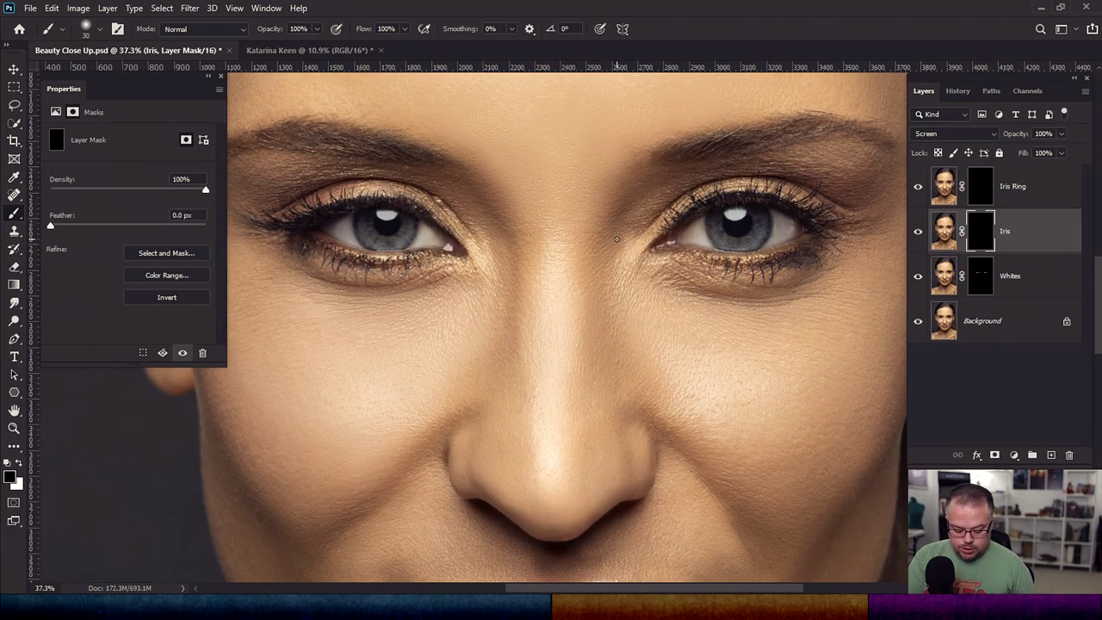
key(bracketleft)
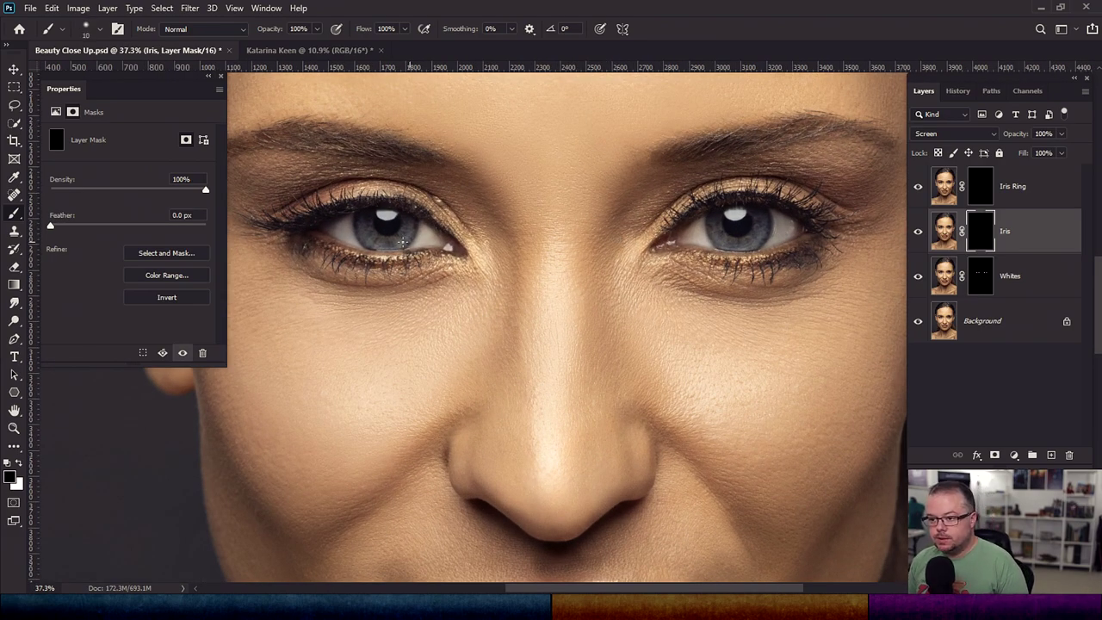
key(bracketright)
key(bracketright)
key(bracketright)
key(bracketright)
key(x)
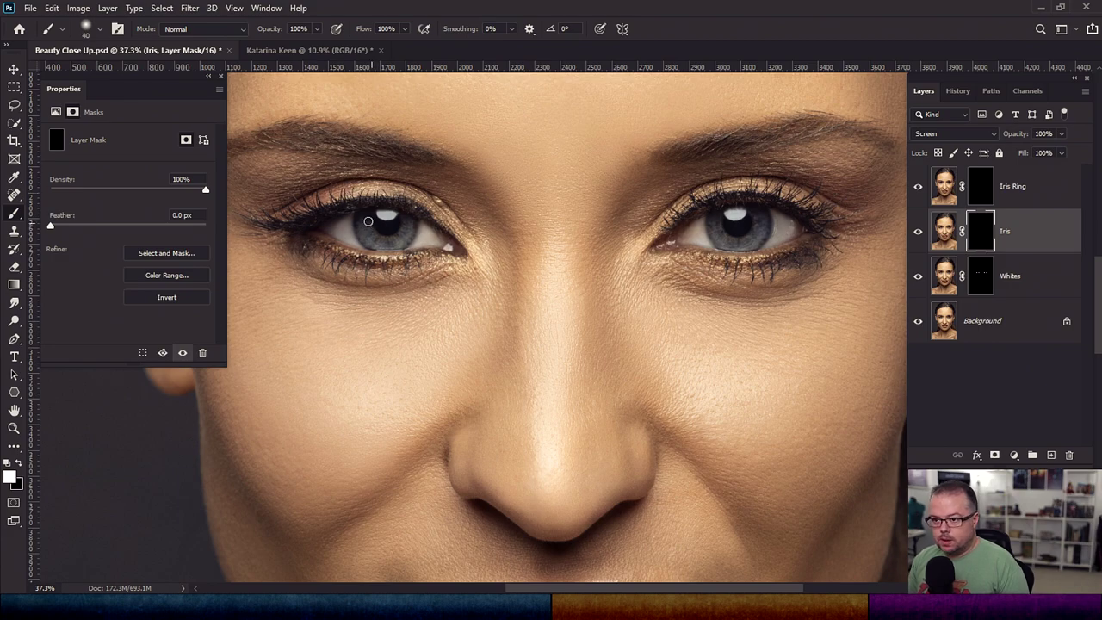
mouse_move(365, 232)
mouse_down()
mouse_move(379, 246)
mouse_move(407, 225)
mouse_move(372, 242)
mouse_up()
mouse_move(734, 227)
mouse_down()
mouse_move(717, 226)
mouse_move(728, 243)
mouse_move(757, 220)
mouse_move(746, 243)
mouse_move(719, 231)
mouse_move(744, 244)
mouse_move(766, 219)
mouse_up()
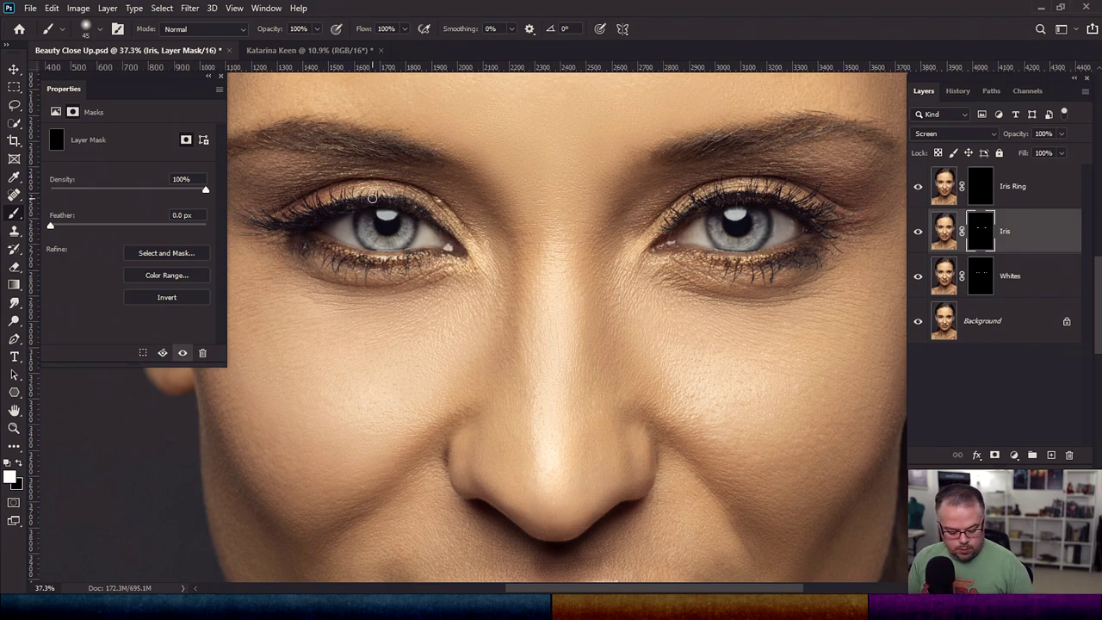
key(shift+1)
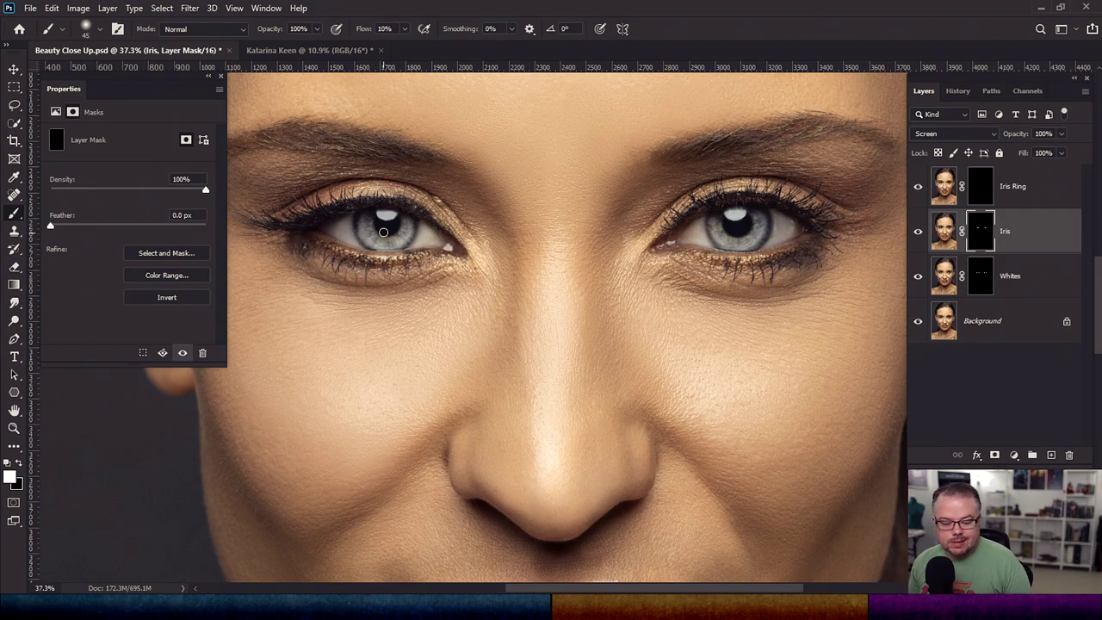
Soften the brightening over the upper part of the image-left iris by painting black on the Iris mask with an 80 px brush at 10% flow
key(x)
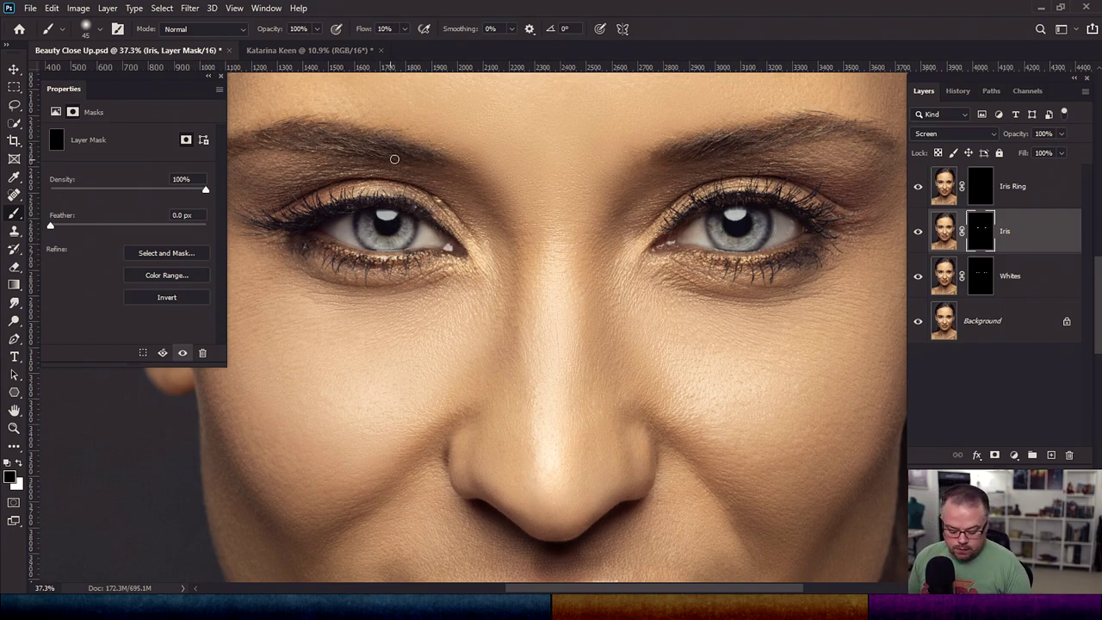
key(bracketright)
key(bracketright)
key(bracketright)
key(bracketright)
mouse_move(362, 214)
mouse_down()
mouse_move(452, 208)
mouse_move(402, 210)
mouse_up()
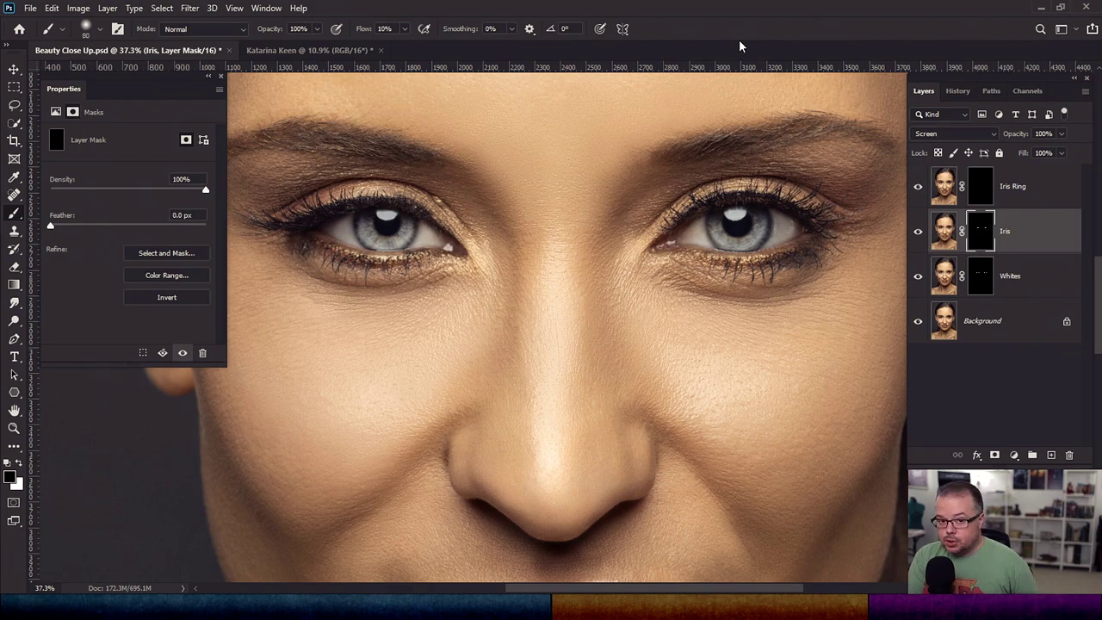
Lower the Iris layer's opacity to 75% while viewing the whole portrait
key(ctrl+0)
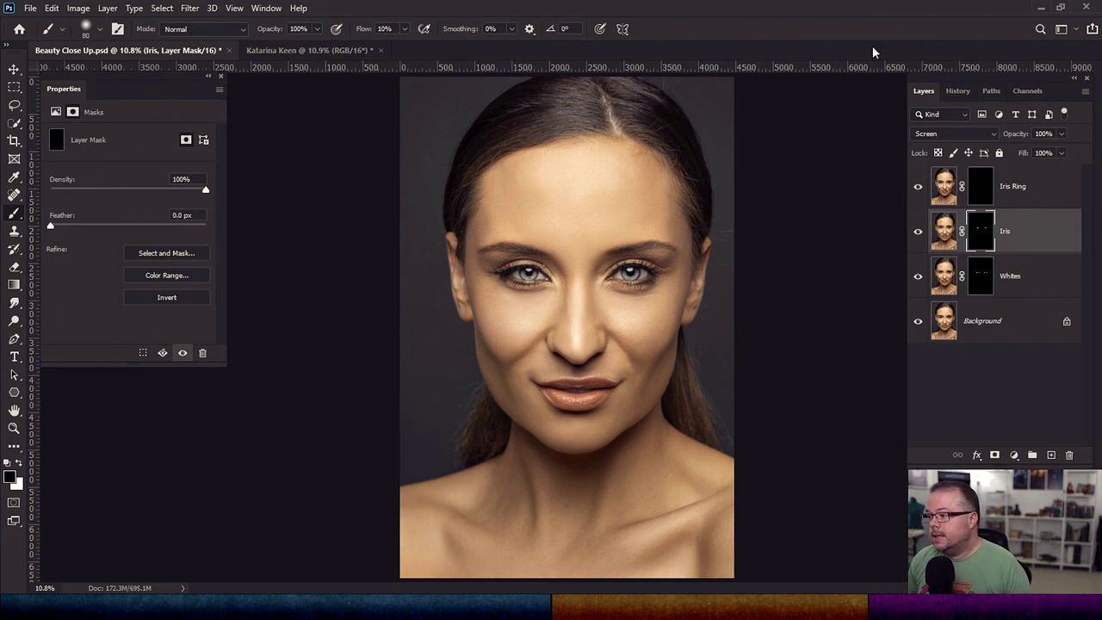
click(1063, 134)
drag(1057, 151, 1048, 153)
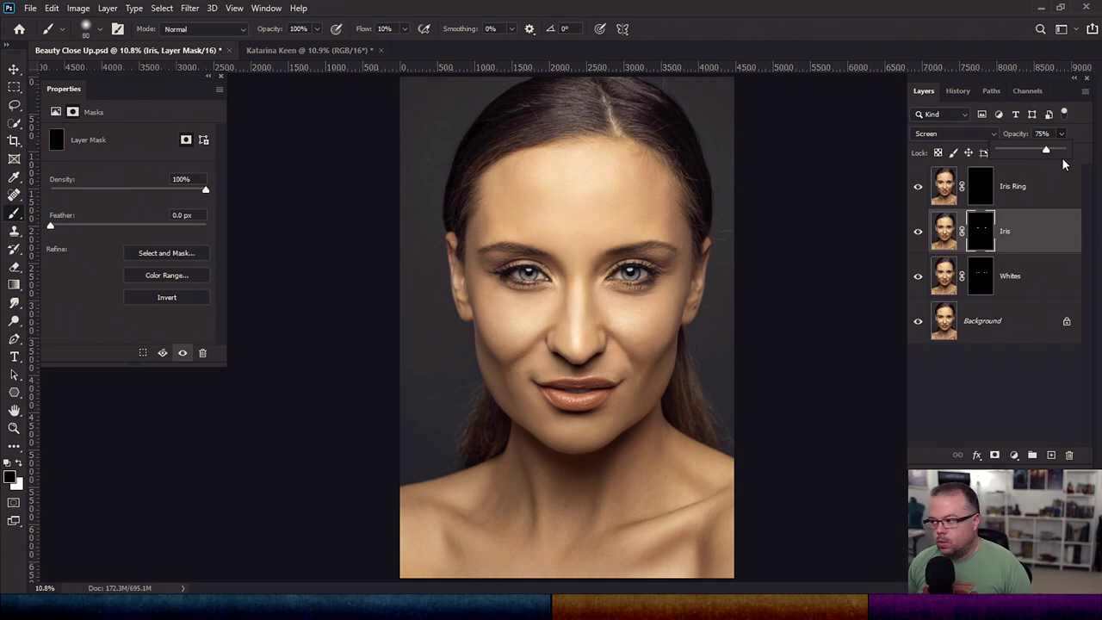
Paint white on the Iris Ring mask around the outer edge of the image-left iris with a 30 px brush at 100% flow
click(982, 189)
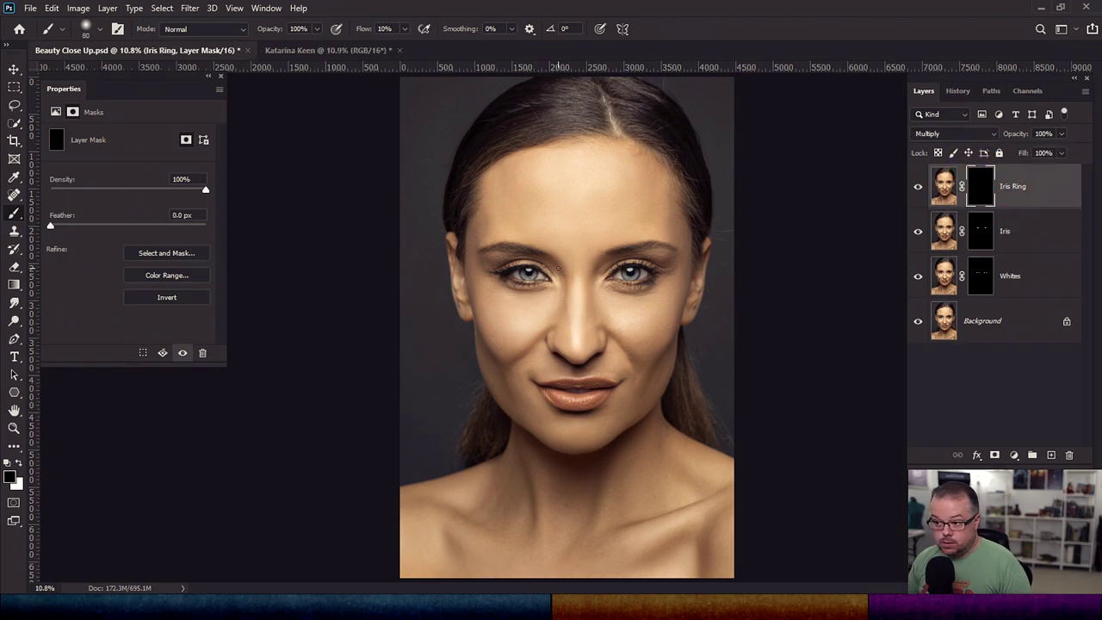
scroll(558, 268, up, 8)
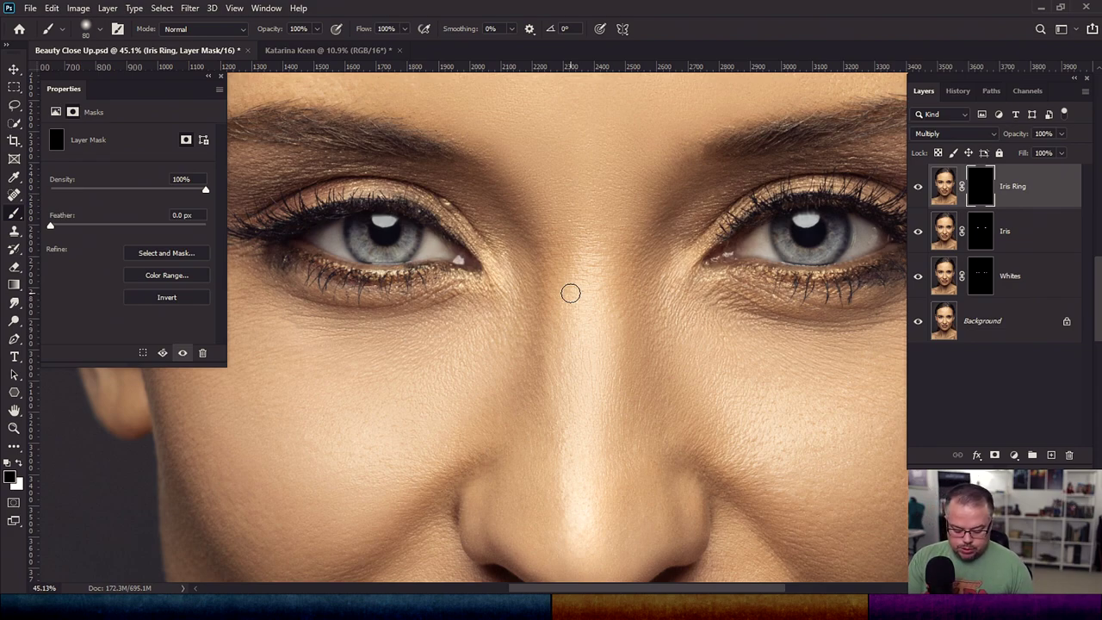
key(bracketleft)
key(bracketleft)
key(bracketleft)
key(bracketleft)
key(bracketleft)
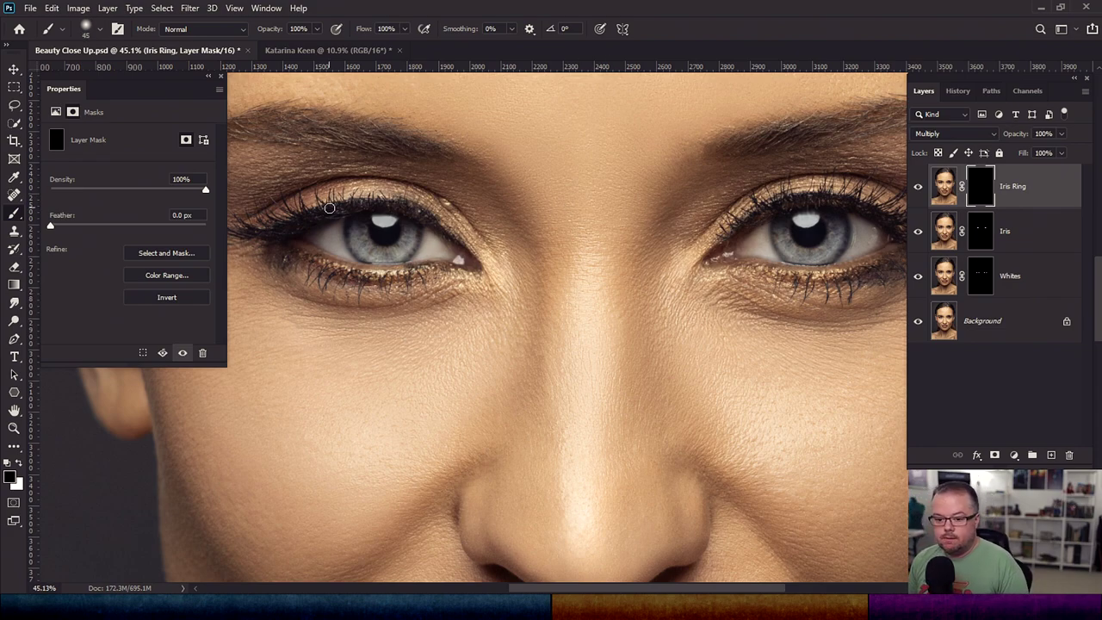
key(x)
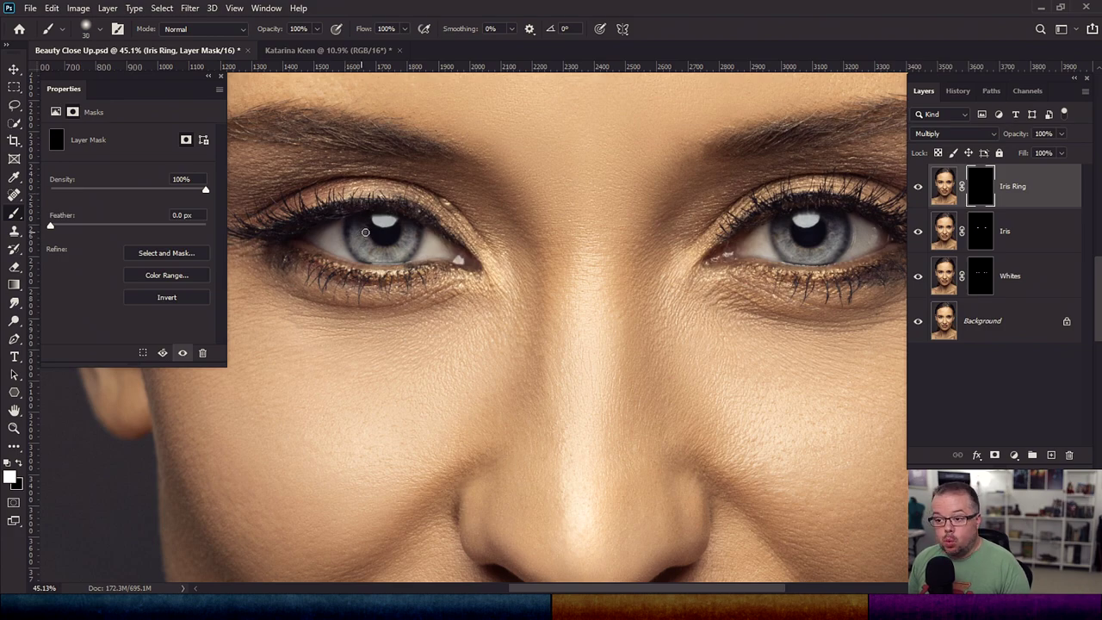
mouse_move(350, 220)
mouse_down()
mouse_move(359, 258)
mouse_move(410, 263)
mouse_move(393, 265)
mouse_move(371, 262)
mouse_move(399, 263)
mouse_move(419, 222)
mouse_up()
Paint the outer ring of the image-right iris on the Iris Ring mask with a 25 px brush, refining its edge with black
key(space)
drag(708, 336, 370, 430)
mouse_move(448, 308)
mouse_down()
mouse_move(462, 331)
mouse_move(446, 289)
mouse_up()
mouse_move(497, 334)
mouse_down()
mouse_move(520, 315)
mouse_move(519, 280)
mouse_move(505, 267)
mouse_up()
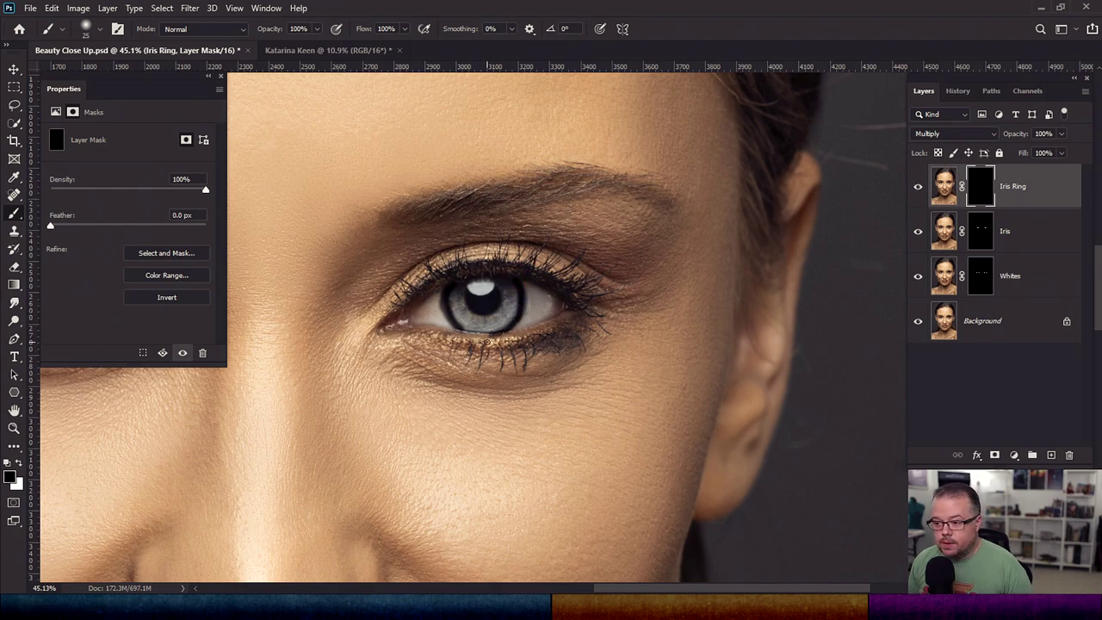
mouse_move(506, 336)
mouse_down()
mouse_move(522, 329)
mouse_move(510, 275)
mouse_up()
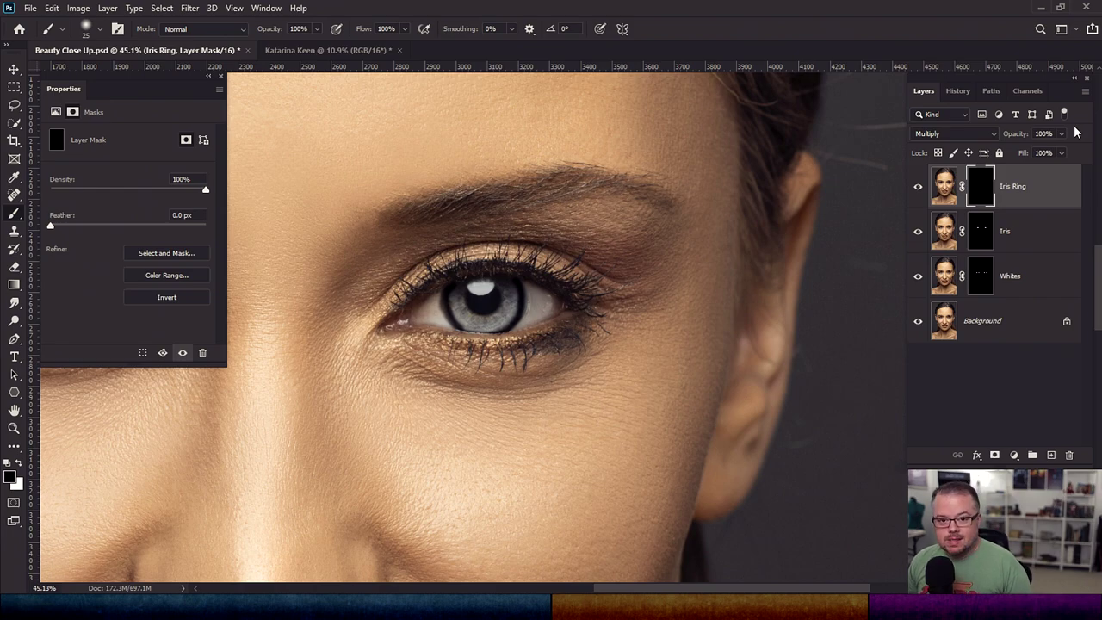
Lower the Iris Ring layer's opacity to 28%, toggle its visibility to compare before and after, and reduce the opacity to 18%
drag(1061, 134, 1018, 153)
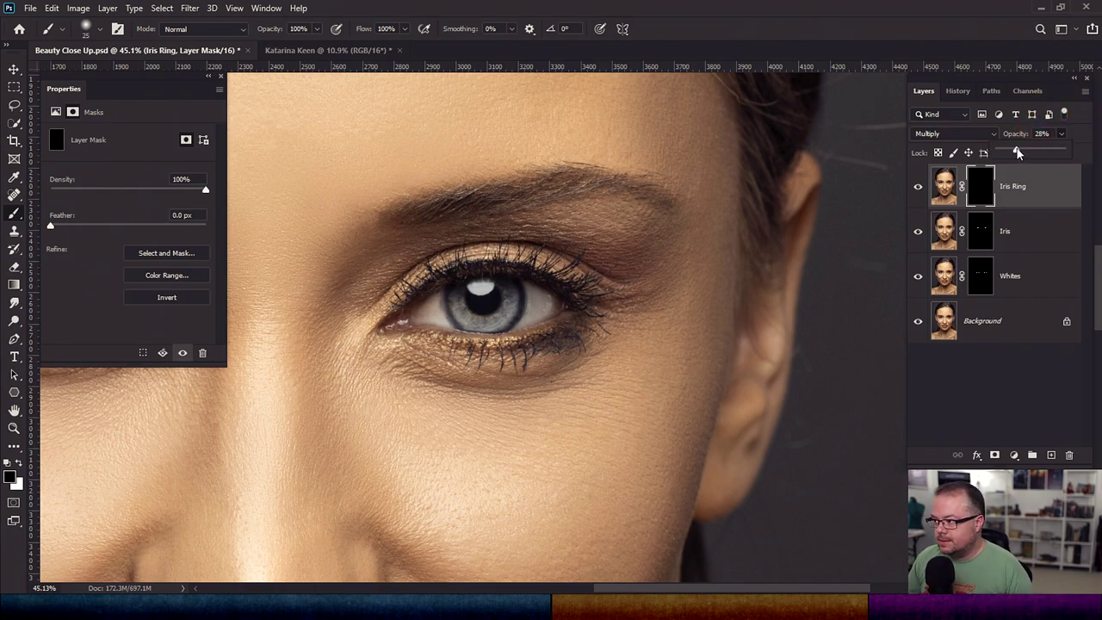
click(917, 188)
click(917, 188)
click(918, 188)
click(918, 187)
click(918, 187)
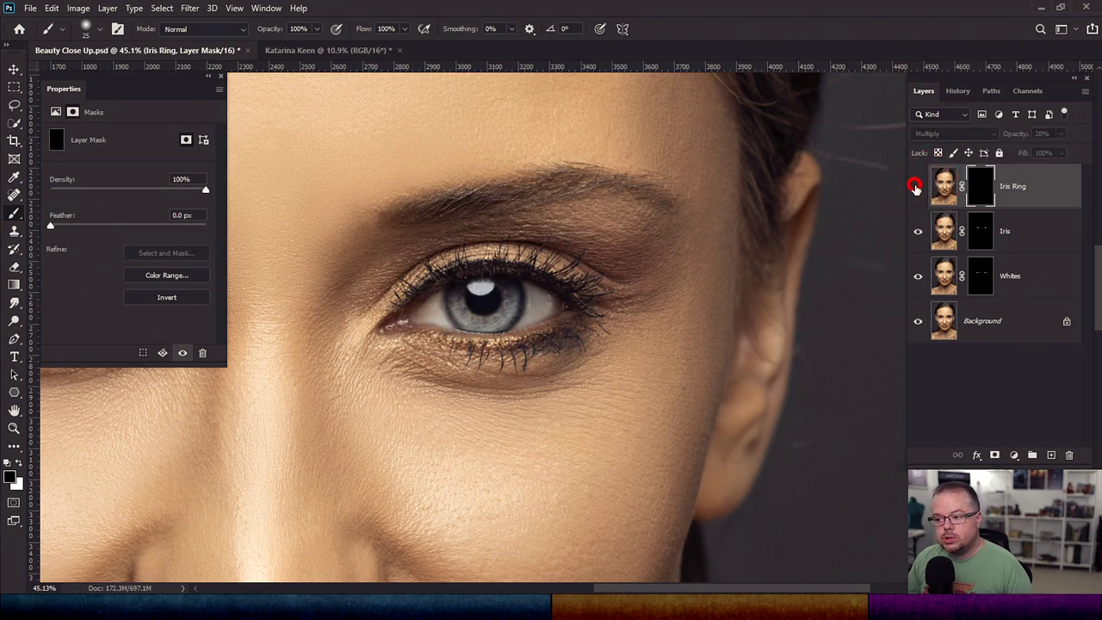
click(917, 188)
key(ctrl+0)
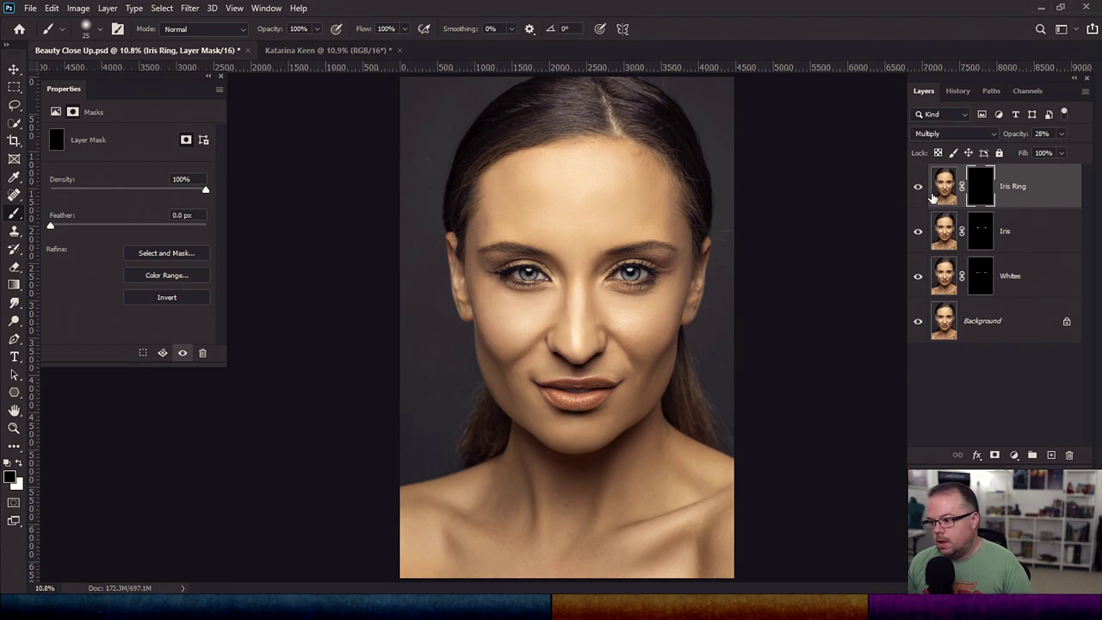
click(1061, 134)
drag(1040, 153, 1033, 153)
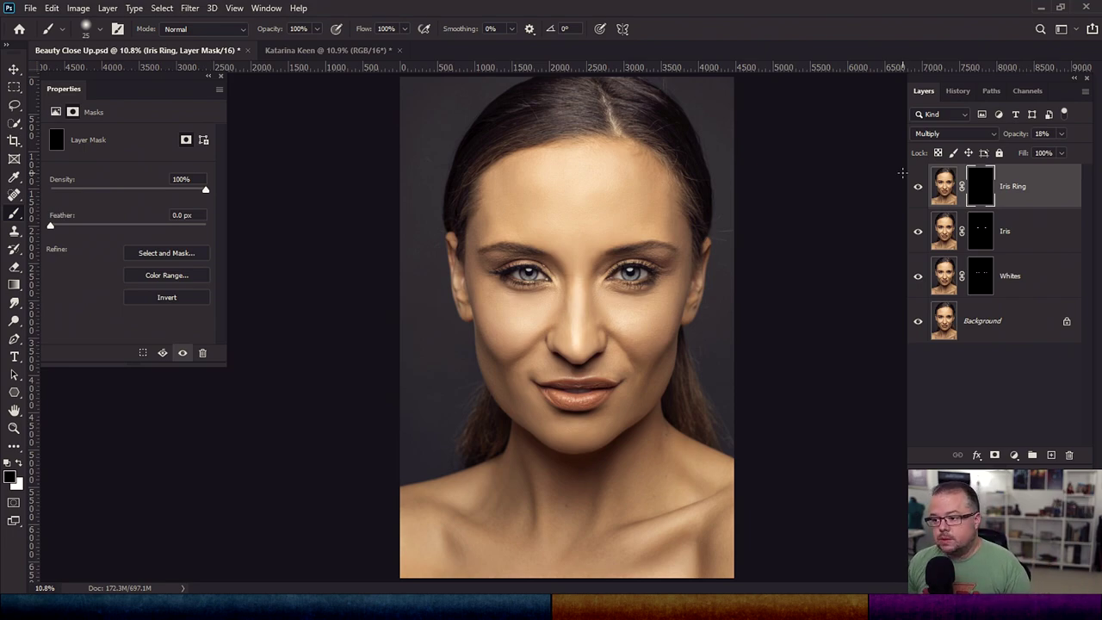
Add a Hue/Saturation adjustment layer directly above the Iris layer and raise its saturation to +40
scroll(568, 288, up, 5)
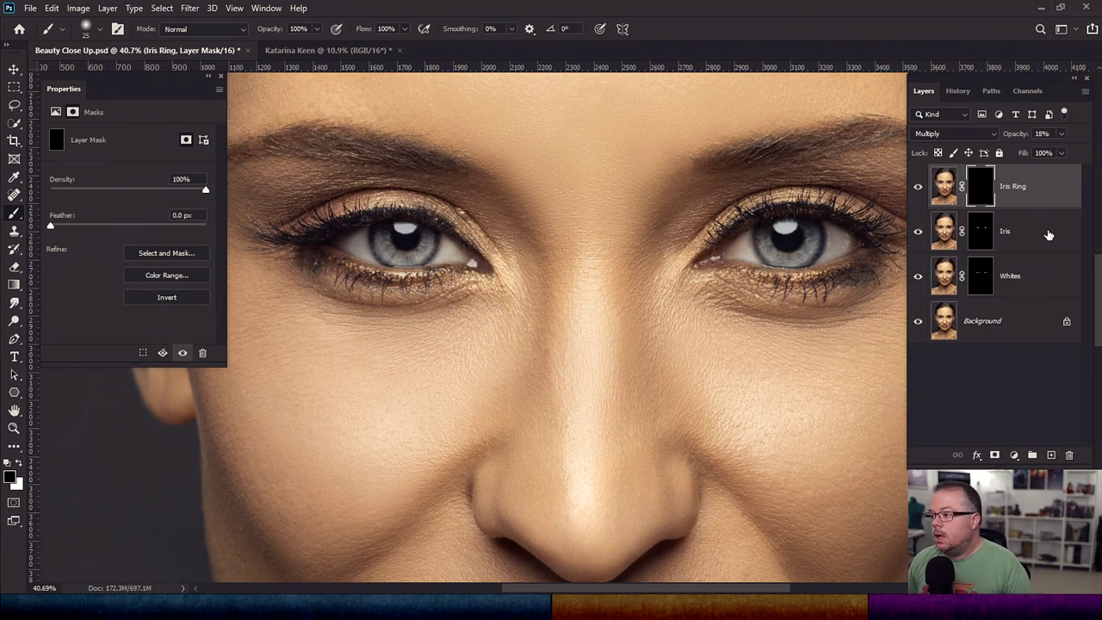
click(1033, 246)
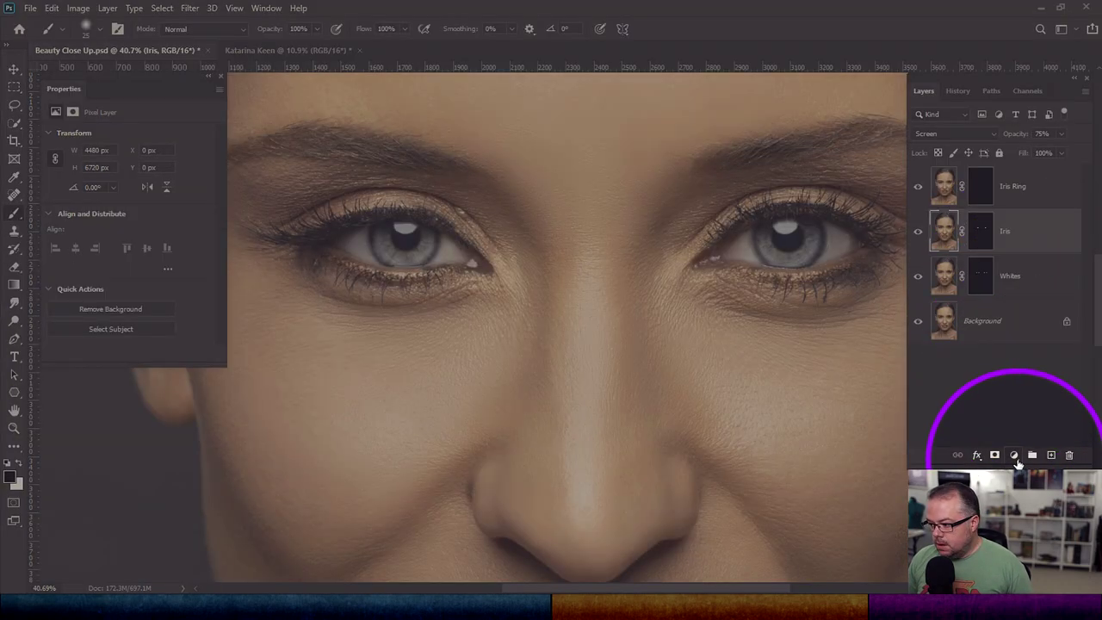
click(1017, 460)
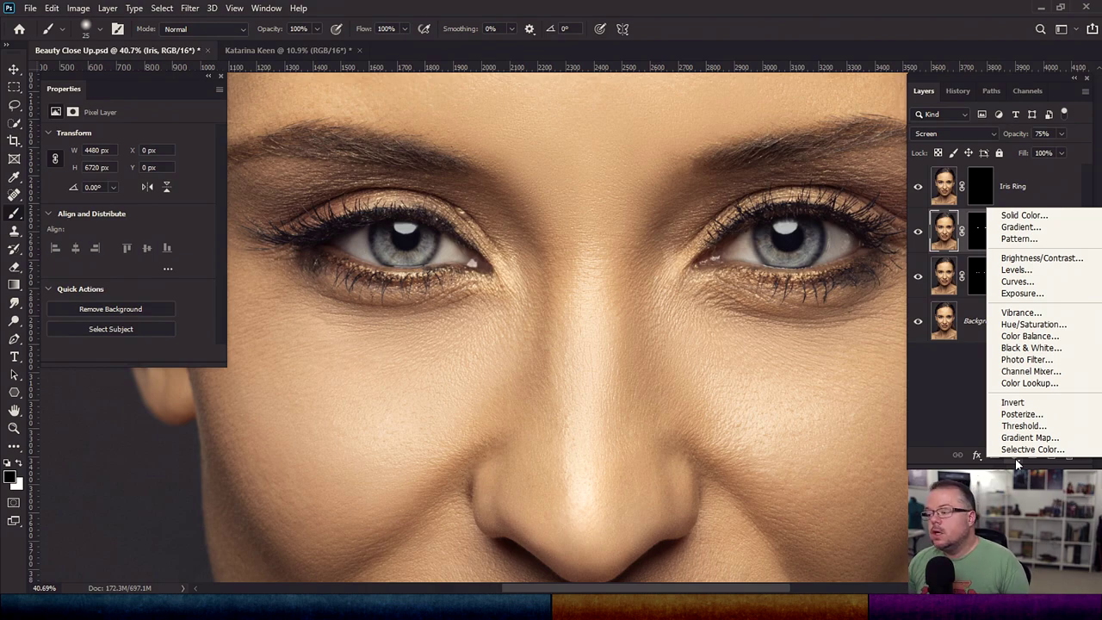
click(1025, 326)
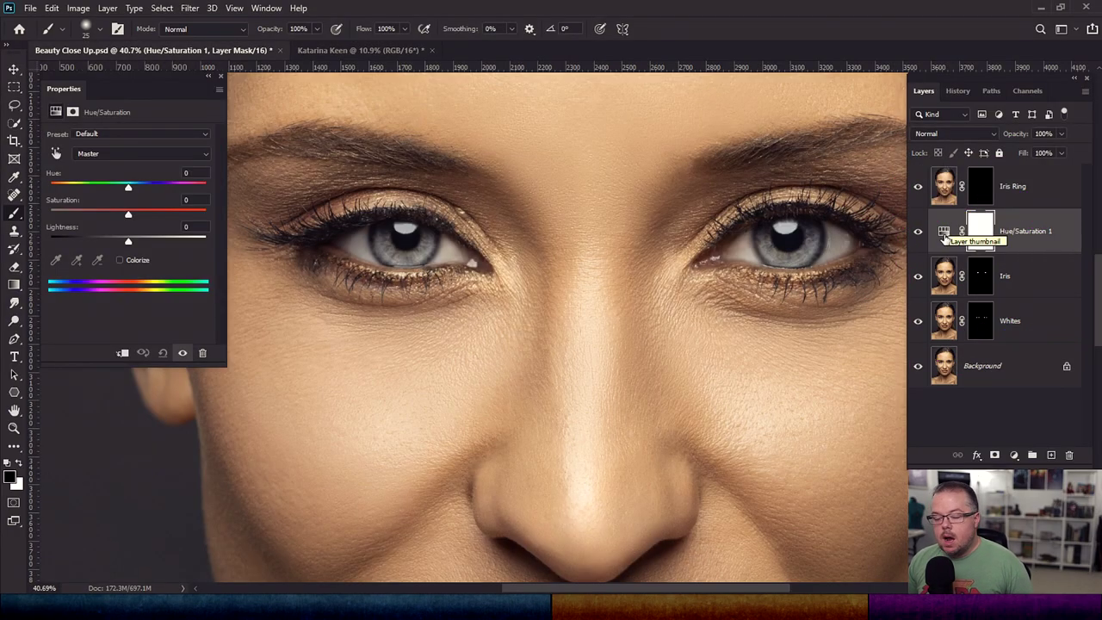
click(944, 236)
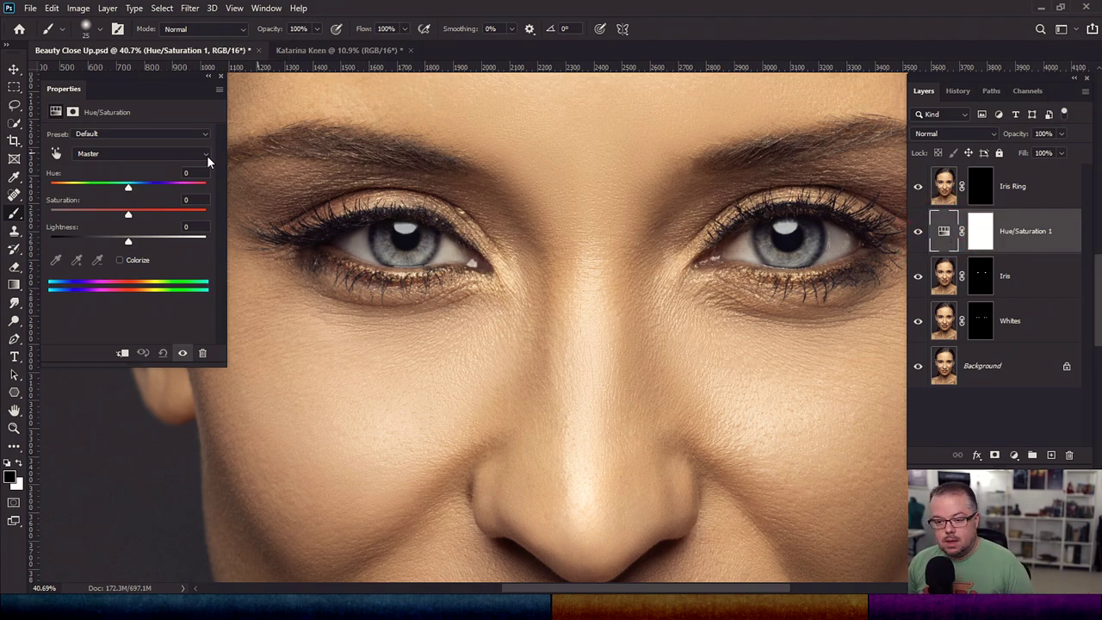
drag(129, 215, 160, 223)
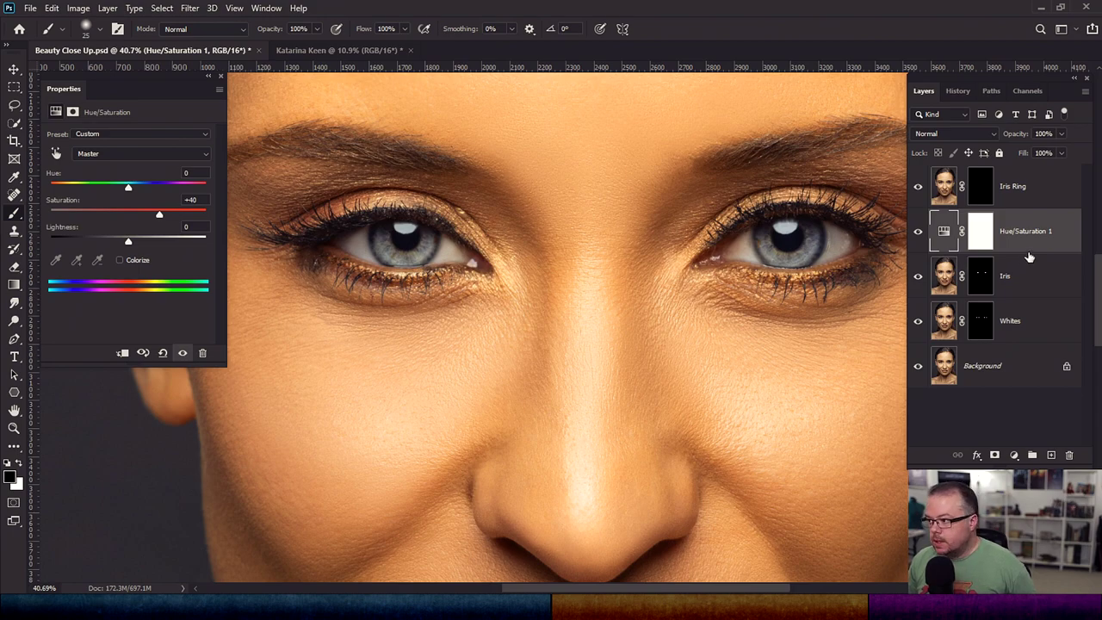
Clip the Hue/Saturation adjustment to the Iris layer and increase its saturation to +77
drag(1030, 256, 1027, 249)
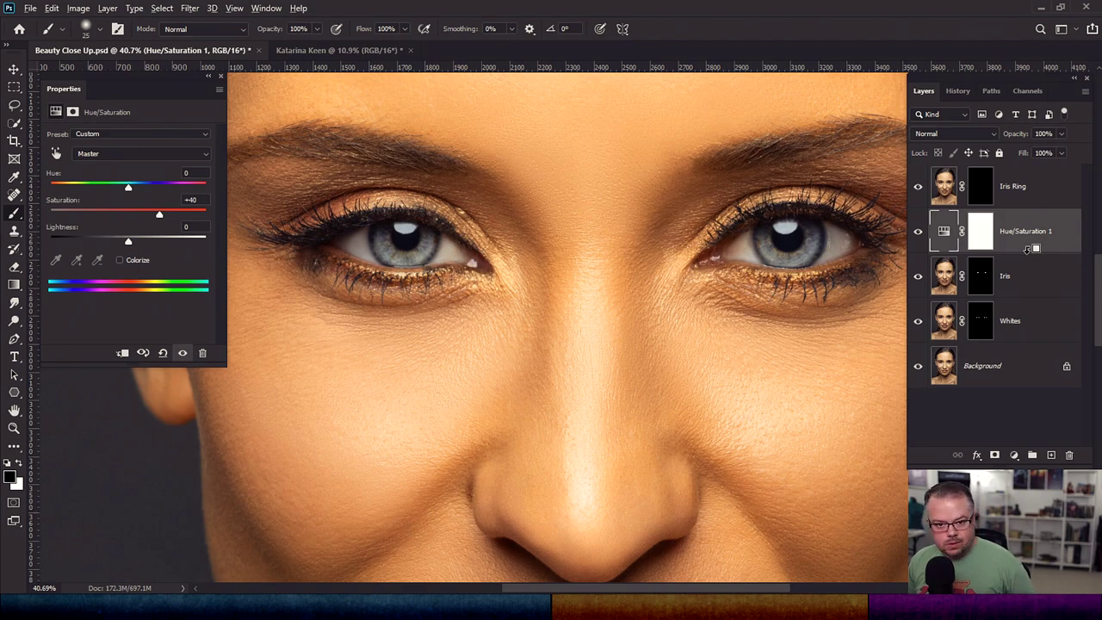
drag(1028, 249, 1027, 249)
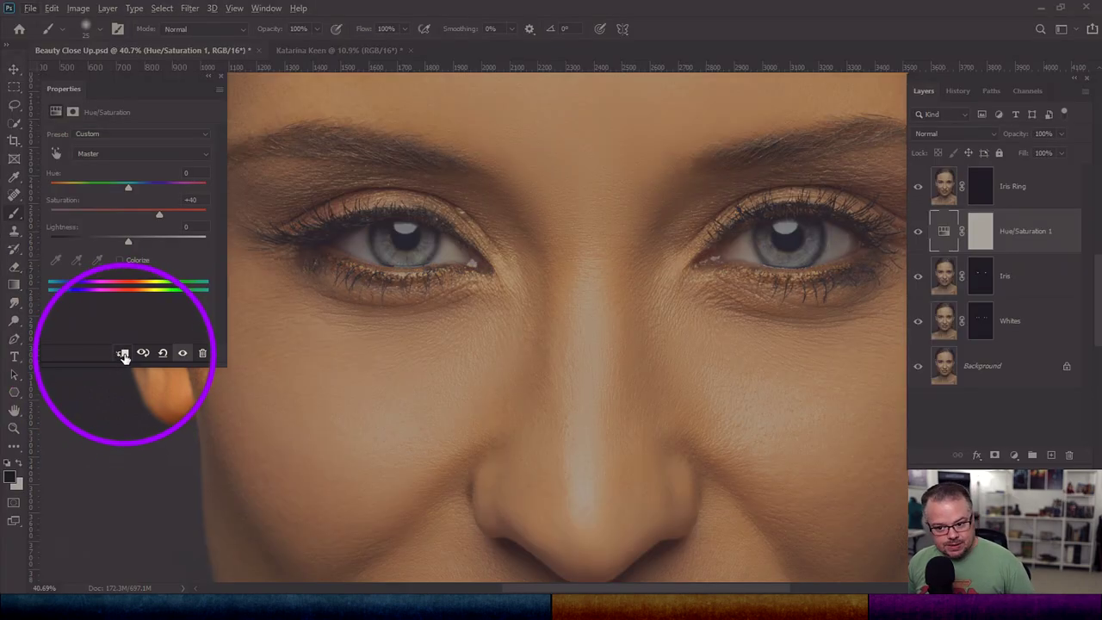
click(123, 354)
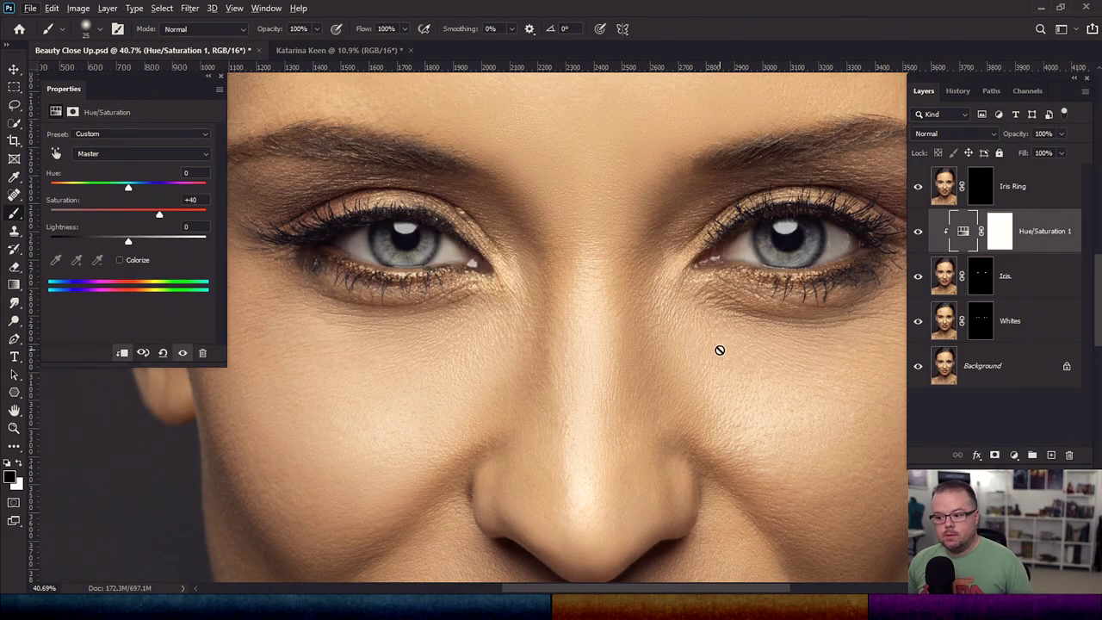
click(1056, 269)
click(1033, 248)
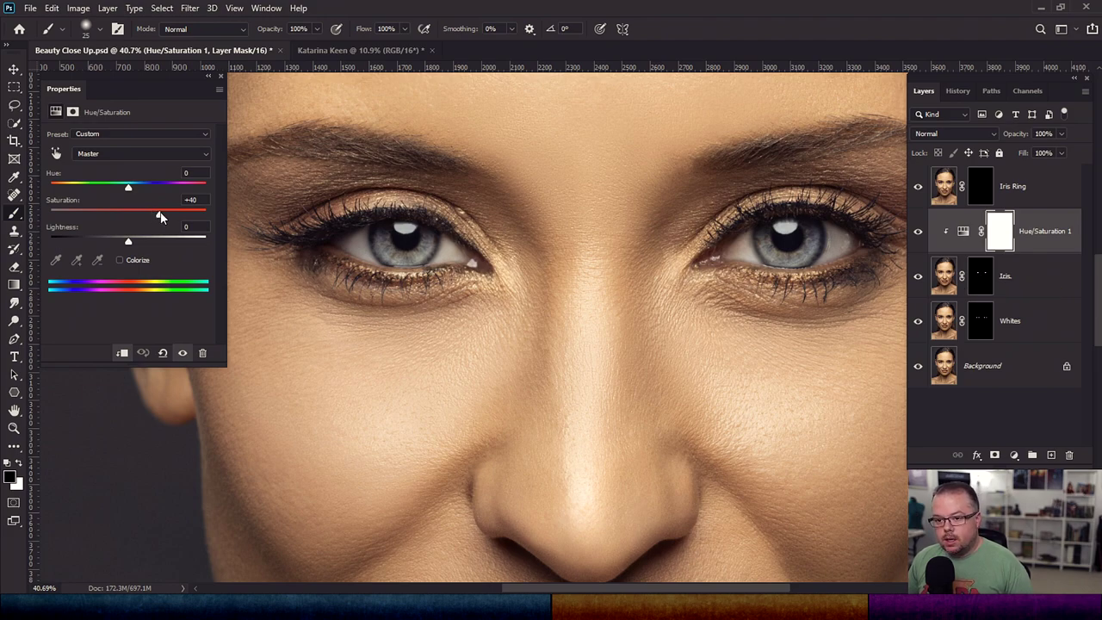
drag(160, 216, 189, 218)
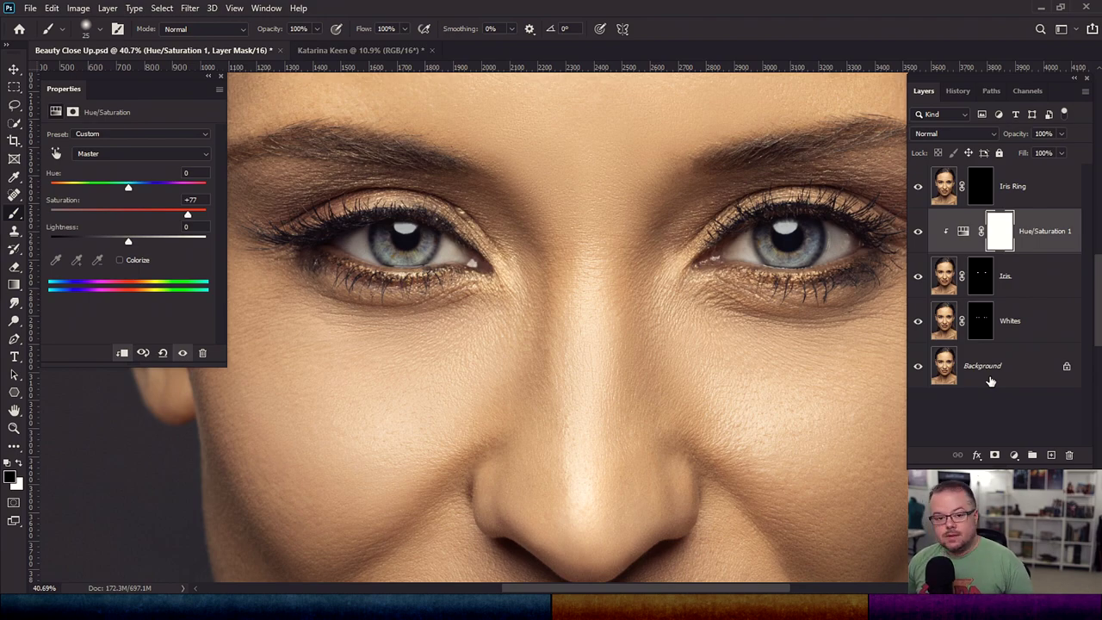
Add a Curves adjustment layer above the Hue/Saturation adjustment, clip it to the Iris layer, and release the clipping
click(1014, 456)
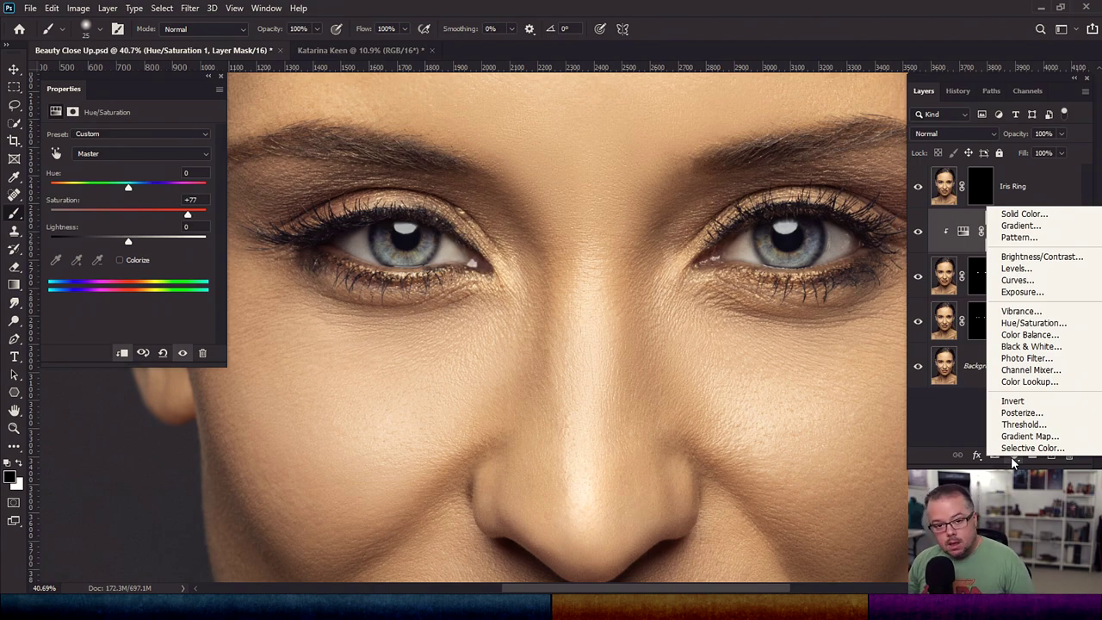
click(1018, 280)
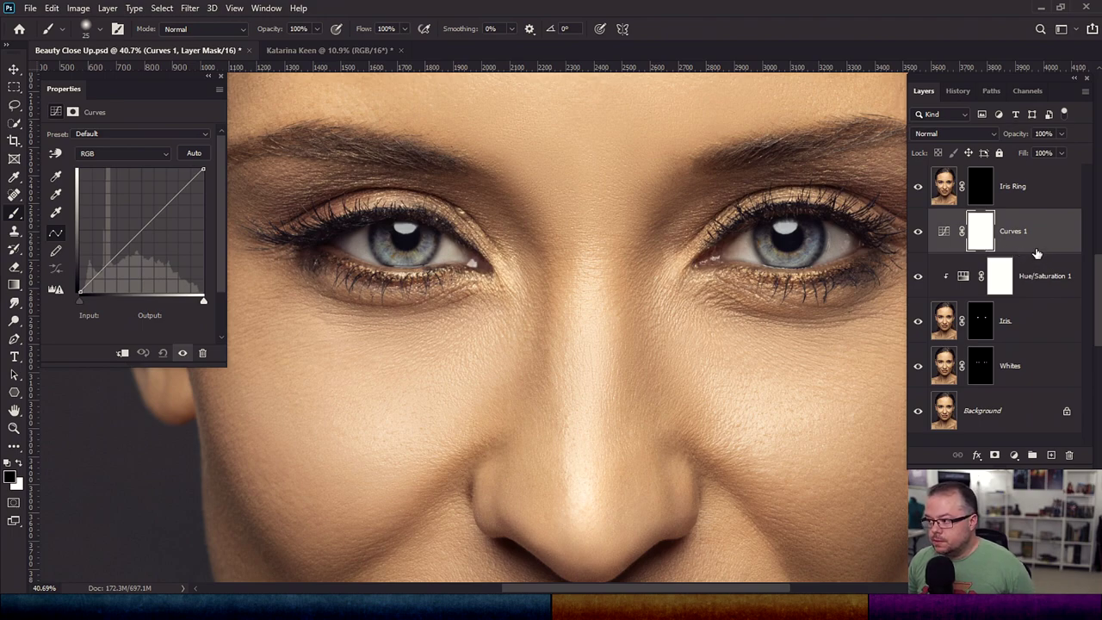
drag(1038, 253, 1034, 250)
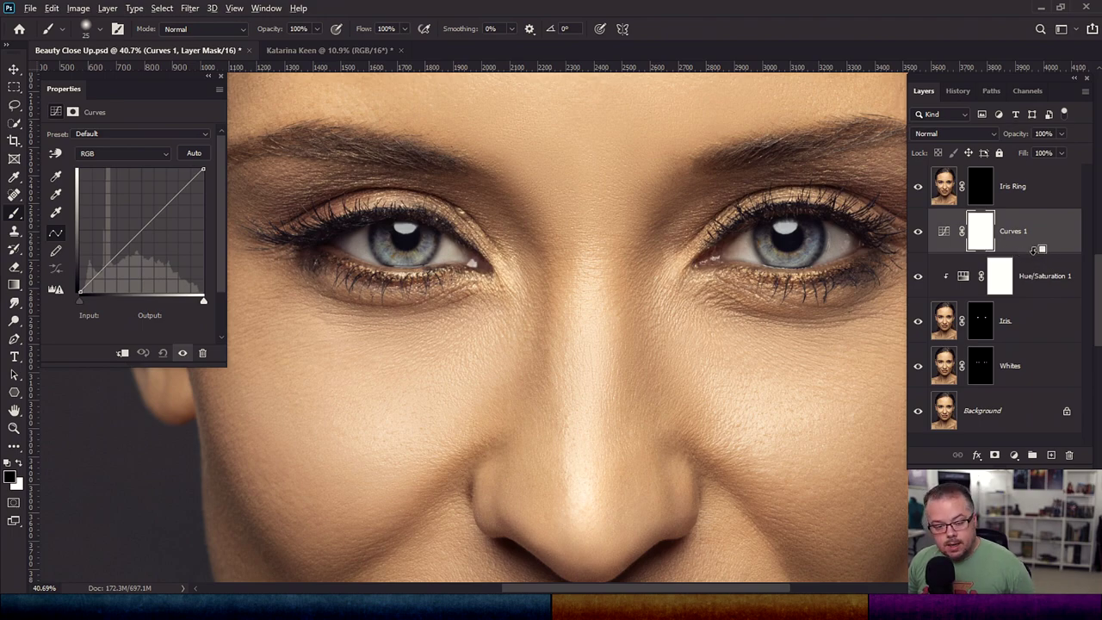
alt+click(1035, 250)
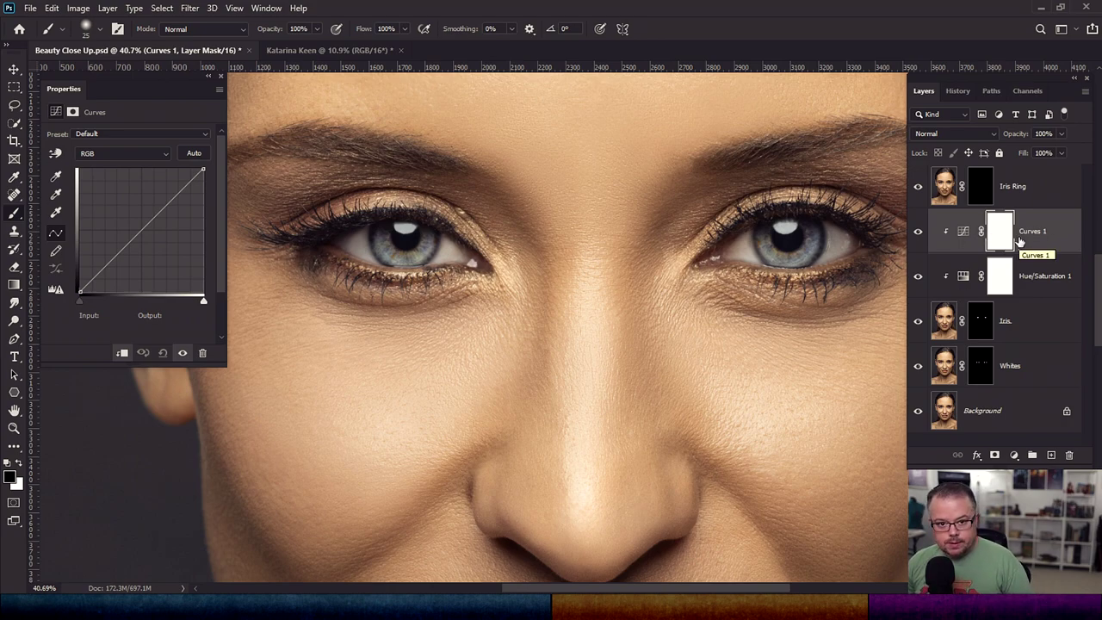
click(963, 241)
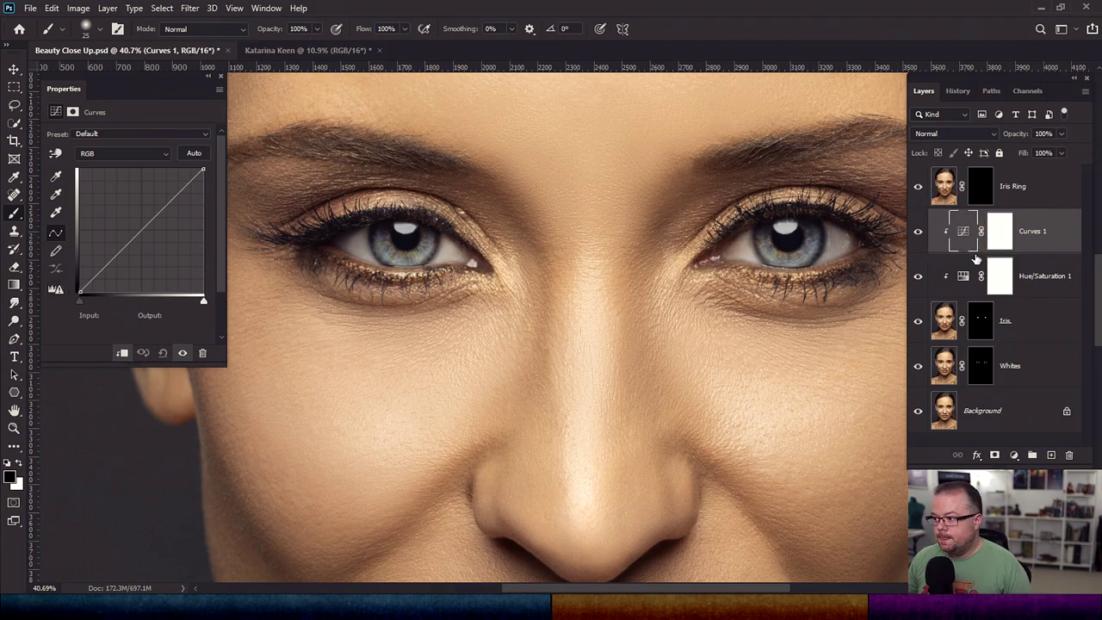
alt+click(1032, 247)
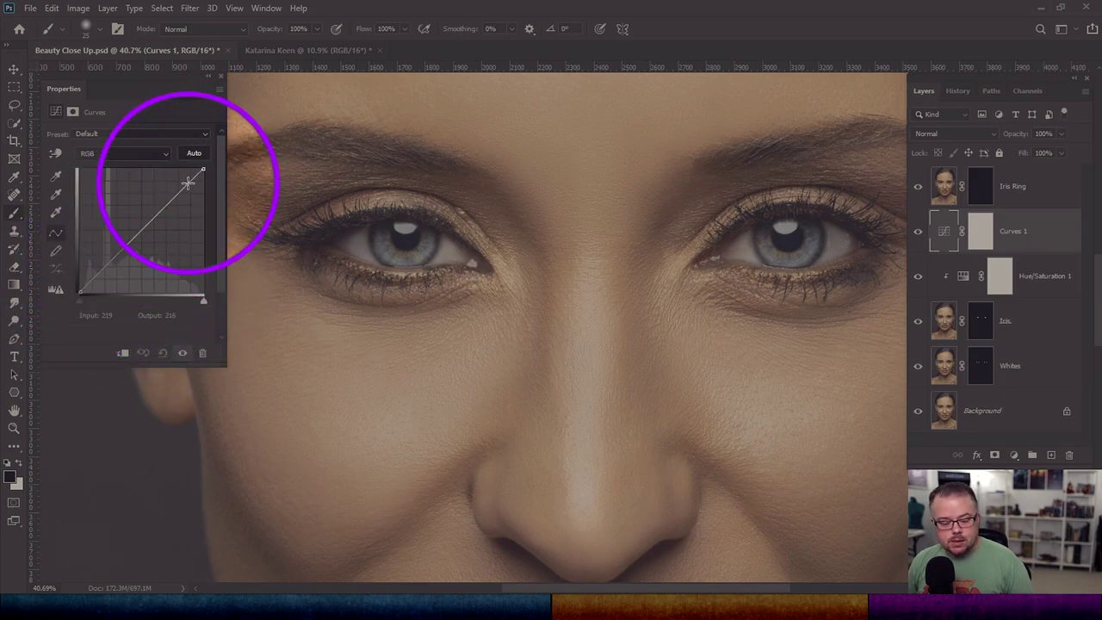
Try the Curves black point at input 86 and farther toward the highlights, then reset the black point to 0 and the white point to 255
drag(78, 301, 124, 301)
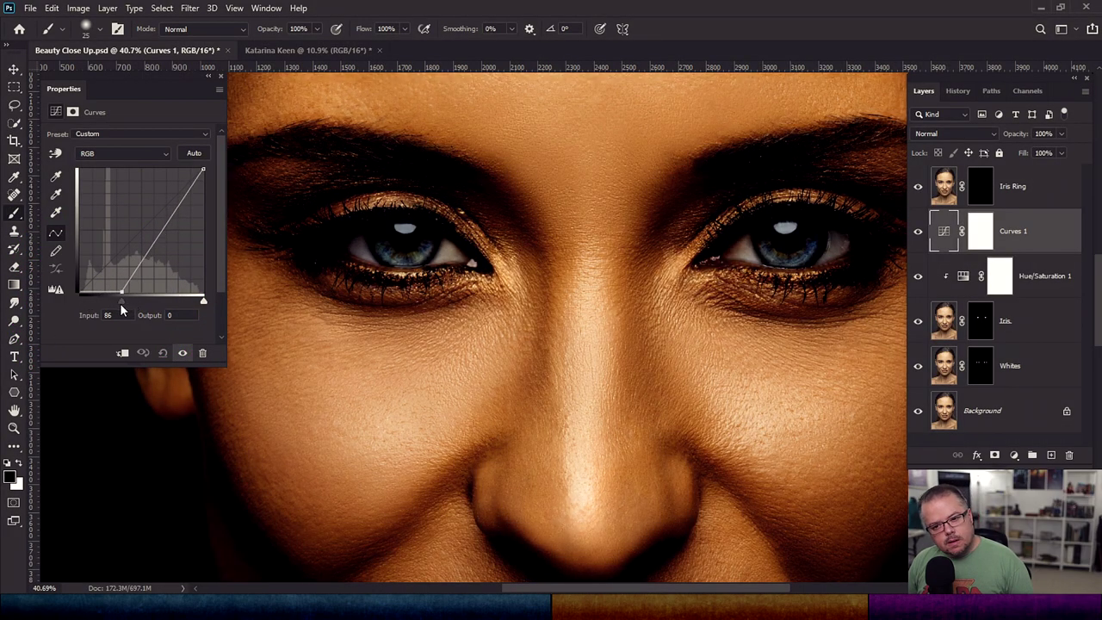
drag(122, 301, 185, 303)
drag(186, 300, 74, 301)
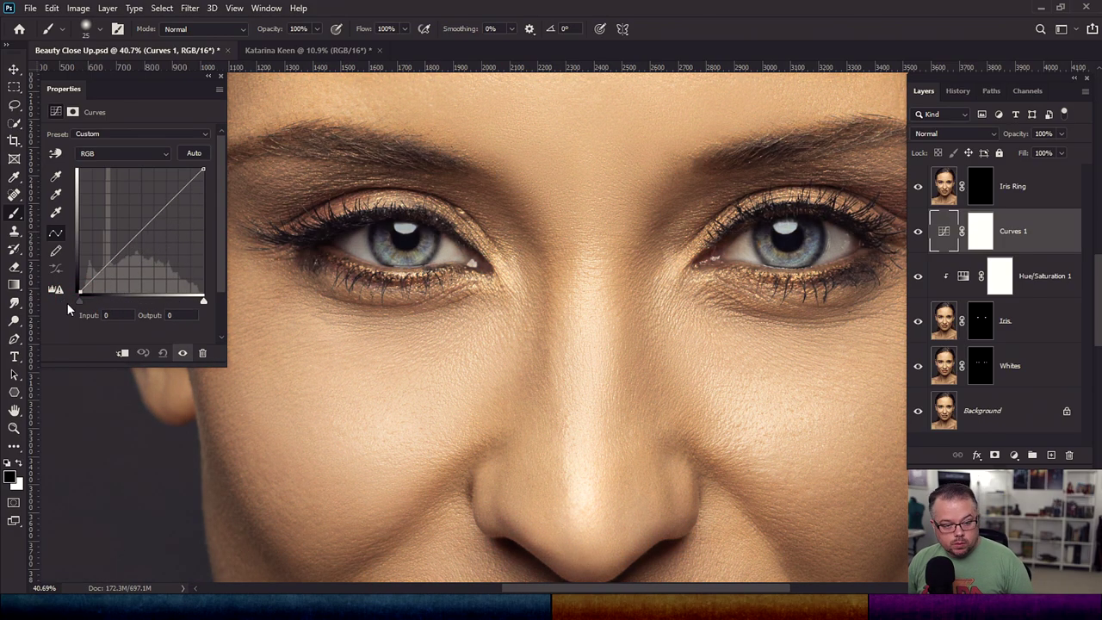
mouse_move(205, 298)
mouse_down()
mouse_move(149, 302)
mouse_move(212, 295)
mouse_up()
click(212, 297)
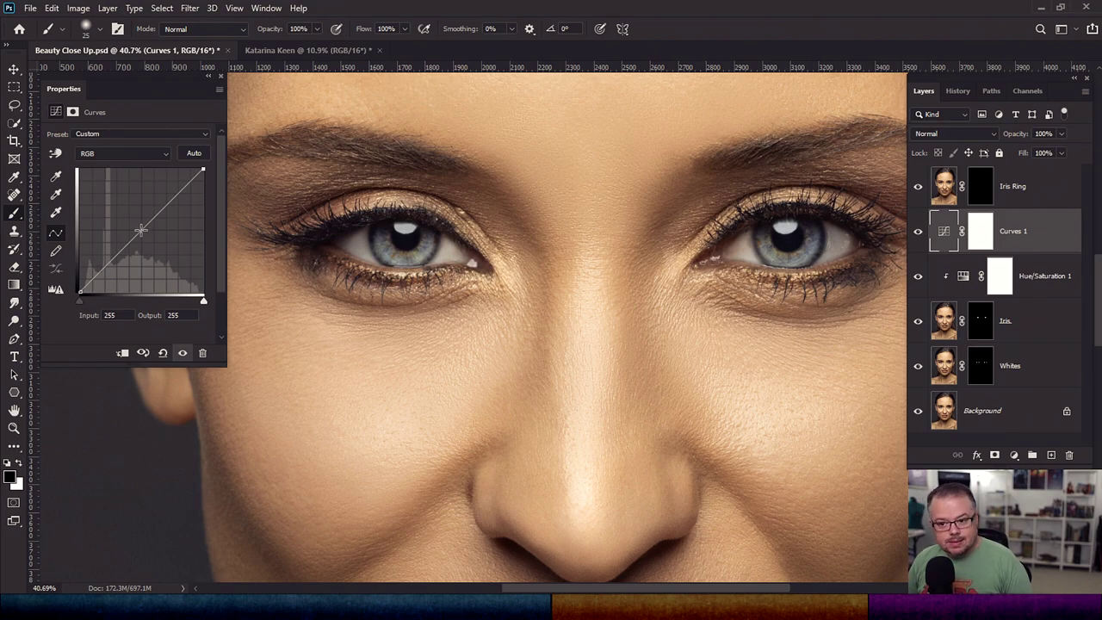
Try small midtone adjustments on the RGB curve of the Curves 1 layer and remove the added point
click(140, 231)
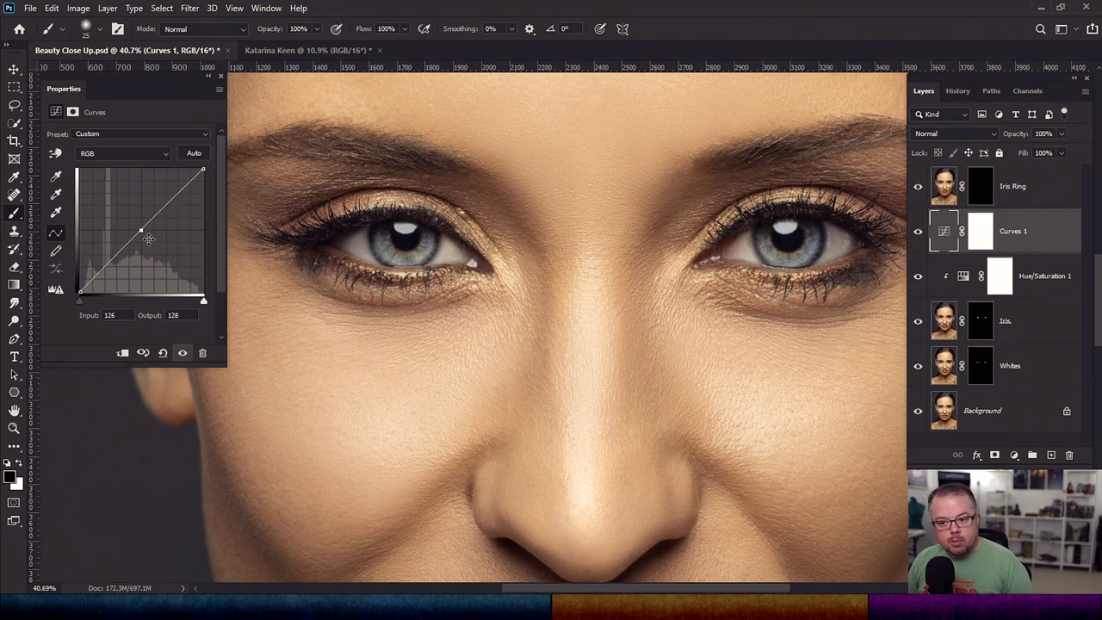
mouse_move(142, 230)
mouse_down()
mouse_move(125, 214)
mouse_move(119, 225)
mouse_move(129, 230)
mouse_move(117, 215)
mouse_move(124, 206)
mouse_move(162, 251)
mouse_move(141, 228)
mouse_up()
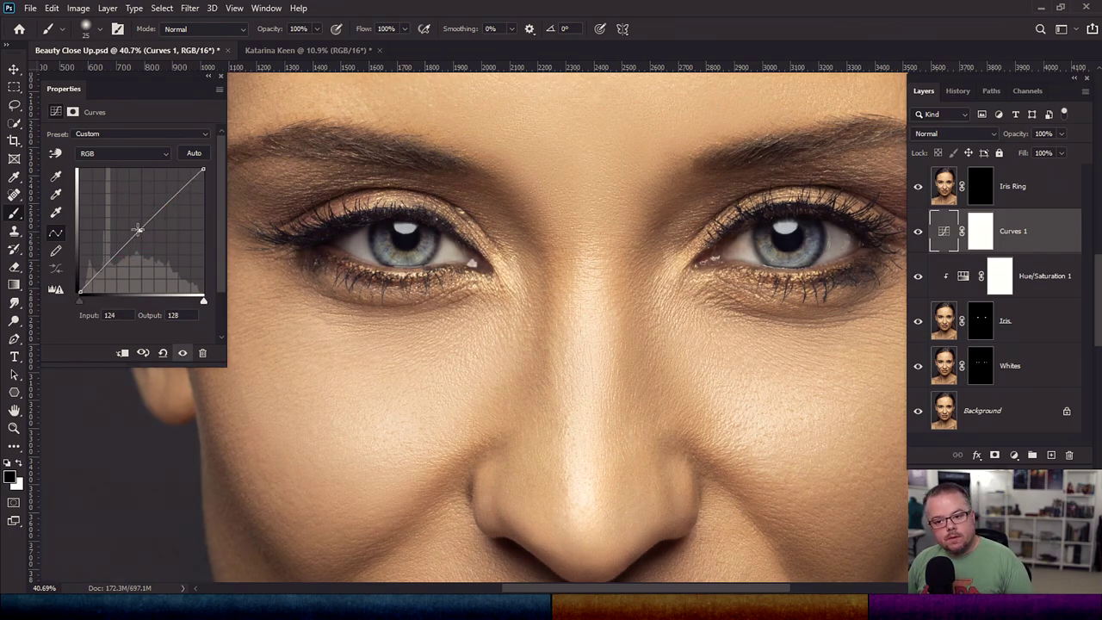
mouse_move(125, 231)
mouse_down()
mouse_move(172, 200)
mouse_move(171, 248)
mouse_move(168, 215)
mouse_move(165, 244)
mouse_move(138, 228)
mouse_up()
ctrl+click(137, 228)
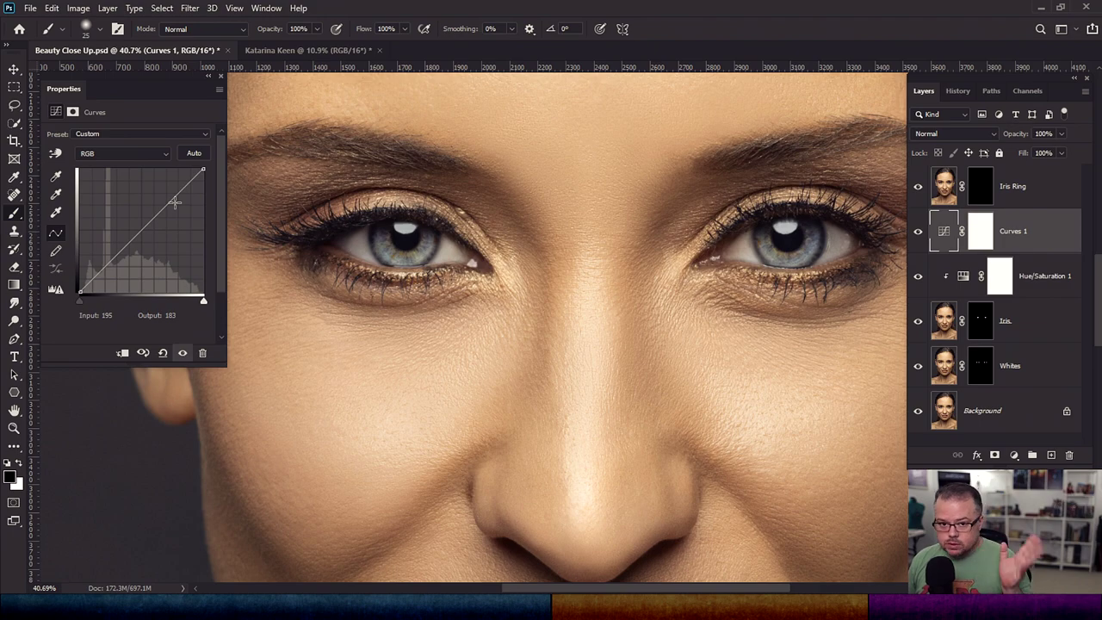
click(124, 155)
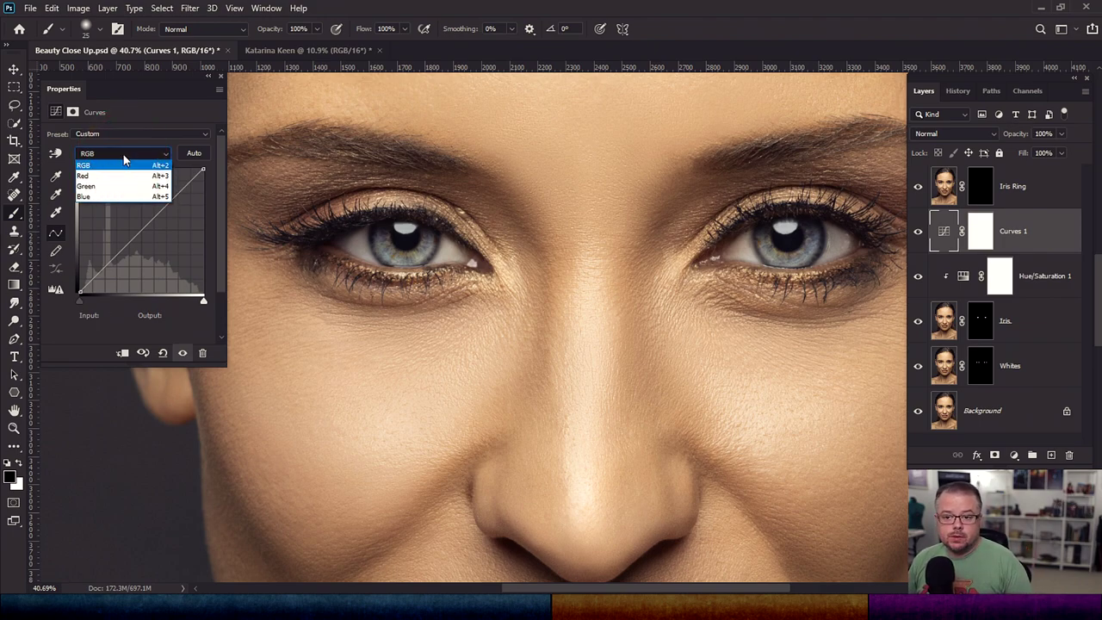
click(123, 152)
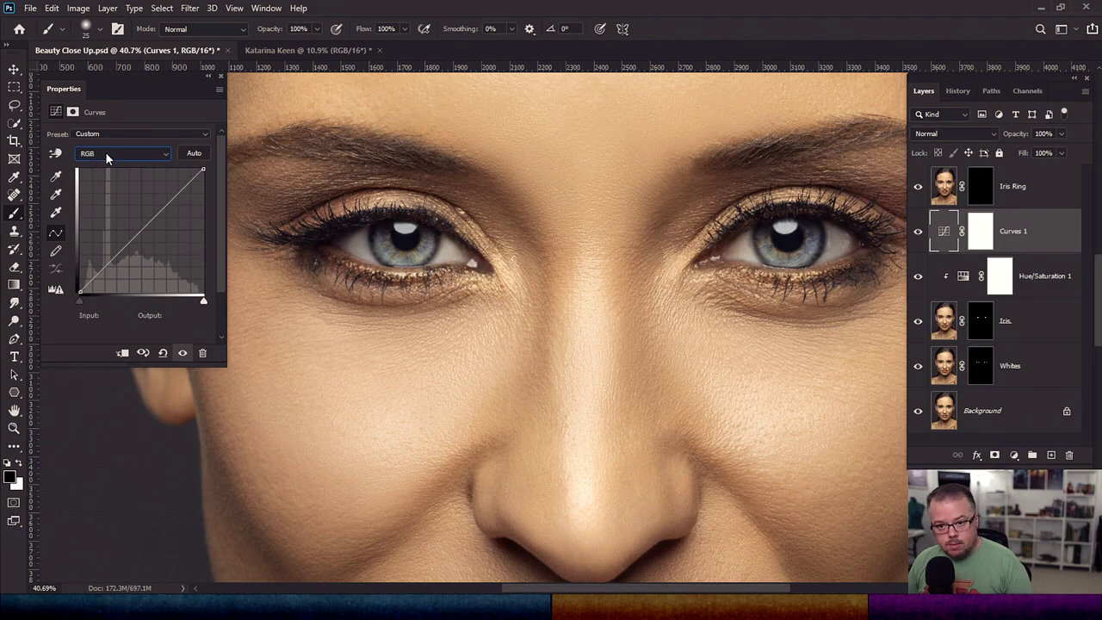
Switch the curve to the Blue channel and clip the Curves 1 adjustment to the Iris layer
click(106, 151)
click(89, 196)
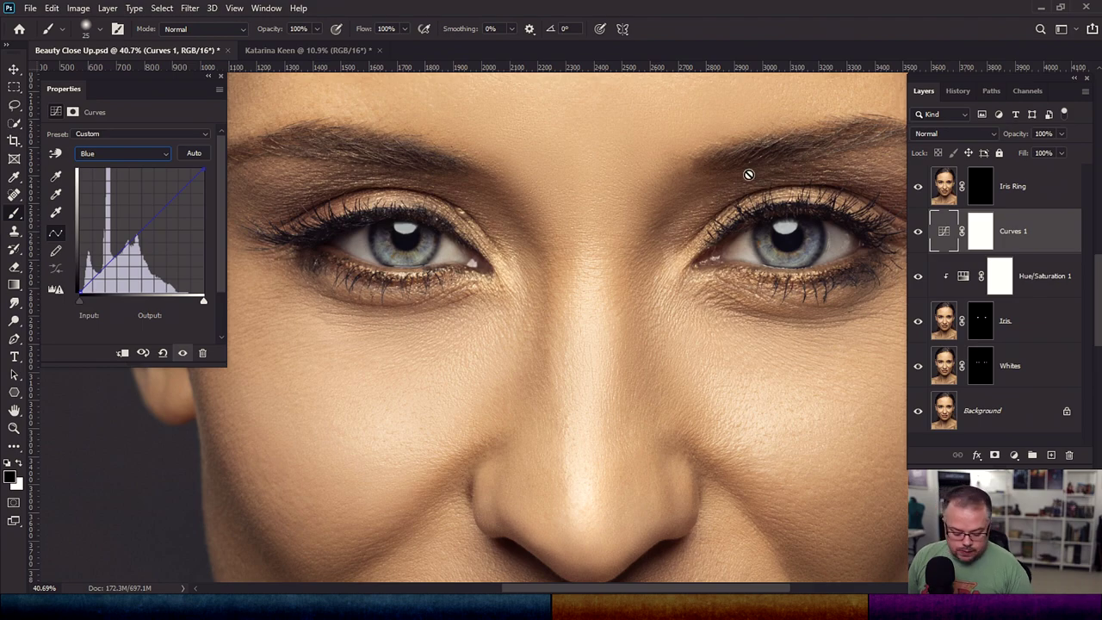
click(1035, 233)
key(ctrl+alt+g)
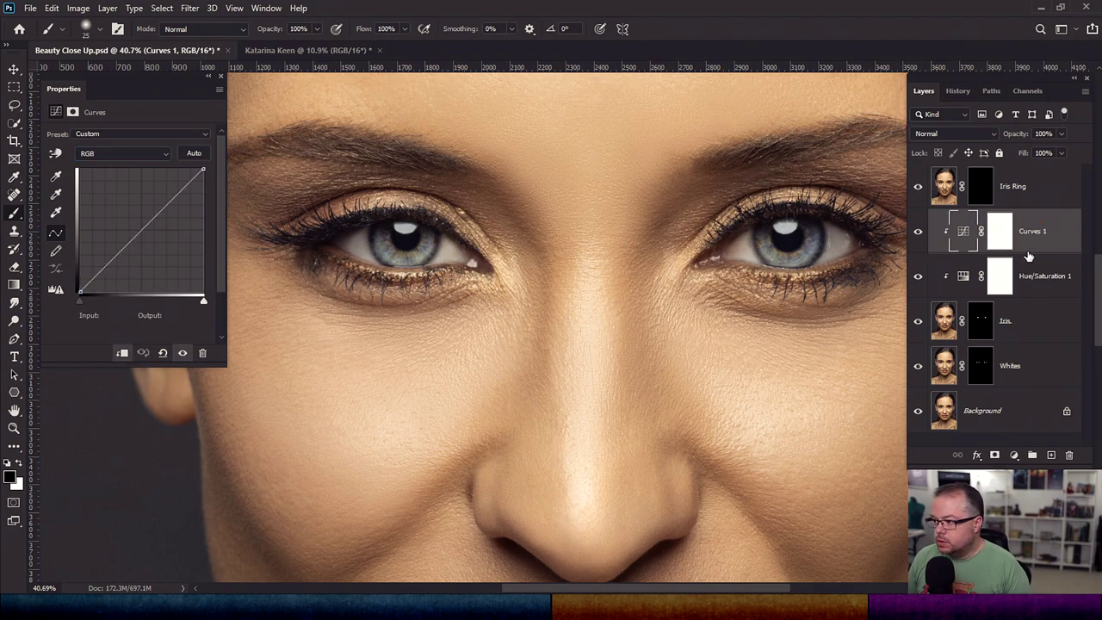
Raise the Blue channel's midtones in Curves 1 with a point at input 112, output 143
click(115, 156)
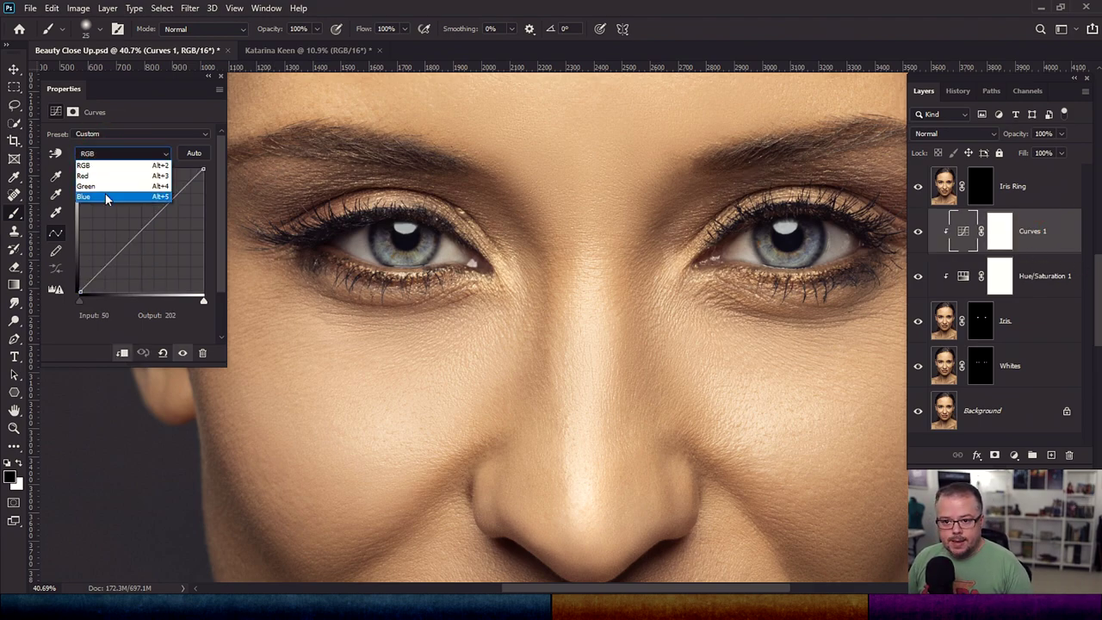
click(105, 195)
click(142, 228)
drag(142, 228, 118, 208)
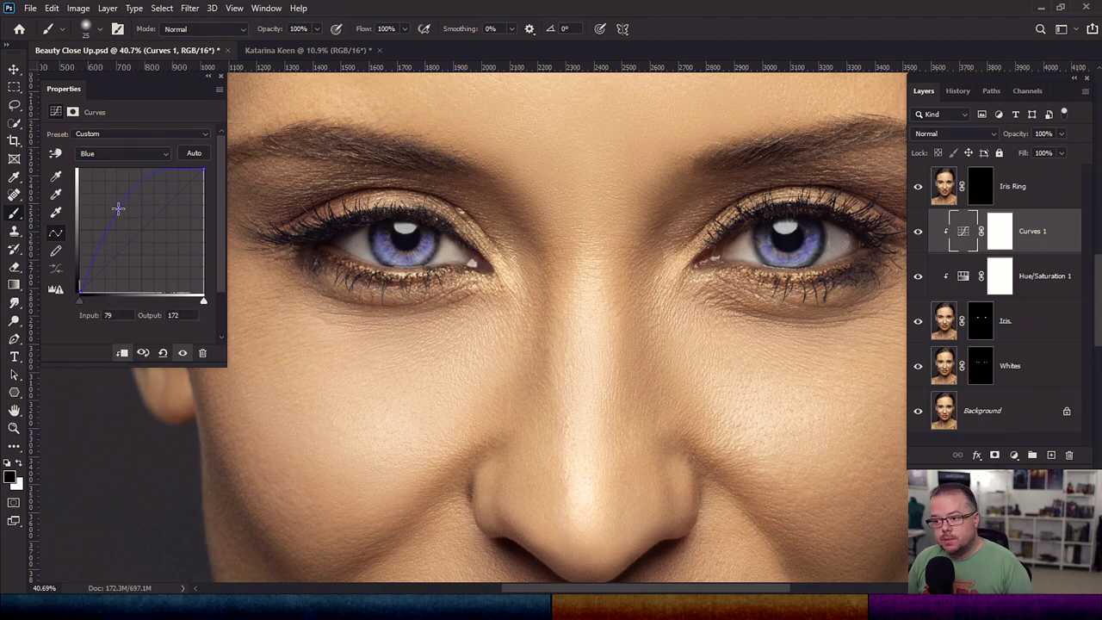
drag(118, 208, 137, 224)
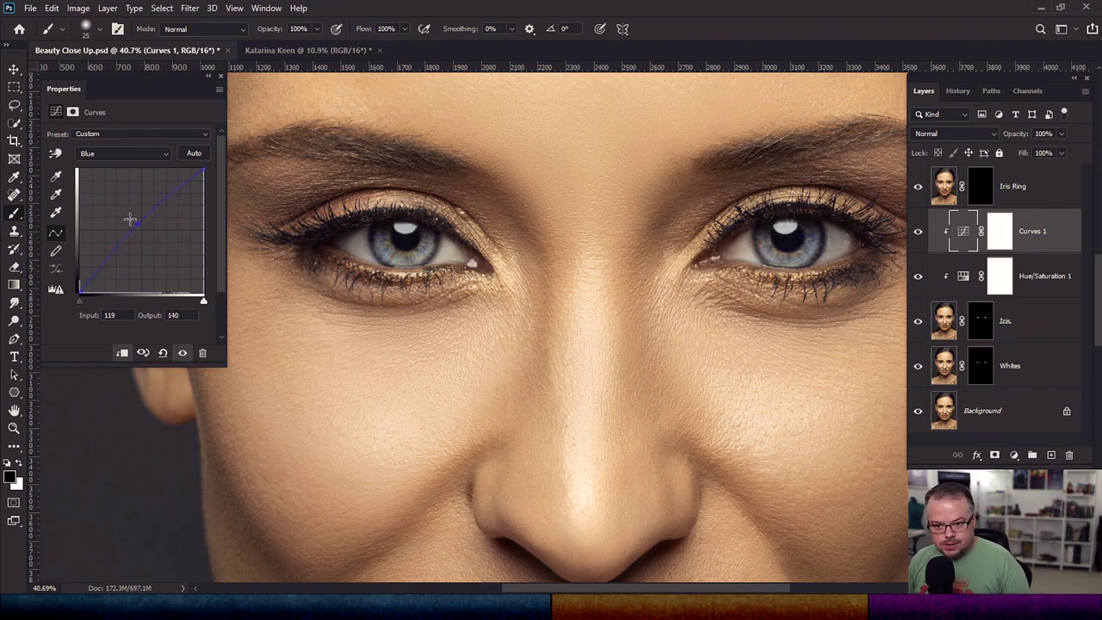
drag(139, 226, 134, 222)
Return the curve to the RGB channel and set the Curves 1 layer's blend mode to Color Dodge
click(109, 155)
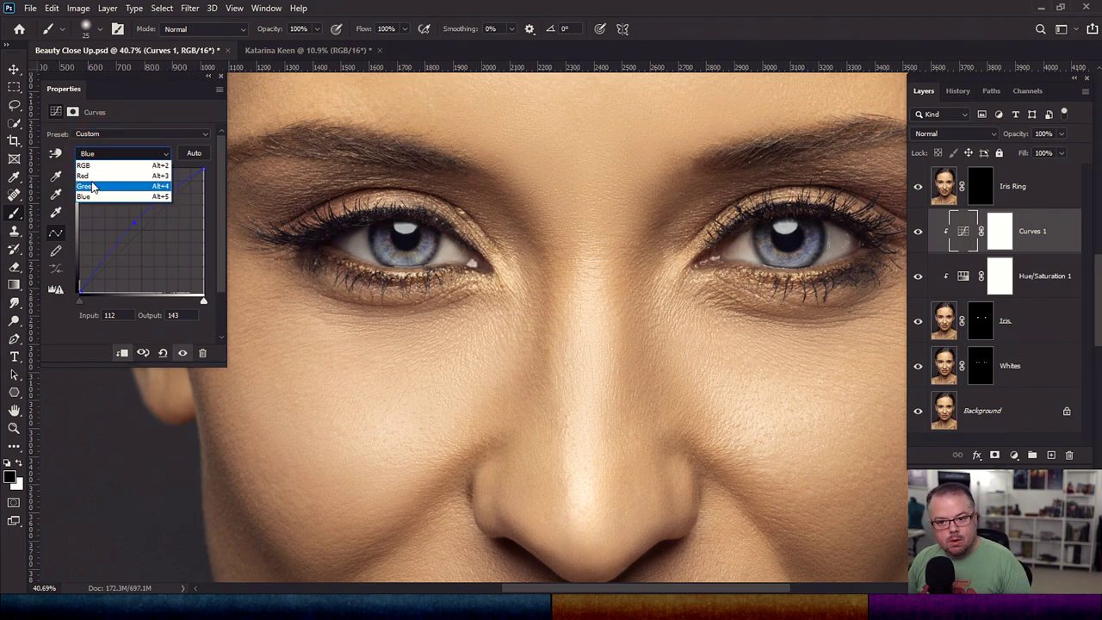
click(104, 166)
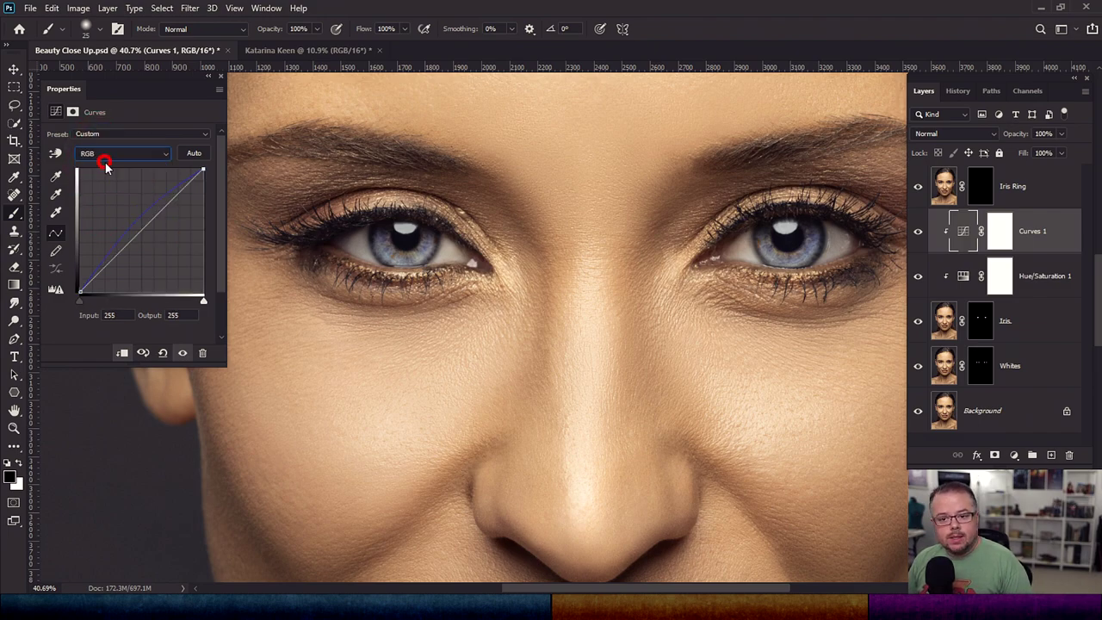
click(124, 152)
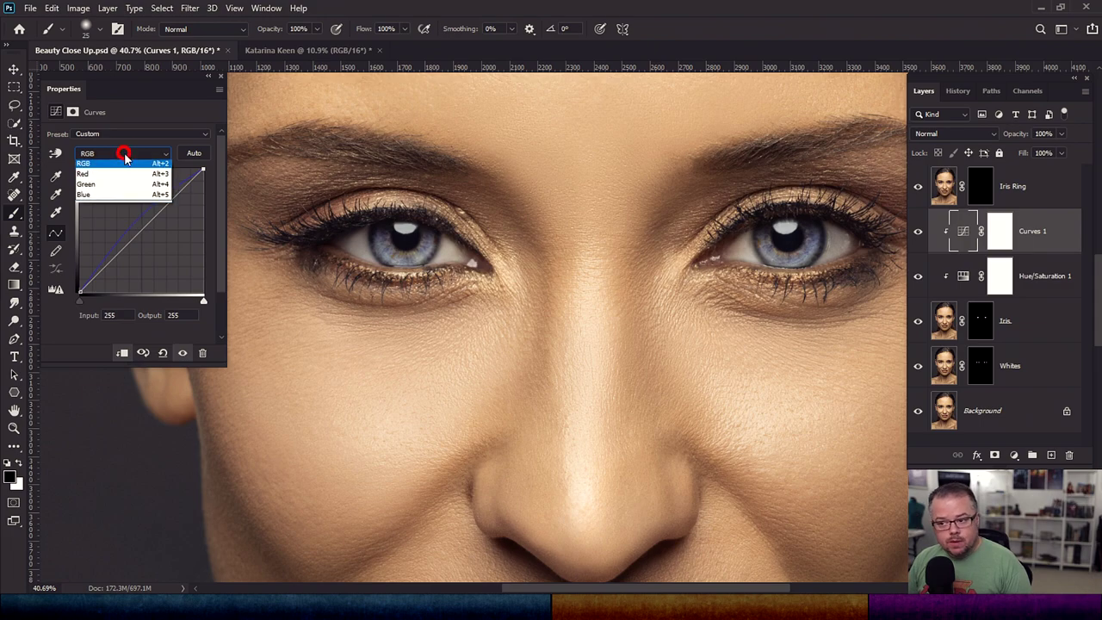
click(112, 166)
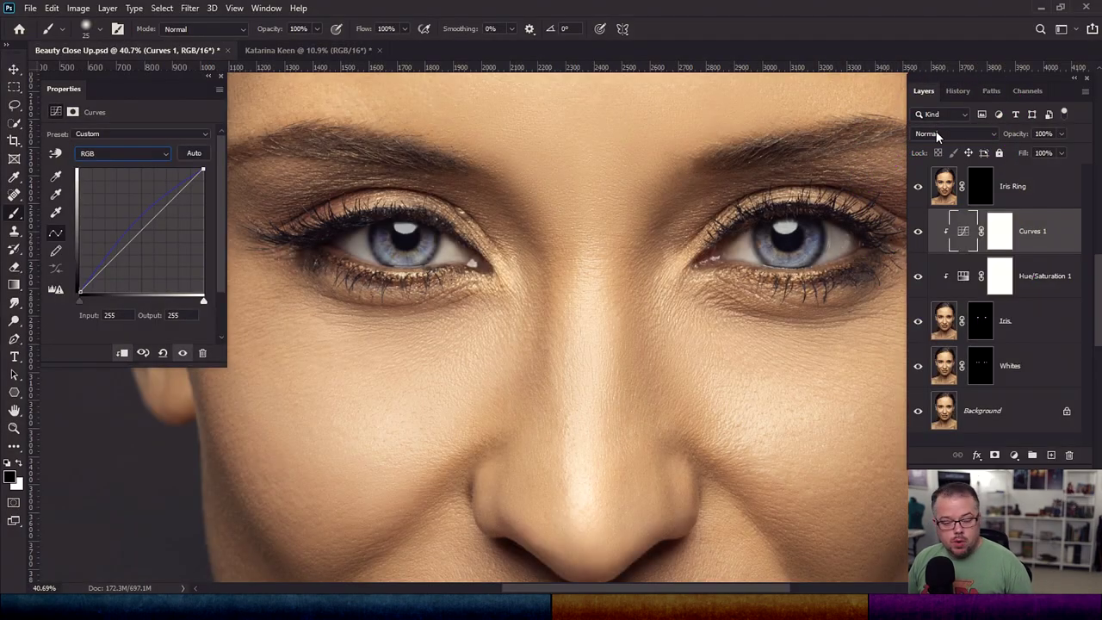
click(945, 135)
click(939, 266)
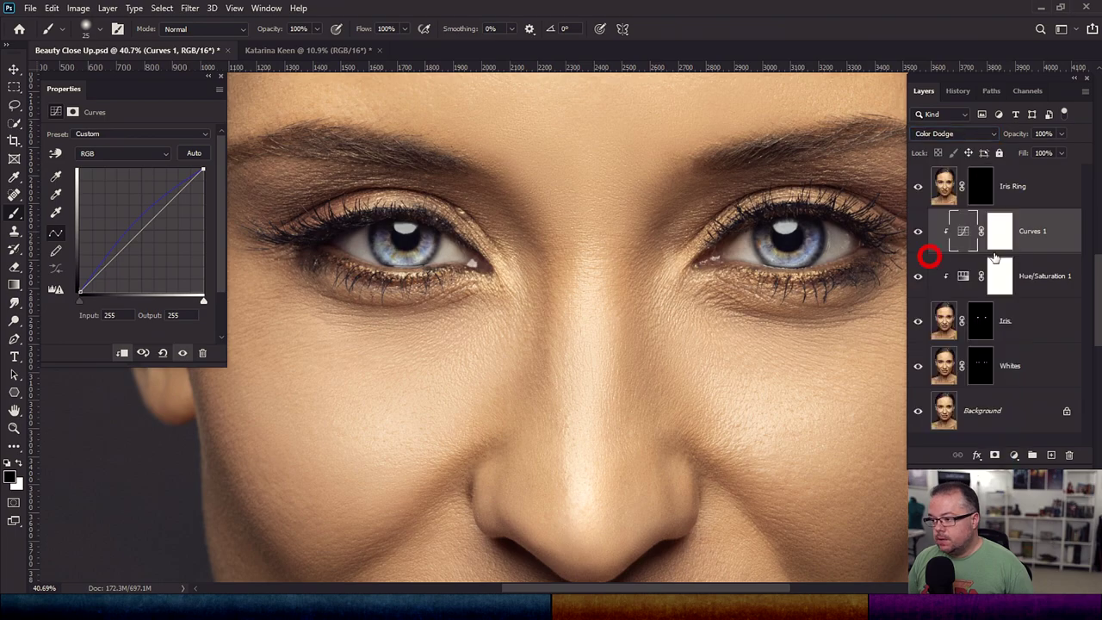
Compare the irises up close with the Hue/Saturation 1 adjustment hidden and shown
scroll(479, 250, up, 2)
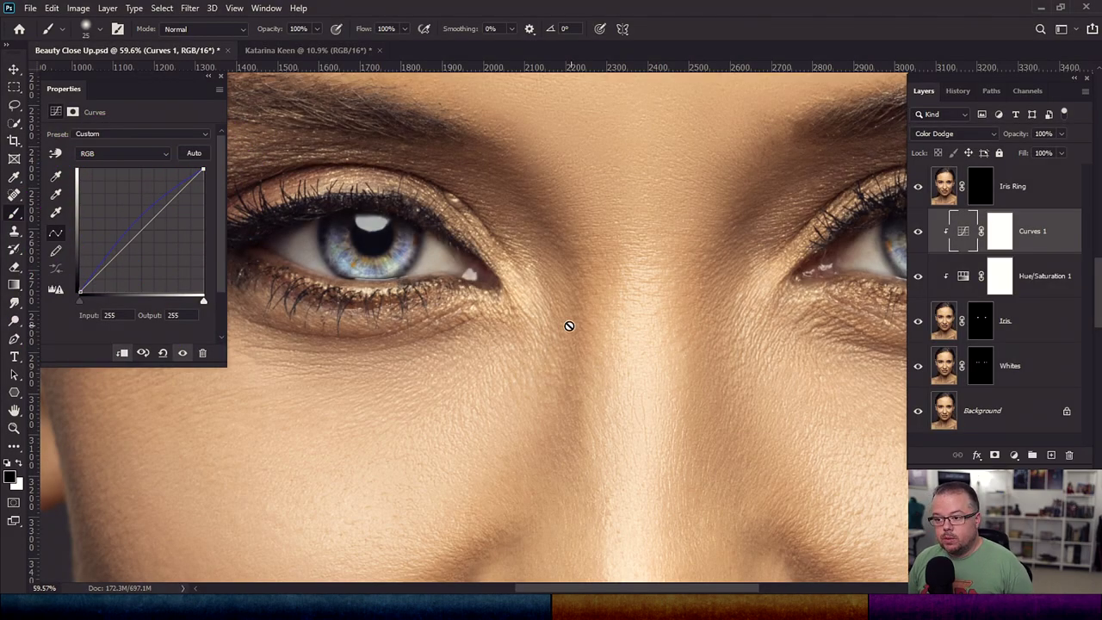
mouse_move(721, 335)
mouse_down()
mouse_move(558, 339)
mouse_move(613, 343)
mouse_up()
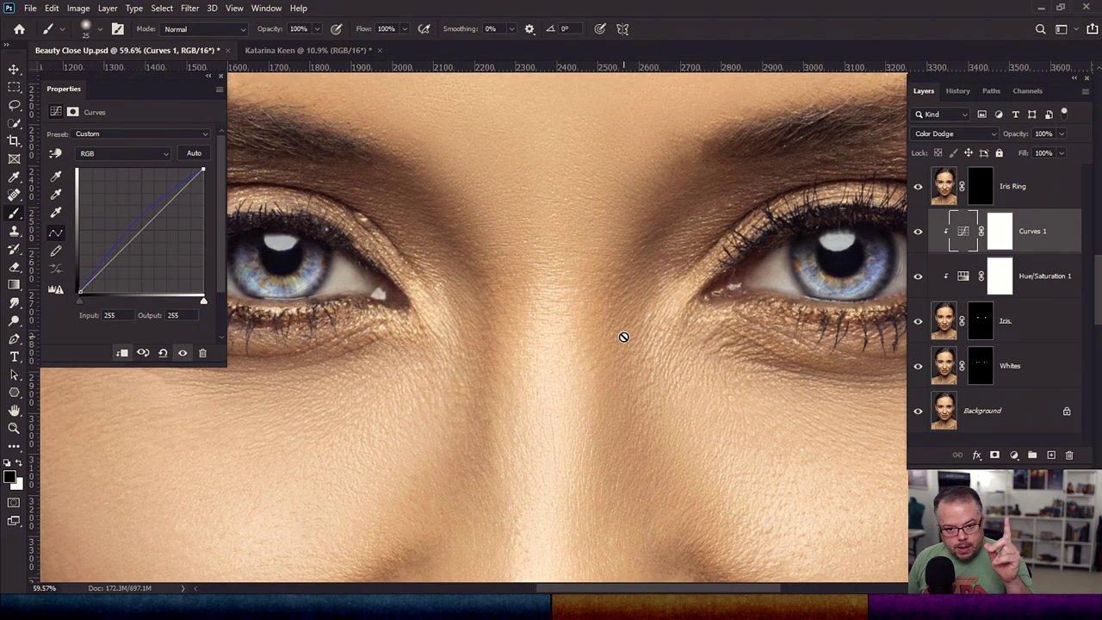
click(919, 275)
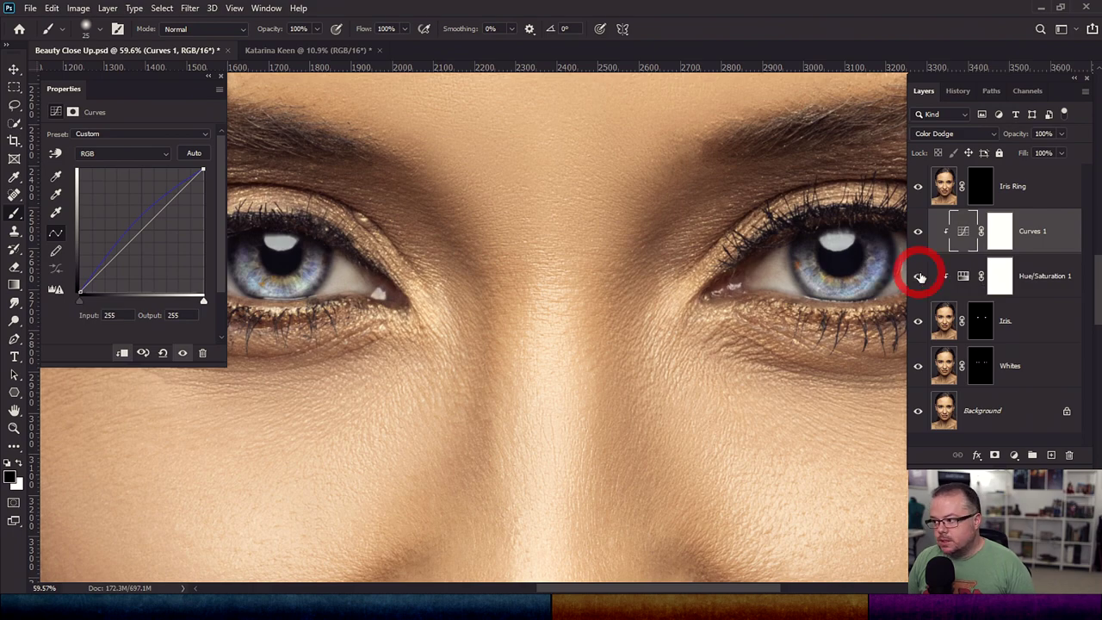
click(919, 275)
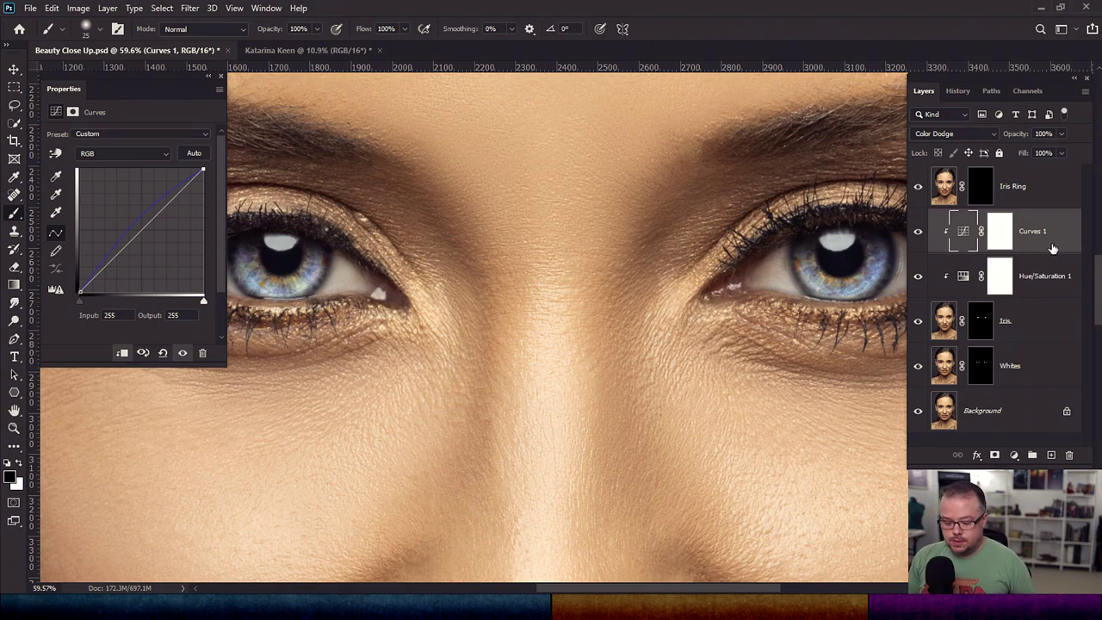
Lower the Curves 1 layer's opacity to 77% while judging the eyes in the whole portrait
key(ctrl+0)
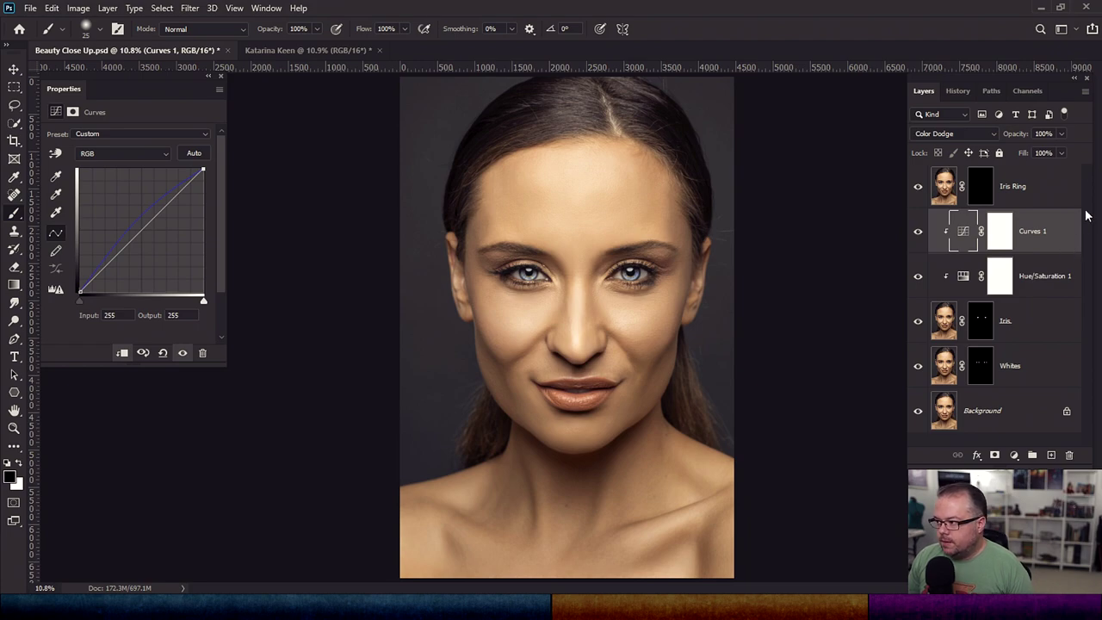
click(1061, 133)
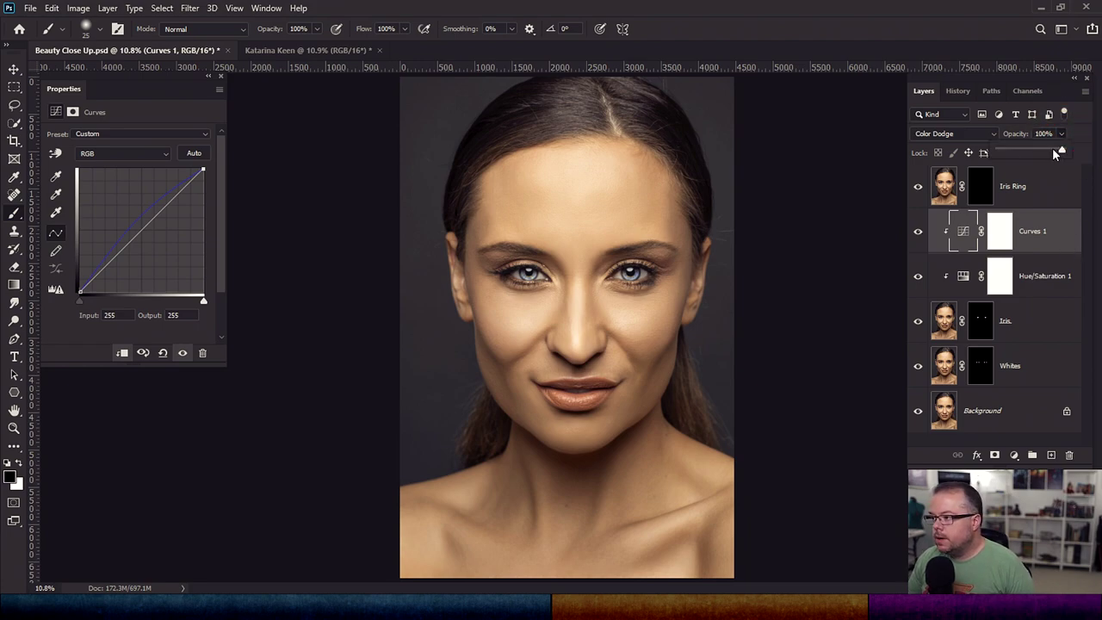
drag(1063, 152, 1049, 152)
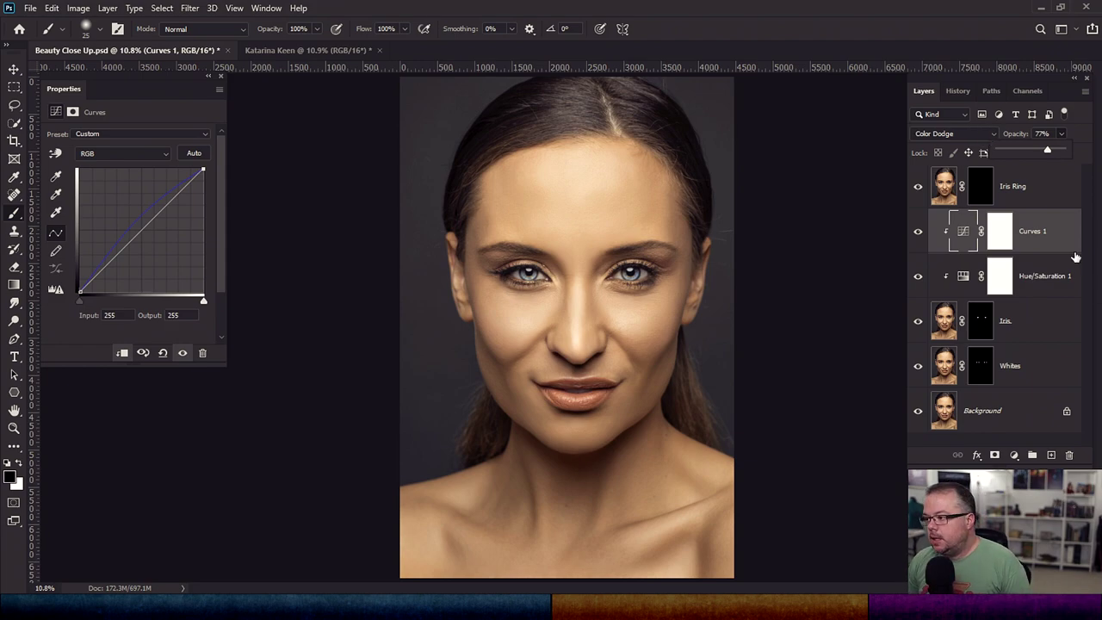
Stamp all visible layers into a new layer above Iris Ring and open the High Pass filter for it
click(1056, 189)
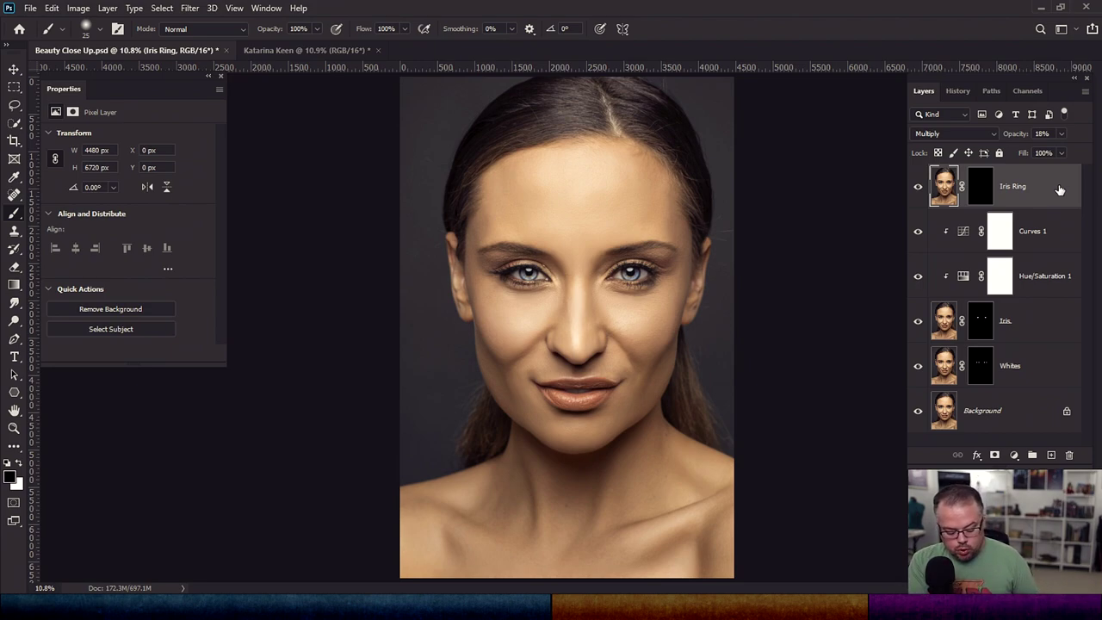
key(ctrl+alt+shift+e)
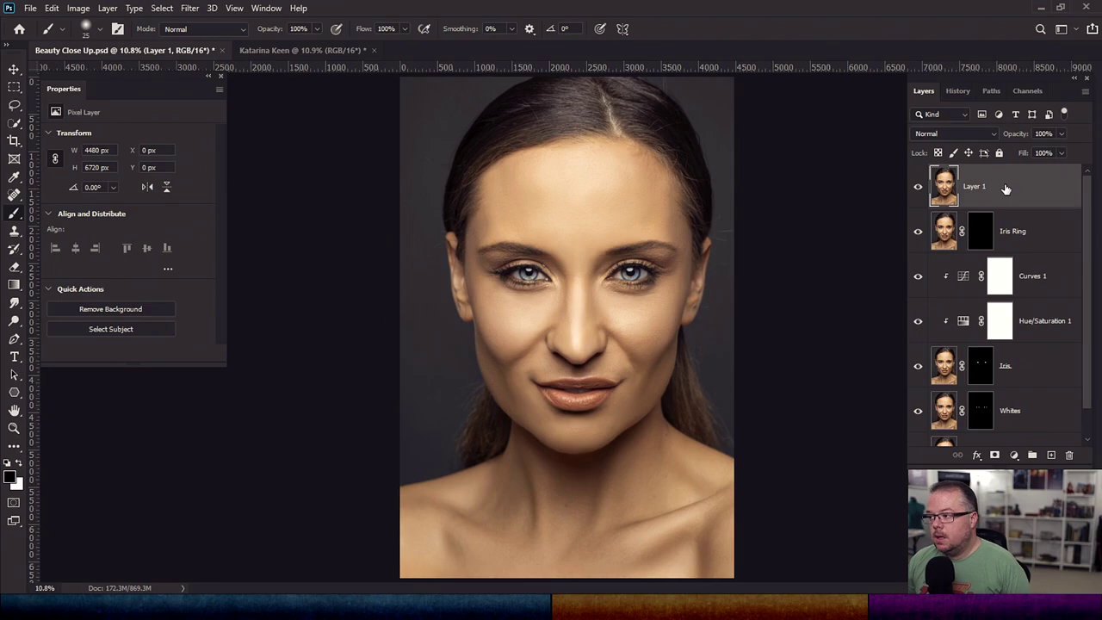
click(191, 8)
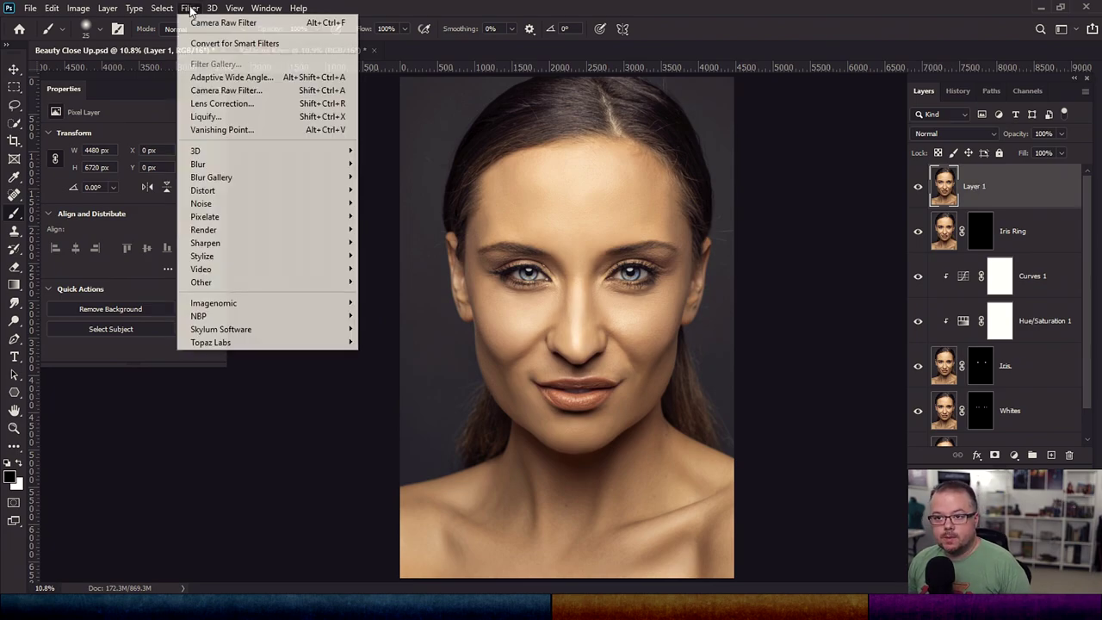
mouse_move(271, 284)
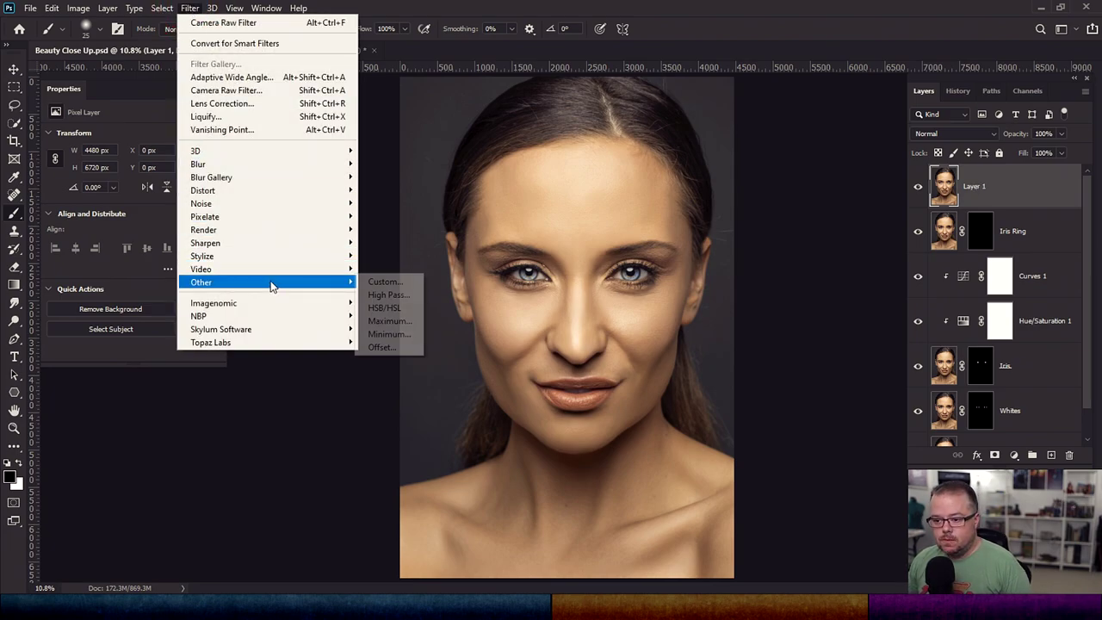
click(408, 296)
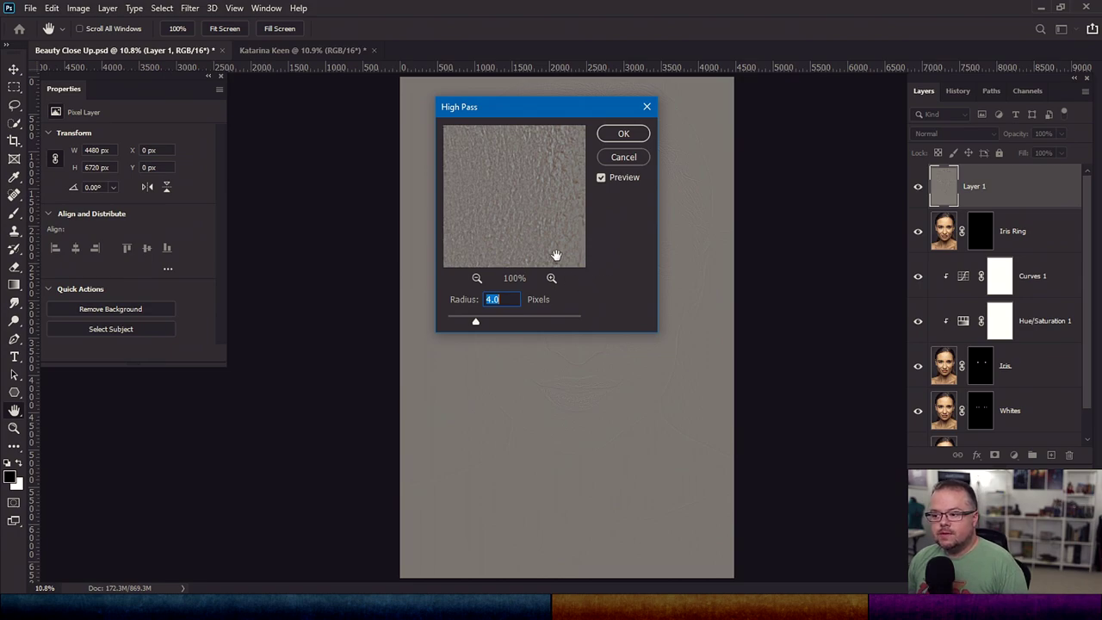
Try a High Pass radius of 38.7 pixels and examine the preview across the face
click(476, 279)
click(476, 278)
drag(488, 187, 533, 217)
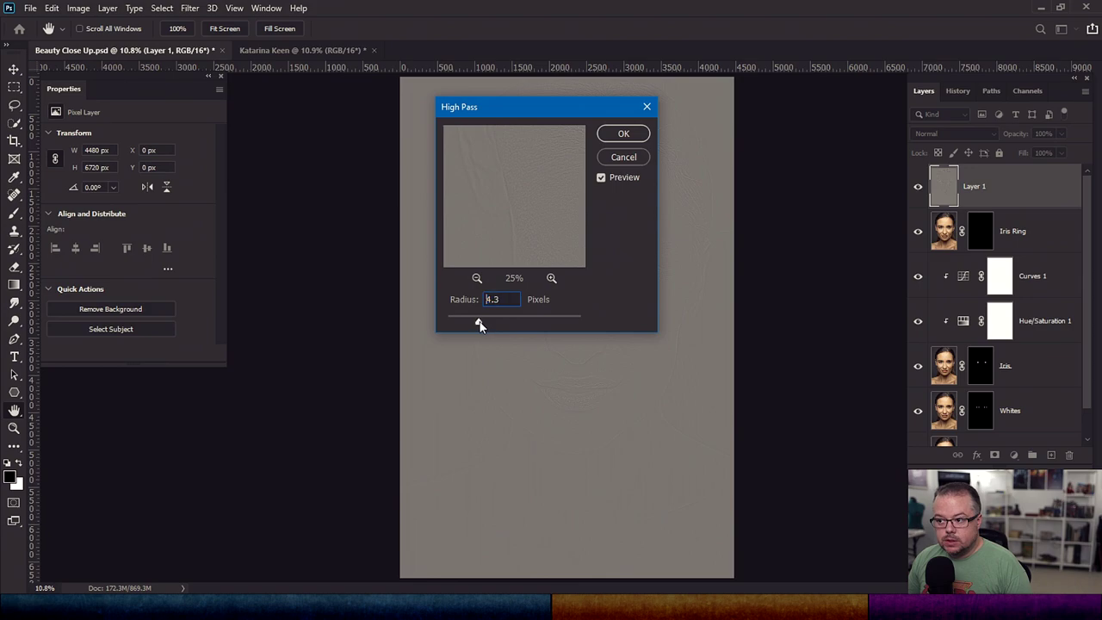
drag(479, 323, 515, 321)
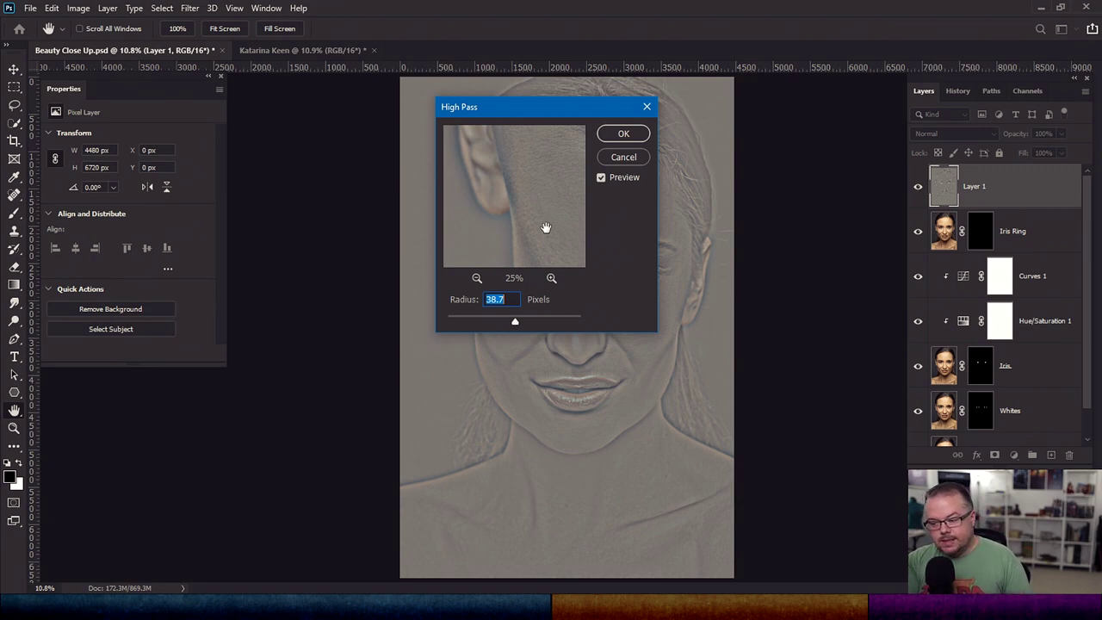
drag(584, 114, 314, 147)
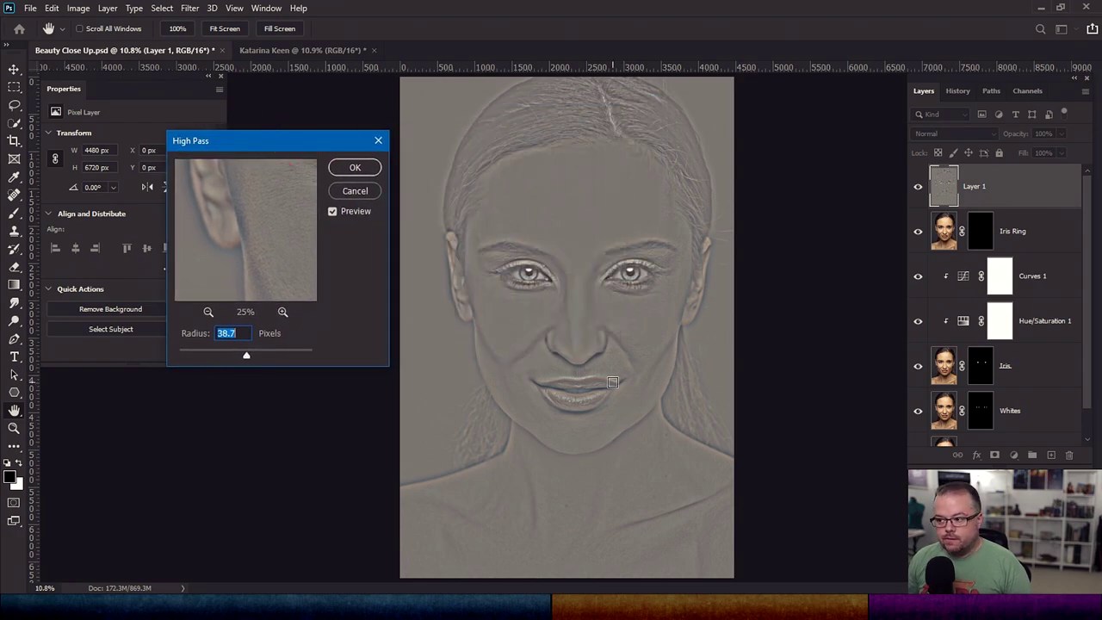
scroll(588, 220, up, 3)
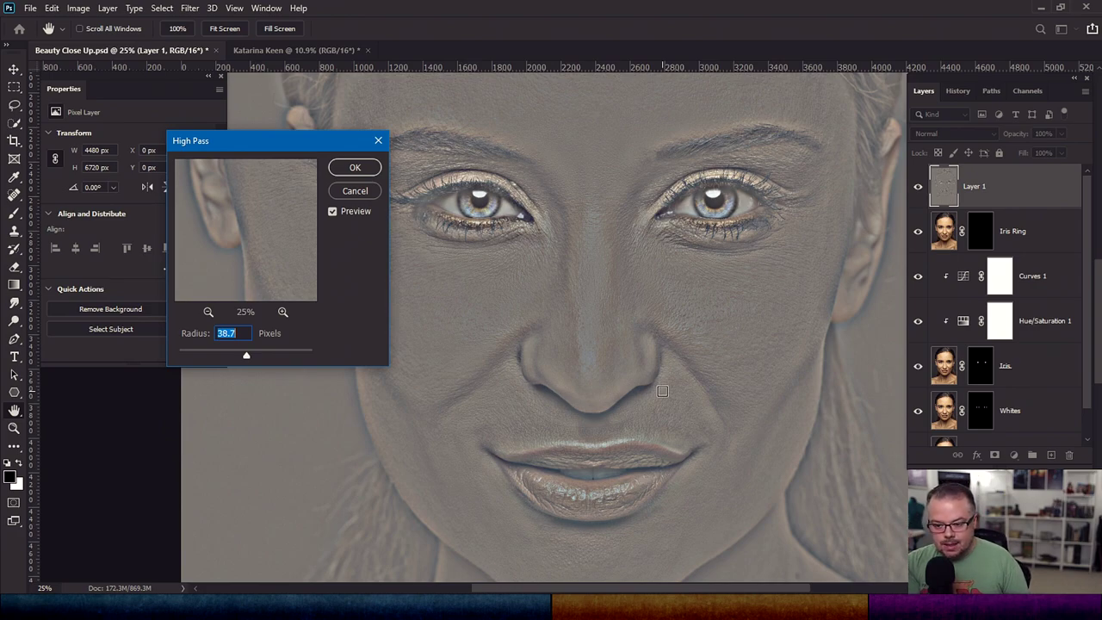
Apply High Pass with a radius of 3 pixels and set the stamped layer's blend mode to Linear Light
text(3)
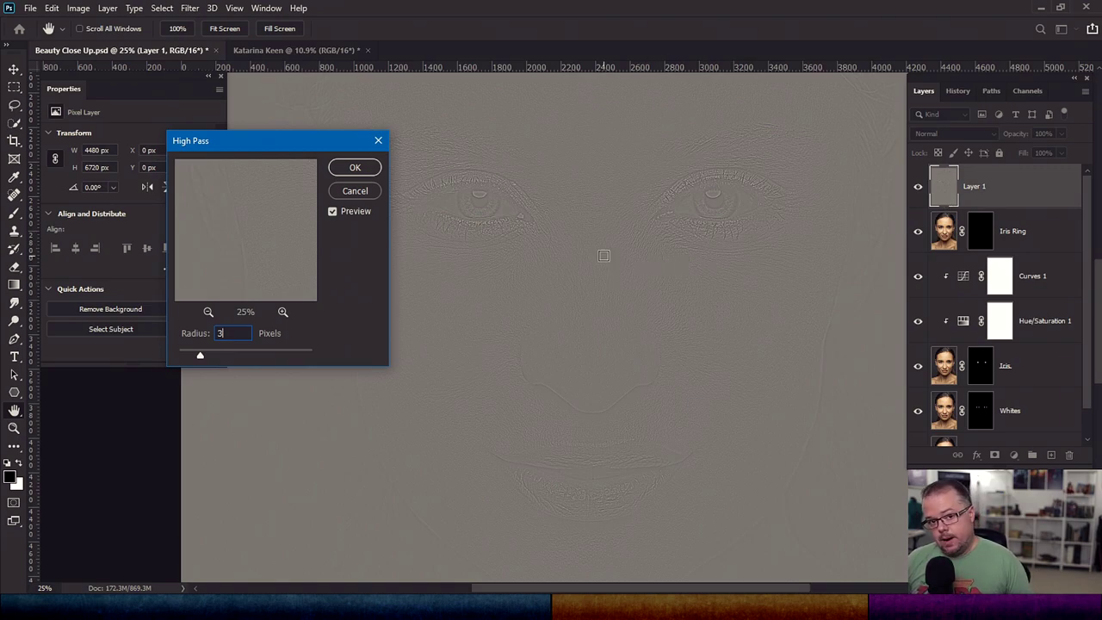
click(349, 168)
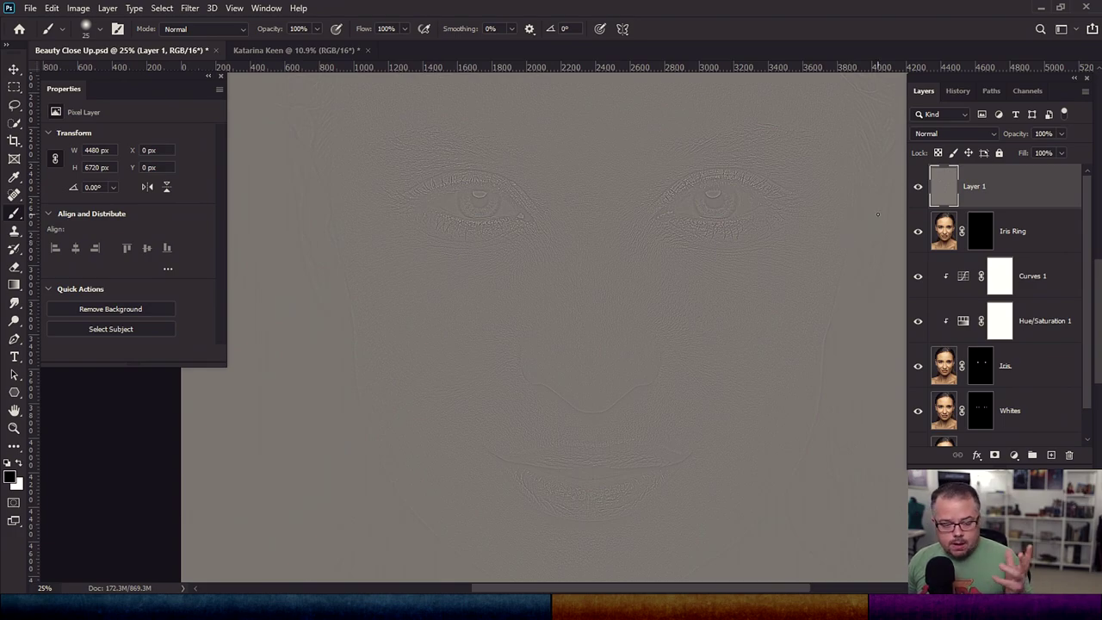
click(952, 135)
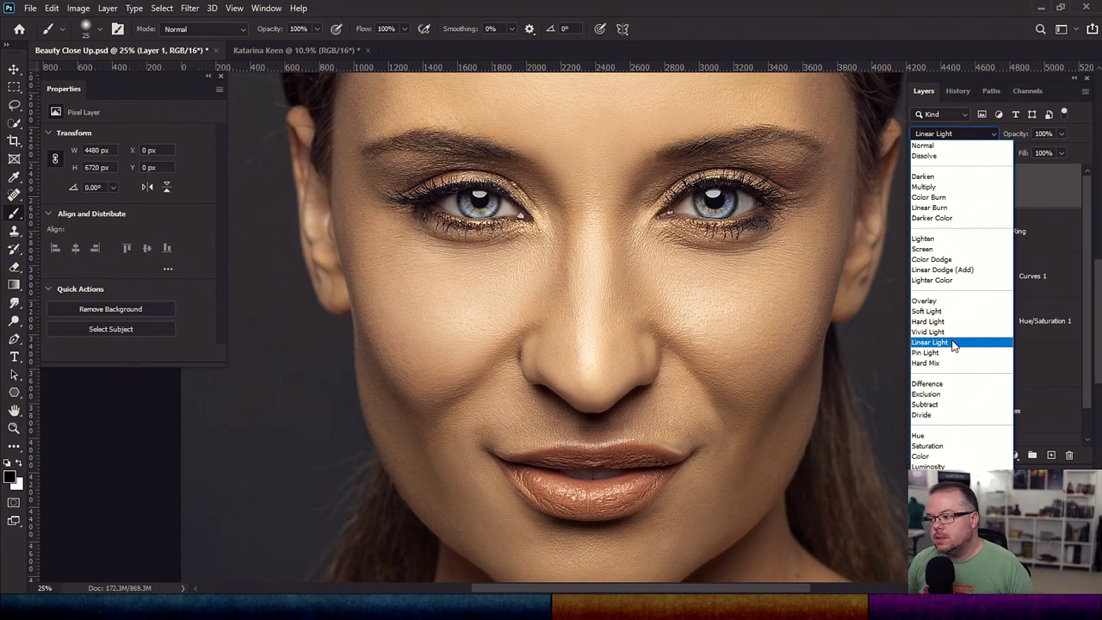
click(948, 342)
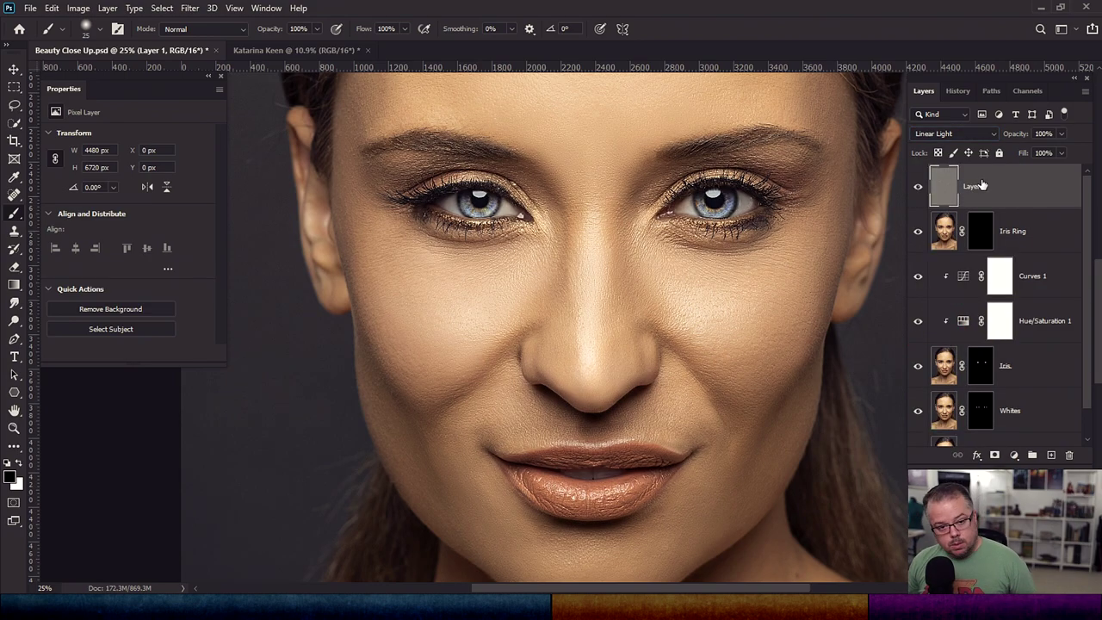
Add a black mask to the Linear Light sharpening layer and paint white over both irises with a brush of size 40
click(995, 455)
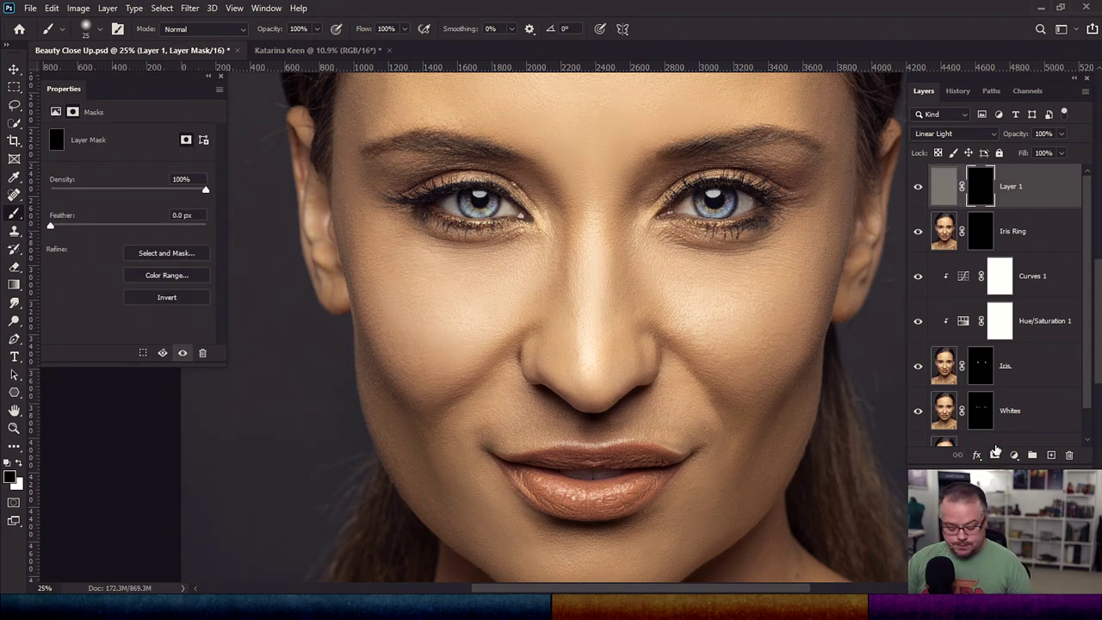
scroll(639, 183, up, 3)
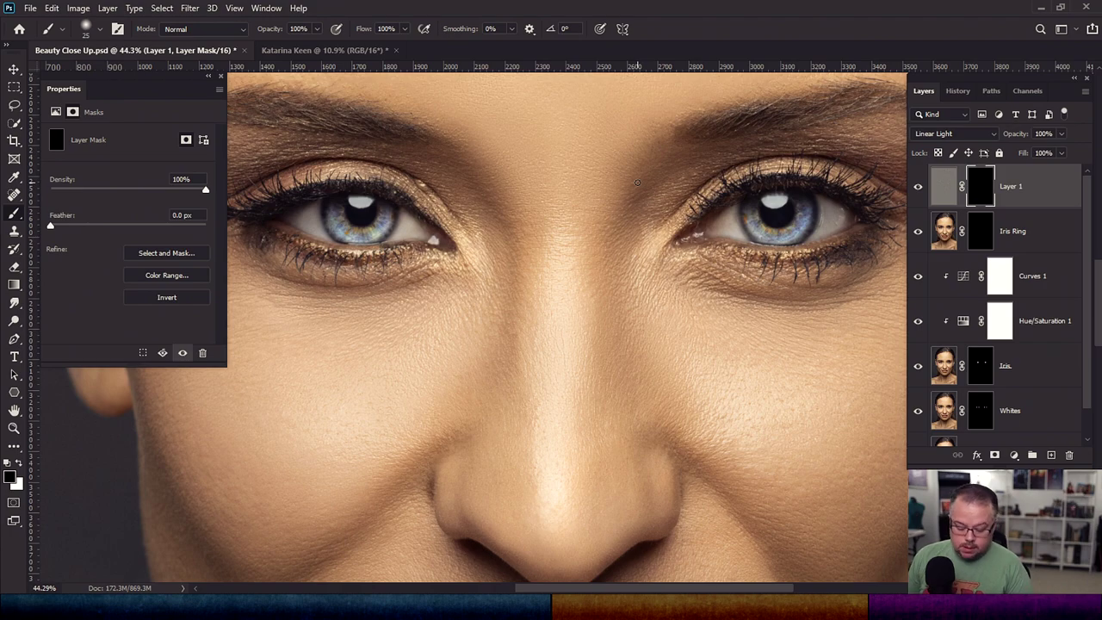
key(bracketright)
key(bracketright)
key(bracketright)
key(x)
mouse_move(335, 221)
mouse_down()
mouse_move(347, 231)
mouse_move(379, 223)
mouse_up()
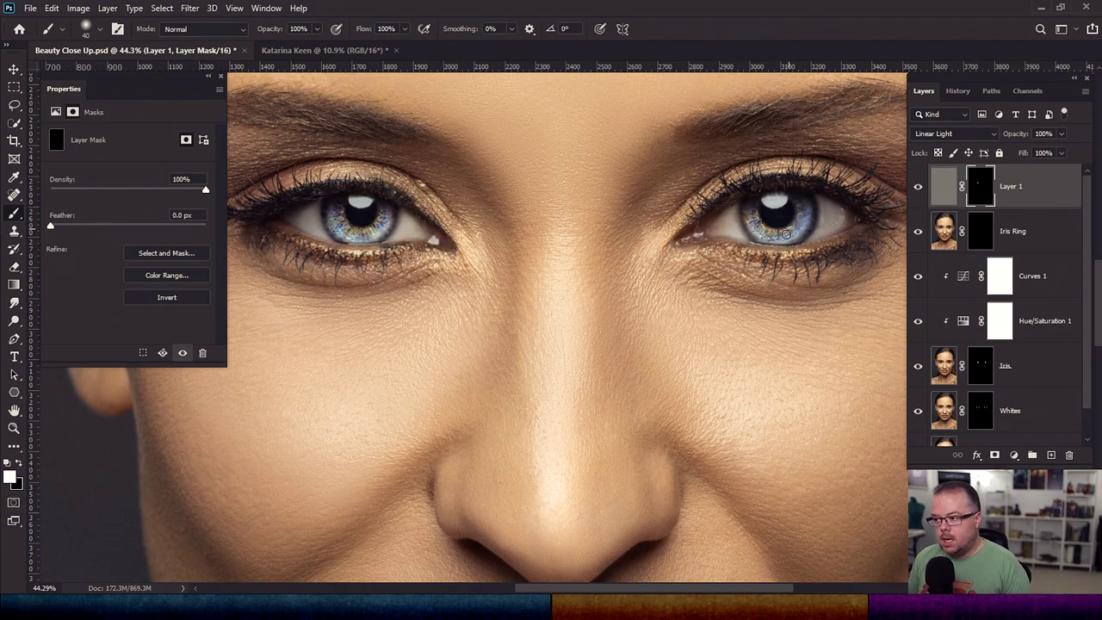
drag(791, 229, 801, 217)
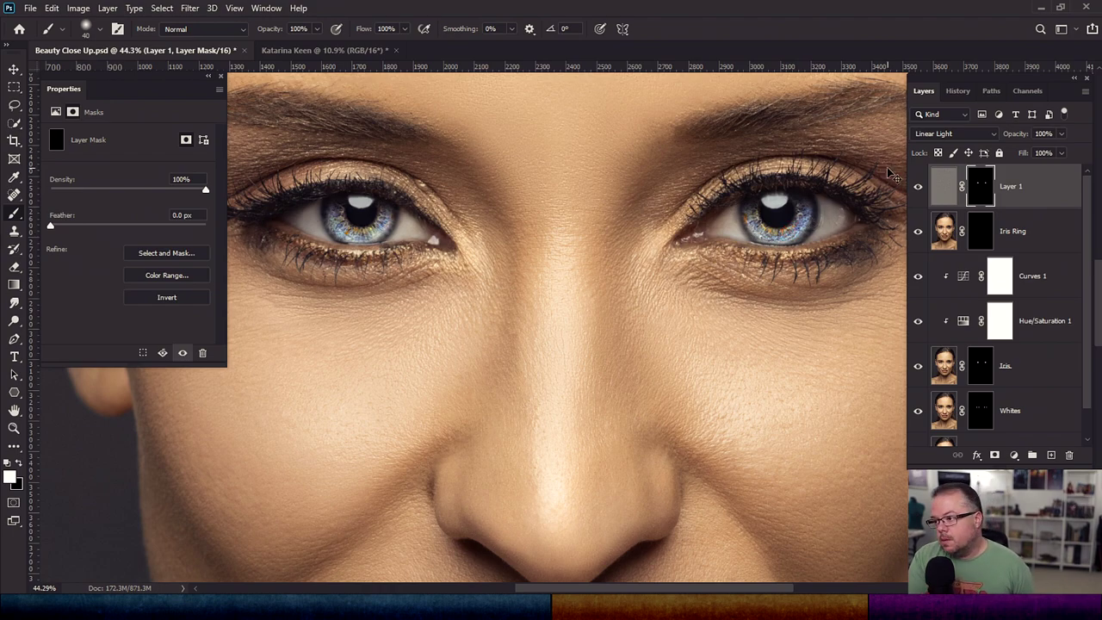
Return the beauty close-up to its single unenhanced Background layer and switch to the other open portrait
key(ctrl+0)
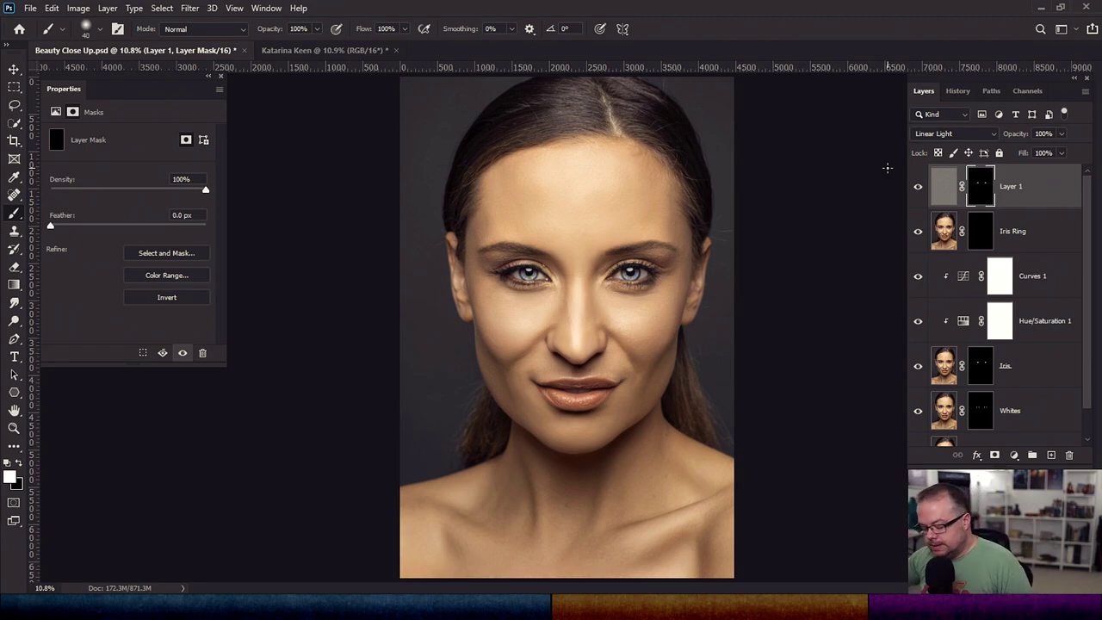
key(ctrl+shift+e)
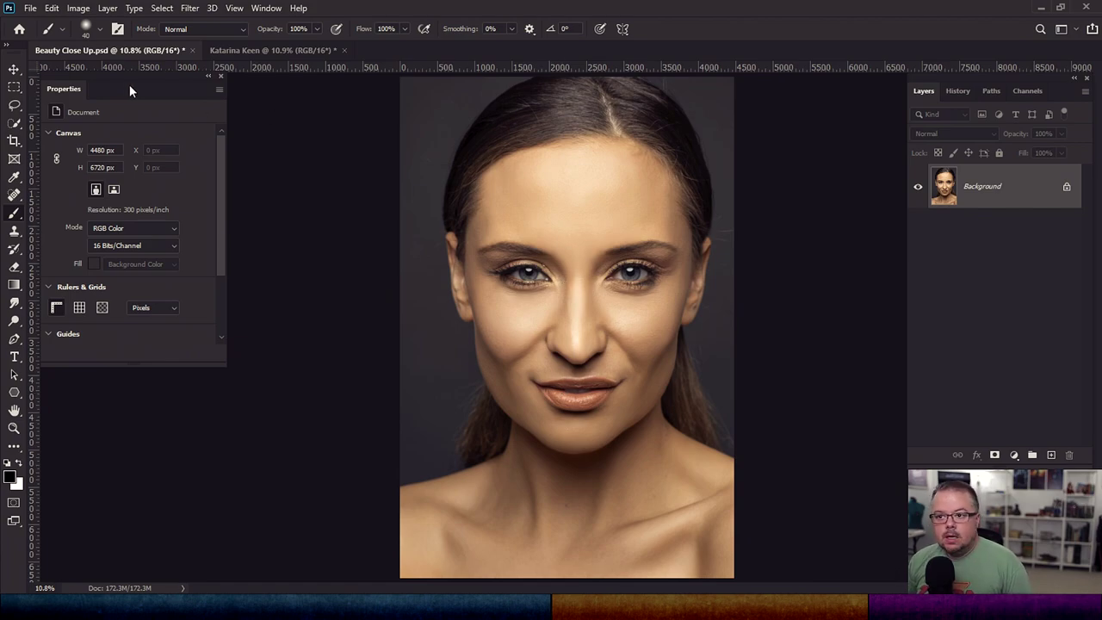
click(267, 51)
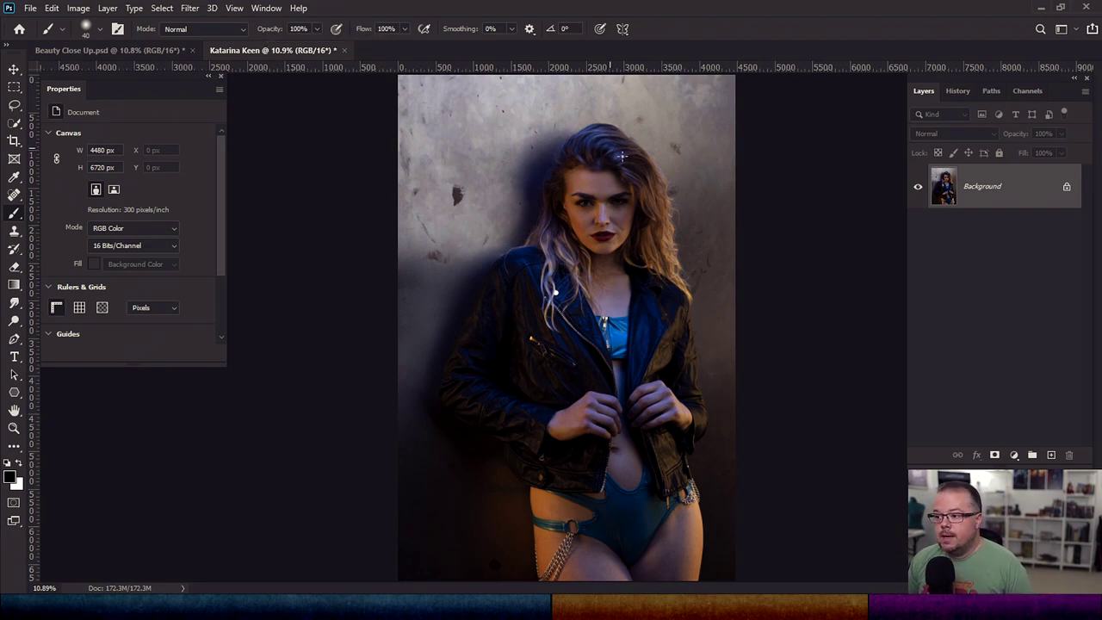
Examine the dark eyes of the woman in the leather jacket up close and compare them with the beauty close-up's eyes
scroll(615, 212, up, 5)
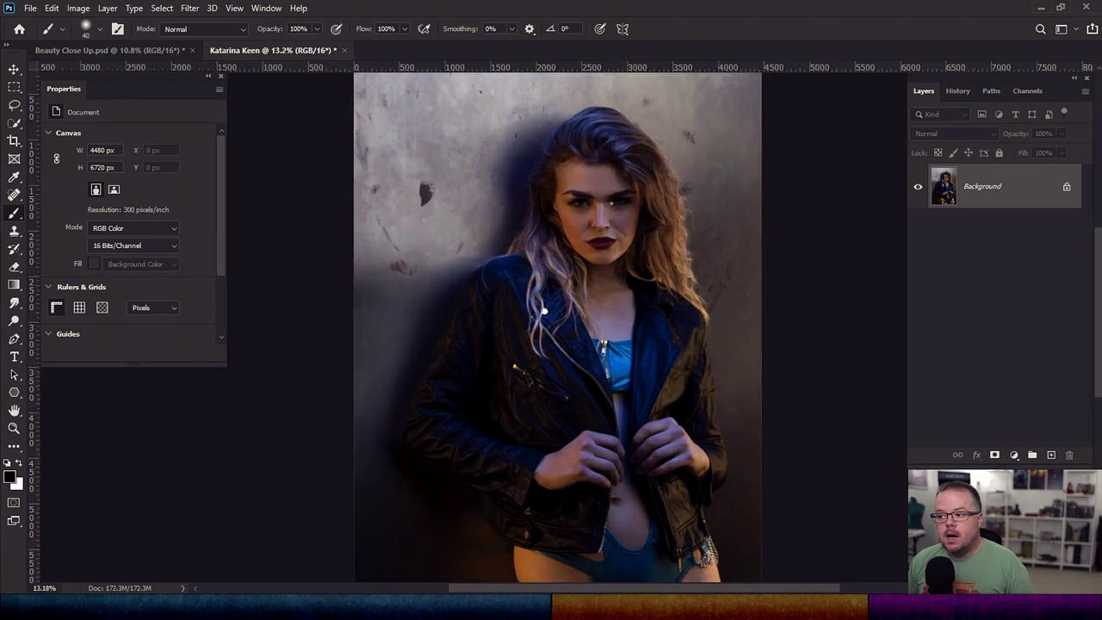
scroll(611, 208, up, 2)
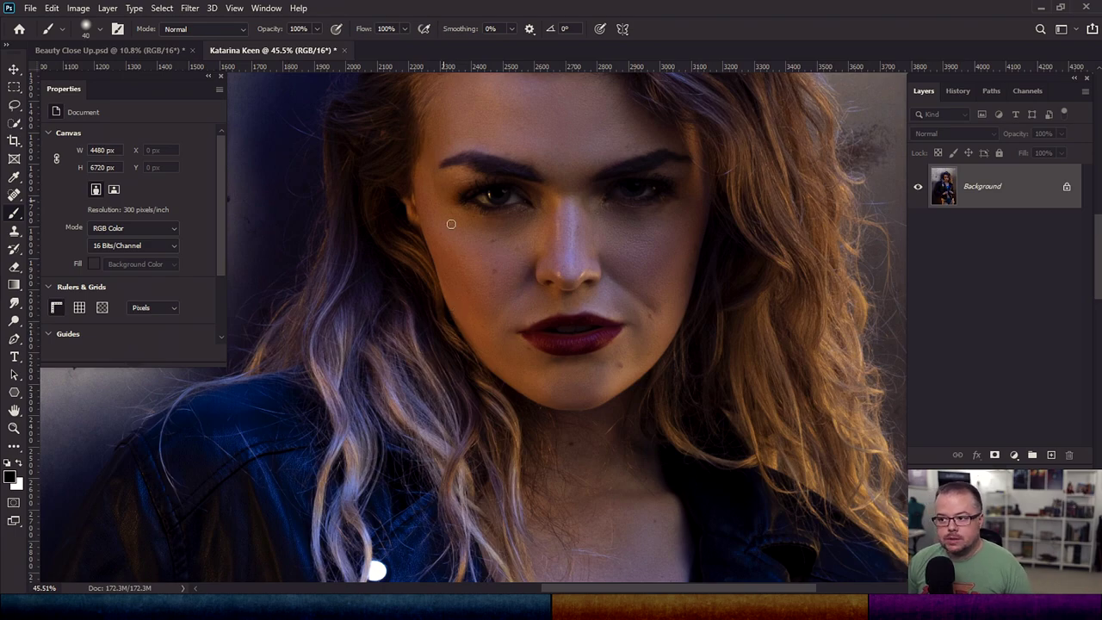
scroll(492, 164, up, 4)
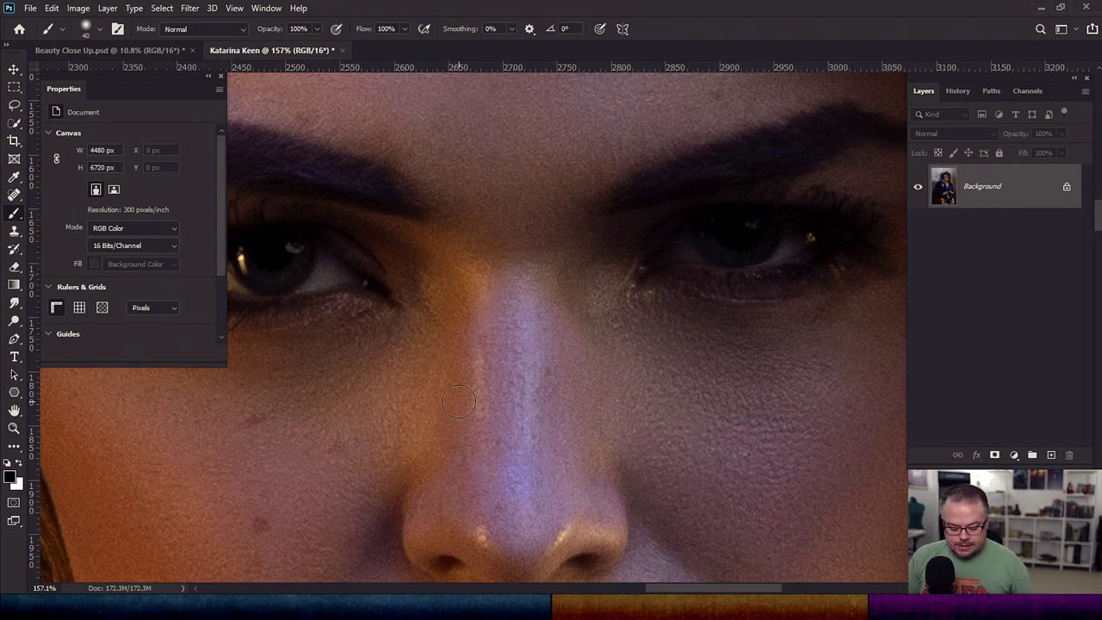
key(ctrl+0)
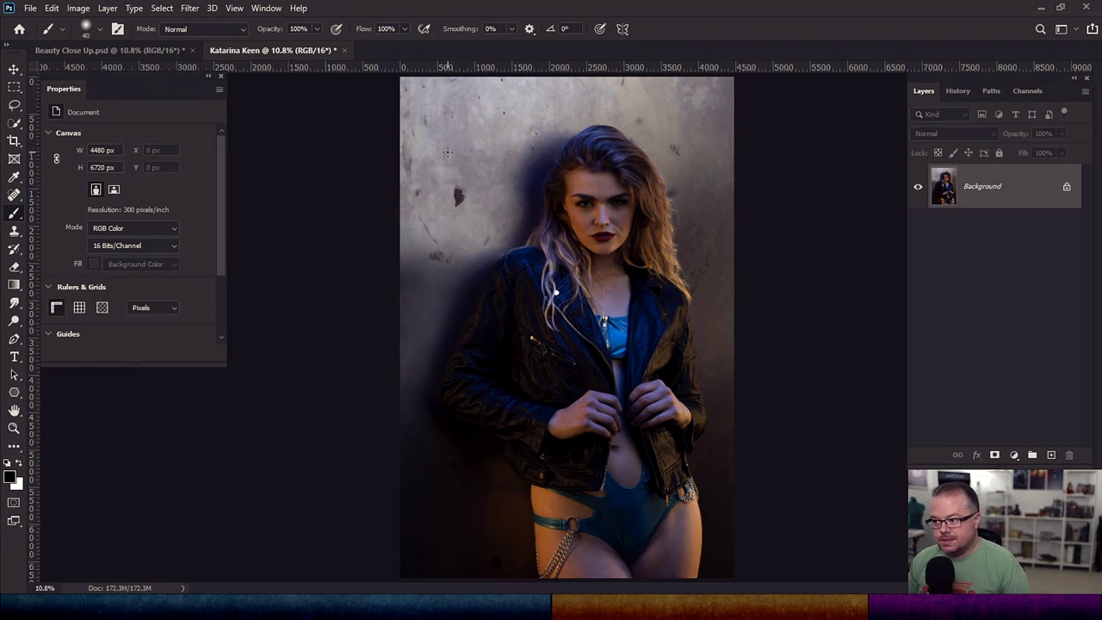
scroll(607, 215, up, 10)
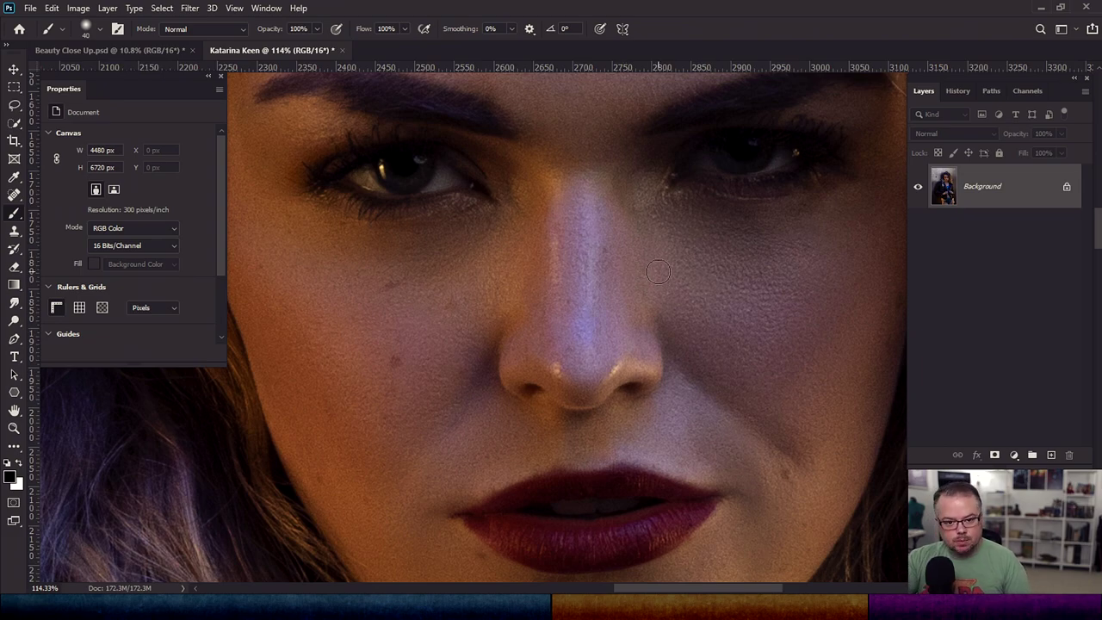
click(88, 50)
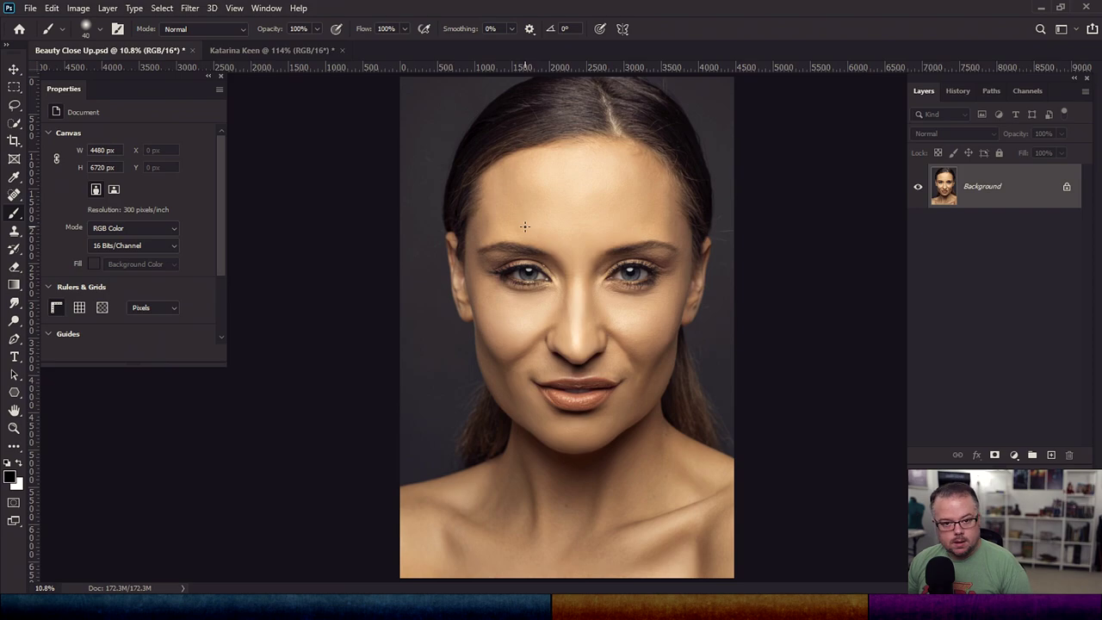
click(267, 51)
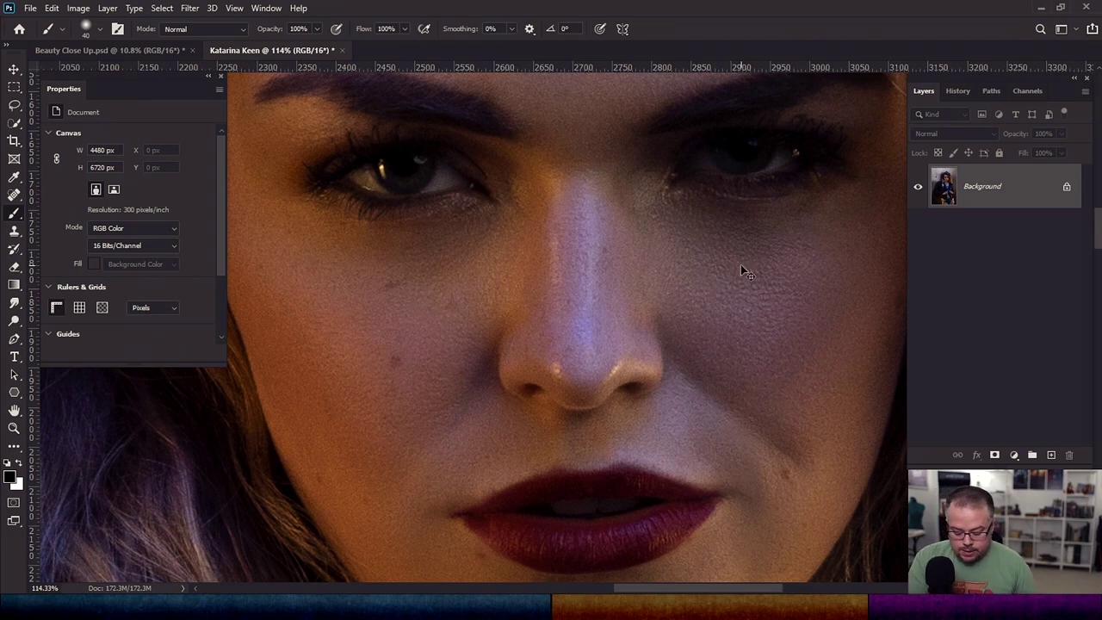
Try Color Dodge blending on a duplicate of the leather jacket portrait's Background layer
key(ctrl+j)
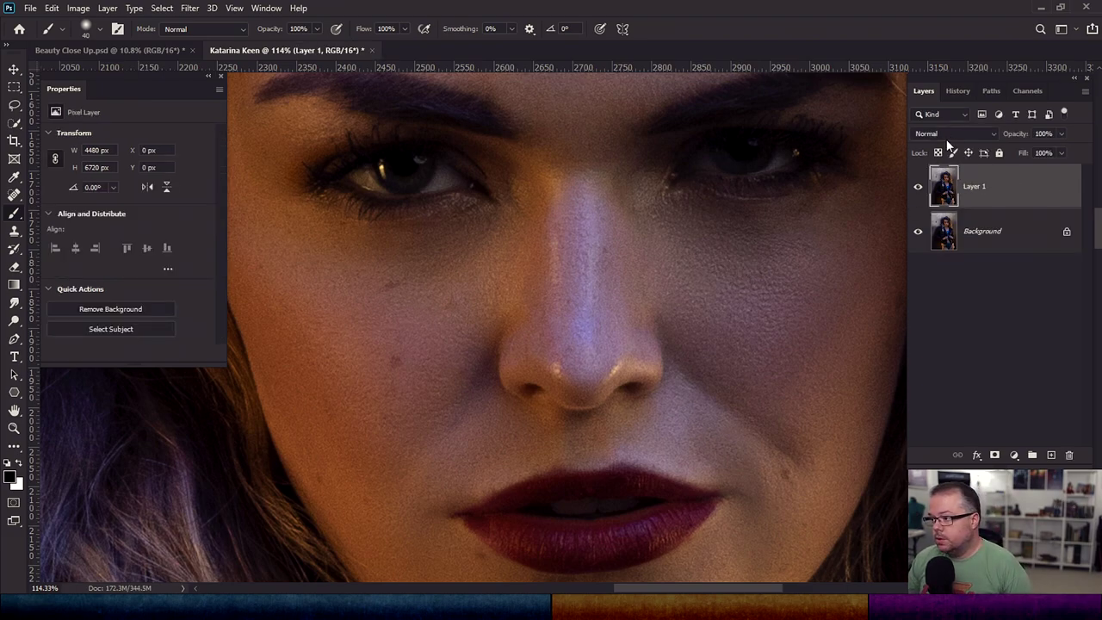
click(965, 130)
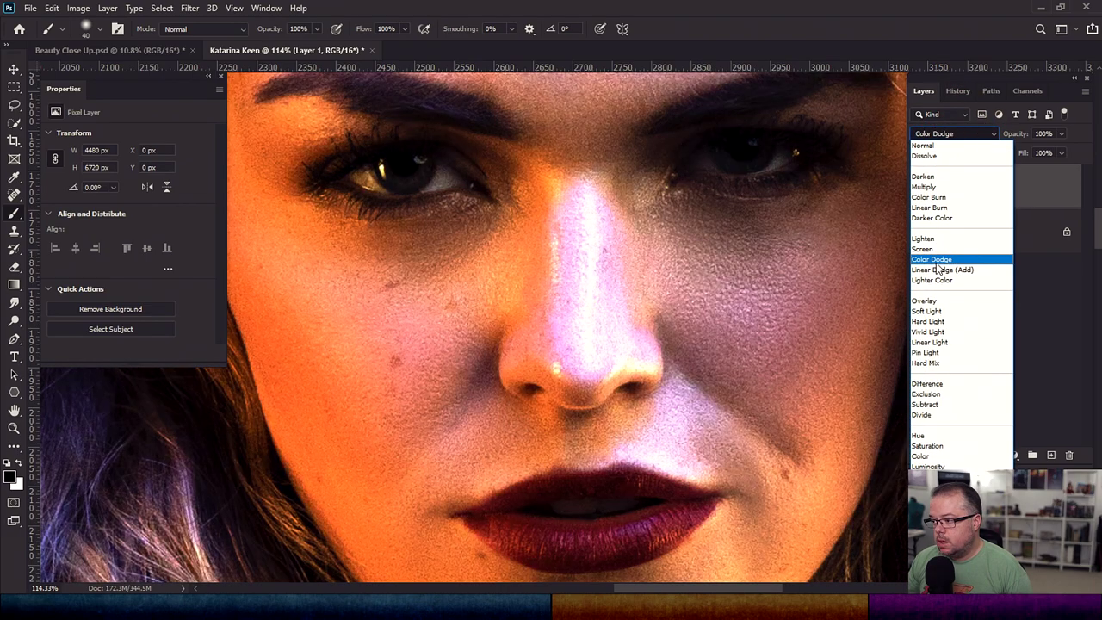
click(934, 258)
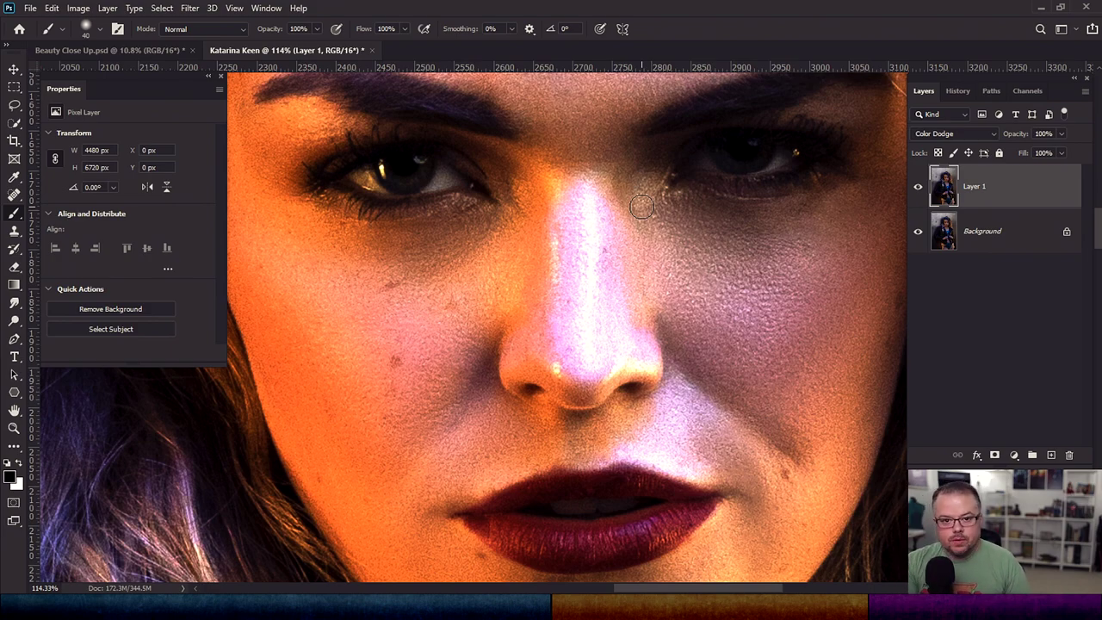
key(ctrl+e)
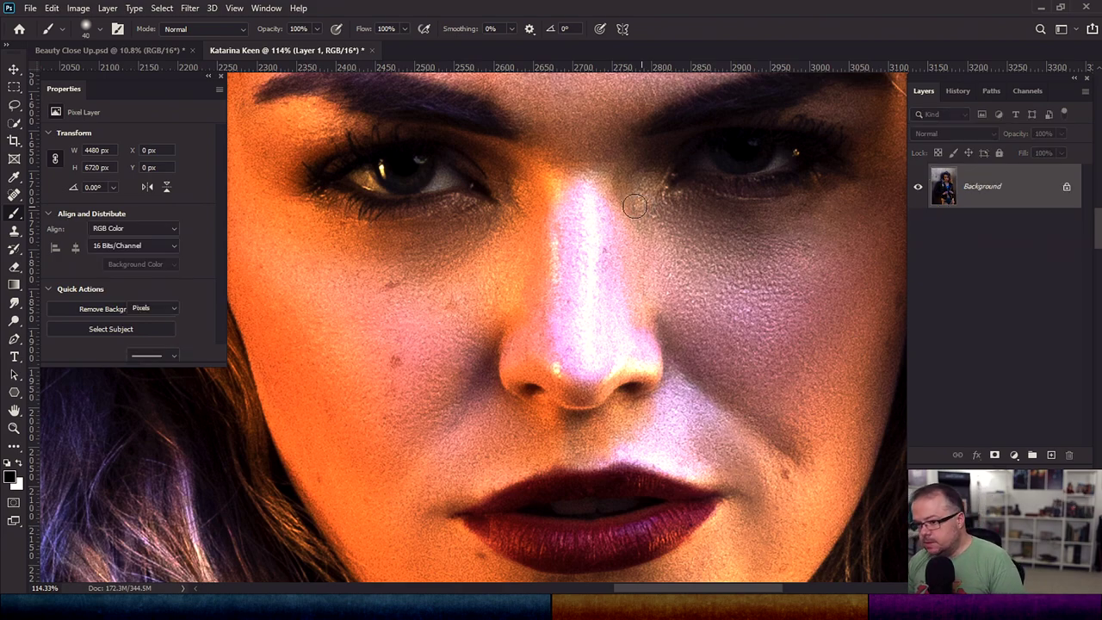
Rebuild the beauty close-up's Whites layer as a Background duplicate in Screen mode at 32% opacity, masked to the eye whites
click(143, 53)
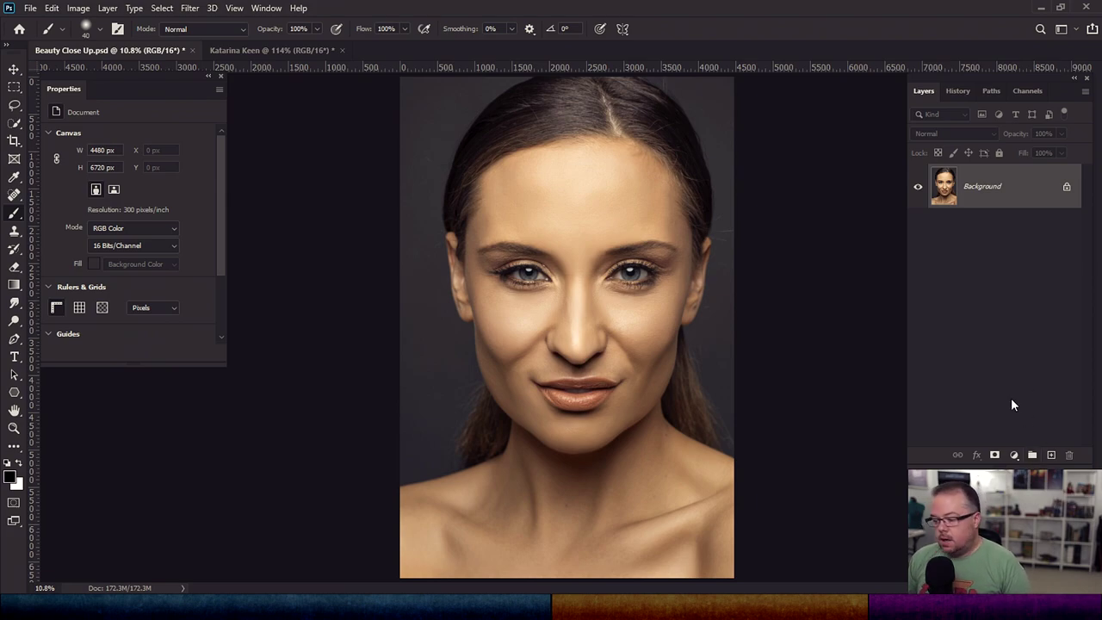
key(ctrl+j)
click(991, 135)
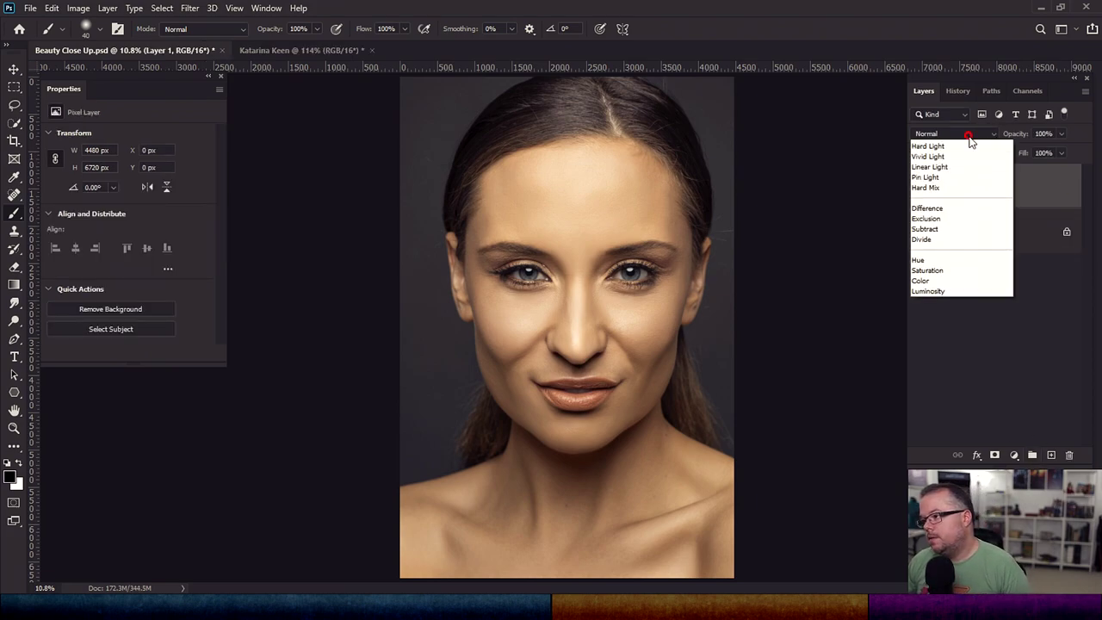
click(971, 138)
click(970, 136)
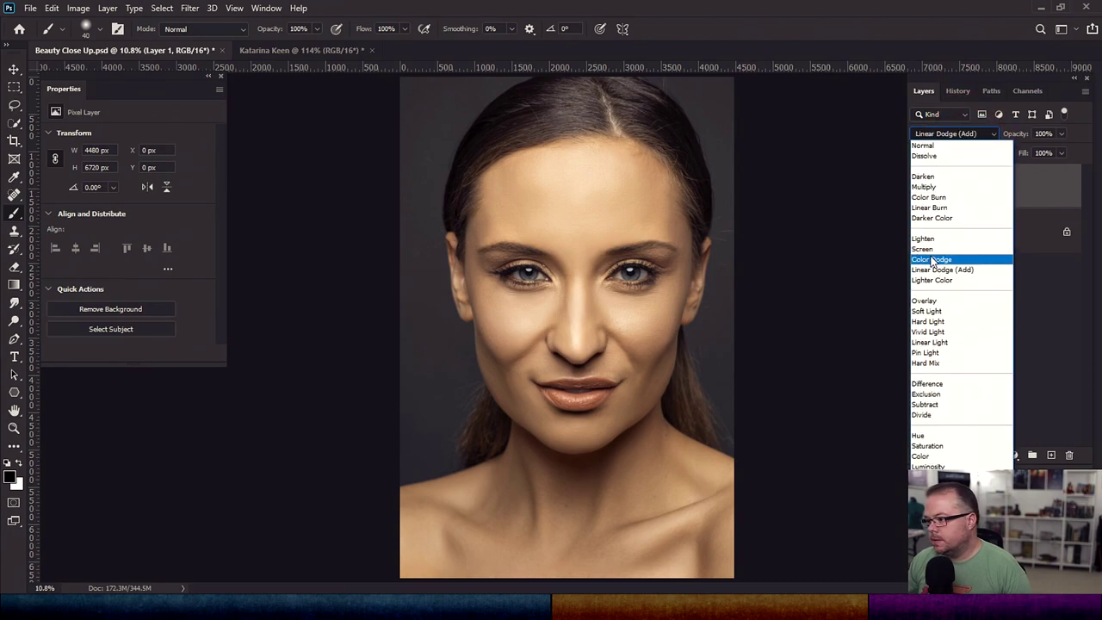
click(948, 252)
alt+click(995, 455)
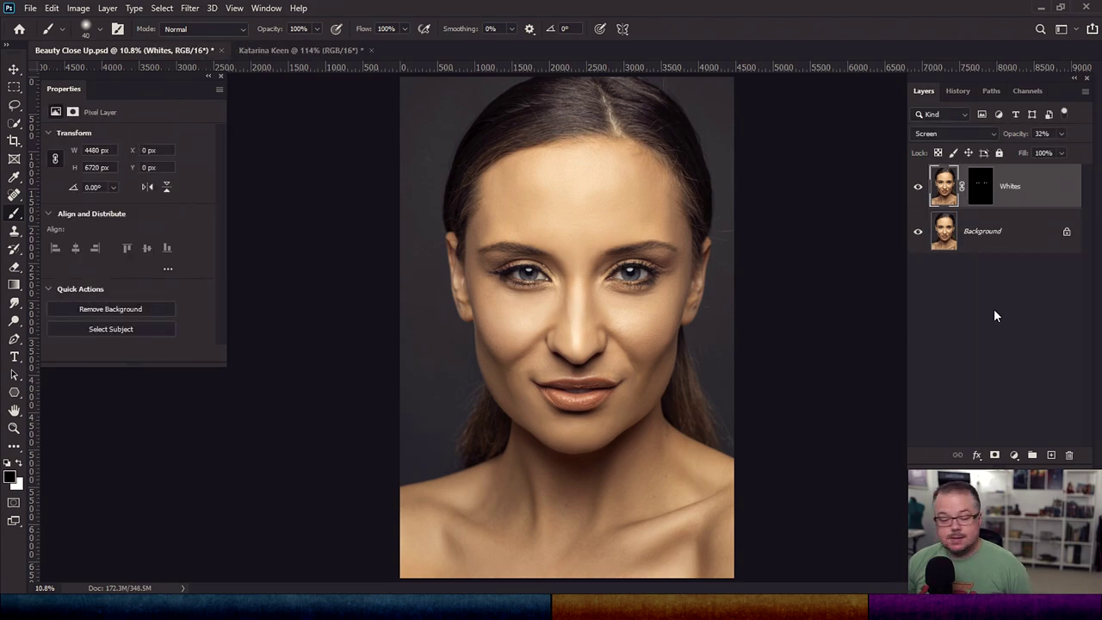
Add a Curves adjustment with a point at input 105, output 159 and the white point at input 165, and invert its mask to black
click(1013, 456)
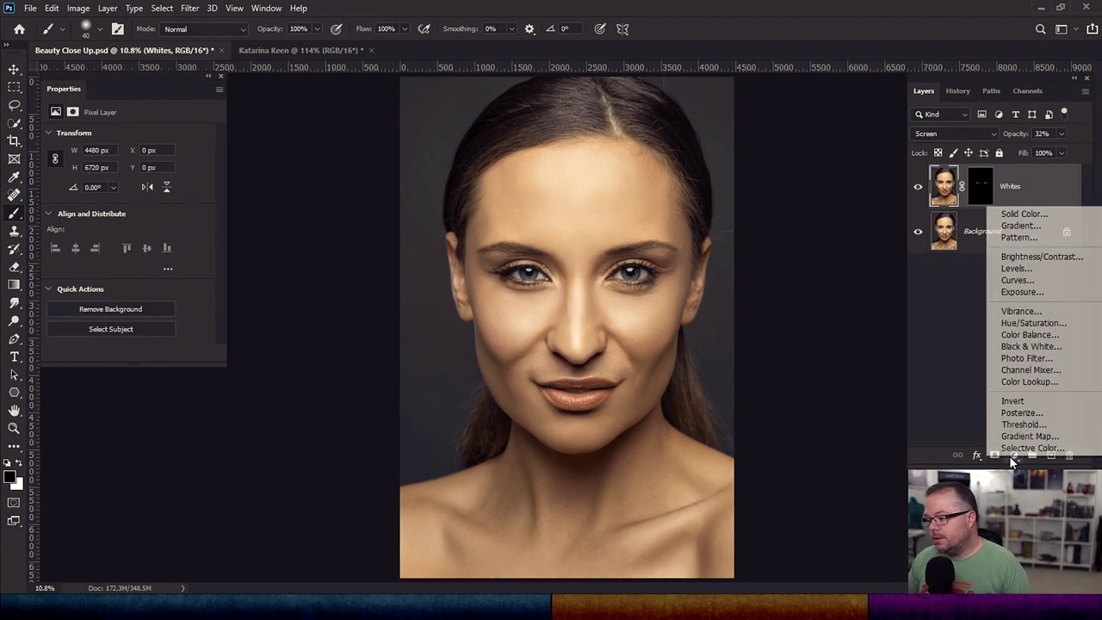
click(1018, 280)
drag(144, 229, 130, 215)
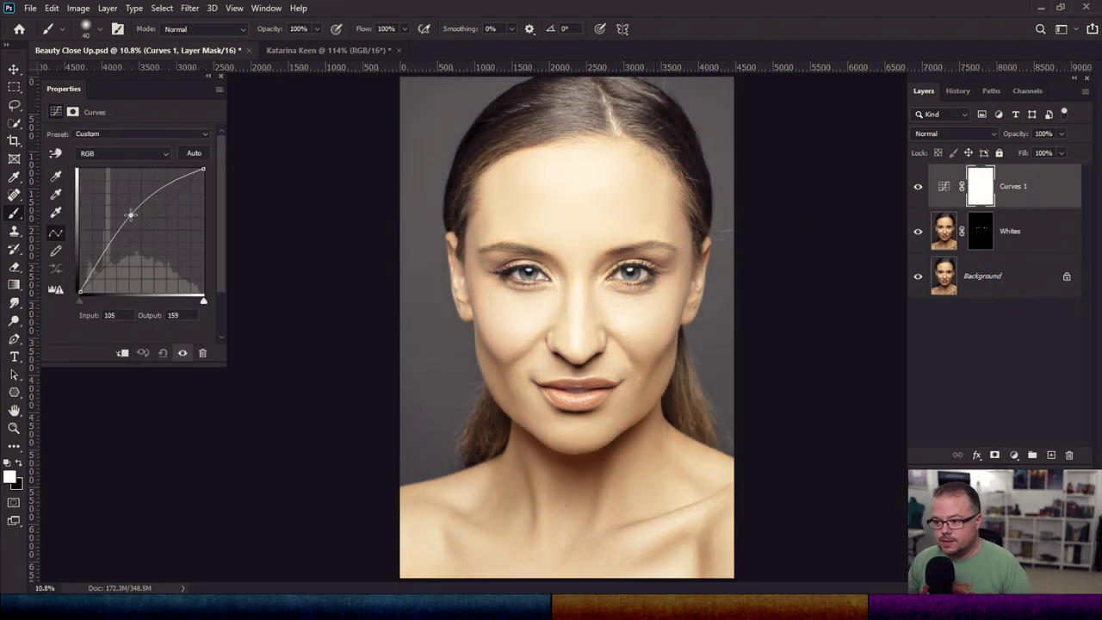
drag(203, 169, 163, 162)
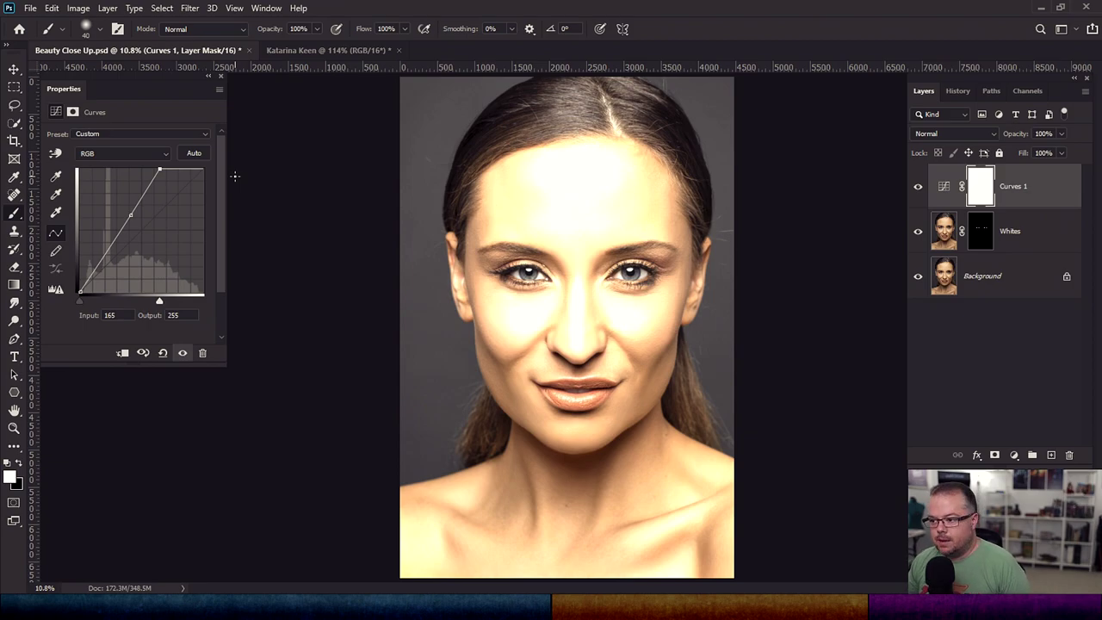
key(ctrl+i)
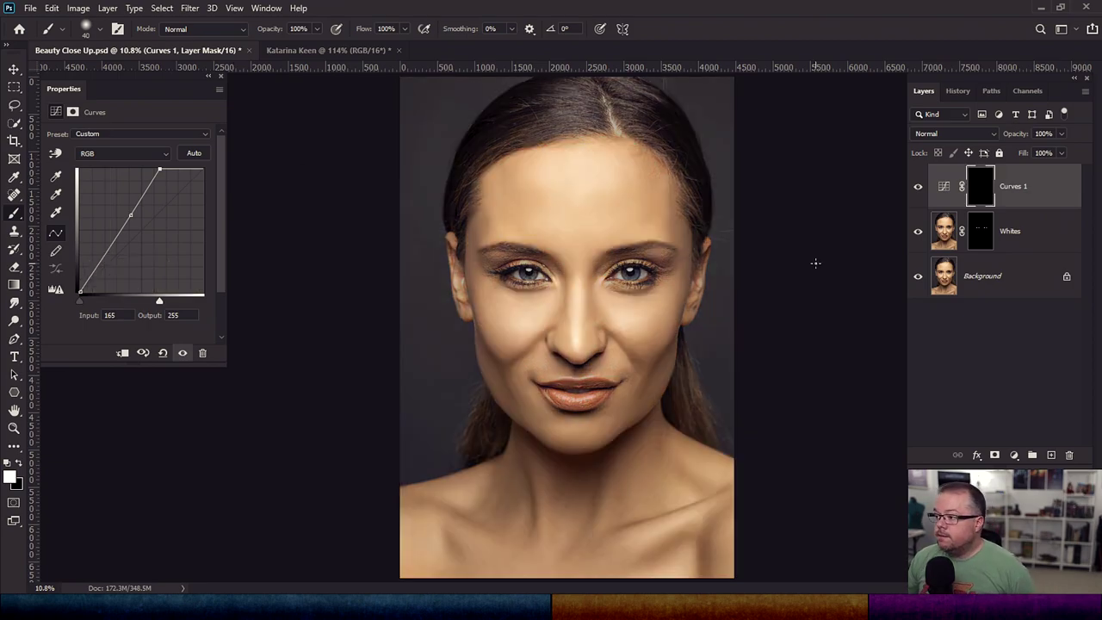
Rename the Curves adjustment layer as Iris 1
double_click(1012, 187)
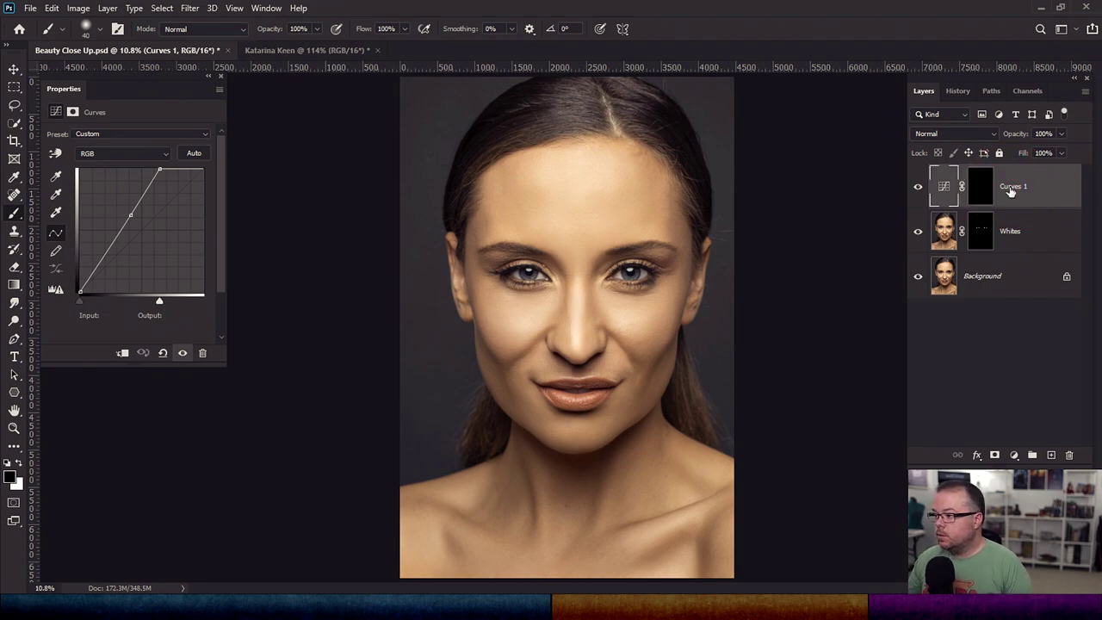
text(D)
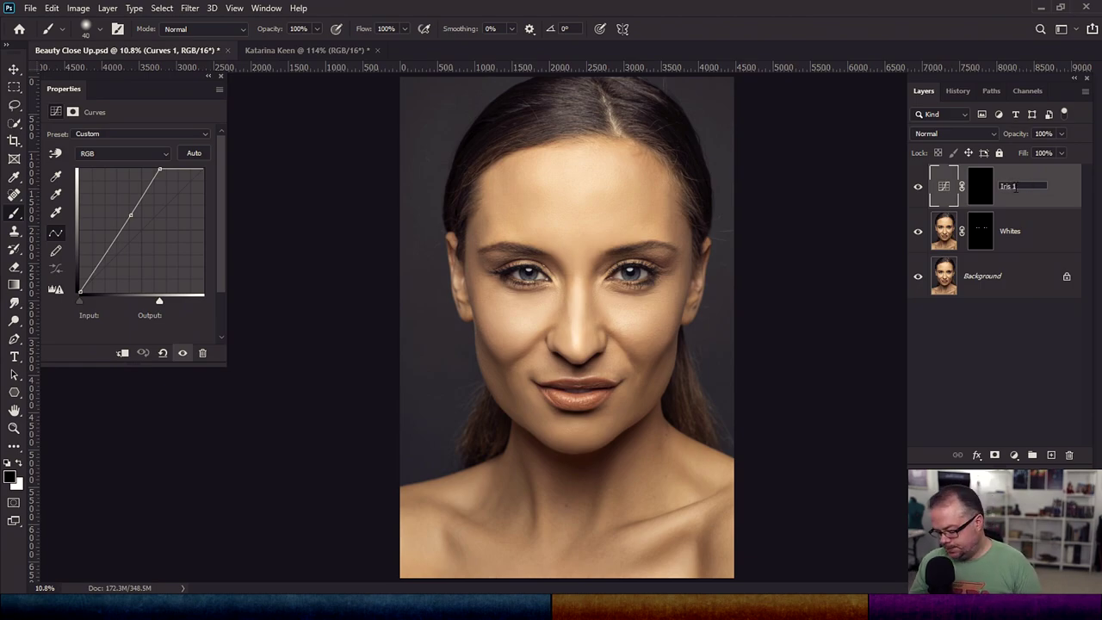
text(ris 1)
key(Return)
Paint white on the Iris 1 mask over both irises with a brush of size 60
scroll(573, 293, up, 5)
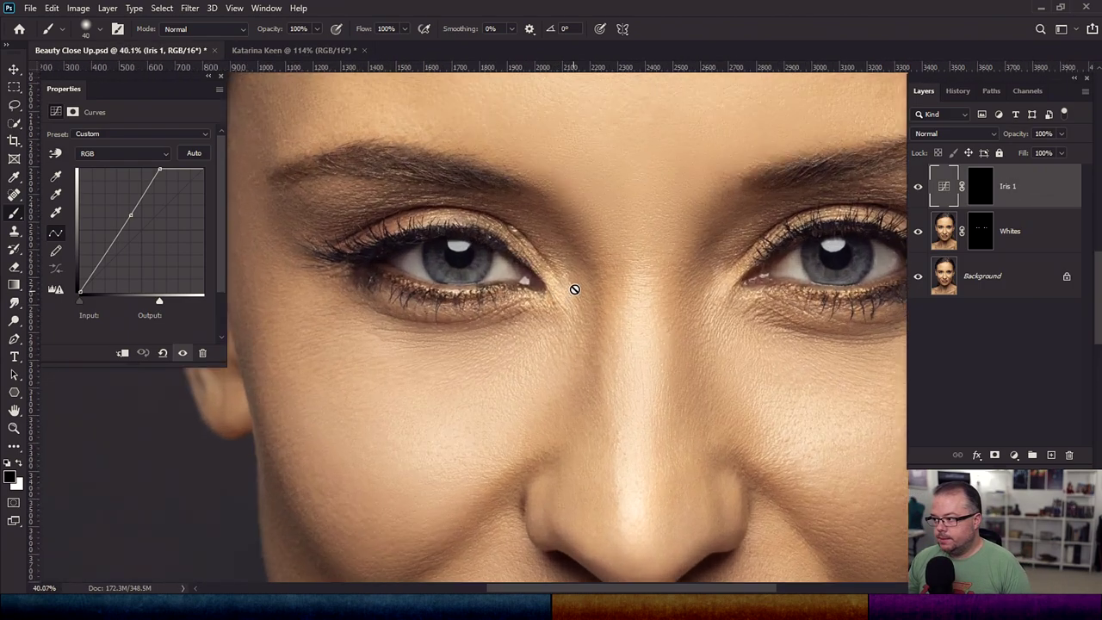
click(982, 185)
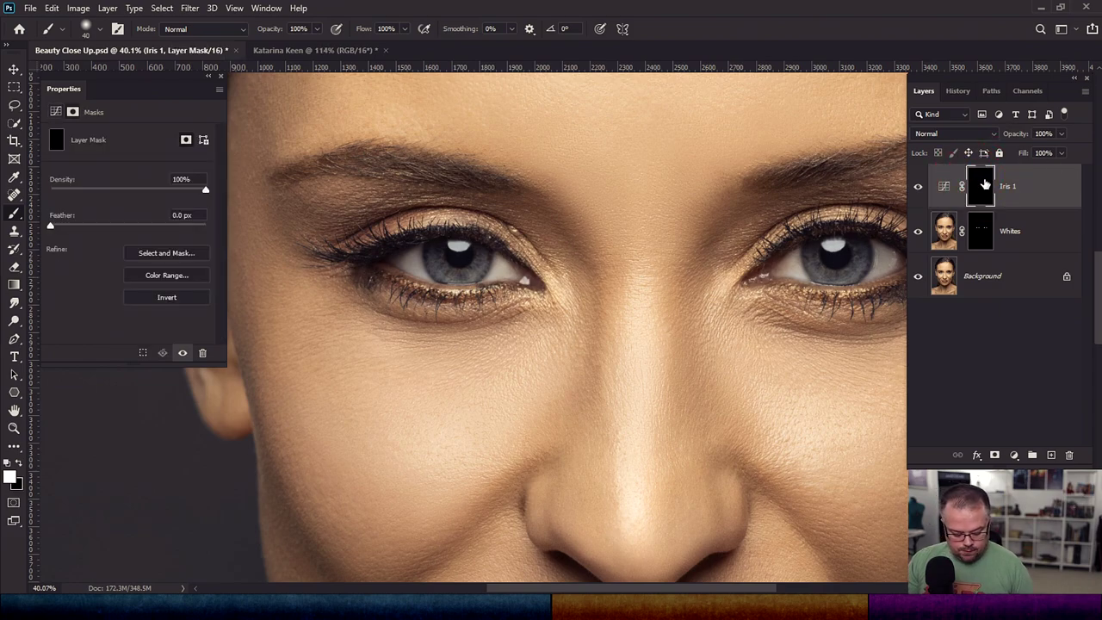
key(bracketleft)
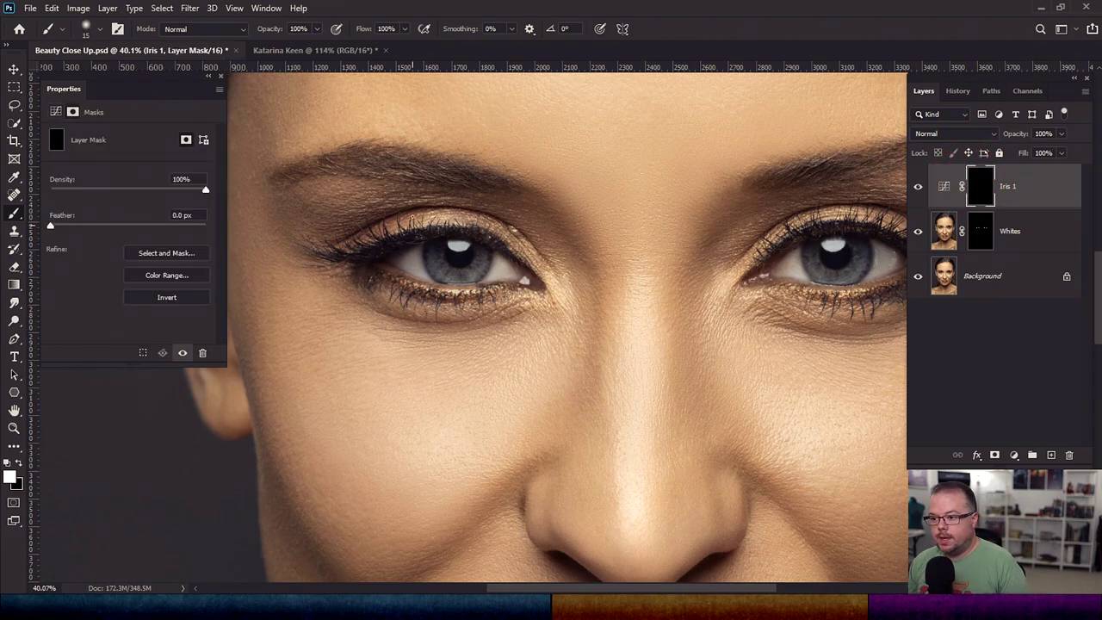
key(bracketright)
key(bracketright)
key(bracketright)
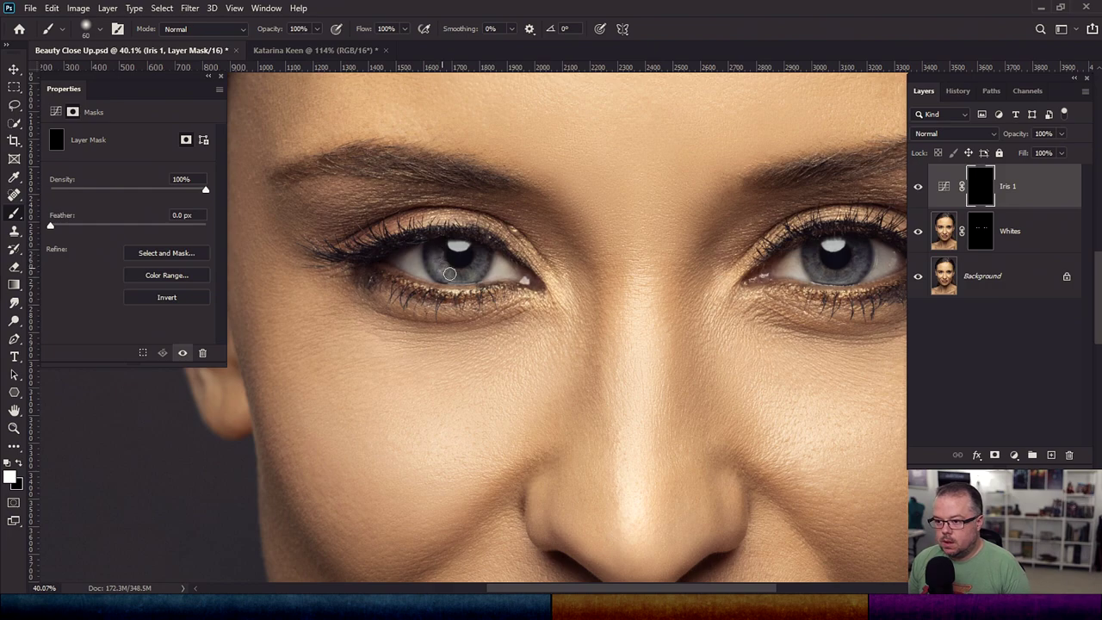
mouse_move(478, 259)
mouse_down()
mouse_move(453, 274)
mouse_move(438, 256)
mouse_up()
mouse_move(805, 266)
mouse_down()
mouse_move(573, 326)
mouse_move(582, 340)
mouse_move(620, 336)
mouse_move(577, 326)
mouse_move(620, 308)
mouse_up()
drag(588, 371, 689, 337)
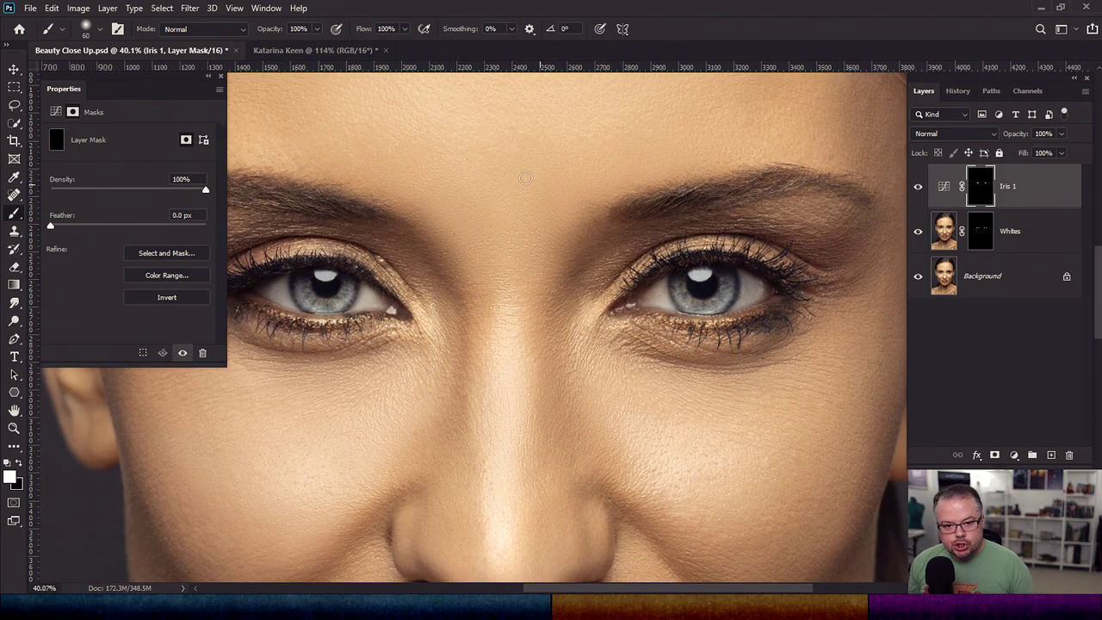
Clean up the Iris 1 mask by painting black along the lower edge of the iris with a smaller brush
key(x)
key(bracketleft)
key(bracketleft)
key(bracketleft)
drag(714, 316, 701, 320)
key(bracketleft)
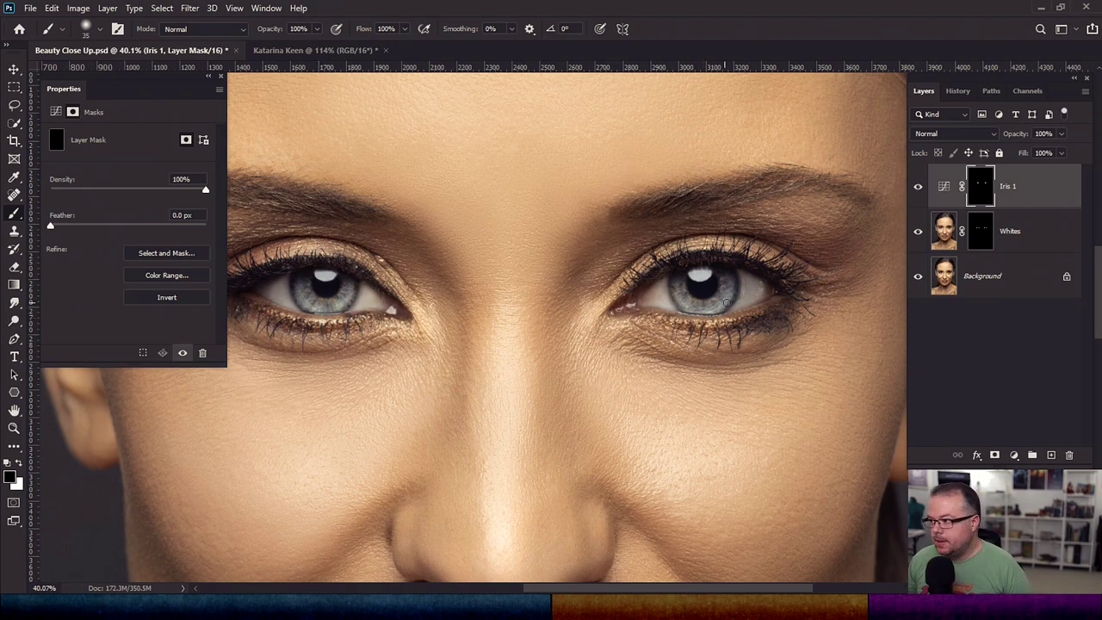
Add a Curves adjustment in Color Dodge mode with a point at input 121, output 141, and invert its mask to black
click(1015, 455)
click(1041, 278)
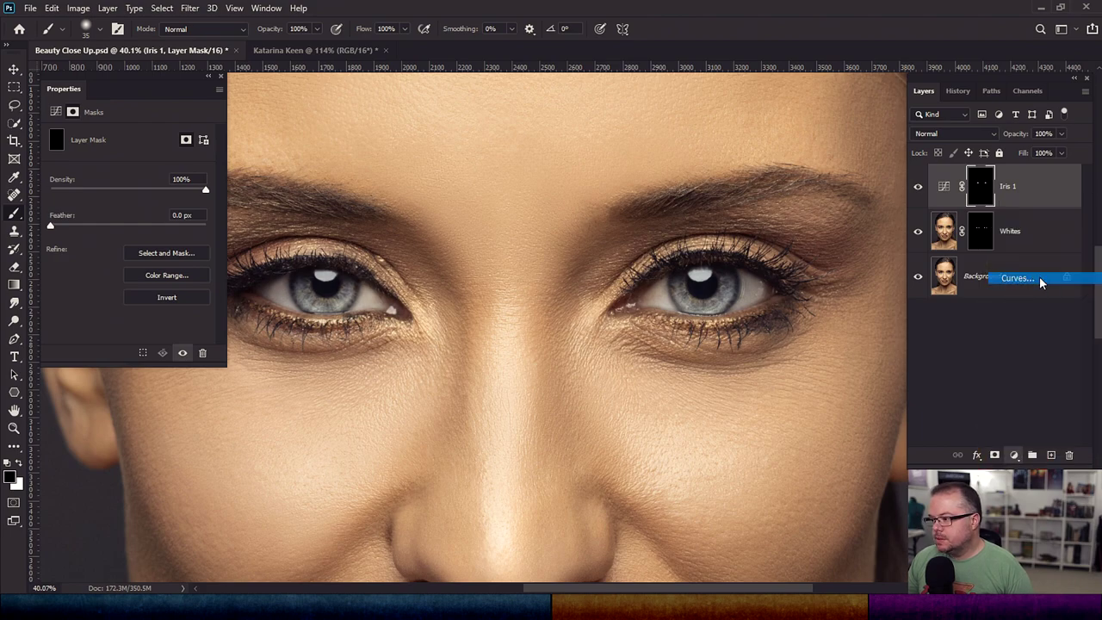
drag(140, 230, 138, 224)
click(956, 133)
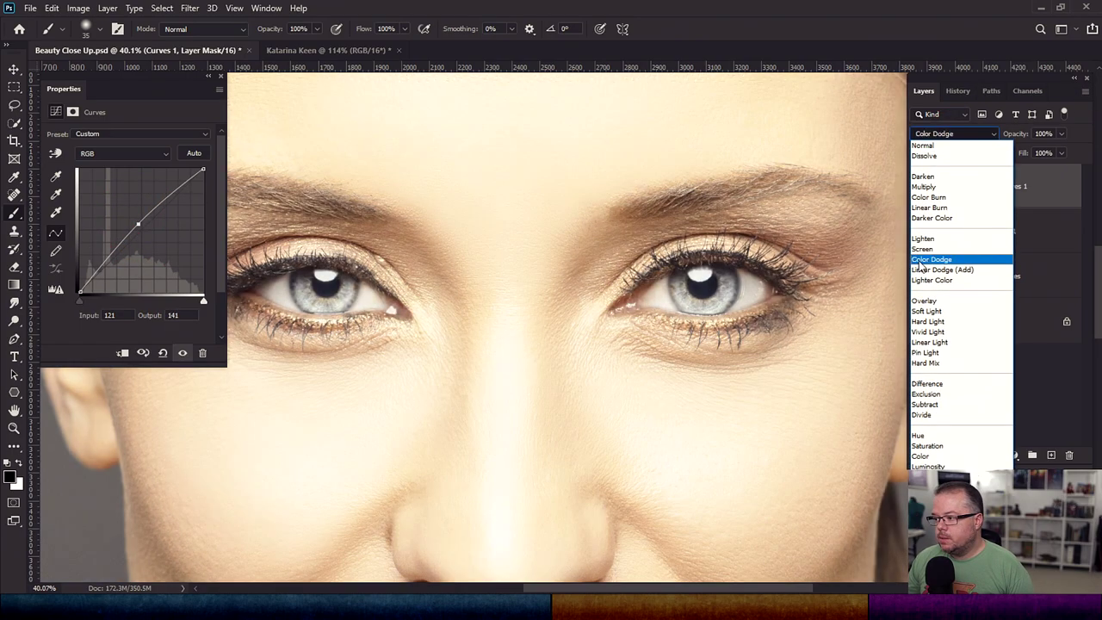
click(918, 260)
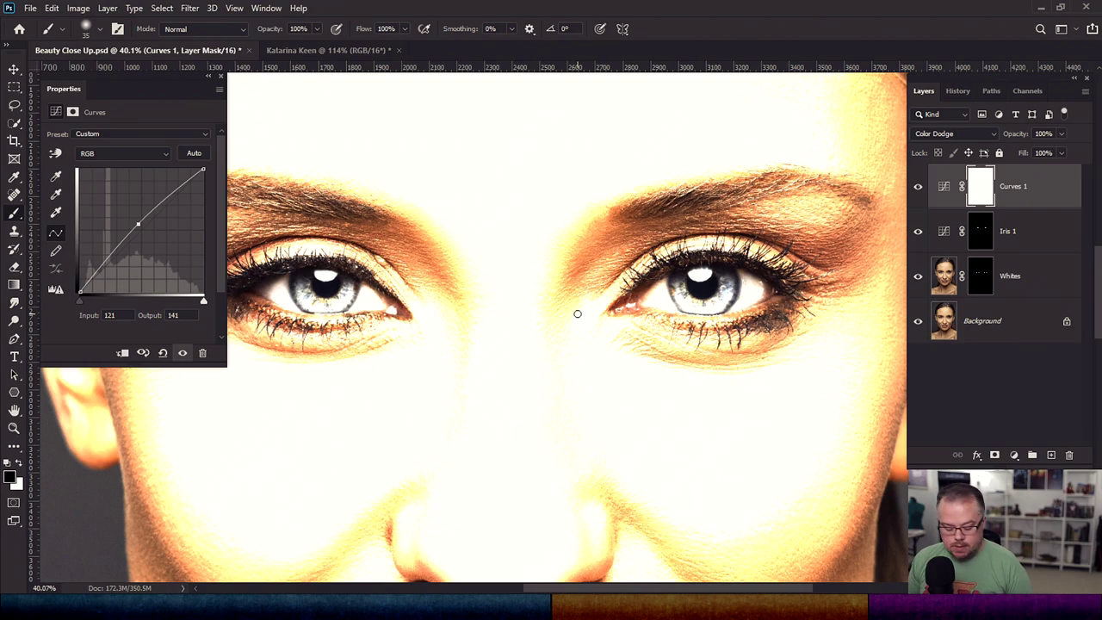
key(ctrl+i)
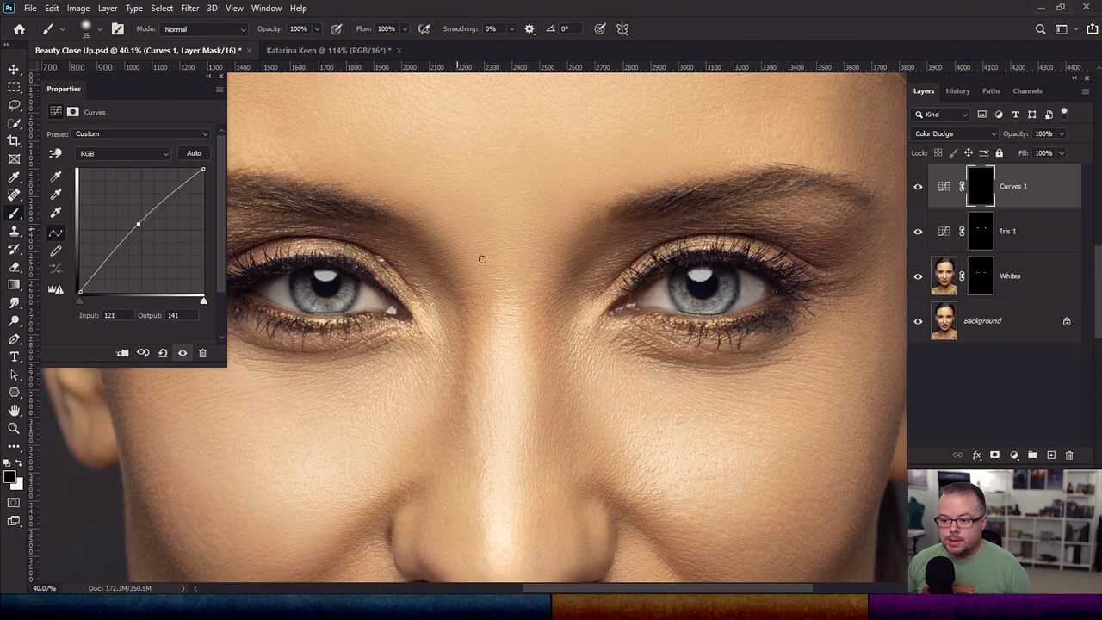
Paint white on the Curves 1 mask over the light streaks of the image-left iris with a small brush at 5% flow
scroll(474, 244, up, 5)
drag(302, 442, 601, 464)
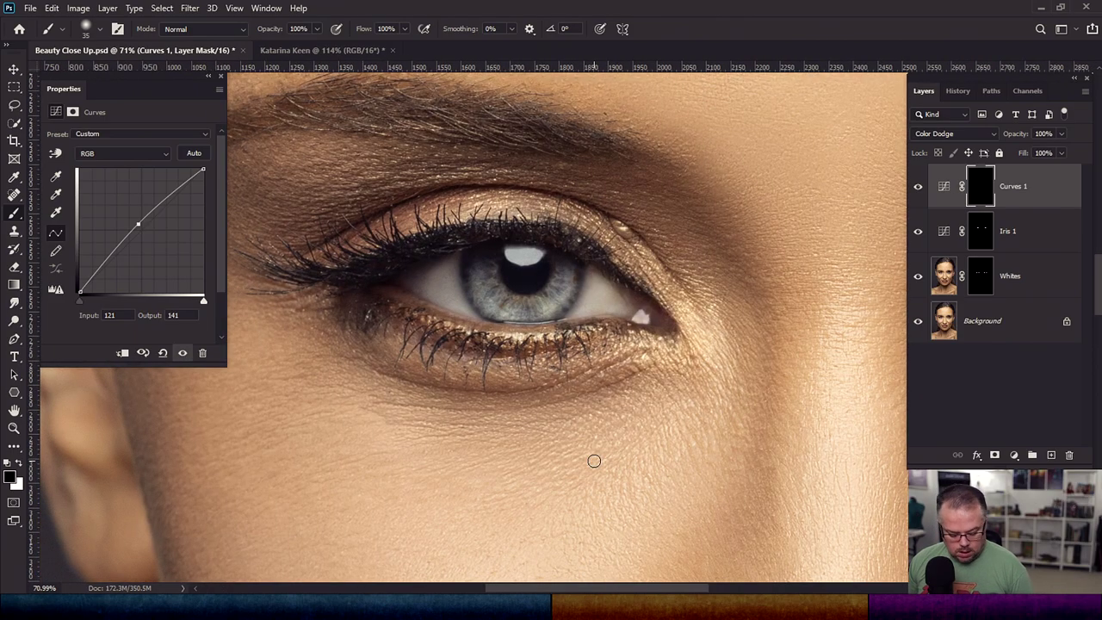
key(bracketleft)
key(bracketleft)
key(bracketleft)
key(bracketleft)
key(bracketleft)
key(bracketleft)
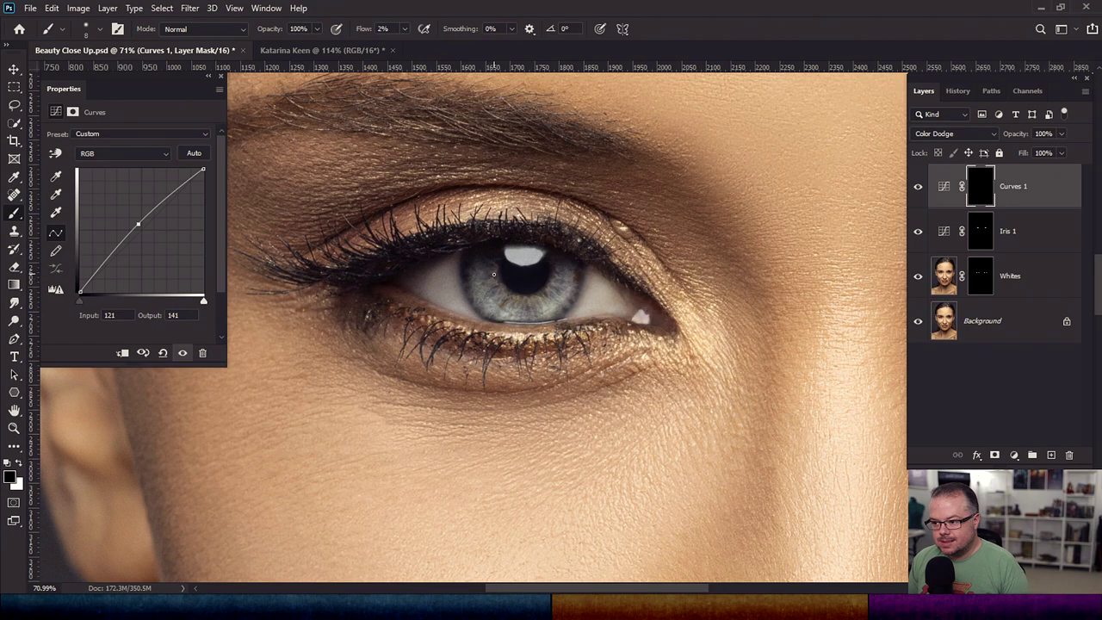
drag(494, 268, 492, 265)
key(x)
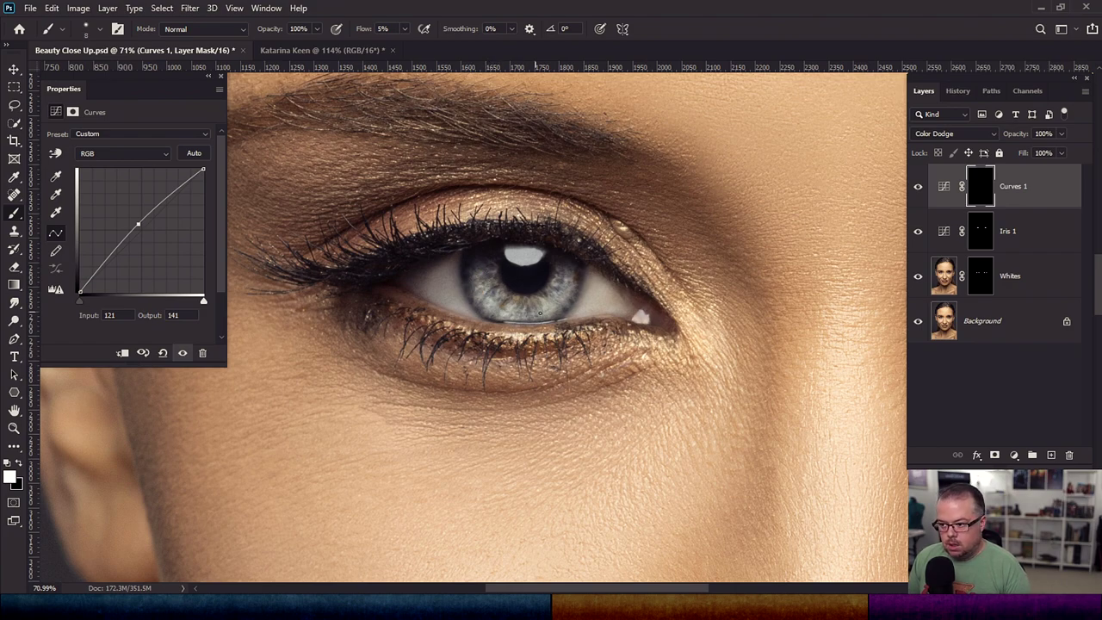
click(548, 284)
Paint white on the Curves 1 mask over the light streaks in the lower part of the other iris
drag(676, 321, 130, 399)
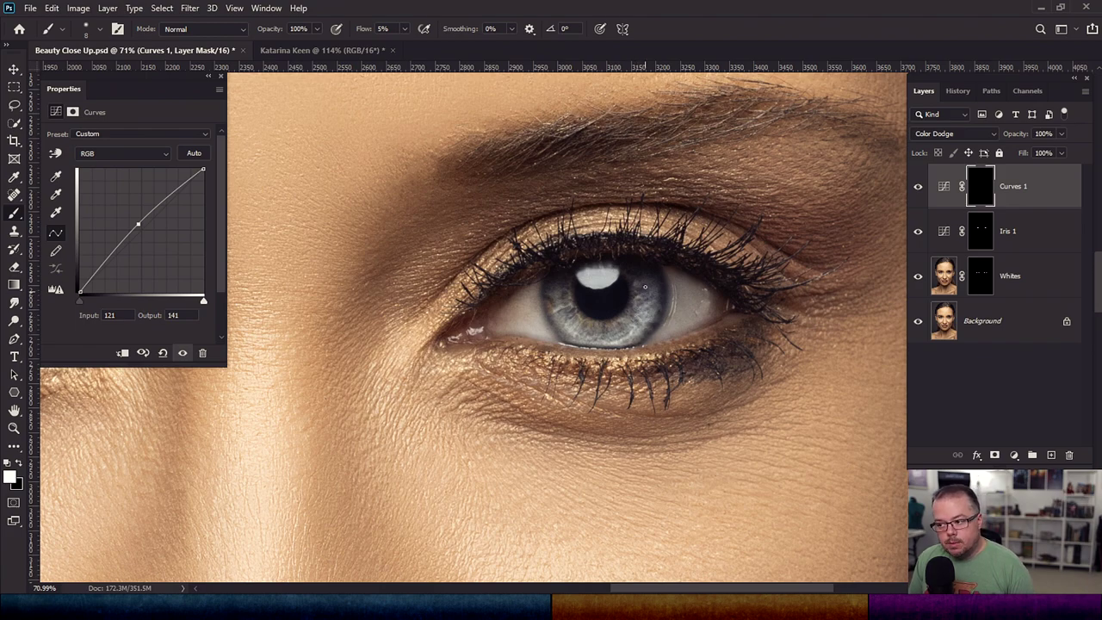
click(646, 313)
drag(621, 333, 603, 336)
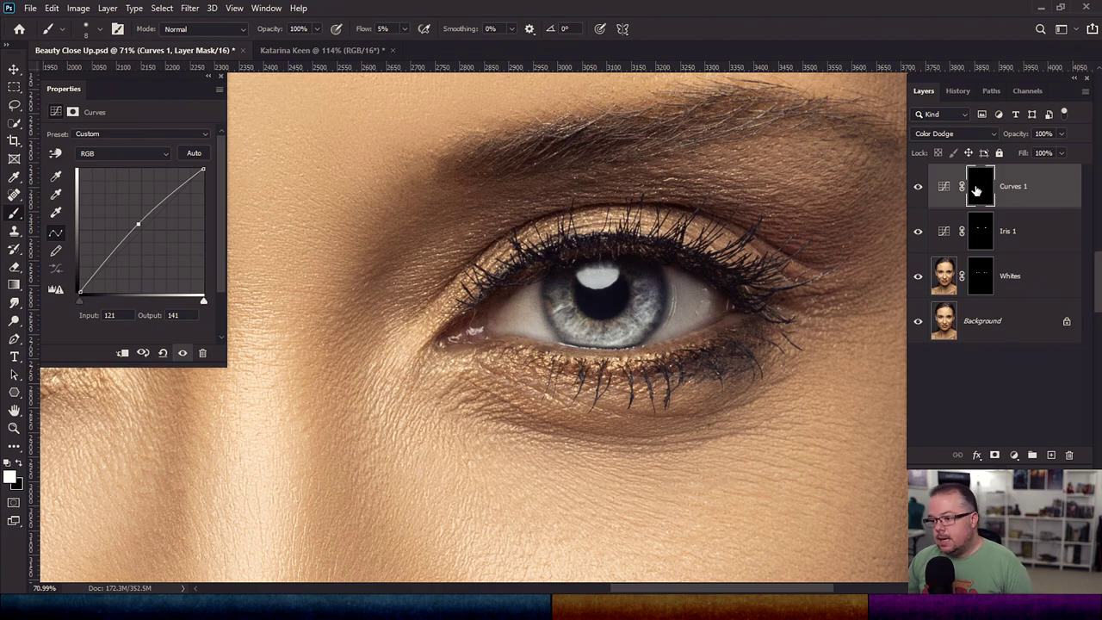
Add a Normal-mode Curves adjustment with a point at input 137, output 112 and the white point at input 229, and invert its mask
click(1016, 457)
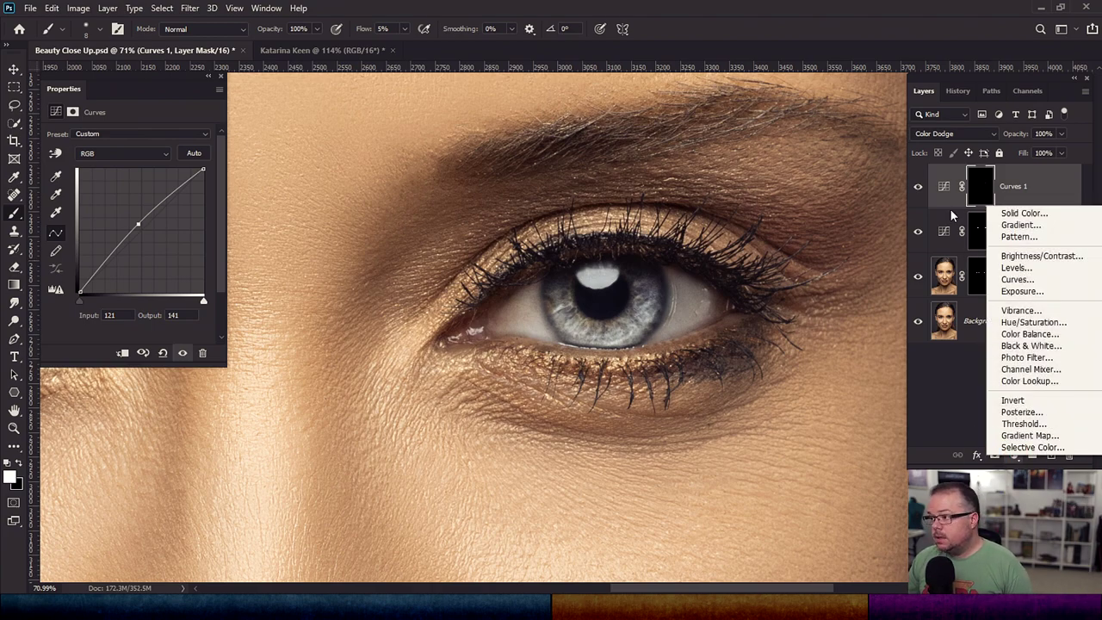
click(1018, 278)
drag(142, 229, 148, 238)
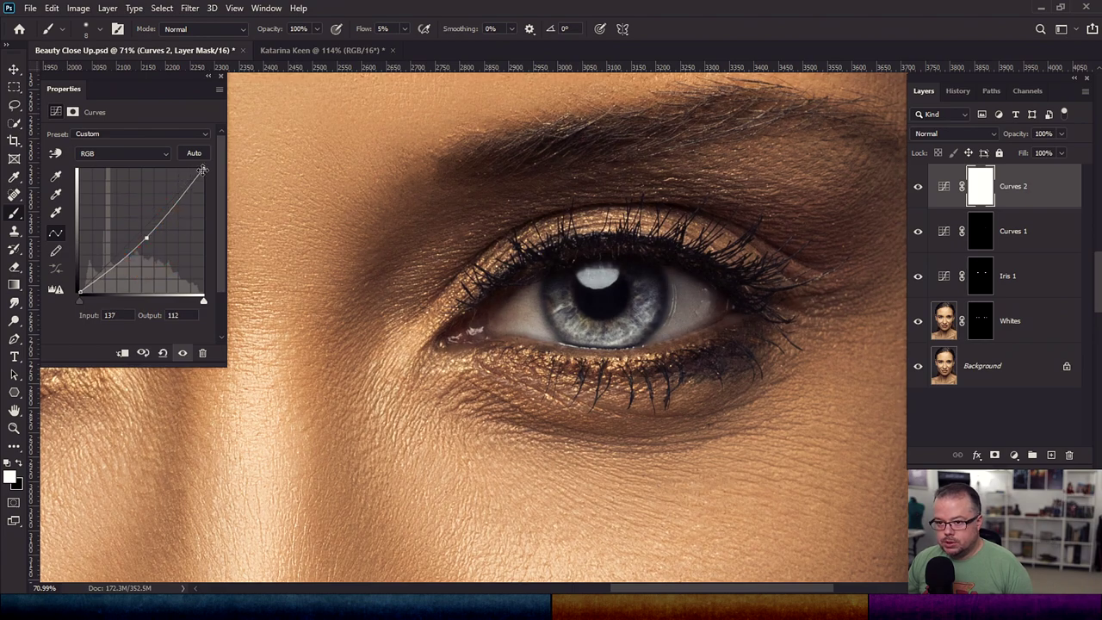
drag(203, 170, 190, 169)
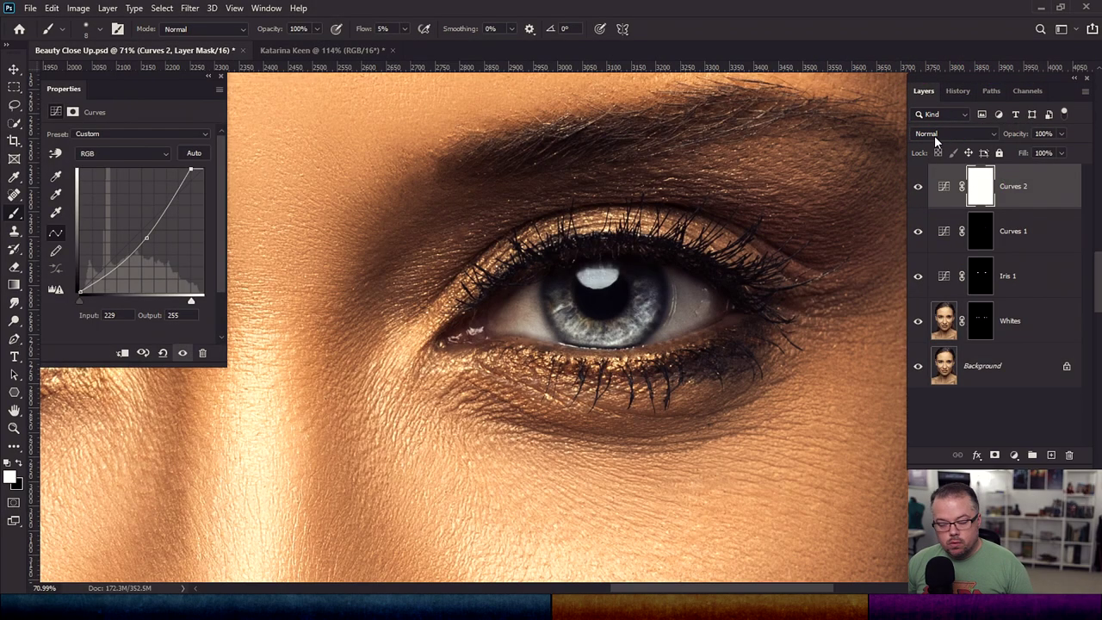
click(935, 135)
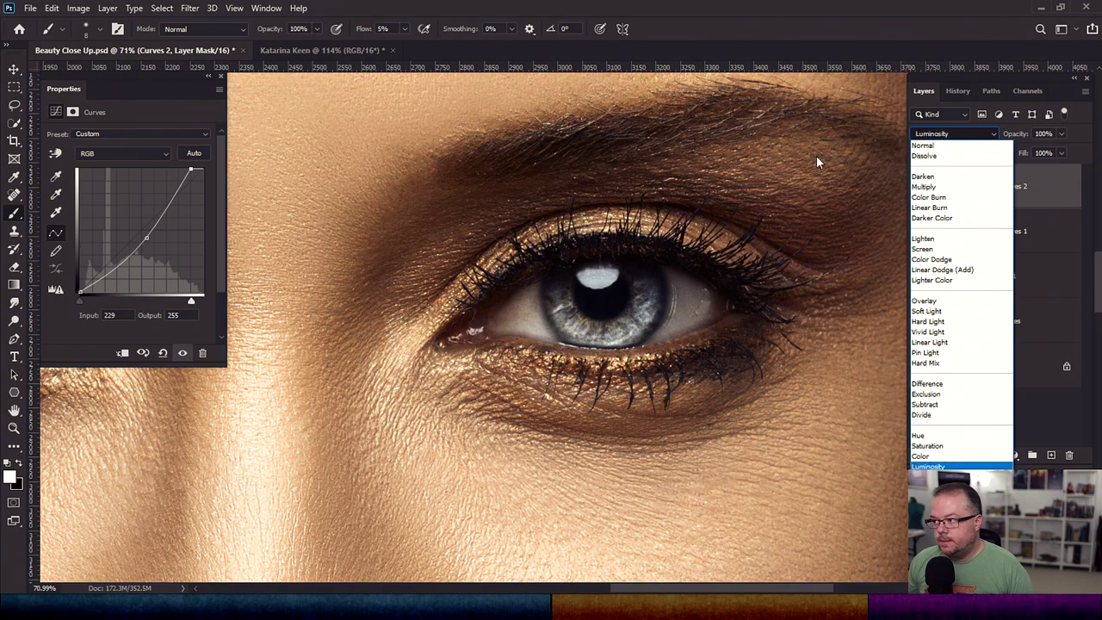
click(923, 146)
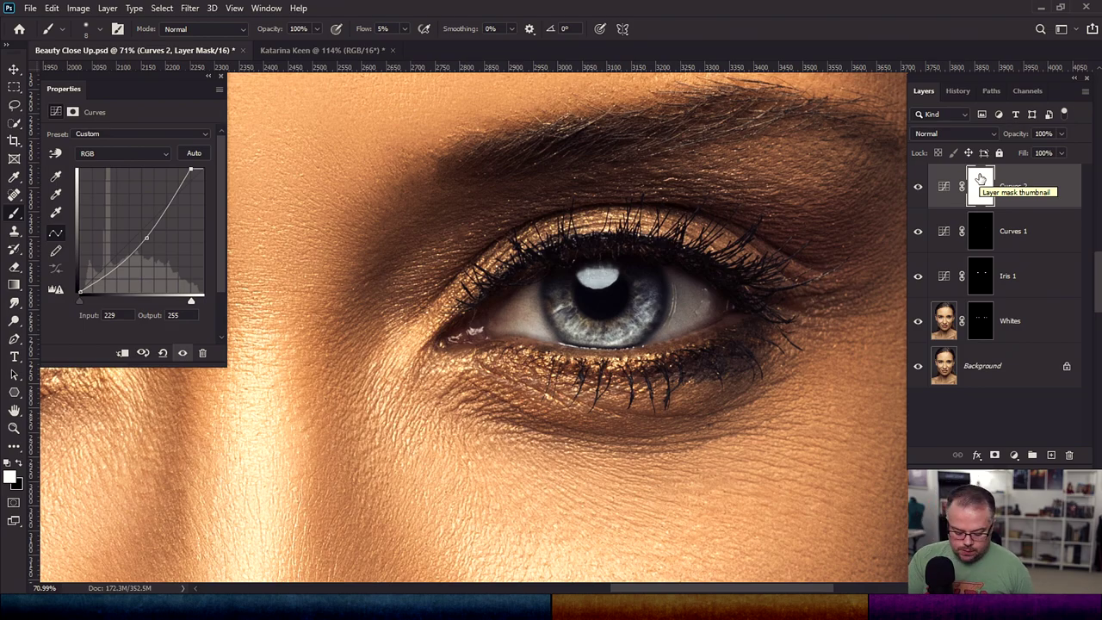
key(ctrl+i)
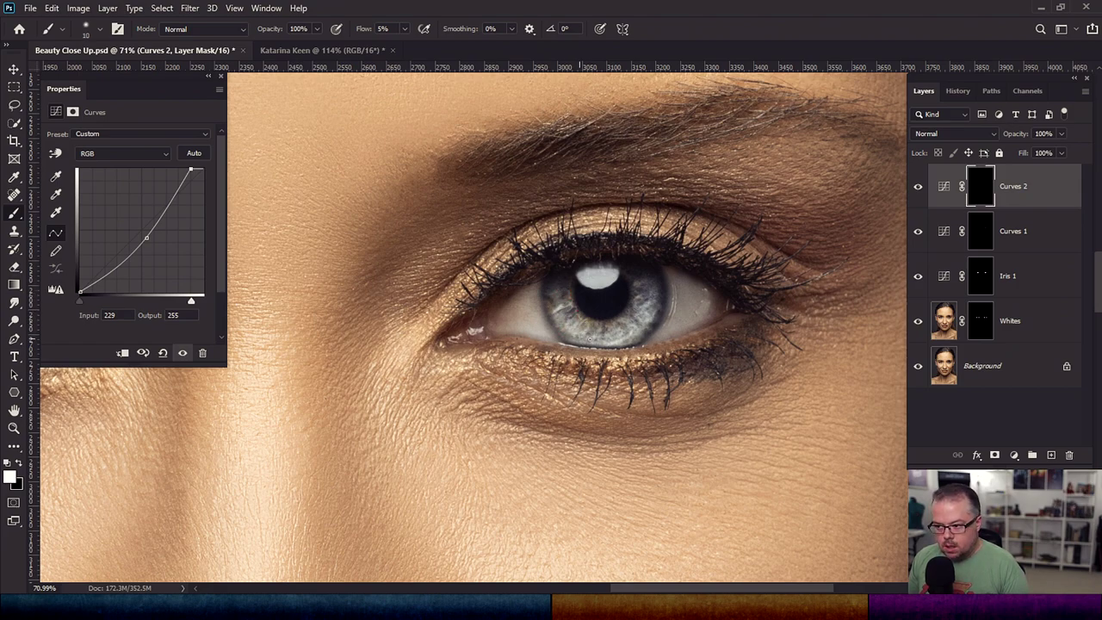
Paint white at 5% flow on the Curves 2 mask to darken the irises, with a brush between size 10 and 20
key(bracketright)
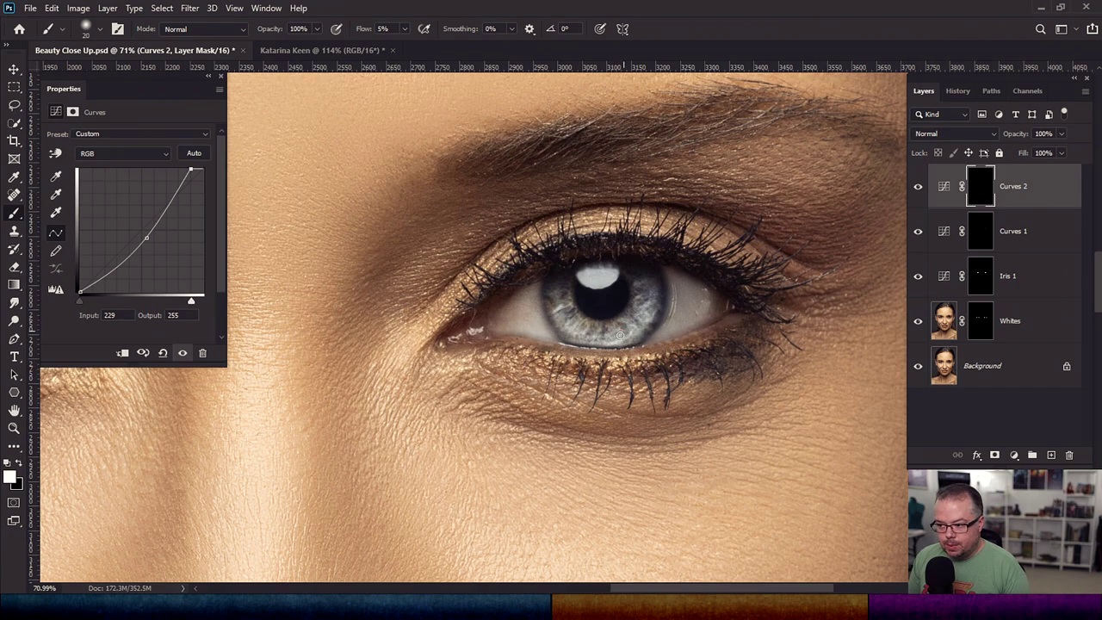
key(bracketright)
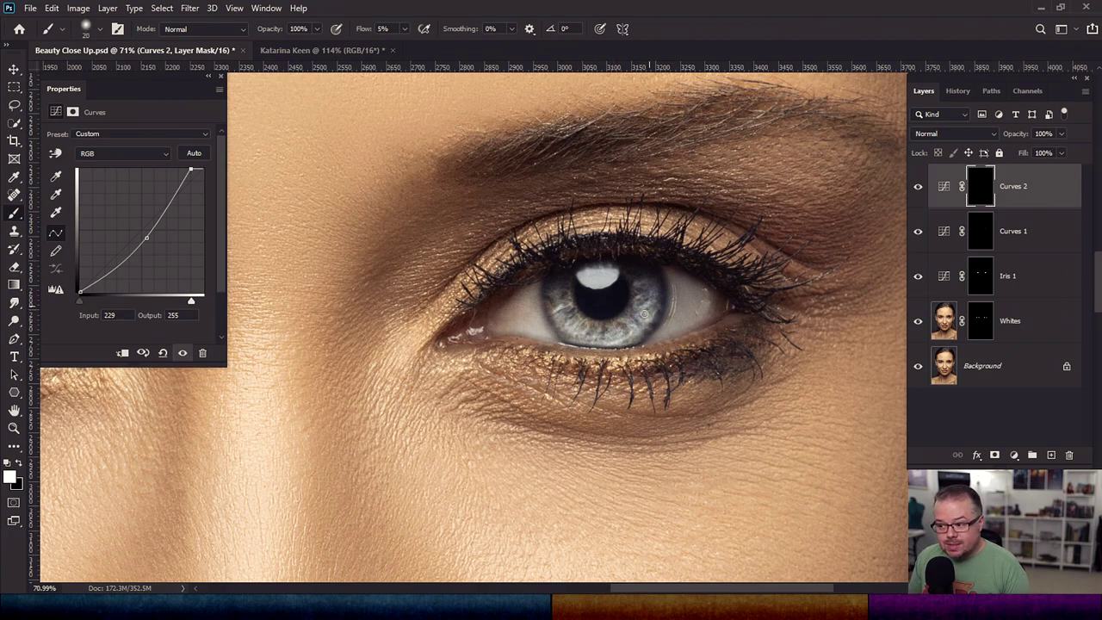
key(bracketleft)
click(561, 319)
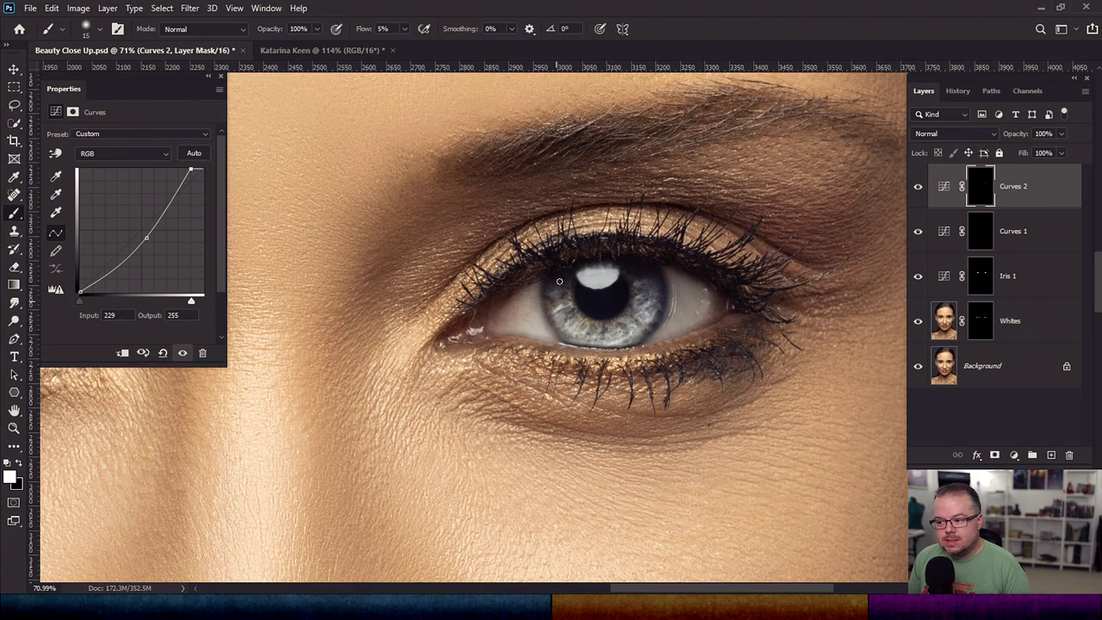
key(bracketleft)
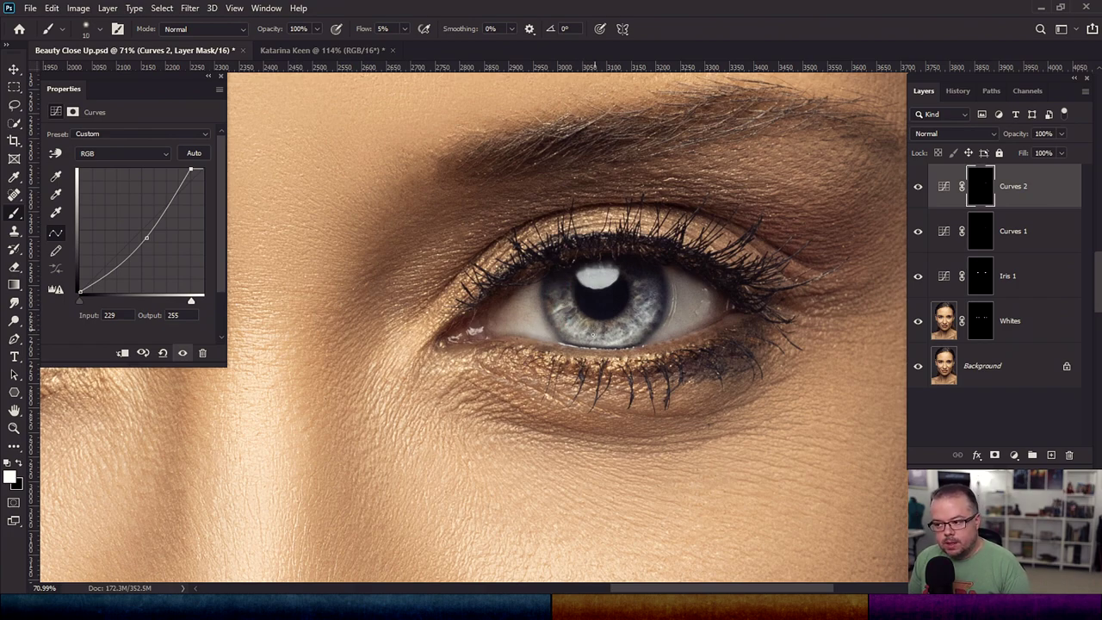
key(bracketright)
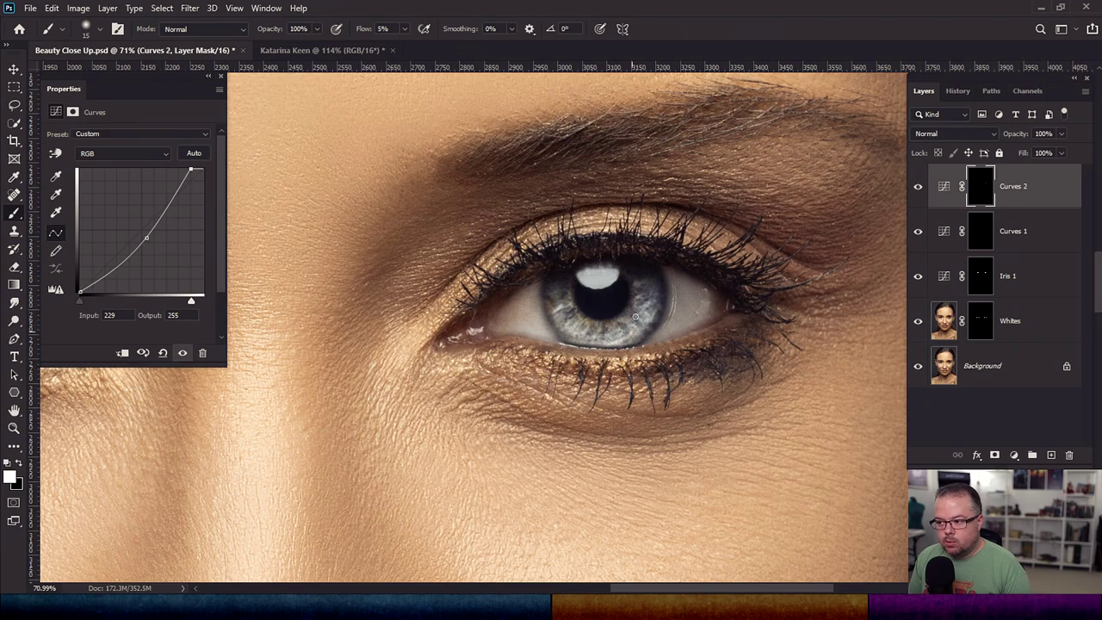
scroll(648, 275, left, 6)
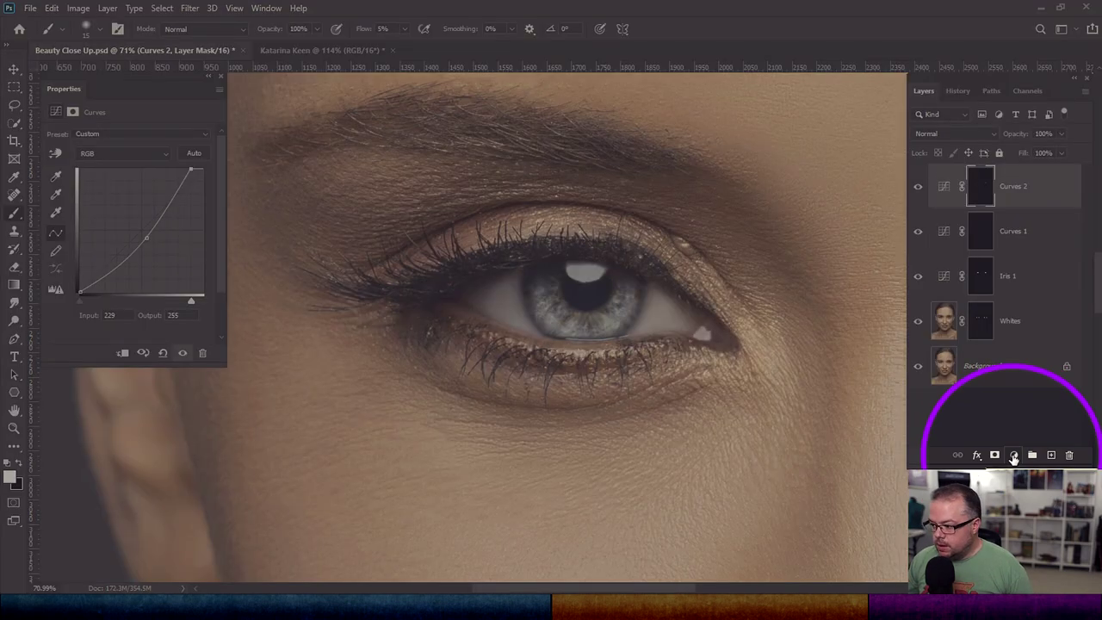
Add a Solid Color fill layer in blue 0c83bb and set its blending mode to Color
click(1013, 456)
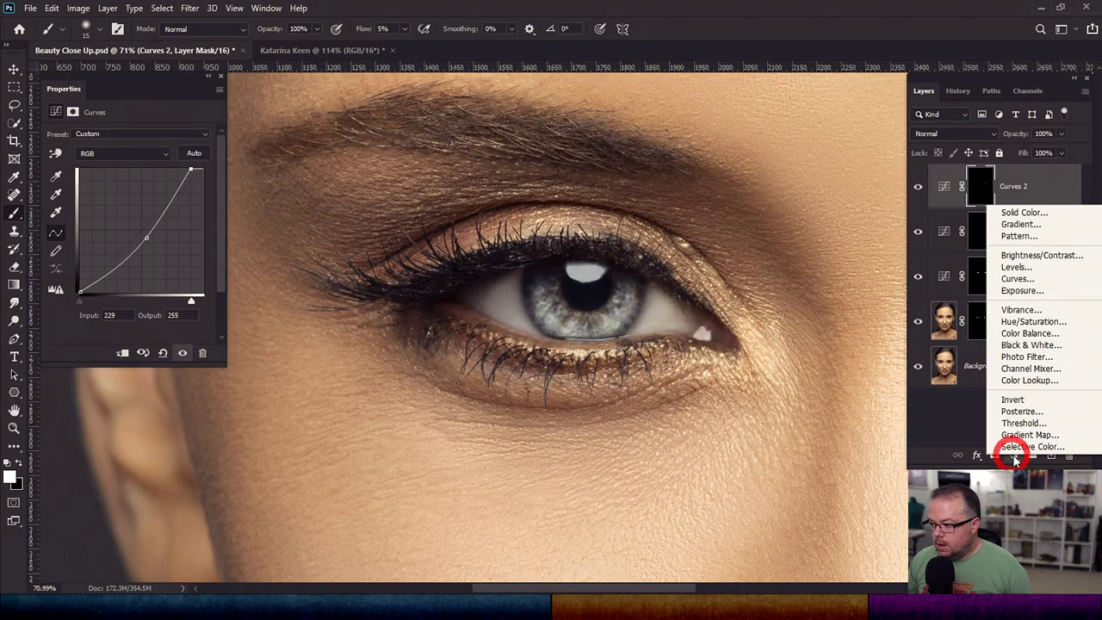
click(1025, 214)
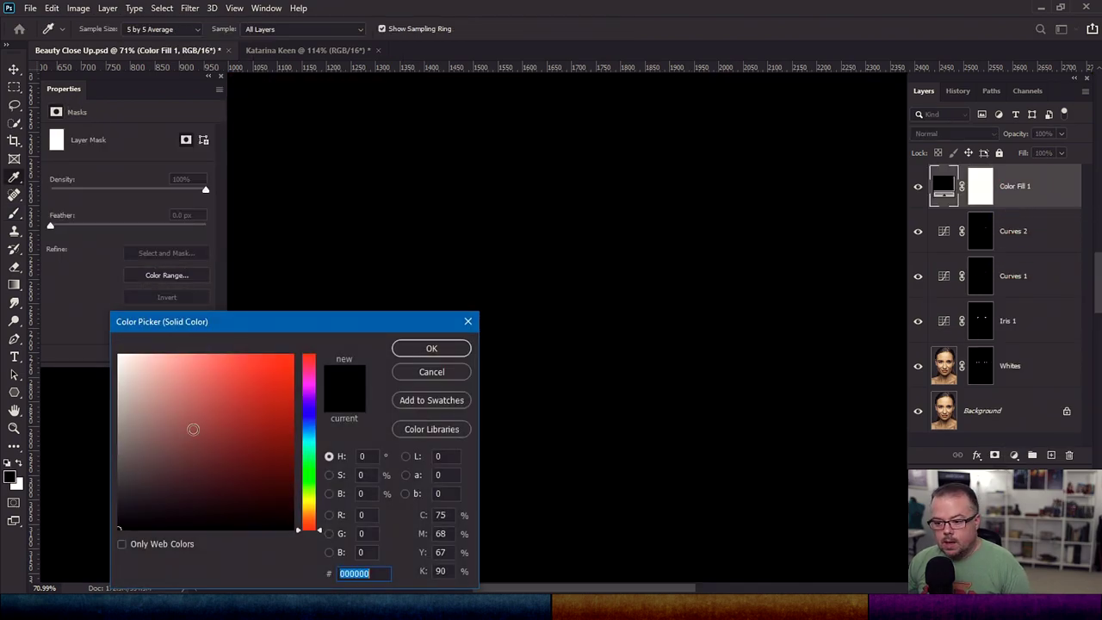
click(312, 426)
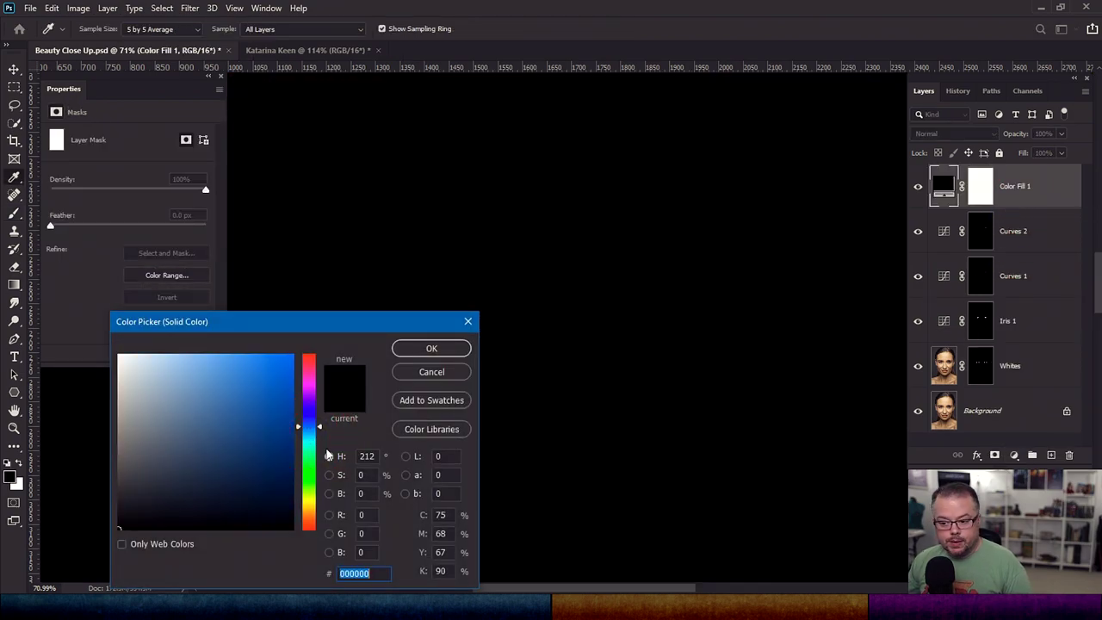
click(308, 432)
click(282, 401)
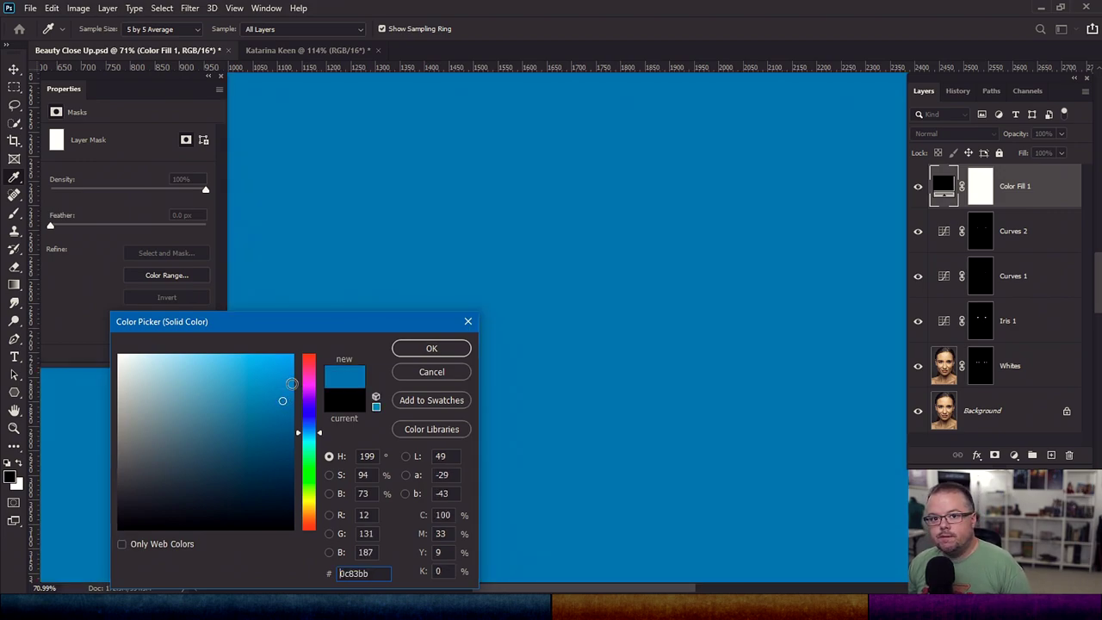
click(432, 348)
key(b)
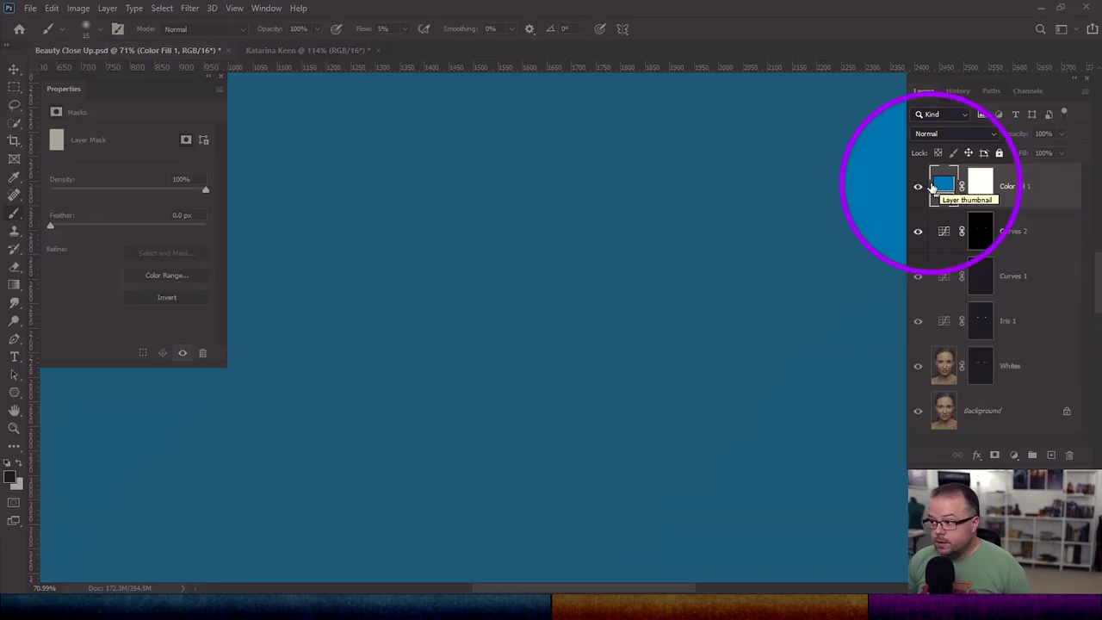
click(952, 134)
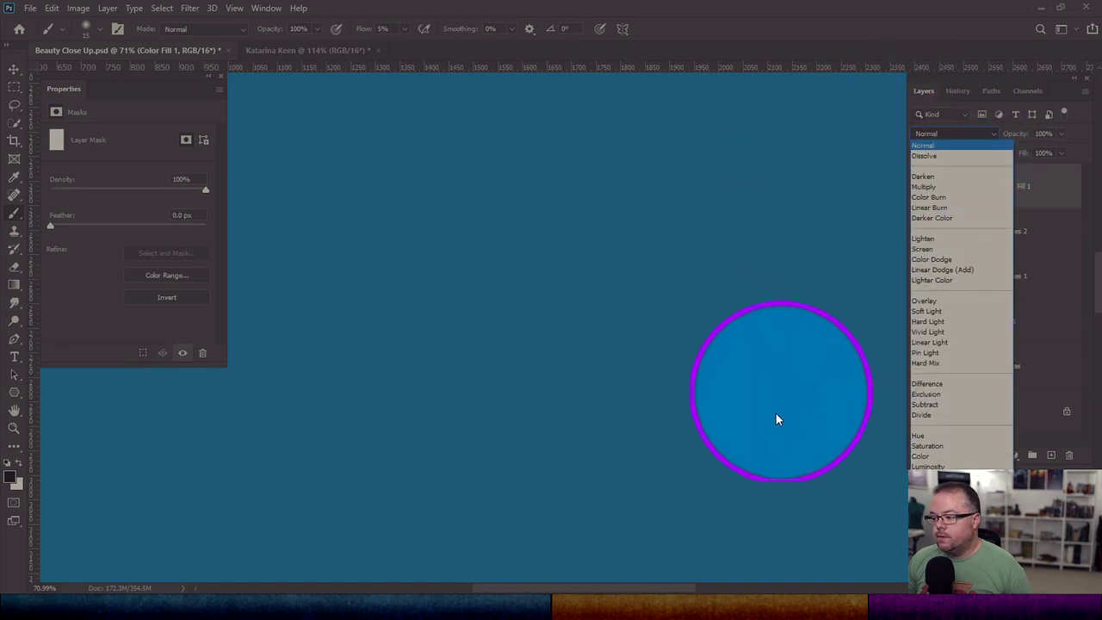
click(921, 456)
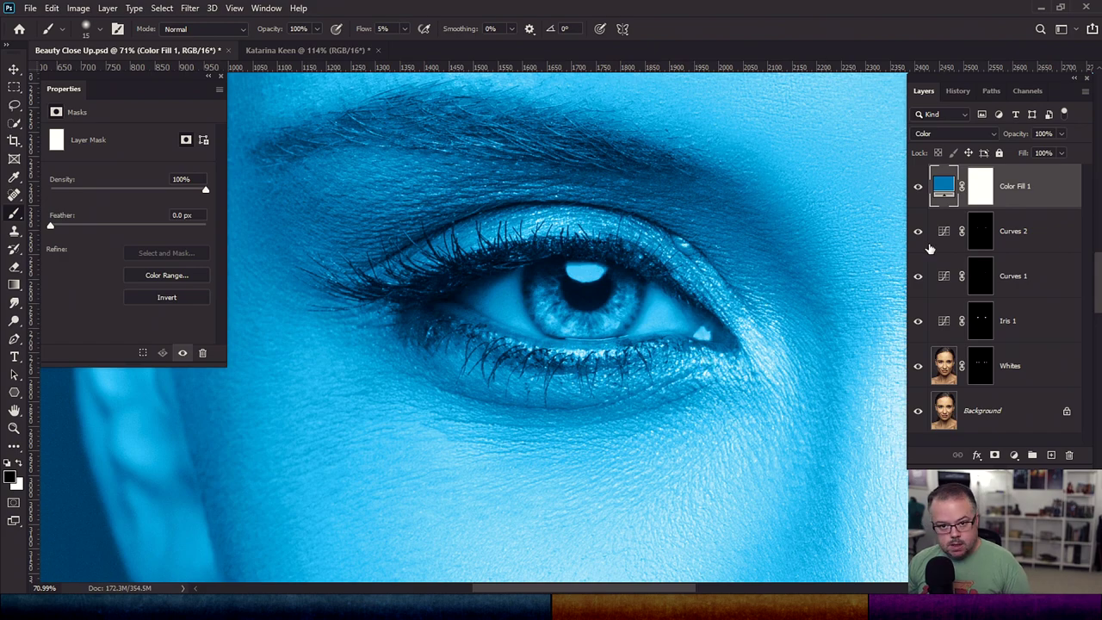
Change the Color Fill 1 layer's color to 1589bf and invert its mask to black
double_click(947, 189)
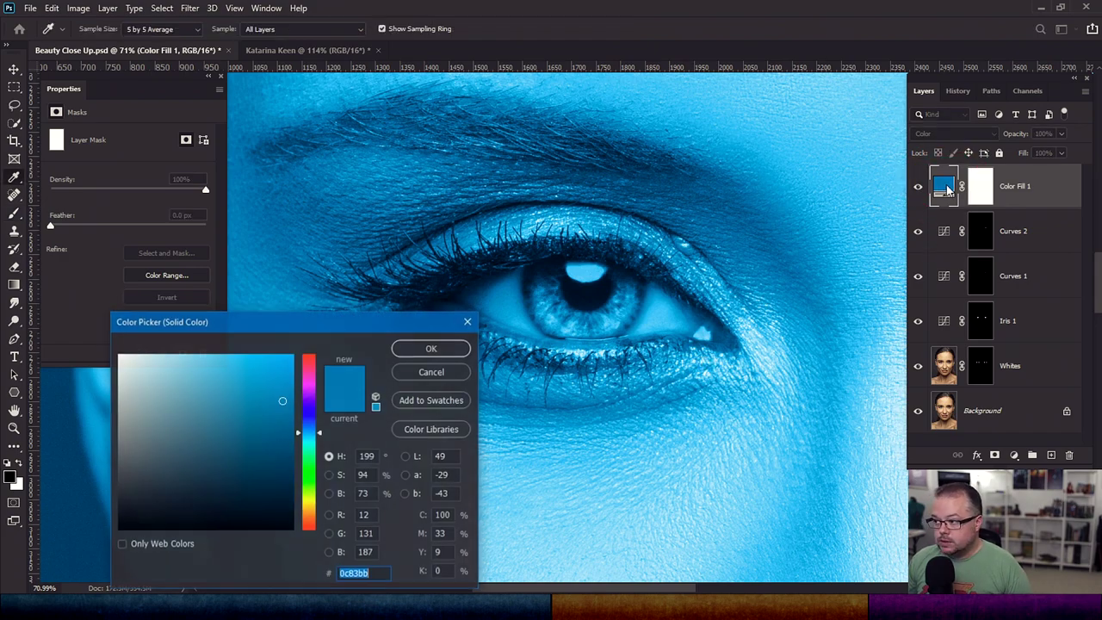
mouse_move(260, 378)
mouse_down()
mouse_move(250, 428)
mouse_move(225, 407)
mouse_up()
mouse_move(207, 477)
mouse_down()
mouse_move(266, 477)
mouse_move(271, 488)
mouse_move(270, 472)
mouse_move(276, 512)
mouse_up()
drag(280, 469, 275, 413)
drag(279, 374, 274, 398)
click(413, 350)
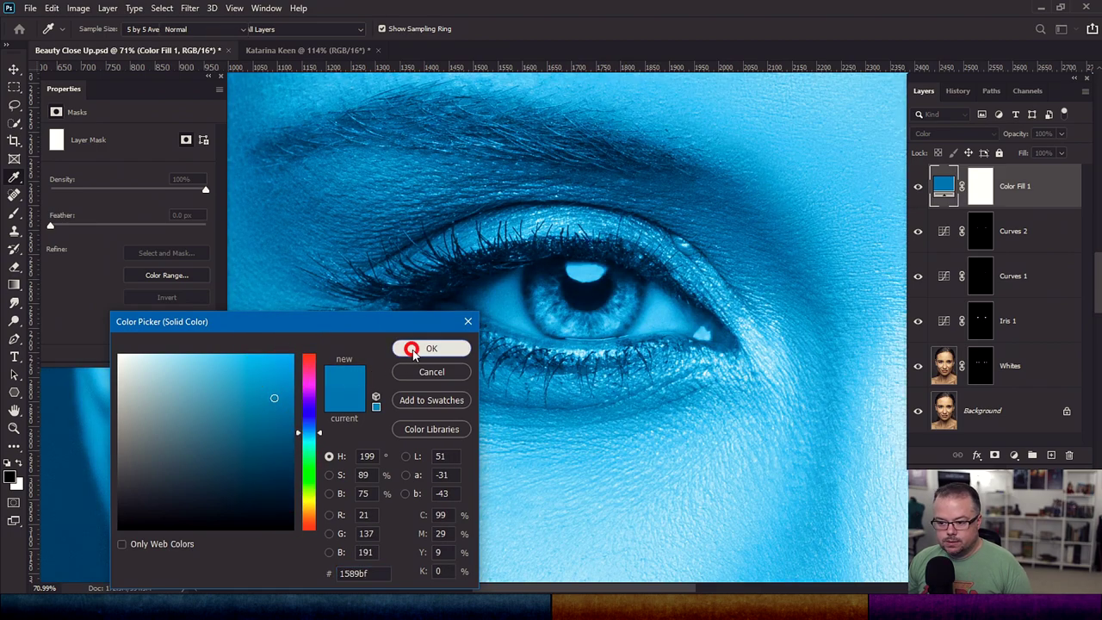
click(983, 193)
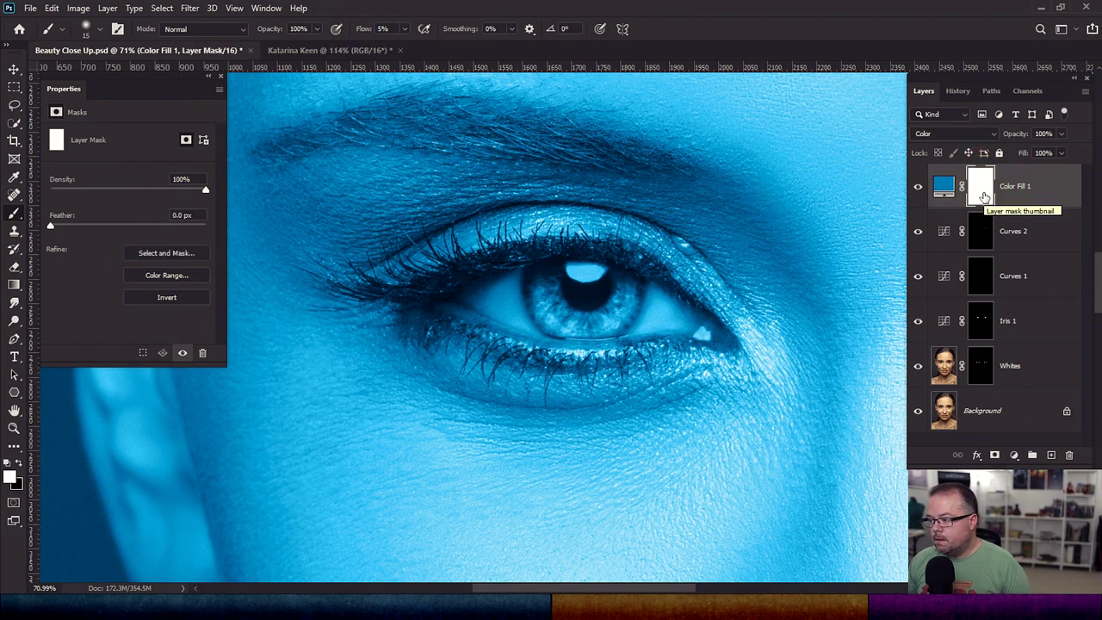
key(ctrl+i)
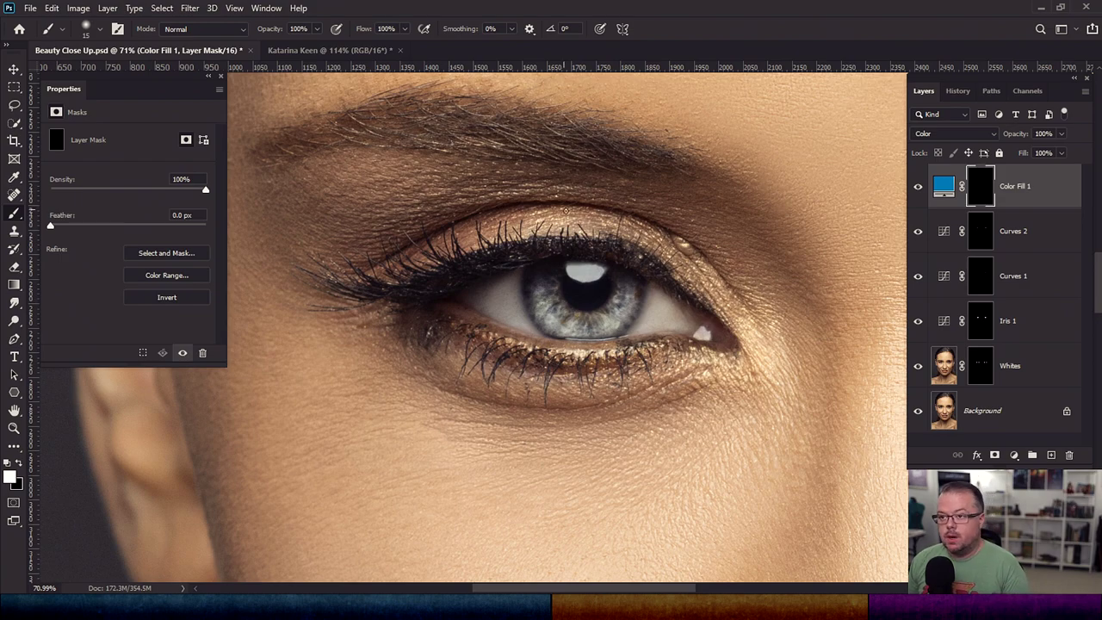
Paint white on the Color Fill 1 mask over both irises with a brush of size 40 at 100% flow
key(bracketright)
key(bracketright)
key(bracketright)
key(bracketright)
key(bracketright)
mouse_move(547, 284)
mouse_down()
mouse_move(557, 323)
mouse_move(547, 307)
mouse_move(572, 327)
mouse_move(609, 324)
mouse_move(627, 279)
mouse_move(597, 324)
mouse_move(617, 280)
mouse_move(626, 279)
mouse_move(630, 308)
mouse_move(590, 328)
mouse_move(553, 317)
mouse_move(535, 282)
mouse_move(539, 306)
mouse_move(547, 285)
mouse_move(563, 322)
mouse_move(549, 316)
mouse_move(608, 325)
mouse_up()
drag(734, 425, 147, 423)
drag(665, 357, 492, 369)
mouse_move(487, 300)
mouse_down()
mouse_move(499, 347)
mouse_move(544, 357)
mouse_move(580, 329)
mouse_move(572, 299)
mouse_move(586, 306)
mouse_up()
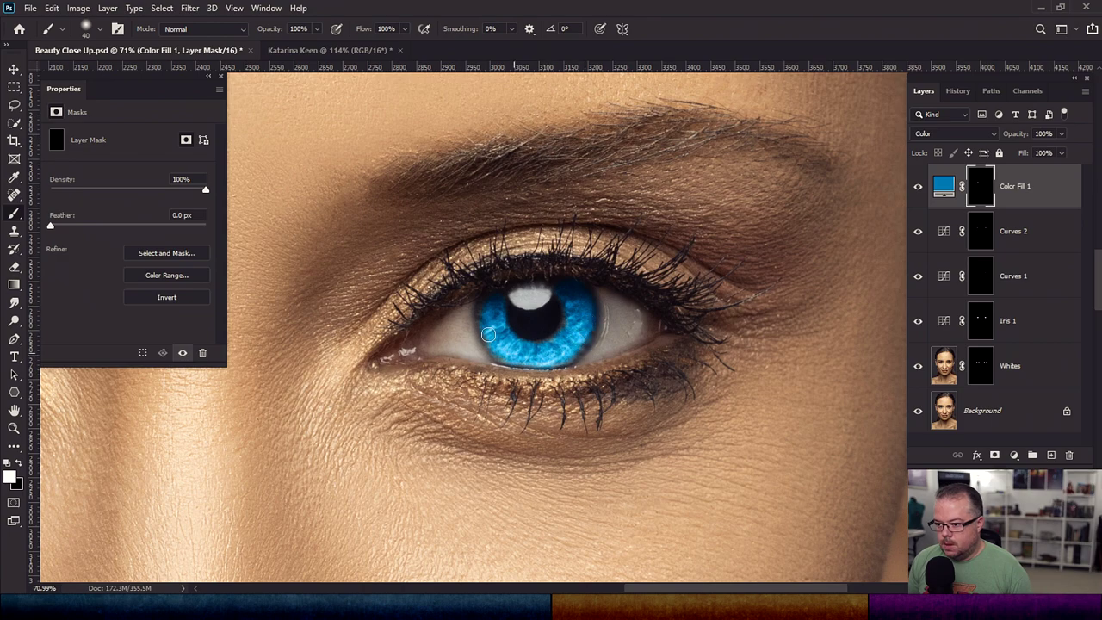
Lower the Color Fill 1 layer's opacity to 21%
drag(1012, 370, 888, 345)
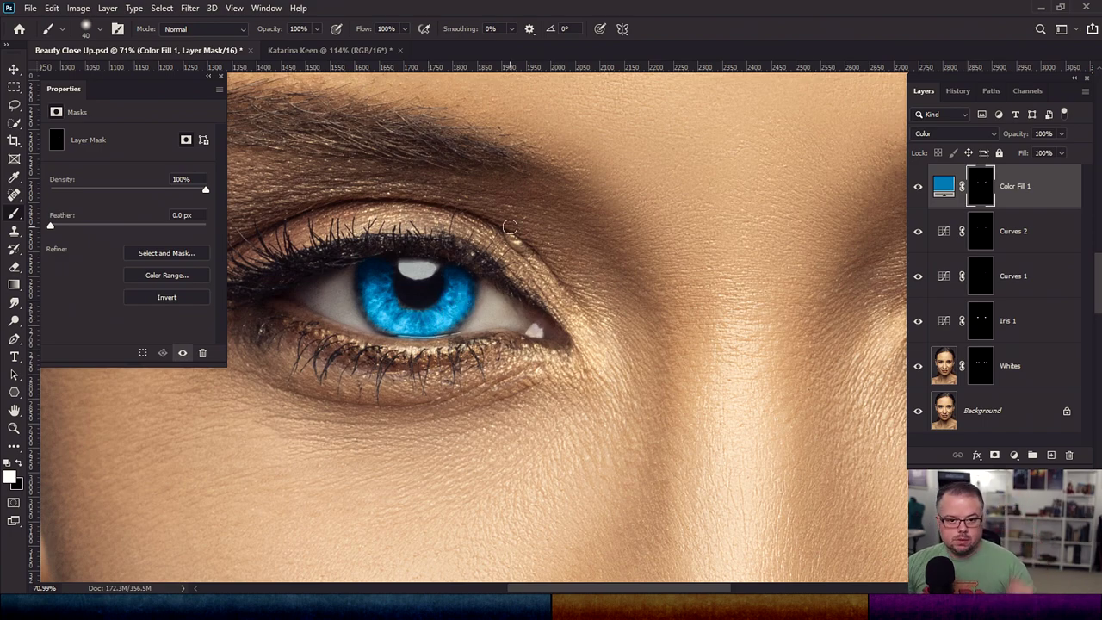
click(1063, 135)
drag(1063, 148, 1013, 153)
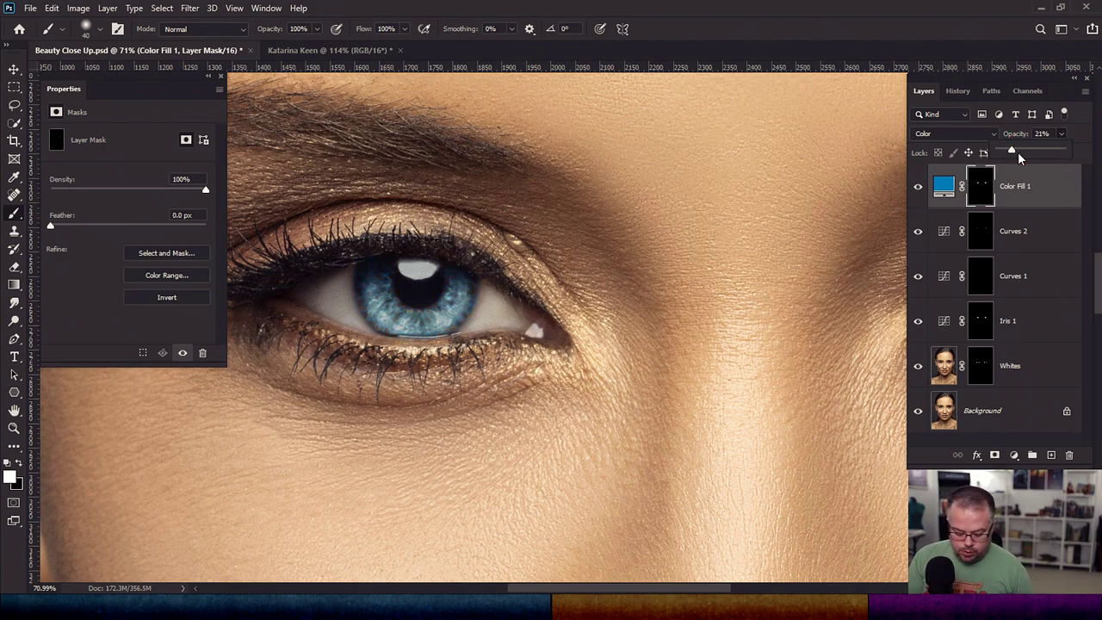
Darken the Color Fill 1 layer's color to 105a7d
key(ctrl+0)
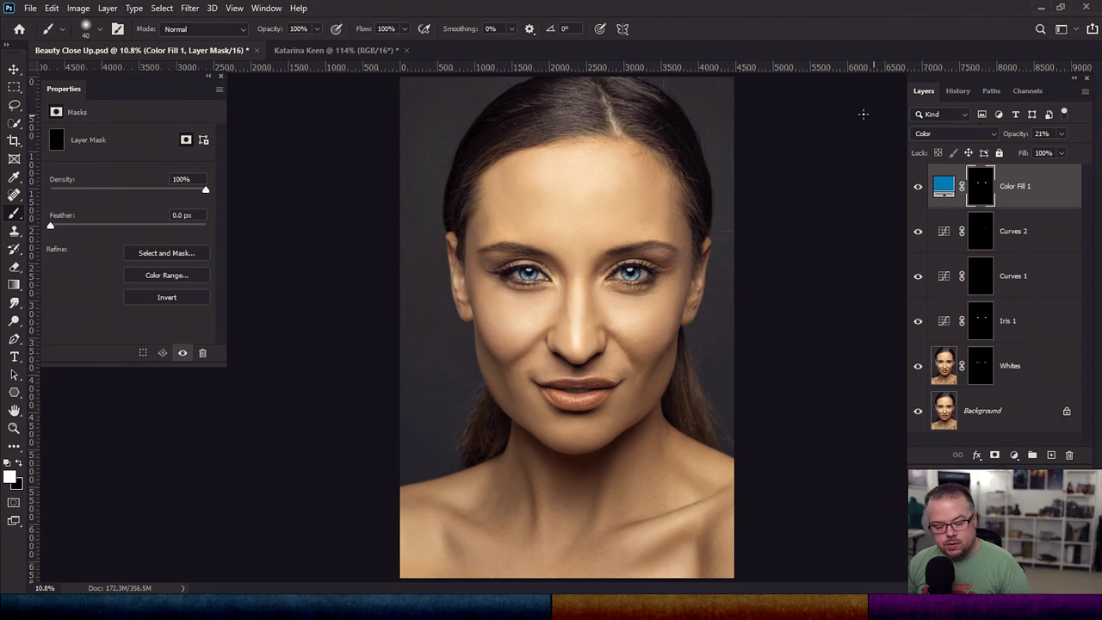
double_click(944, 187)
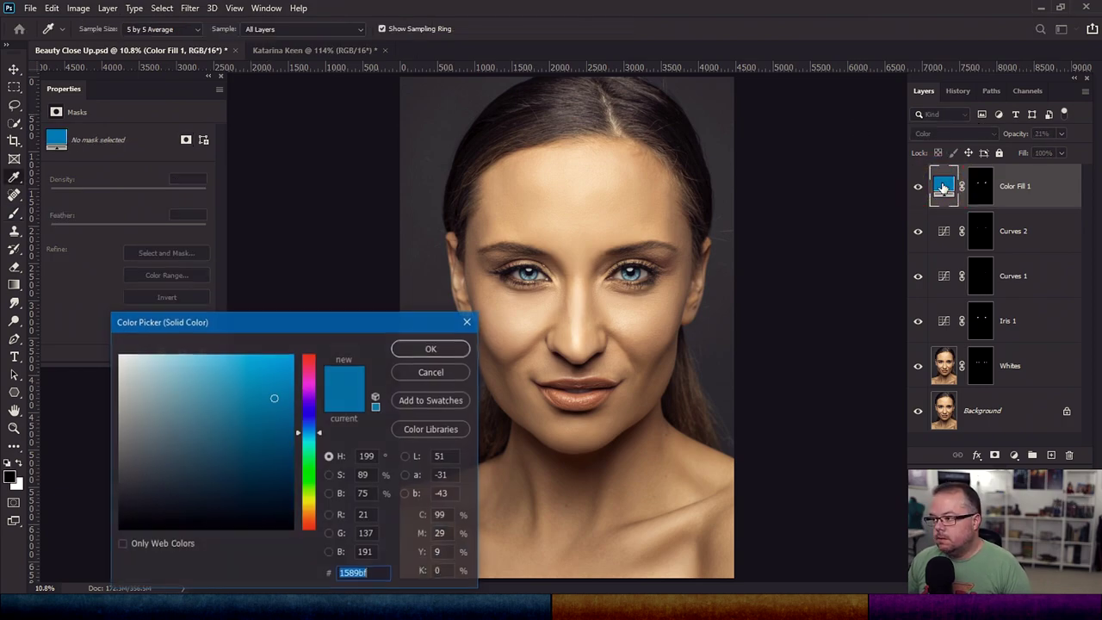
drag(273, 423, 271, 439)
click(431, 349)
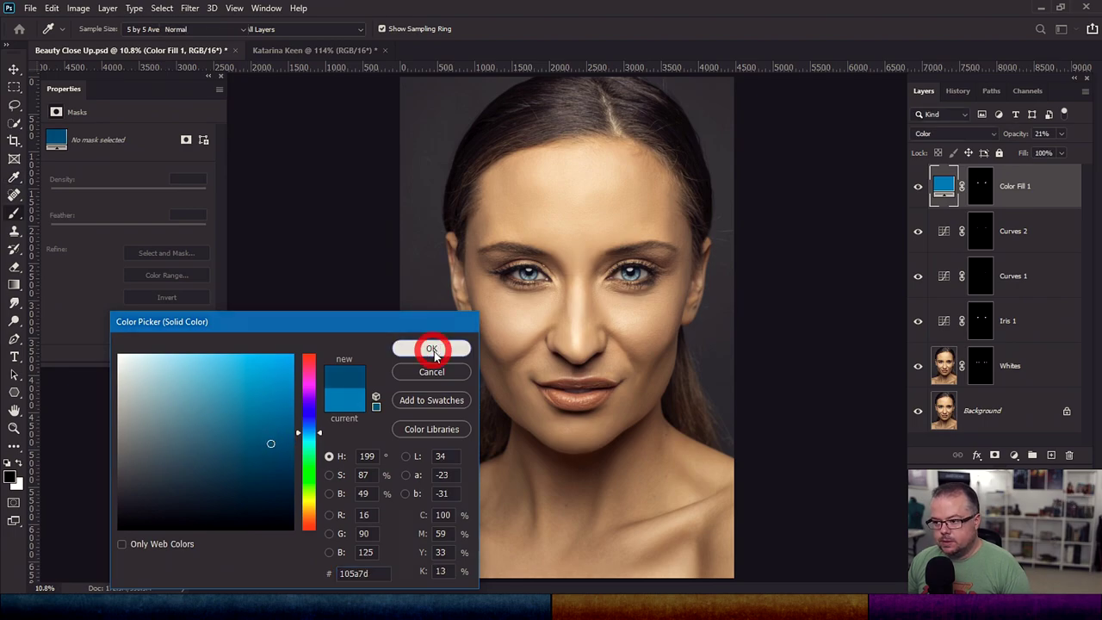
Compare the irises up close with the Color Fill 1 layer hidden and shown
scroll(622, 284, up, 8)
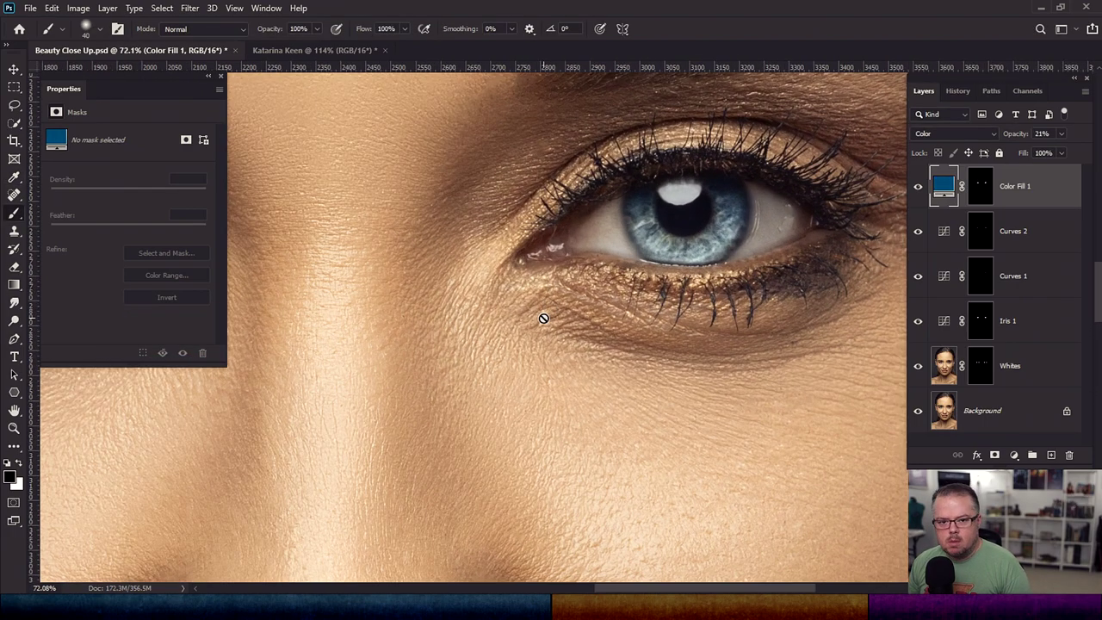
scroll(541, 323, left, 5)
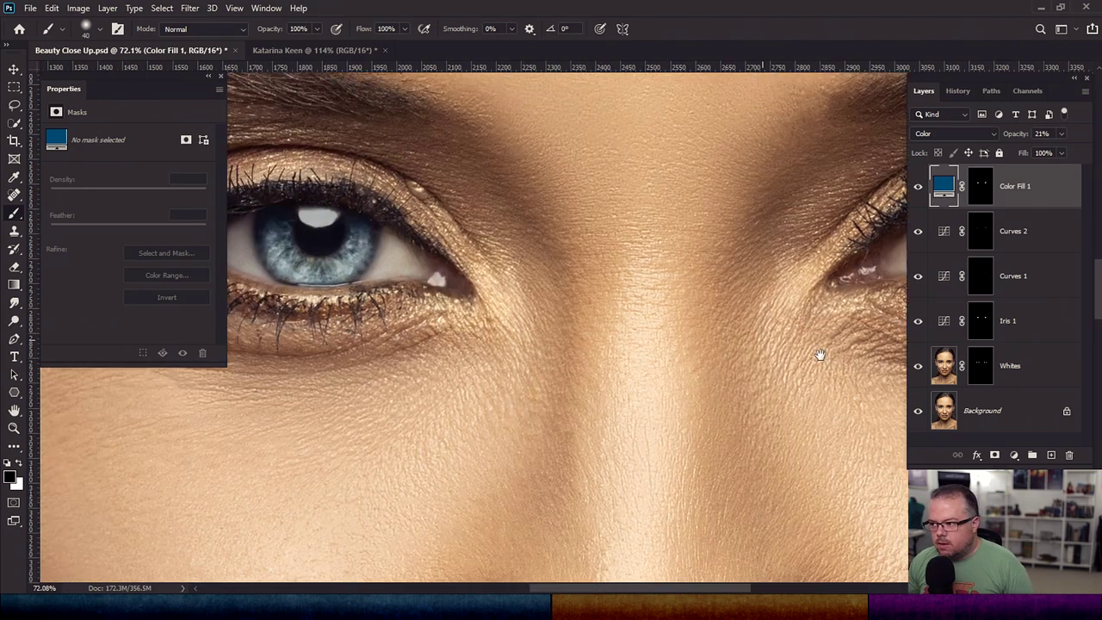
click(918, 186)
click(918, 188)
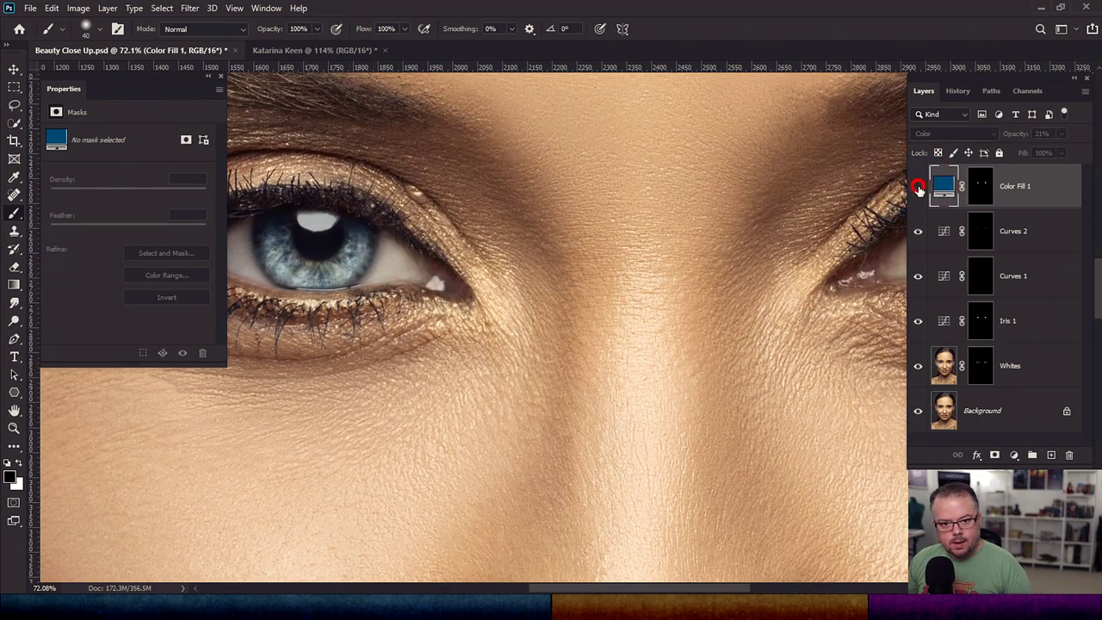
click(918, 188)
click(918, 188)
click(918, 188)
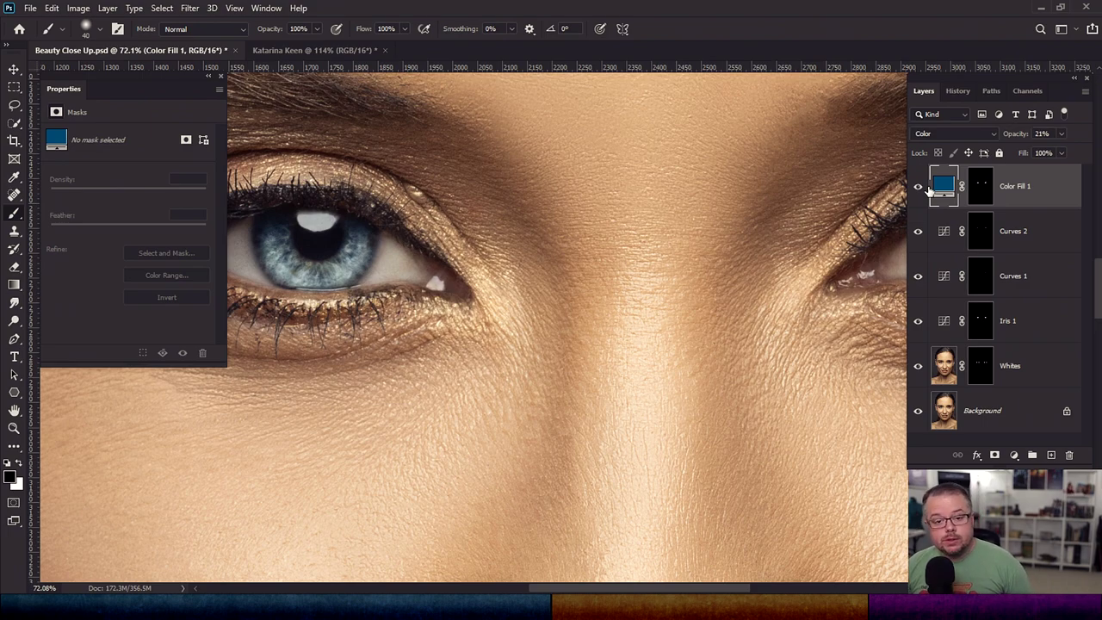
In the Color Fill 1 layer's Blend If settings, split the Underlying Layer's dark slider to 99 / 184
double_click(1062, 184)
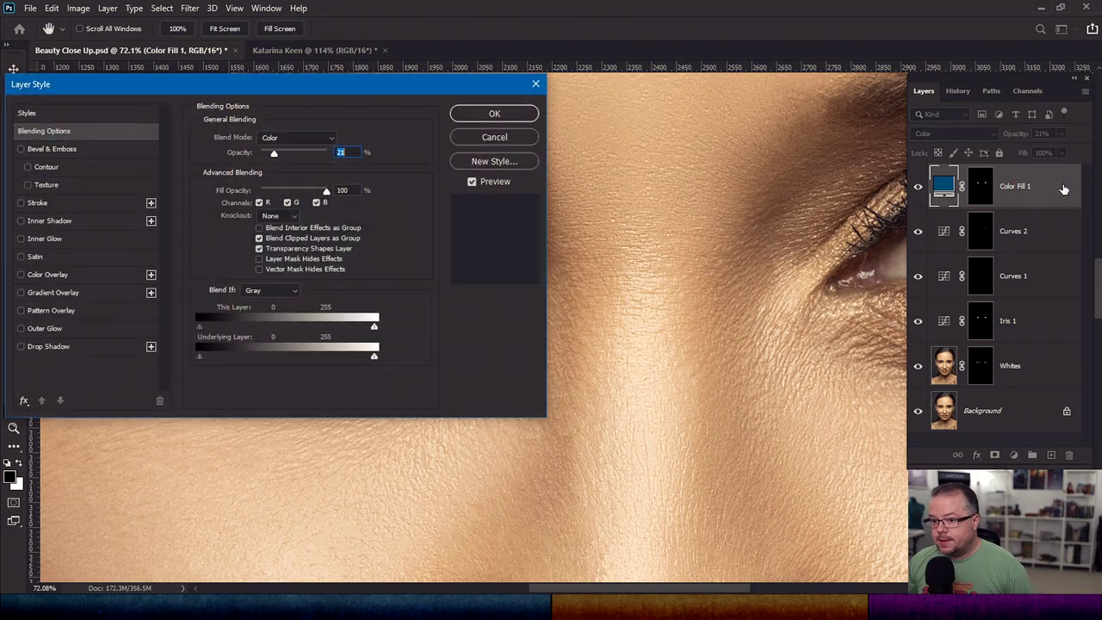
drag(142, 84, 421, 138)
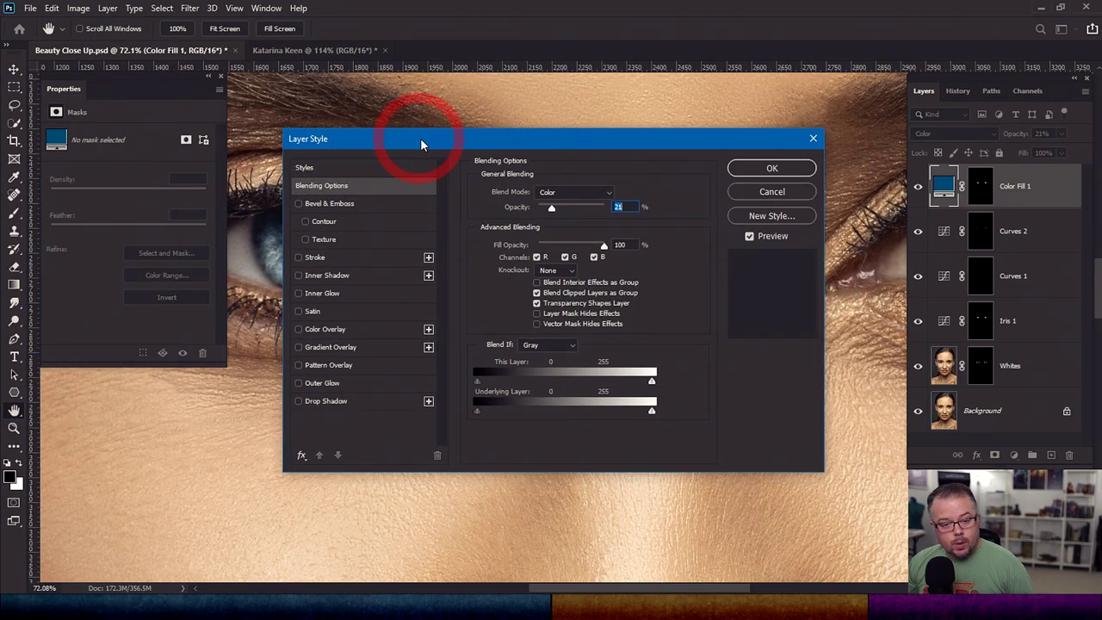
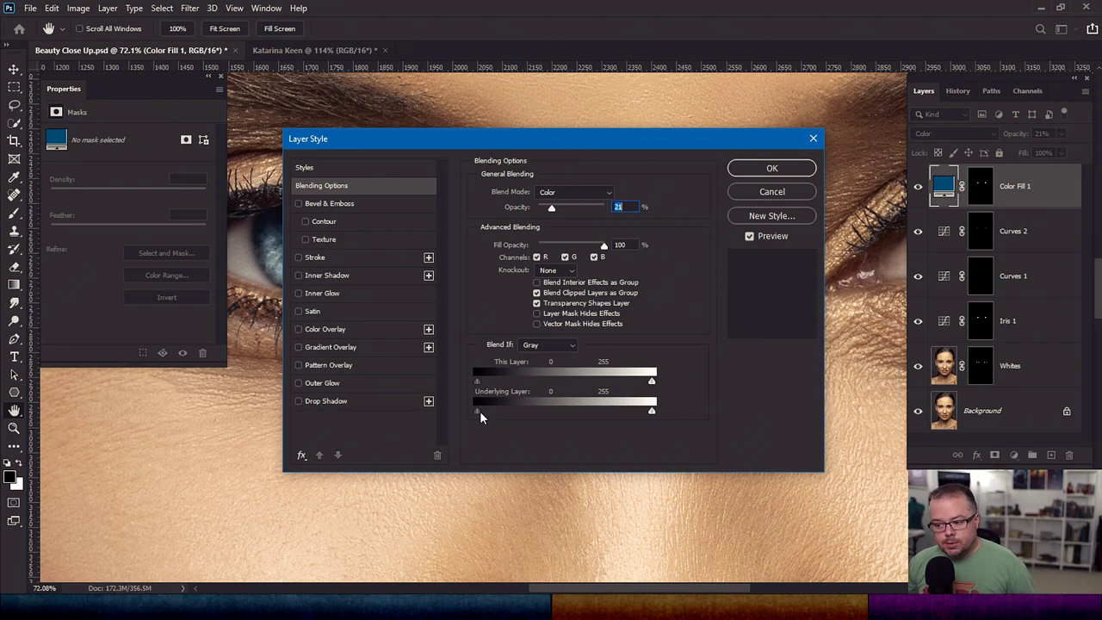
key(alt)
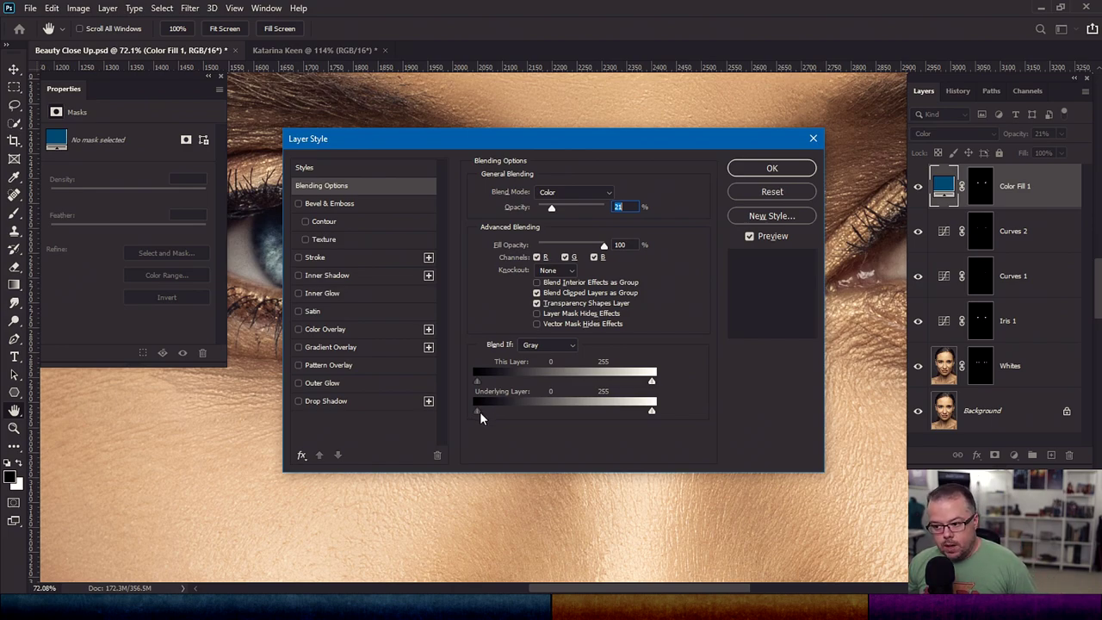
drag(481, 412, 489, 414)
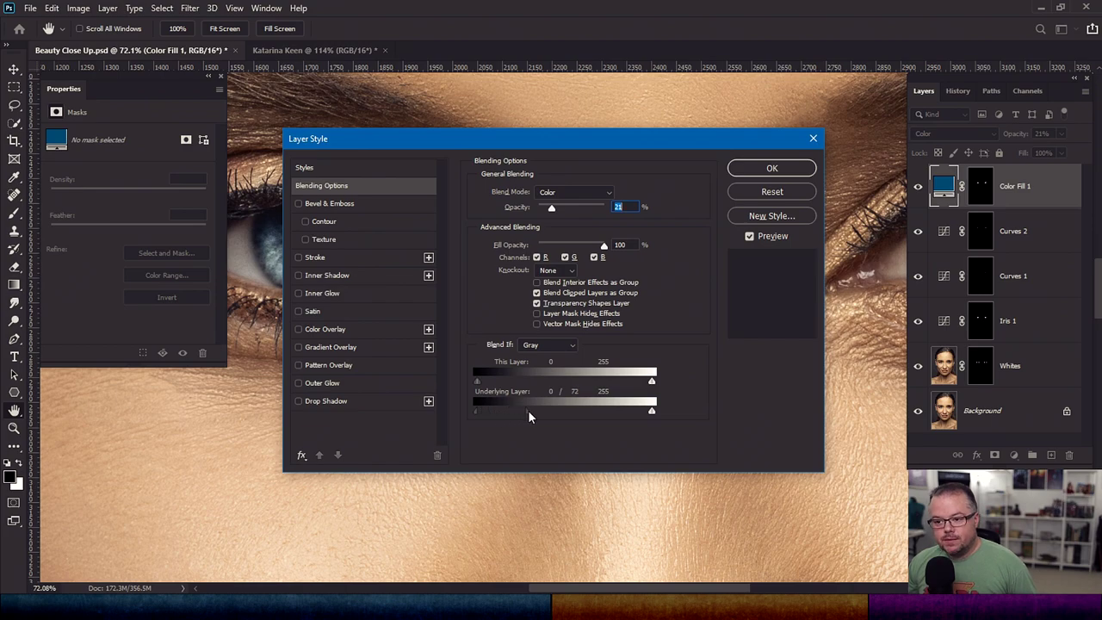
drag(568, 131, 827, 130)
key(alt)
drag(795, 410, 775, 416)
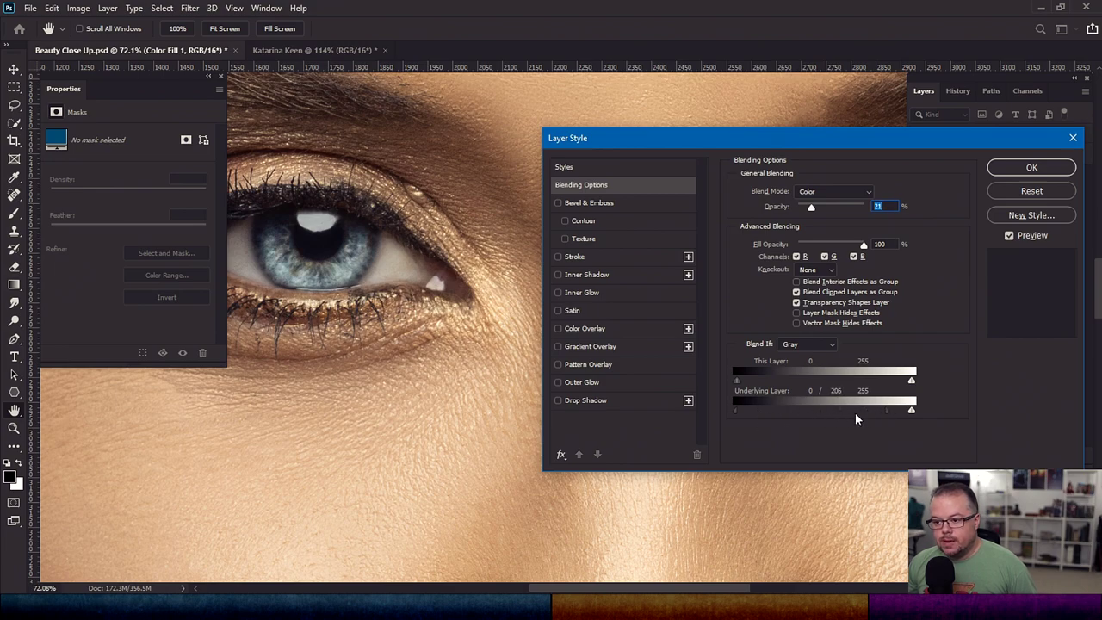
drag(856, 413, 866, 412)
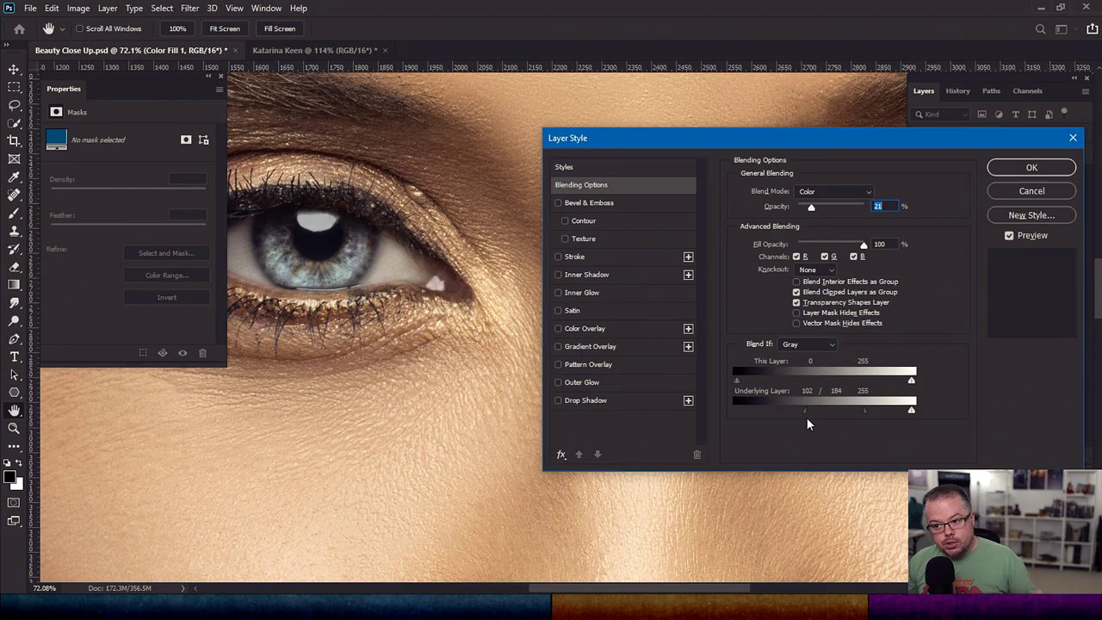
drag(807, 419, 805, 419)
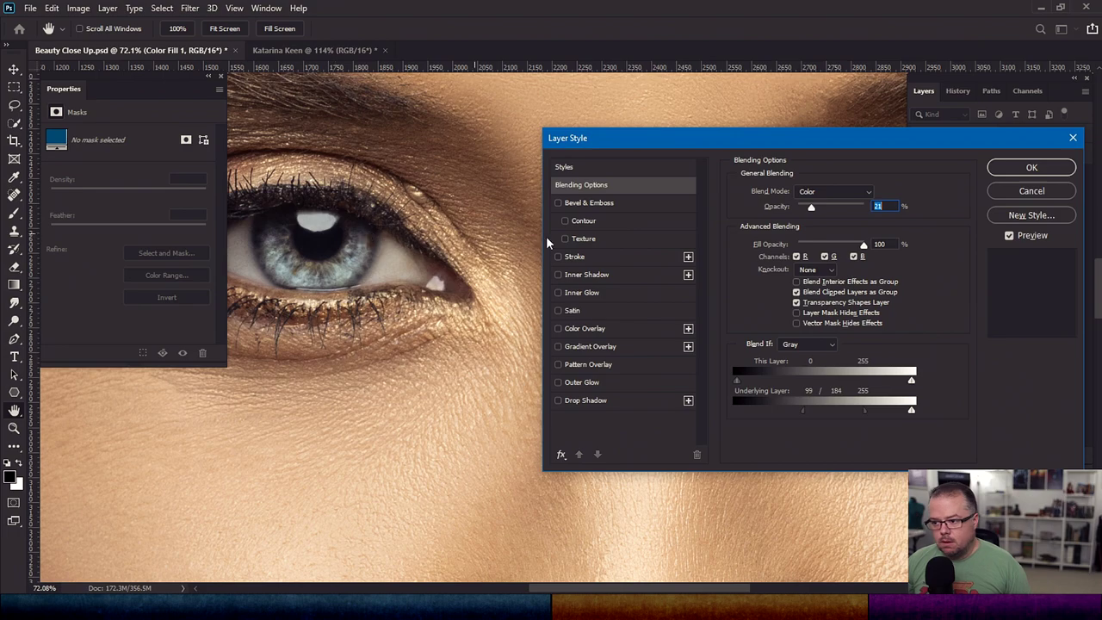
click(1032, 167)
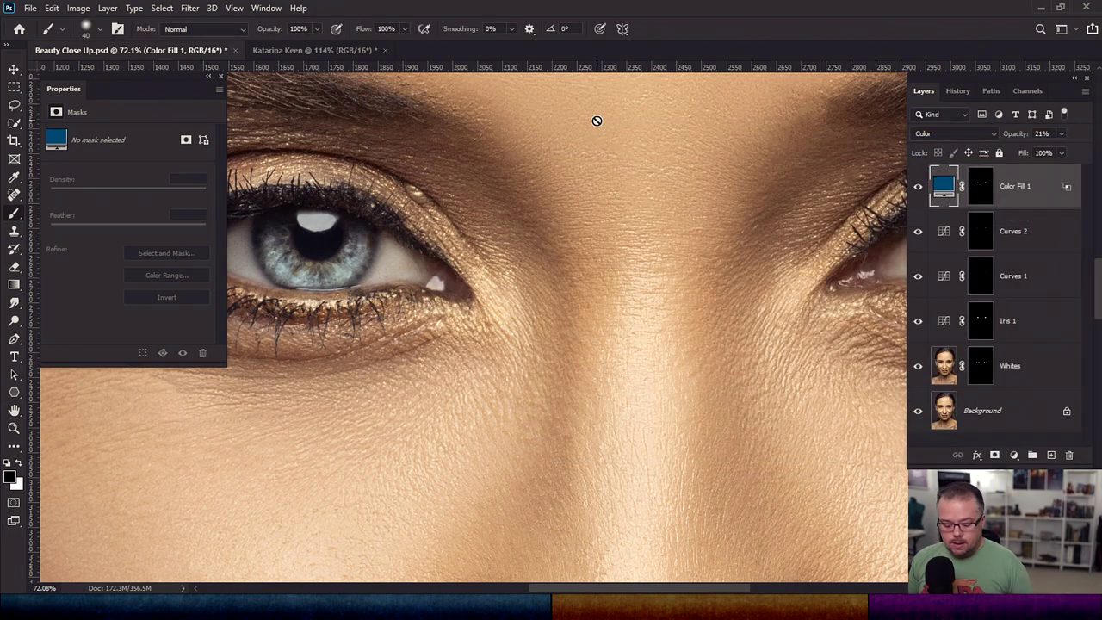
Examine the effect of the Color Fill 1 layer on both eyes by hiding and showing it at different magnifications
key(ctrl+0)
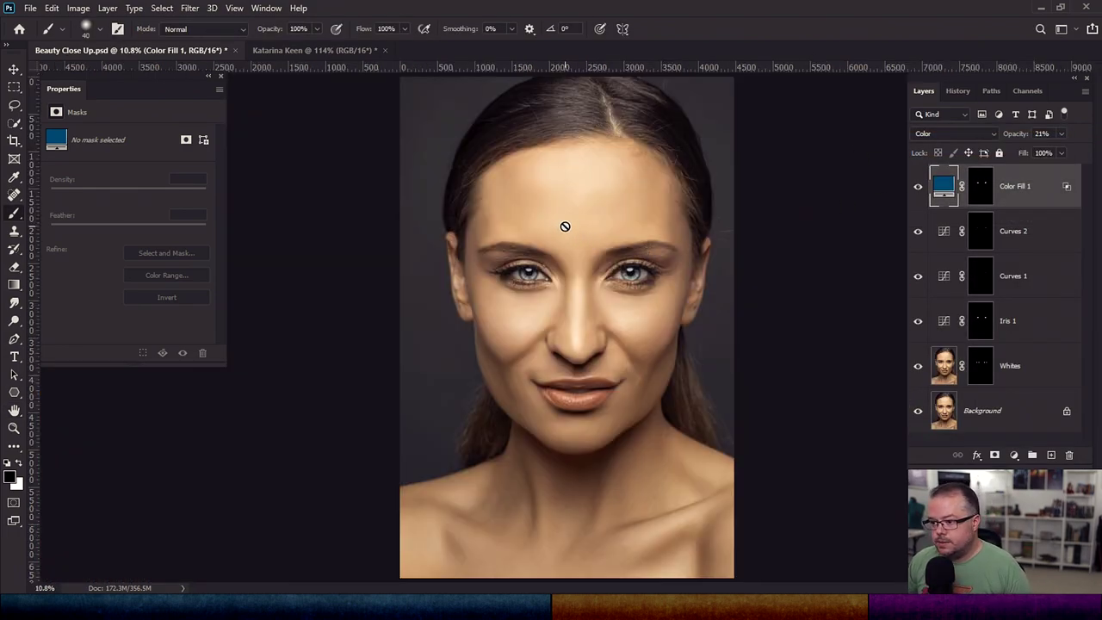
click(919, 187)
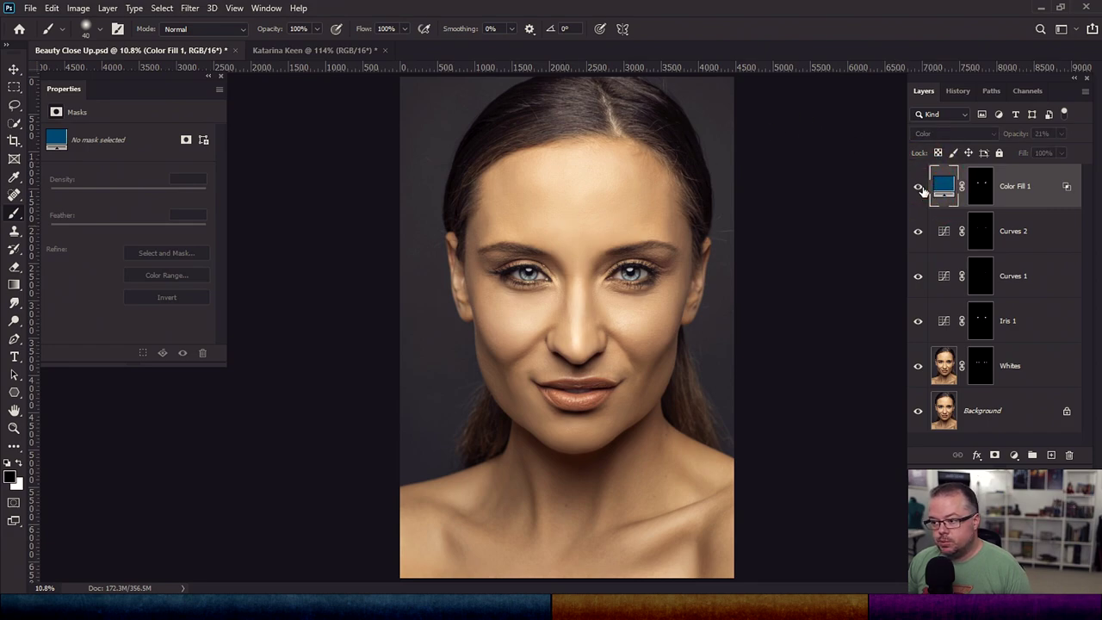
scroll(603, 246, up, 3)
scroll(545, 285, up, 3)
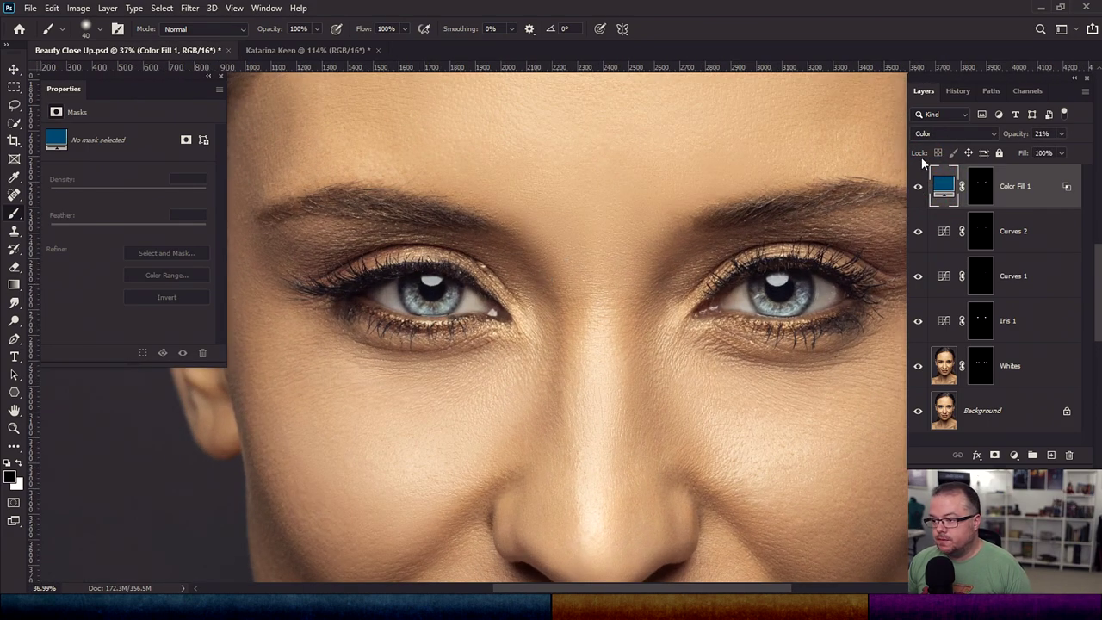
click(918, 189)
click(919, 188)
click(918, 188)
click(918, 187)
click(918, 189)
click(919, 188)
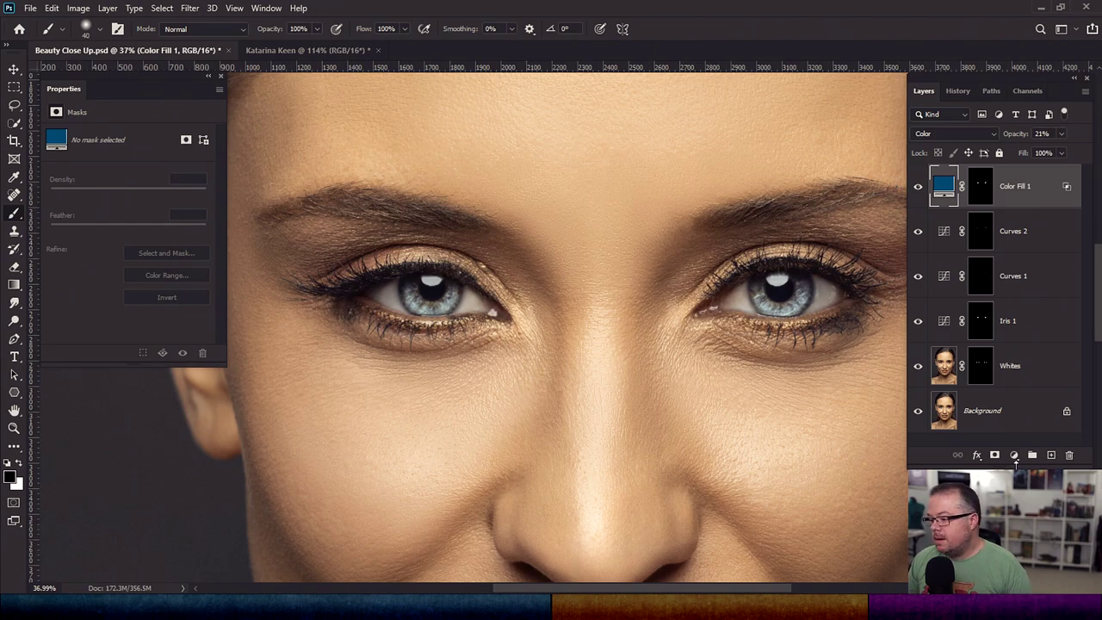
Add a Solid Color fill layer in orange 9e620c above Color Fill 1
click(1014, 456)
click(1030, 218)
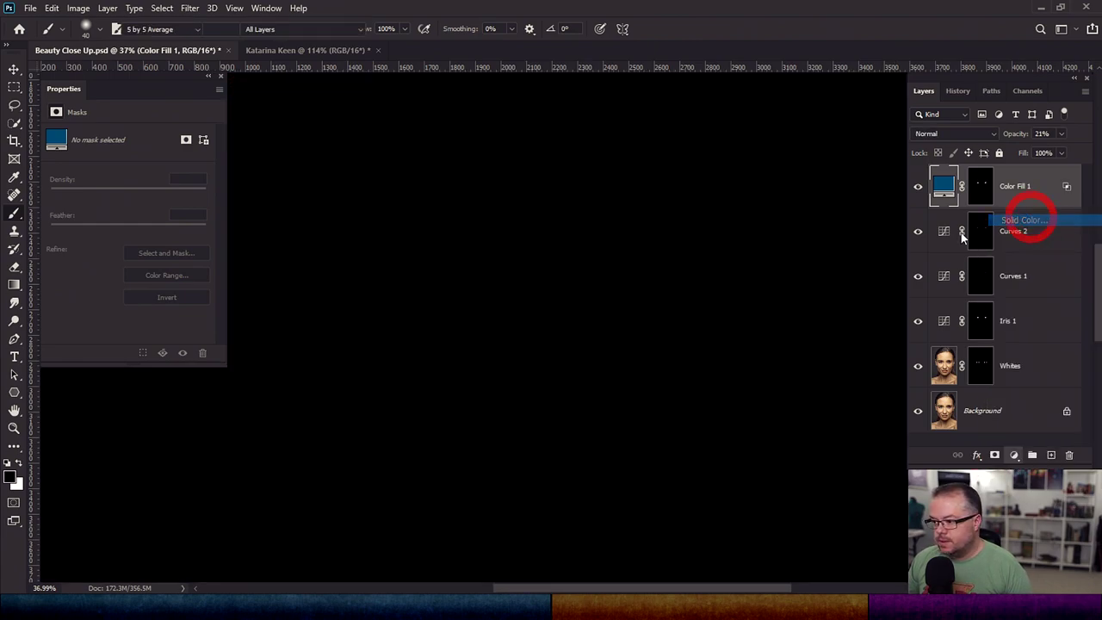
drag(312, 522, 312, 515)
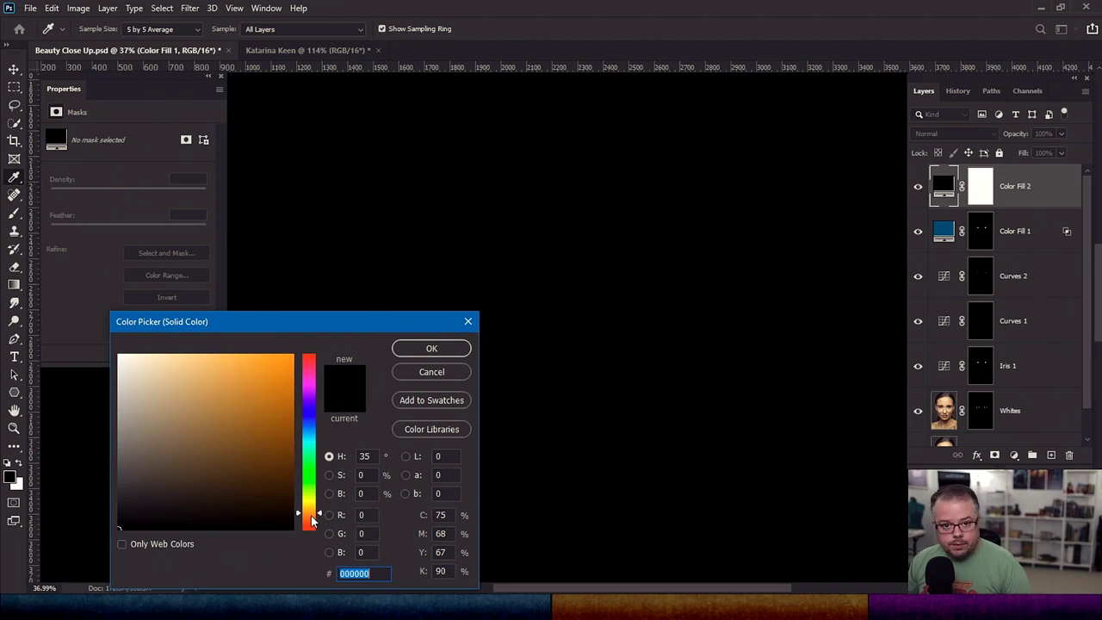
drag(284, 412, 268, 427)
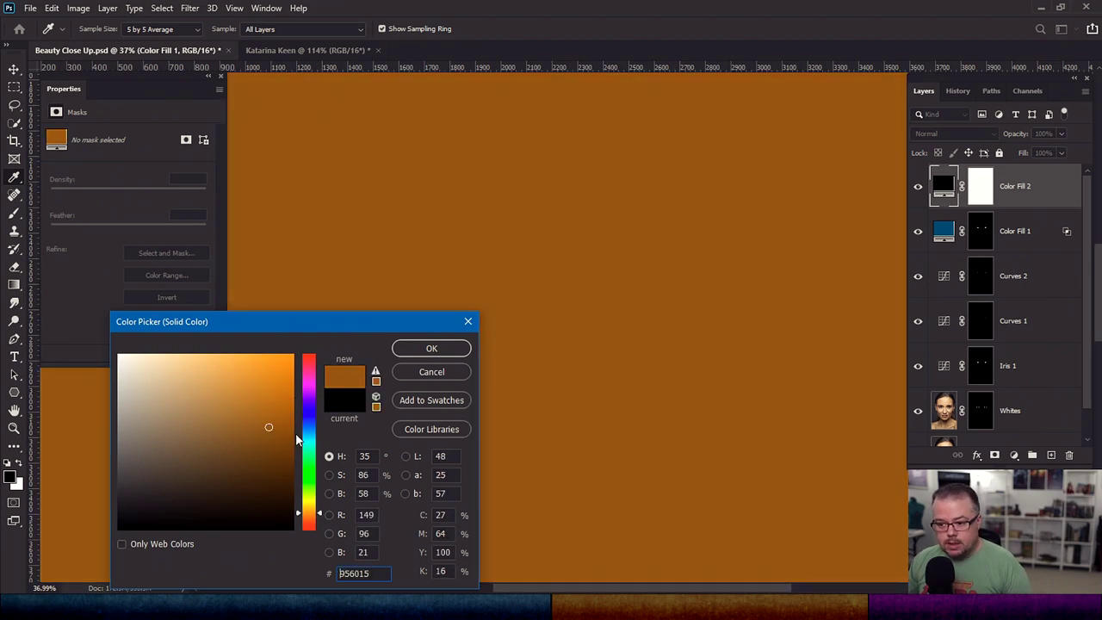
click(280, 421)
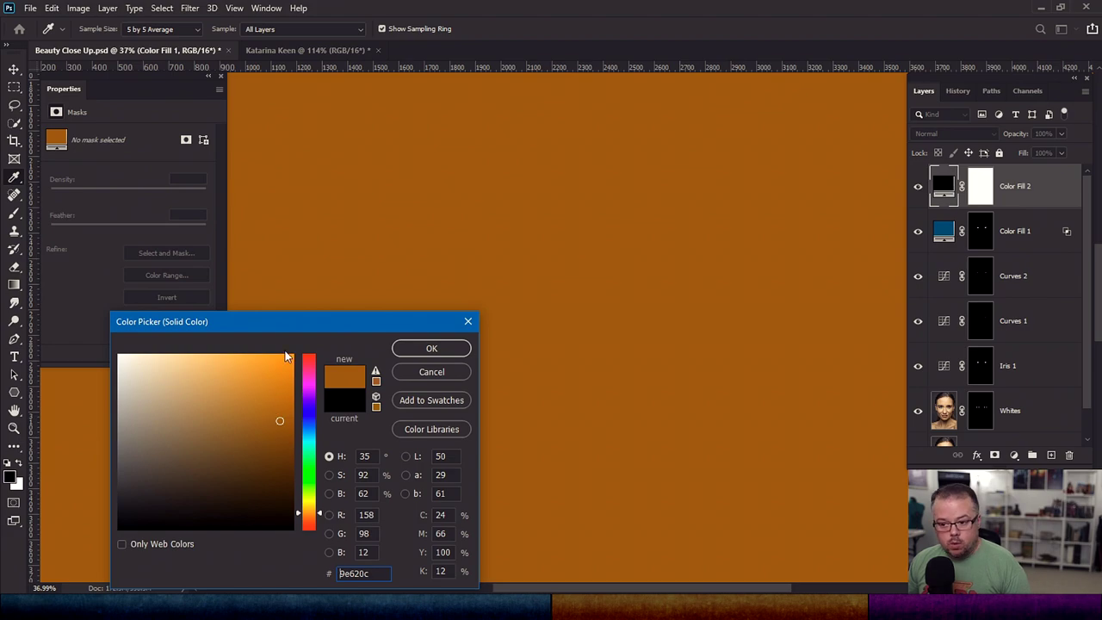
click(432, 348)
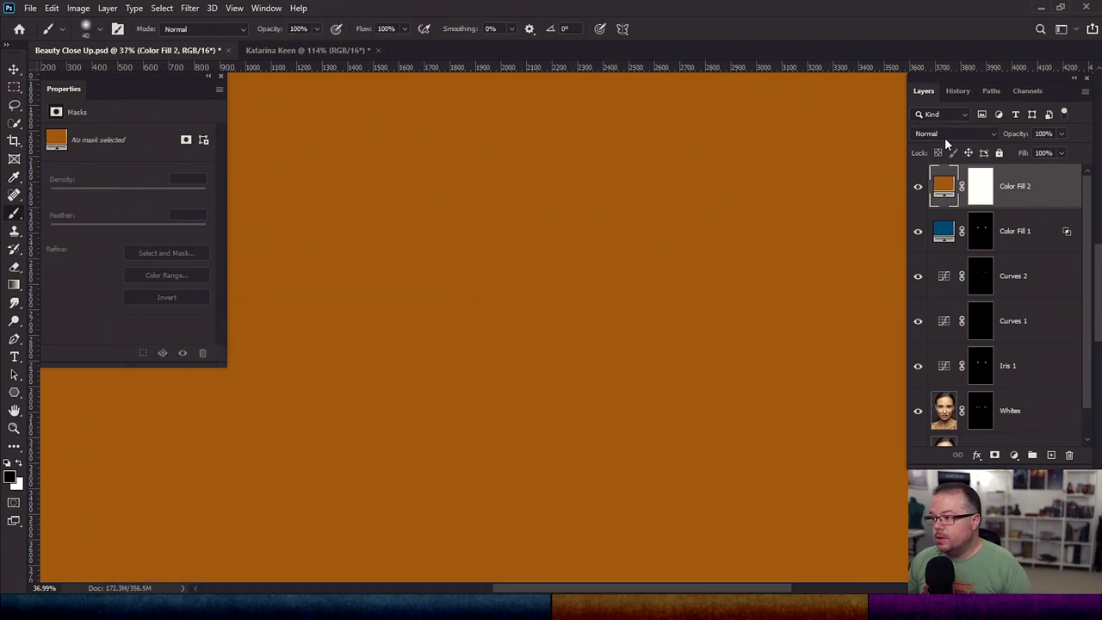
Set the Color Fill 2 layer's blending mode to Color Dodge and invert its mask to black
click(940, 137)
click(932, 260)
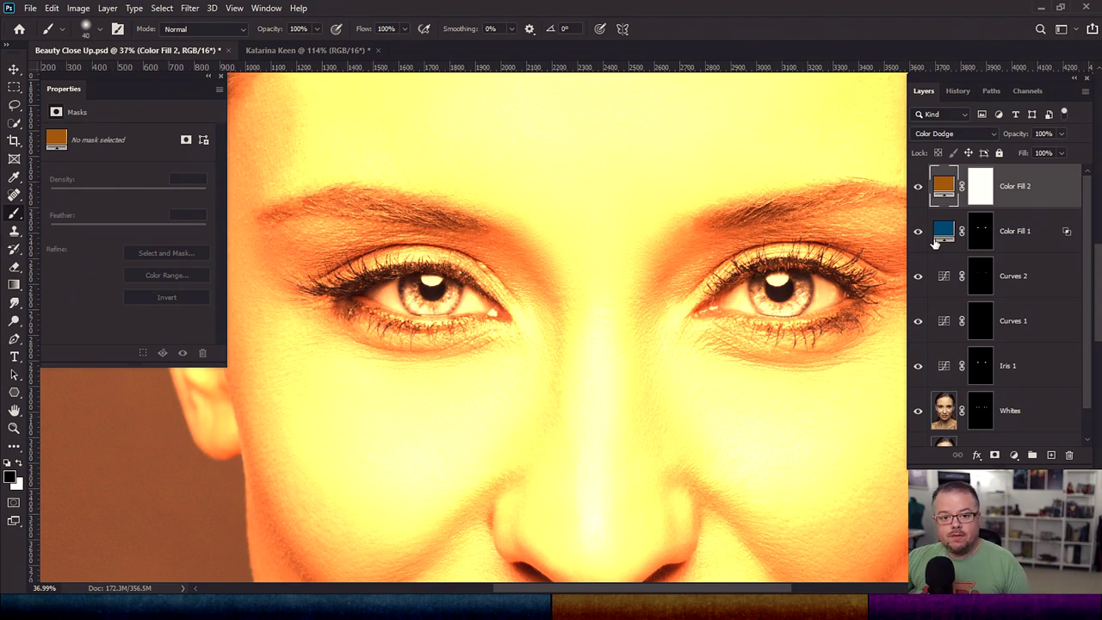
click(983, 191)
key(ctrl+i)
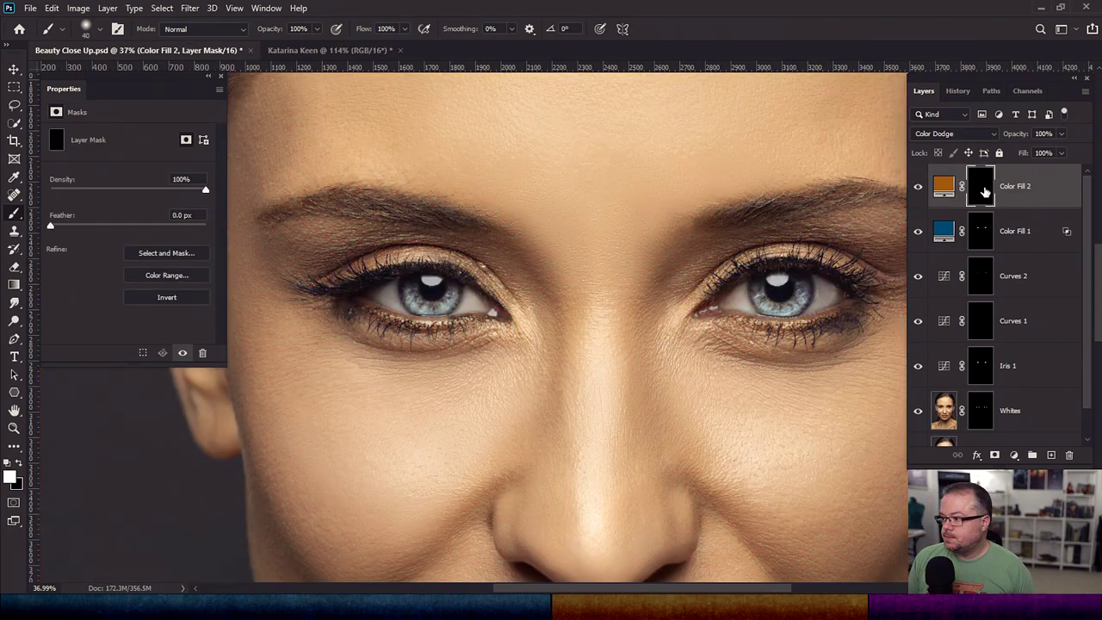
Paint white on the Color Fill 2 mask around the pupil and iris of the left-hand eye, using small brush sizes up to 20 at 10% flow
drag(465, 320, 577, 329)
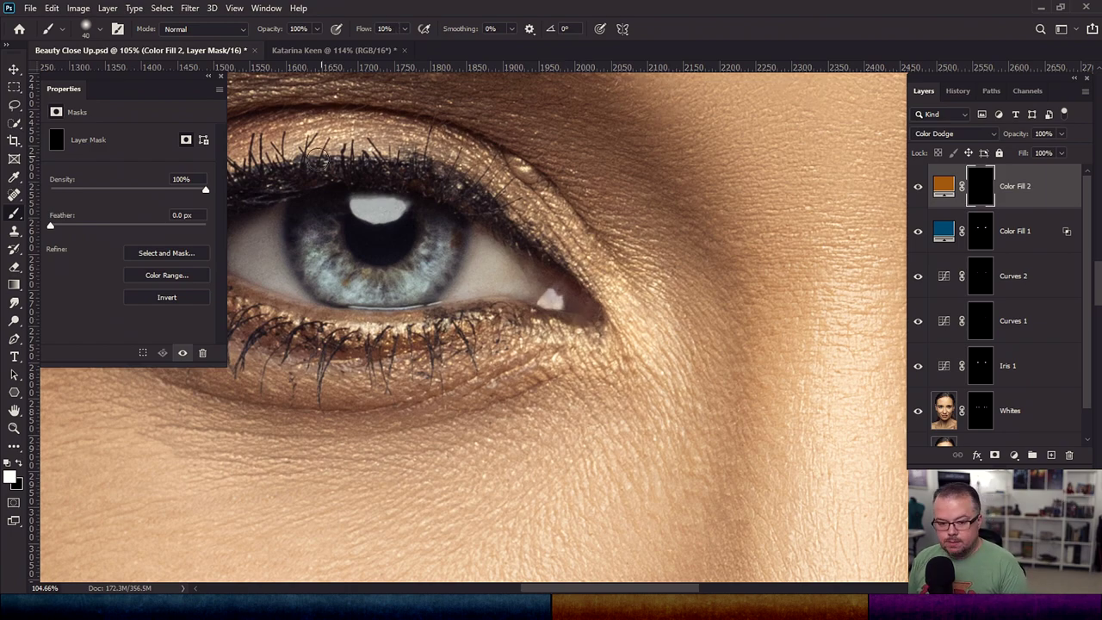
key(bracketleft)
key(bracketleft)
key(bracketleft)
key(bracketleft)
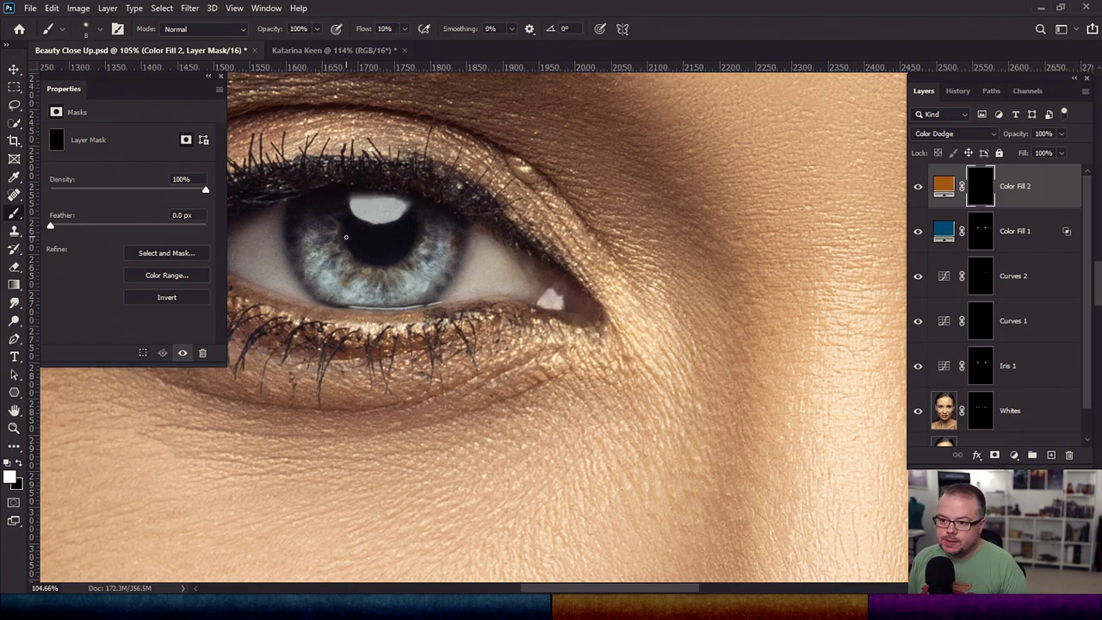
mouse_move(340, 245)
mouse_down()
mouse_move(364, 273)
mouse_move(405, 266)
mouse_up()
key(bracketright)
key(bracketright)
key(bracketright)
key(bracketright)
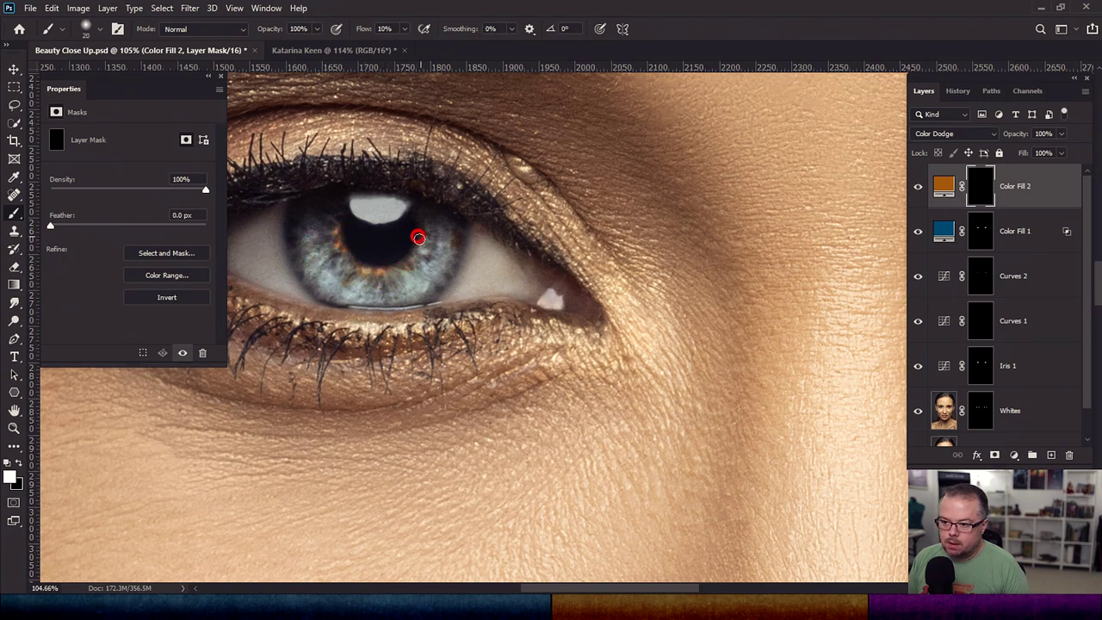
key(bracketleft)
mouse_move(387, 278)
mouse_down()
mouse_move(345, 280)
mouse_move(324, 250)
mouse_up()
key(bracketright)
key(bracketleft)
click(318, 241)
click(311, 243)
key(bracketright)
click(314, 280)
drag(371, 290, 416, 277)
click(403, 270)
Paint white on the Color Fill 2 mask around the pupil of the right-hand eye with the size 20 brush at 10% flow
drag(408, 269, 219, 455)
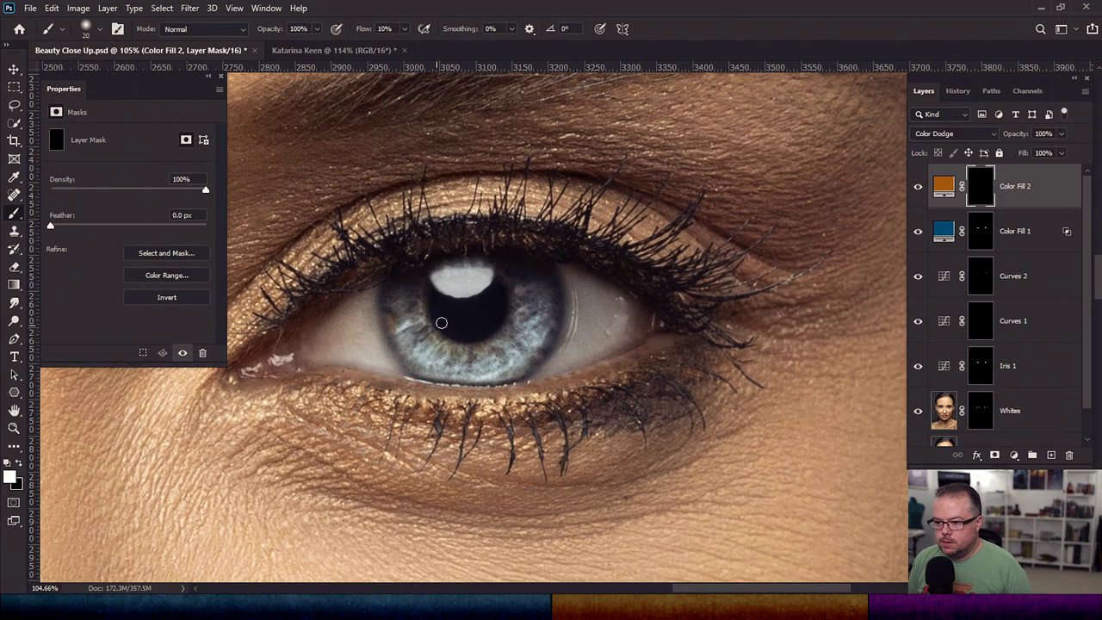
mouse_move(421, 301)
mouse_down()
mouse_move(443, 342)
mouse_move(471, 352)
mouse_move(506, 341)
mouse_move(518, 314)
mouse_move(510, 294)
mouse_move(519, 307)
mouse_move(526, 354)
mouse_move(475, 359)
mouse_up()
click(438, 345)
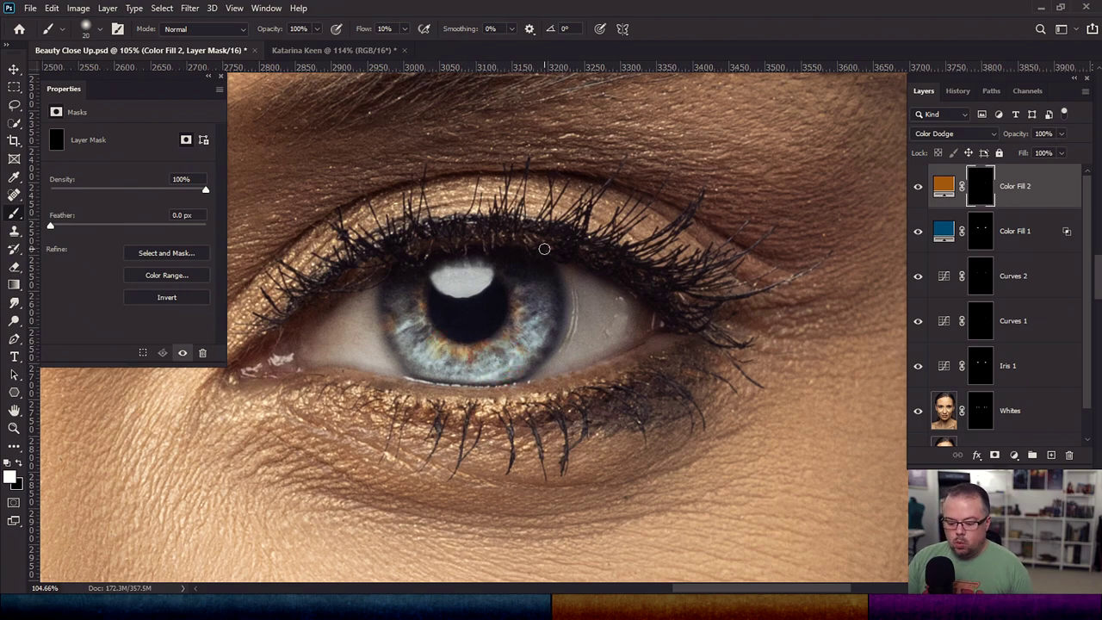
Lower the Color Fill 2 layer's opacity to 43% and compare both eyes with the layer hidden and shown
key(ctrl+minus)
key(ctrl+minus)
key(ctrl+minus)
key(ctrl+minus)
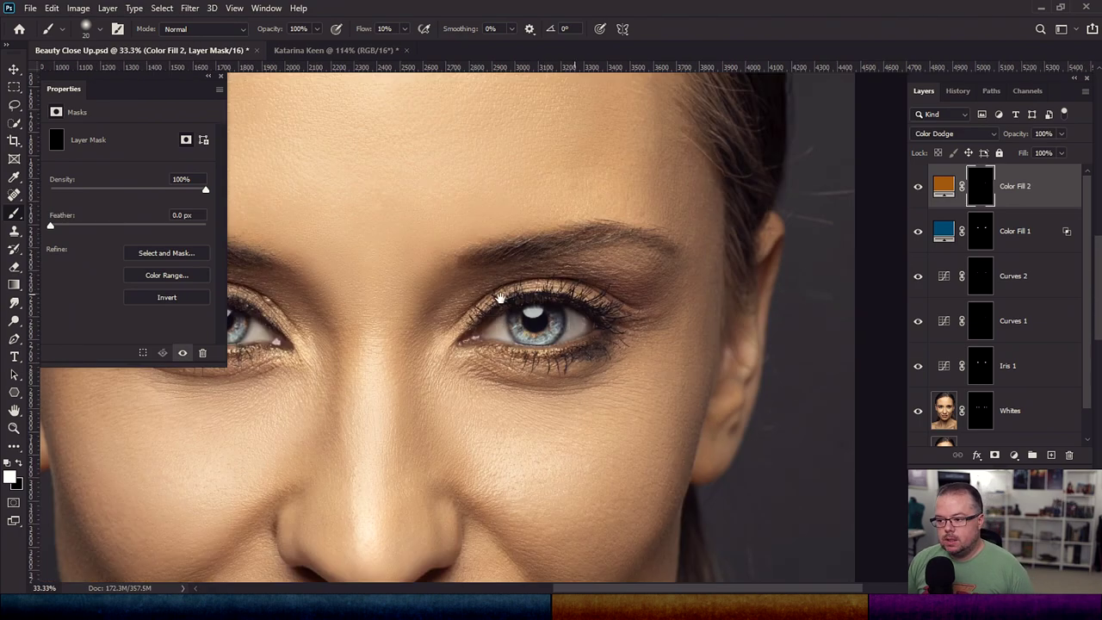
drag(446, 245, 593, 261)
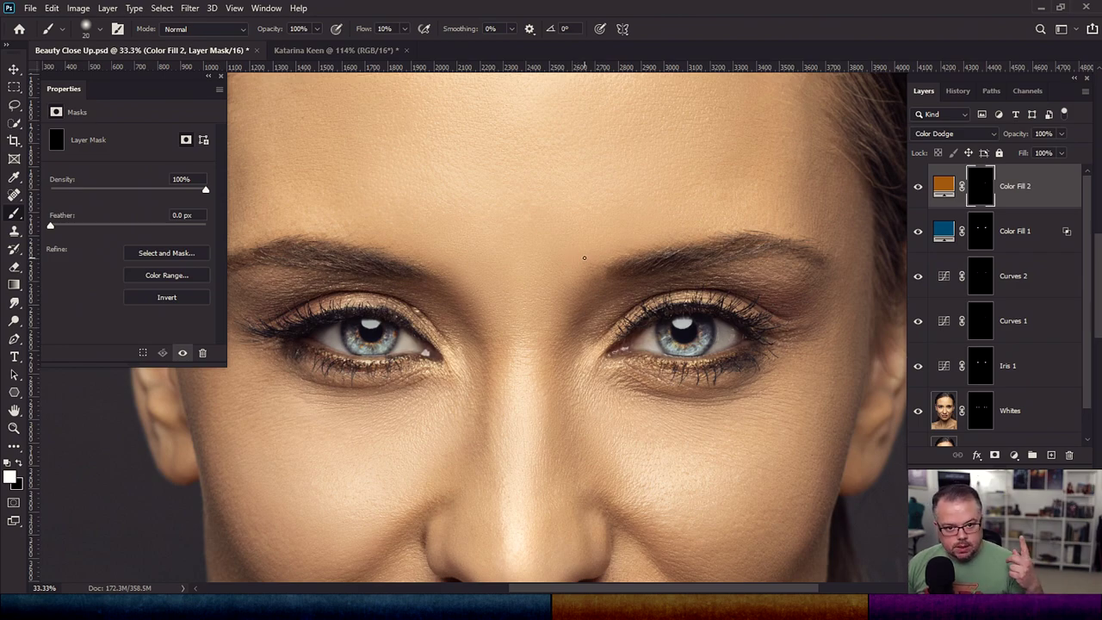
click(1062, 133)
drag(1067, 152, 1029, 158)
click(918, 186)
click(918, 187)
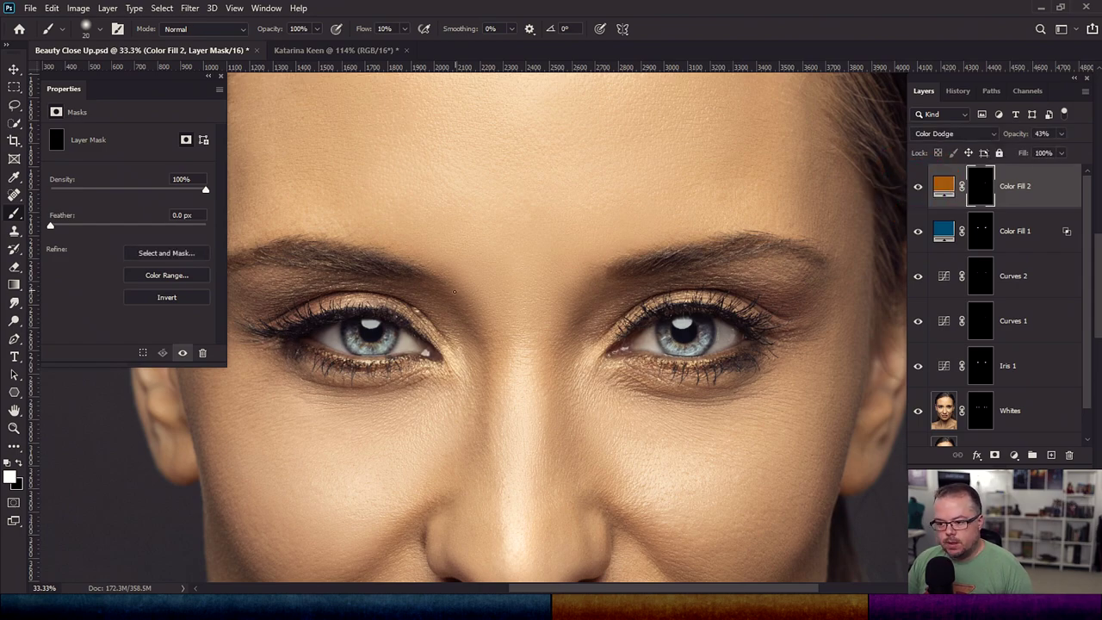
Compare the left-hand eye up close with the Color Fill 2 layer hidden and shown
scroll(459, 313, up, 4)
drag(479, 378, 598, 345)
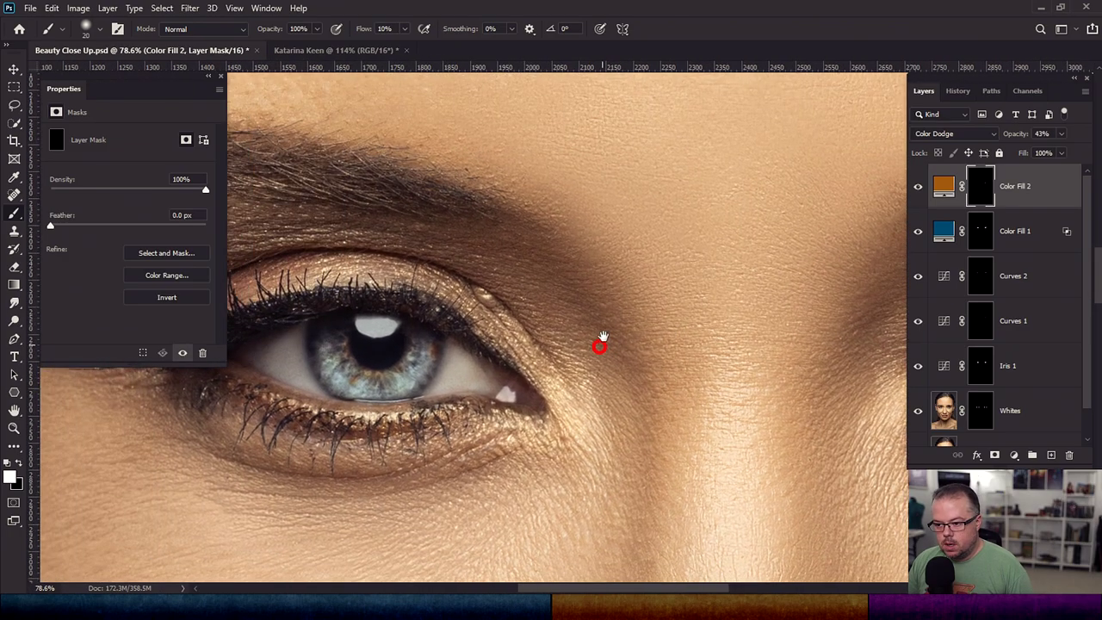
click(918, 189)
click(917, 189)
click(917, 190)
click(918, 189)
click(917, 190)
click(917, 189)
click(917, 190)
click(917, 187)
click(918, 188)
click(917, 188)
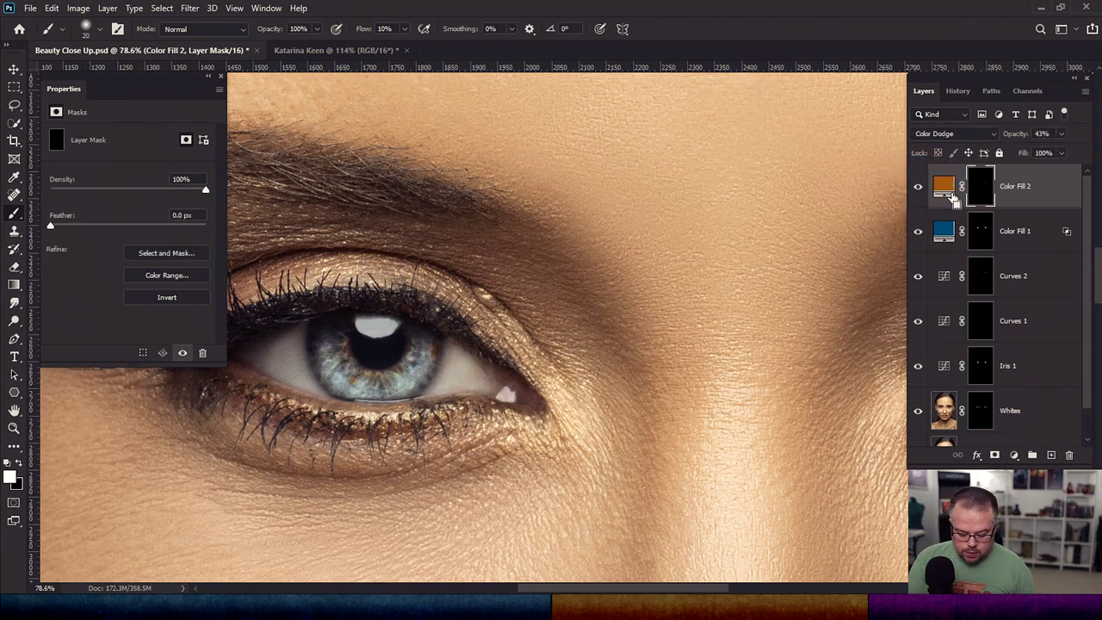
Stamp all visible layers into a new top layer and open Smart Sharpen on it, previewing the left-hand eye at 33%
key(ctrl+0)
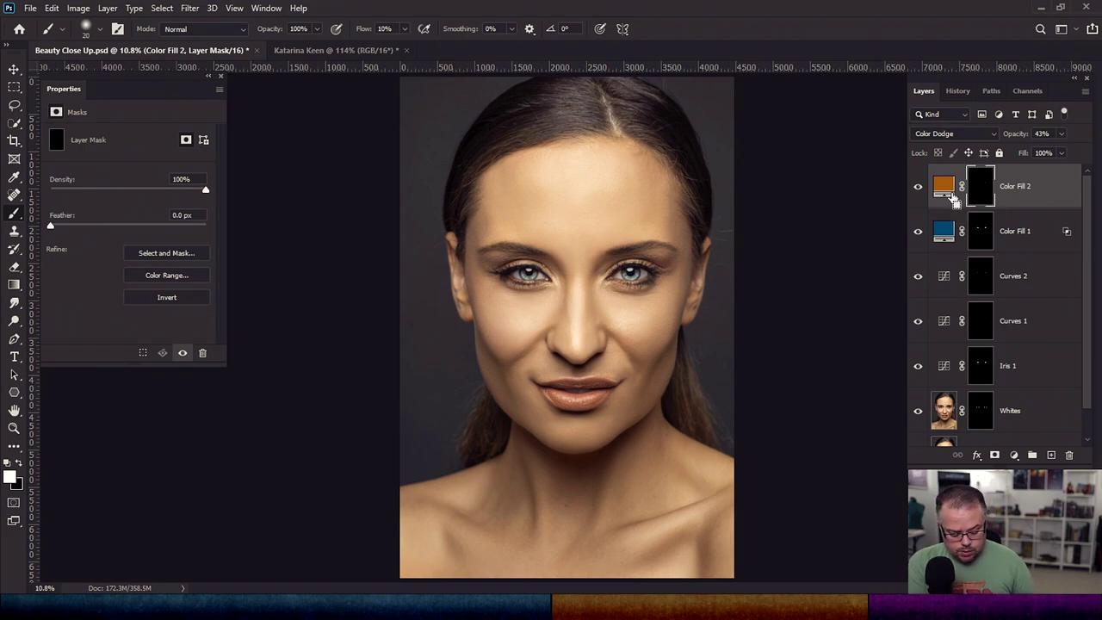
key(ctrl+alt+shift+e)
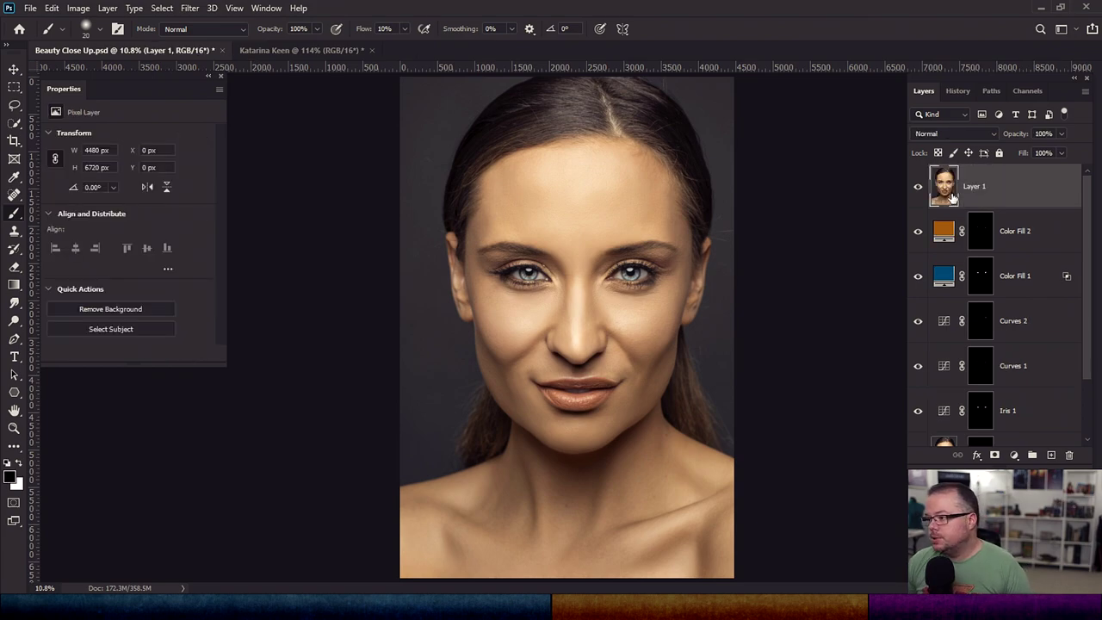
click(186, 9)
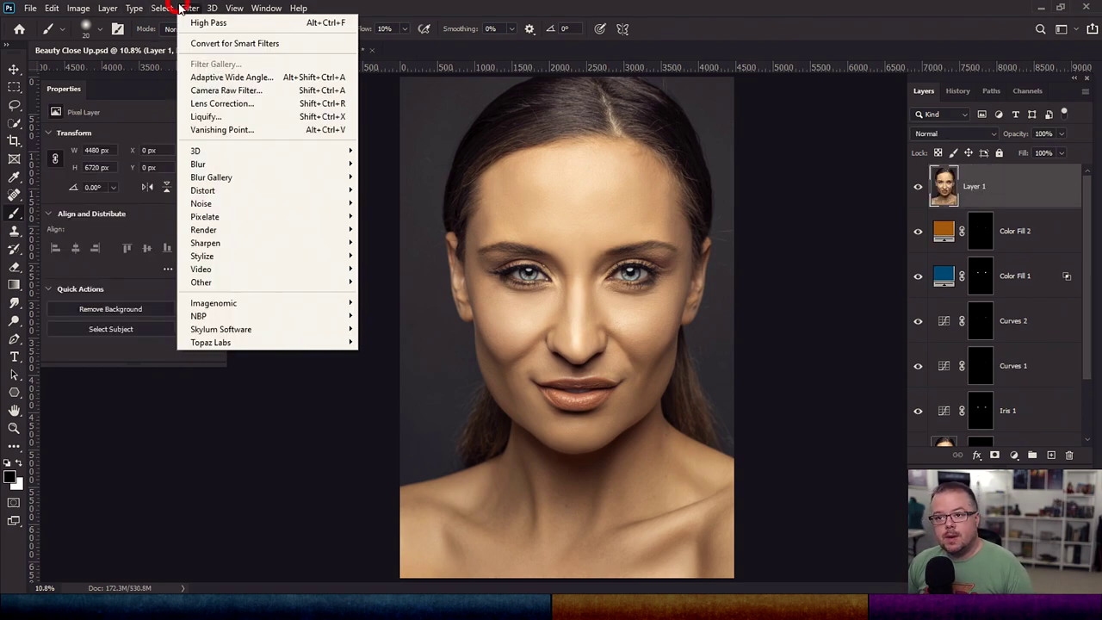
mouse_move(276, 248)
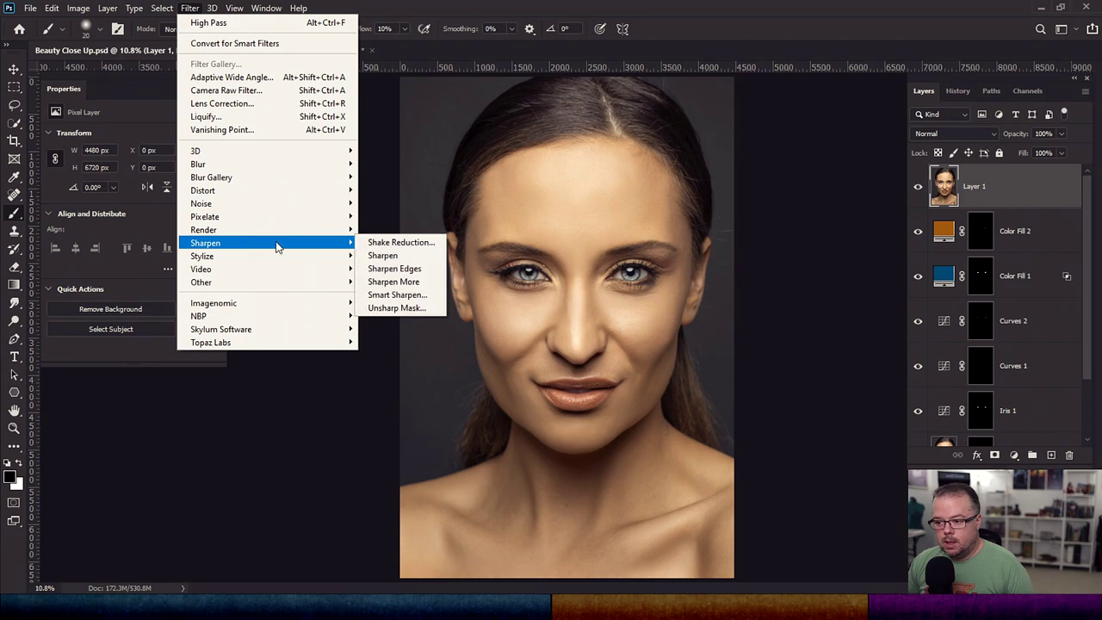
click(404, 295)
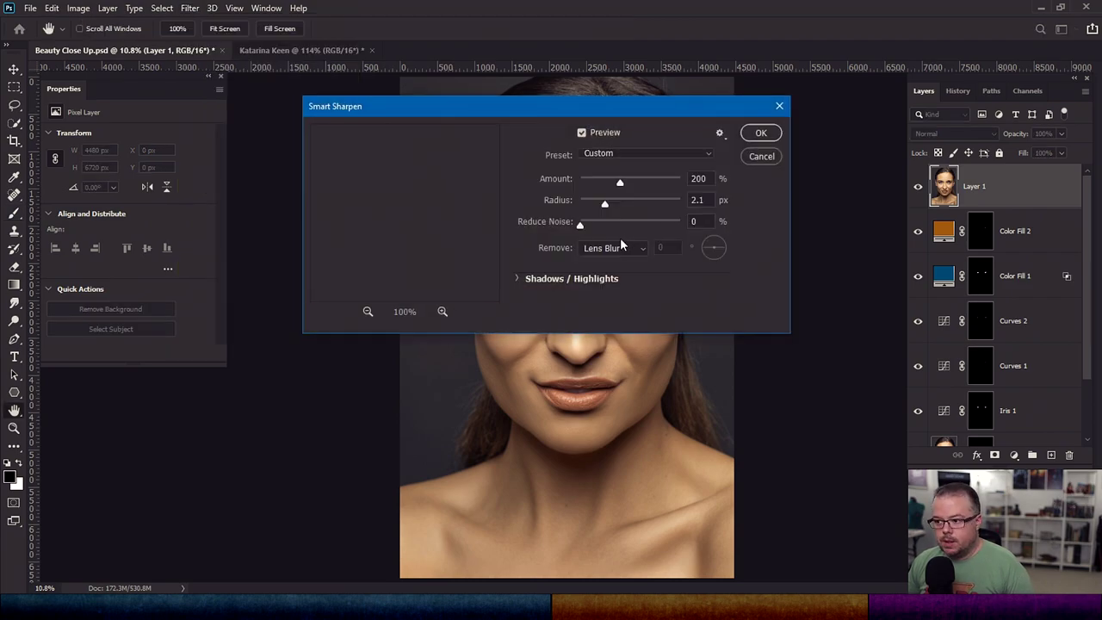
click(368, 312)
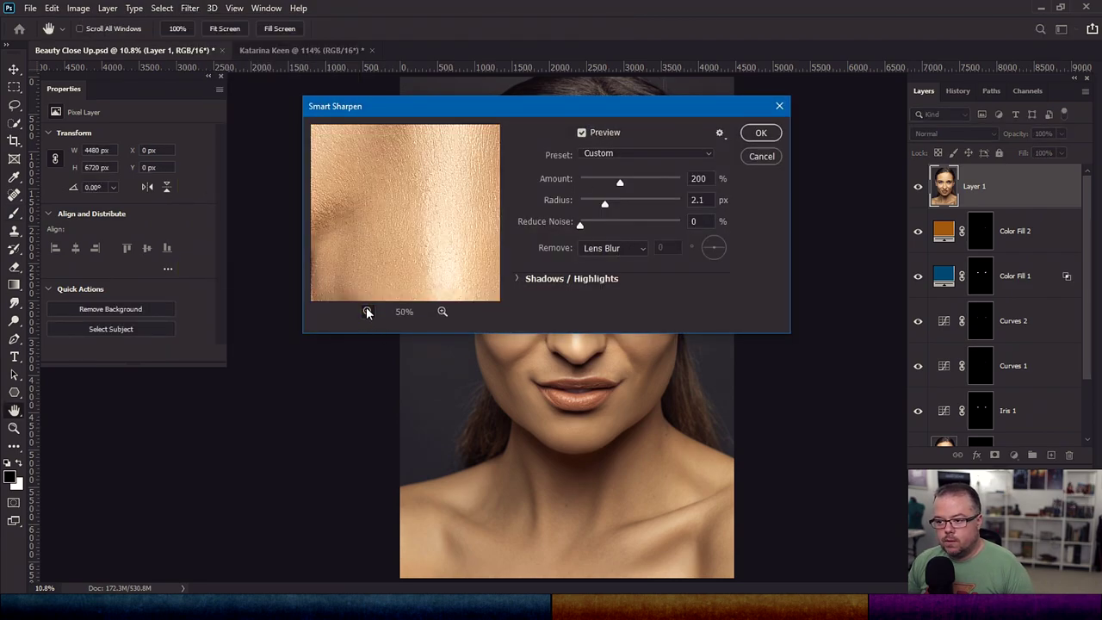
click(368, 312)
drag(379, 172, 448, 259)
drag(406, 219, 389, 232)
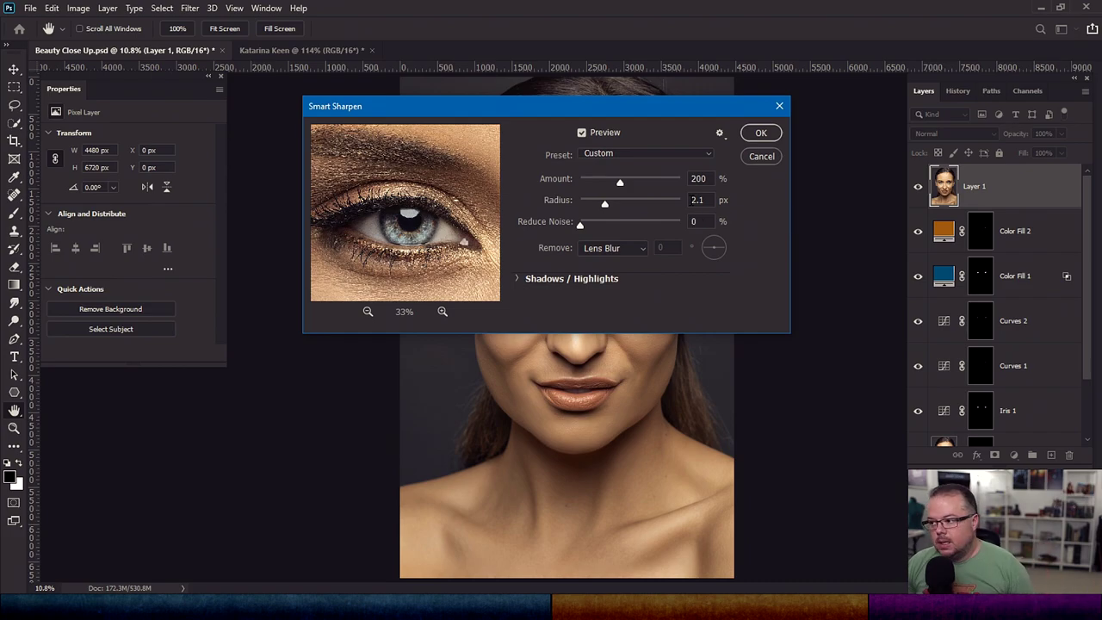
Set the Smart Sharpen radius to 3.3 px and noise reduction to 6%, and apply the filter to Layer 1
drag(605, 207, 679, 210)
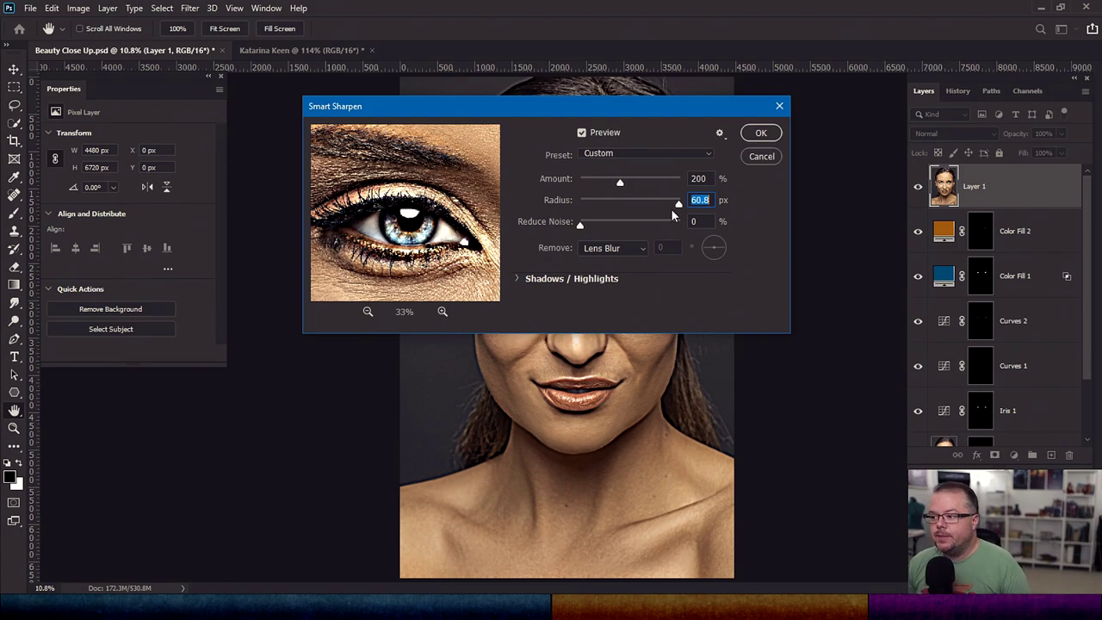
drag(673, 209, 614, 201)
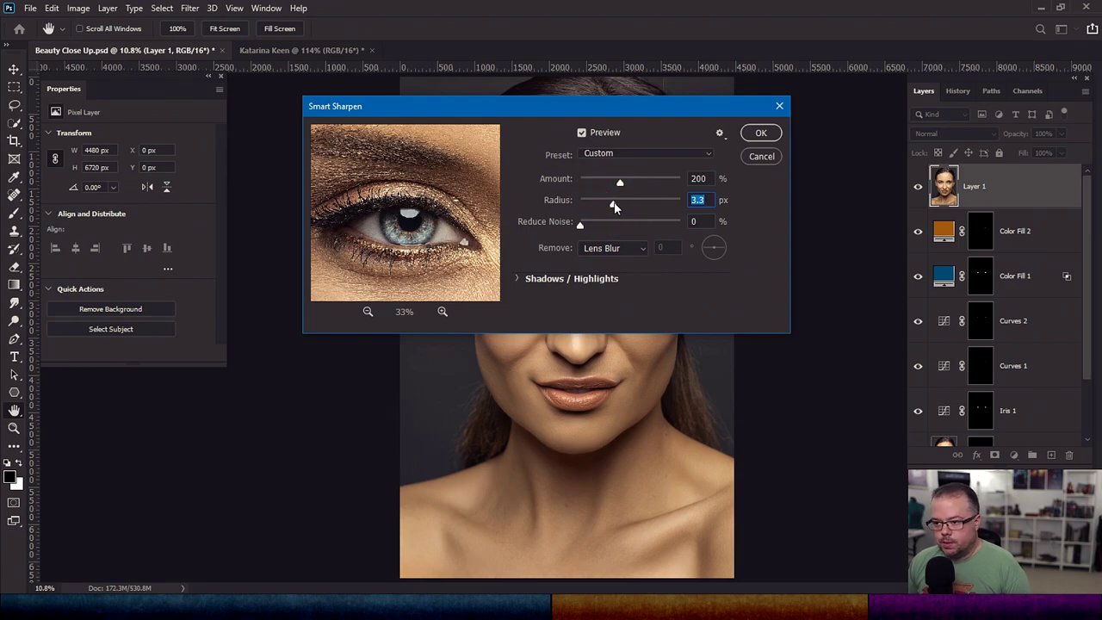
mouse_move(581, 225)
mouse_down()
mouse_move(653, 232)
mouse_move(589, 229)
mouse_up()
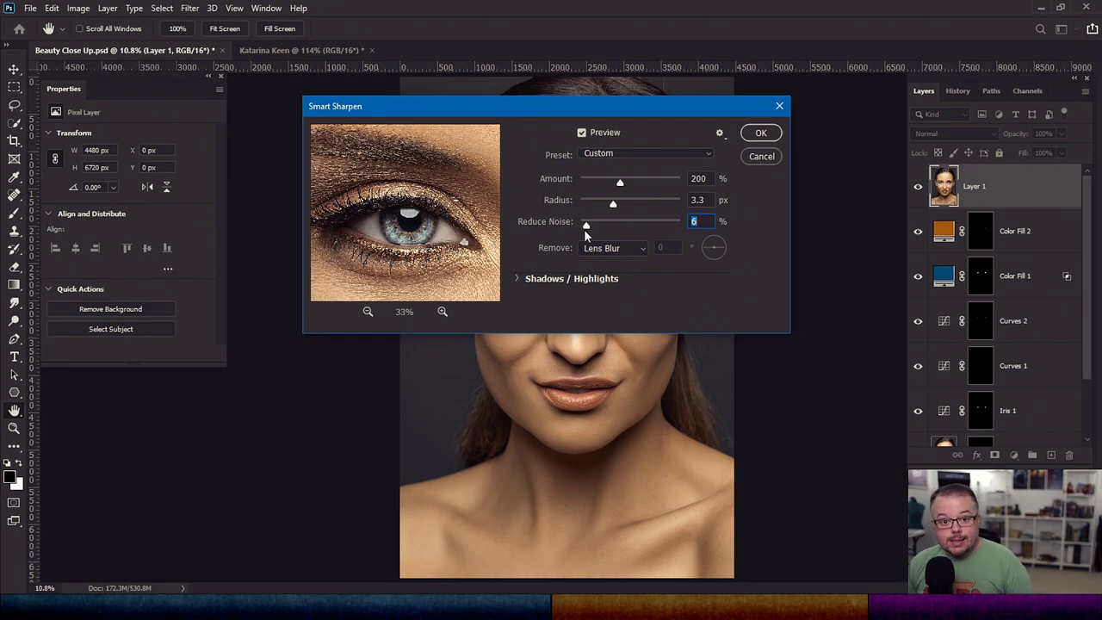
click(764, 134)
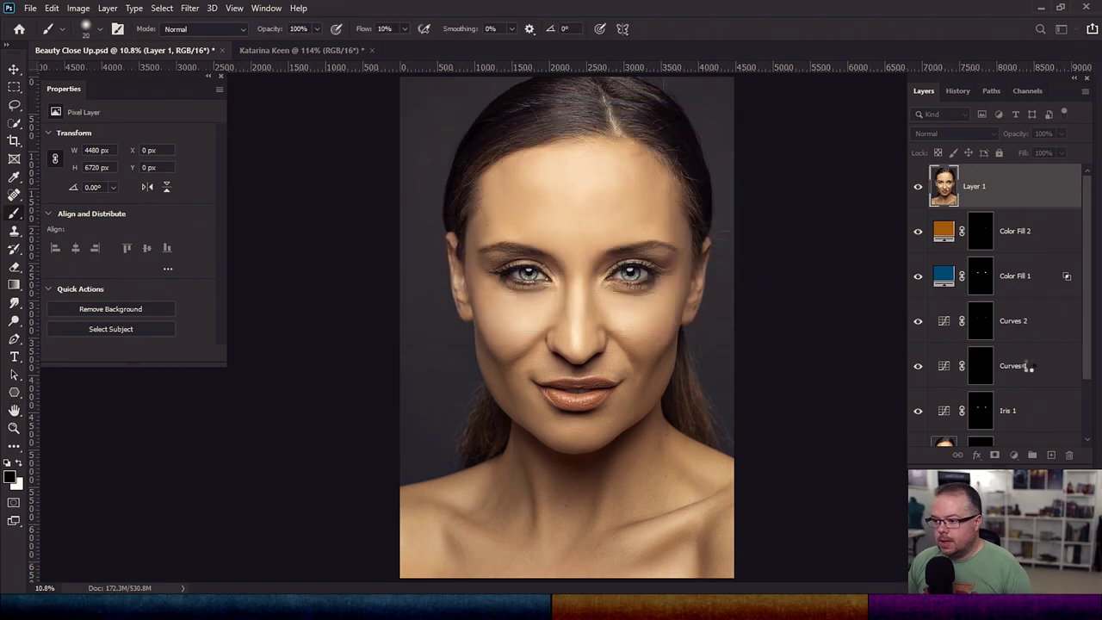
Compare the eyes and face with the sharpened Layer 1 hidden and shown
scroll(558, 276, up, 10)
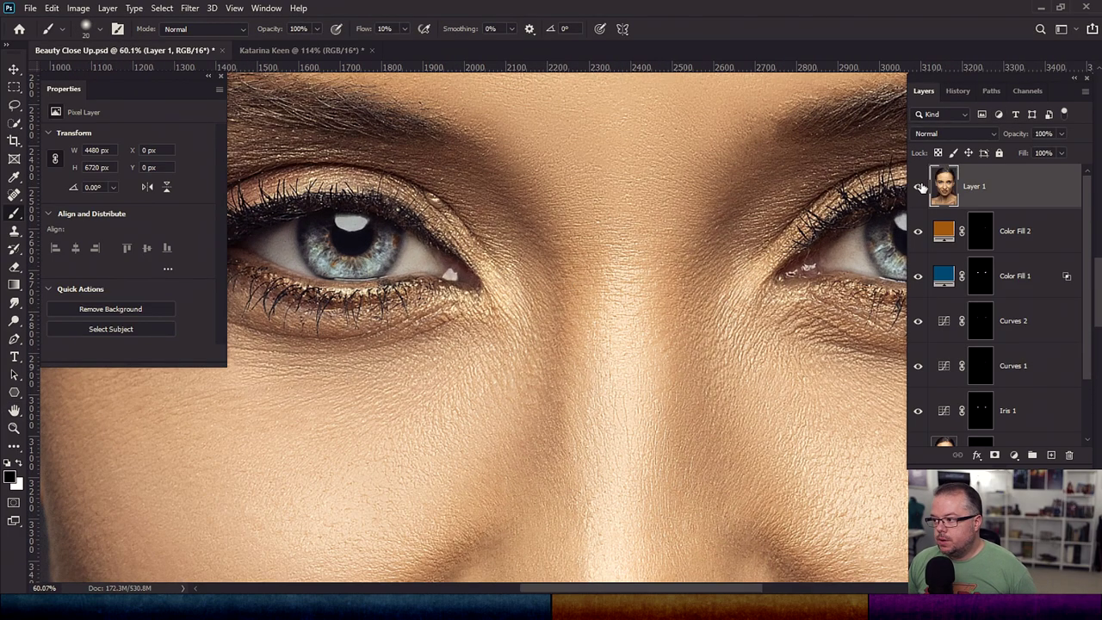
click(918, 186)
click(918, 186)
click(918, 186)
click(918, 186)
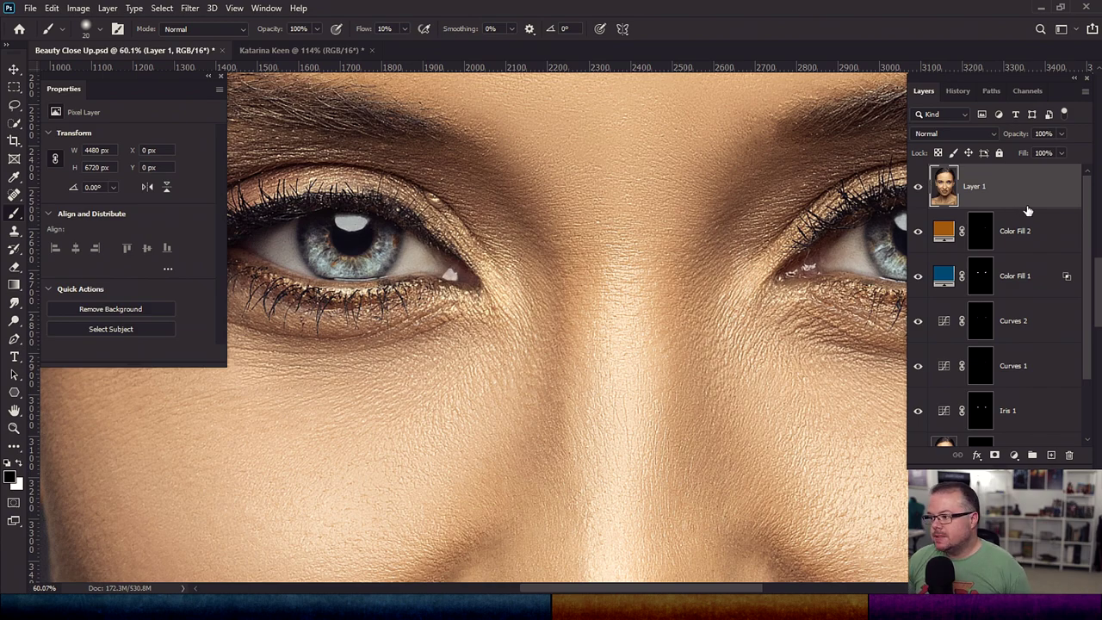
key(ctrl+0)
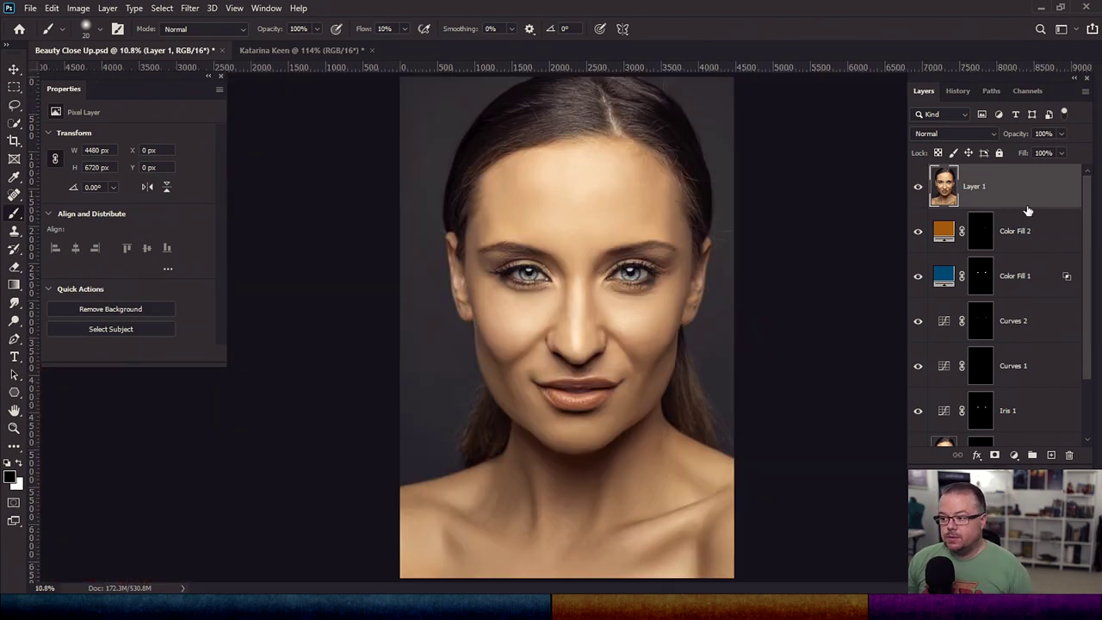
scroll(540, 269, up, 3)
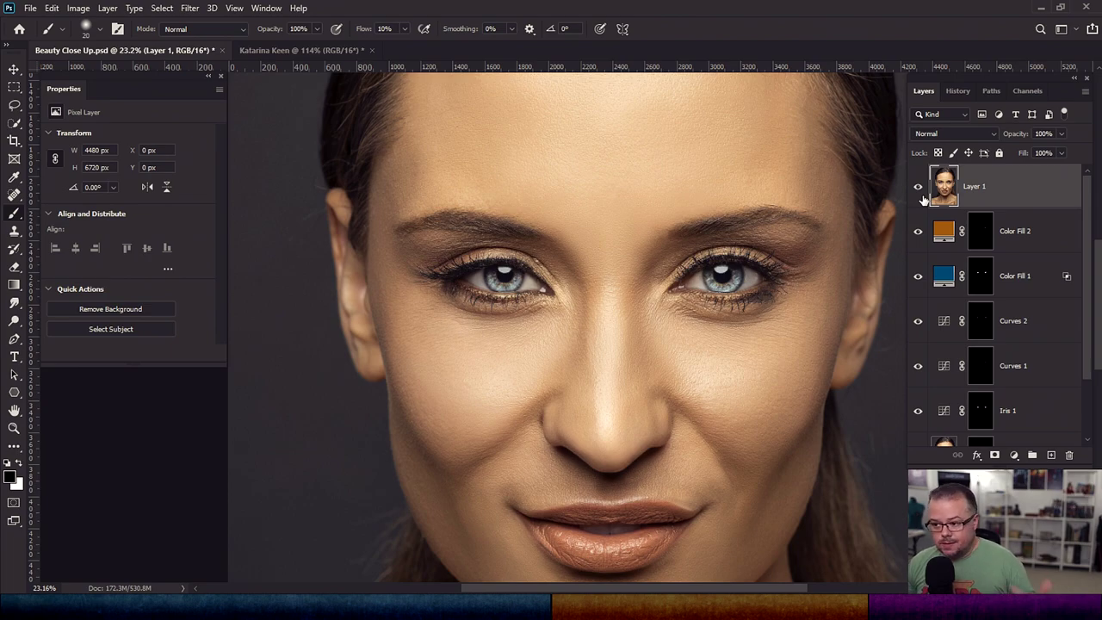
Review the curve settings of the Iris 1 and Curves 1 adjustment layers
scroll(1021, 372, down, 2)
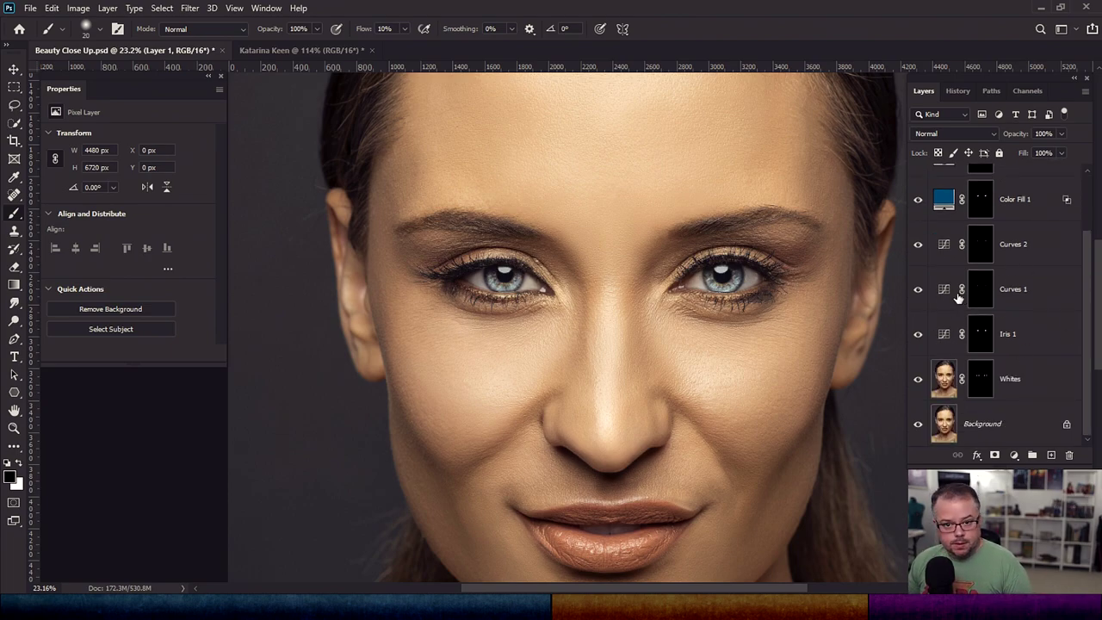
click(942, 336)
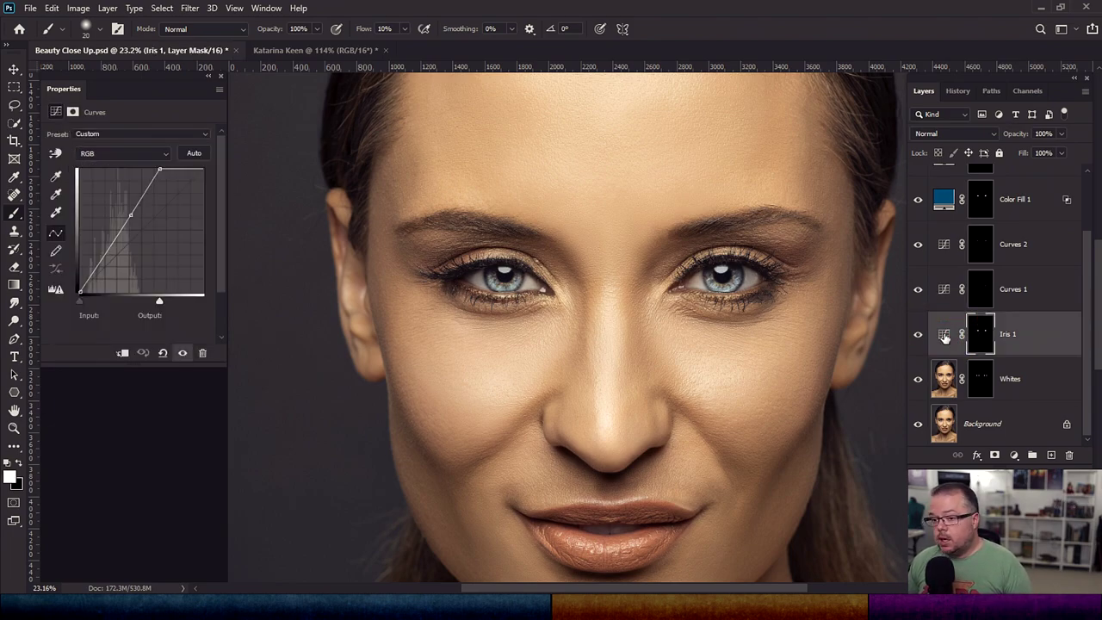
click(945, 291)
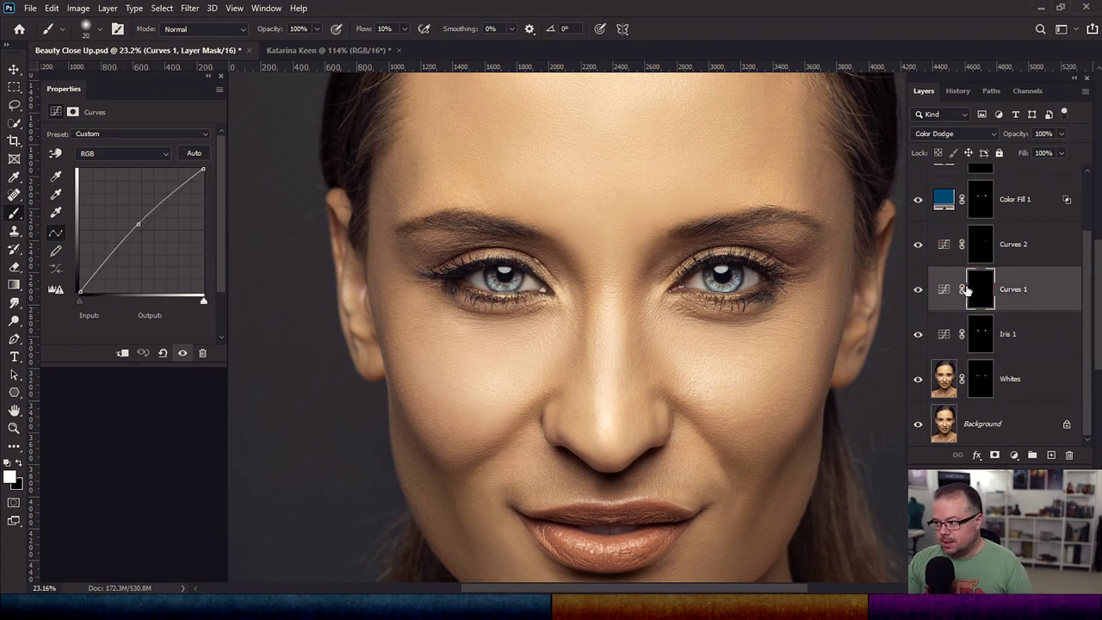
scroll(967, 291, up, 2)
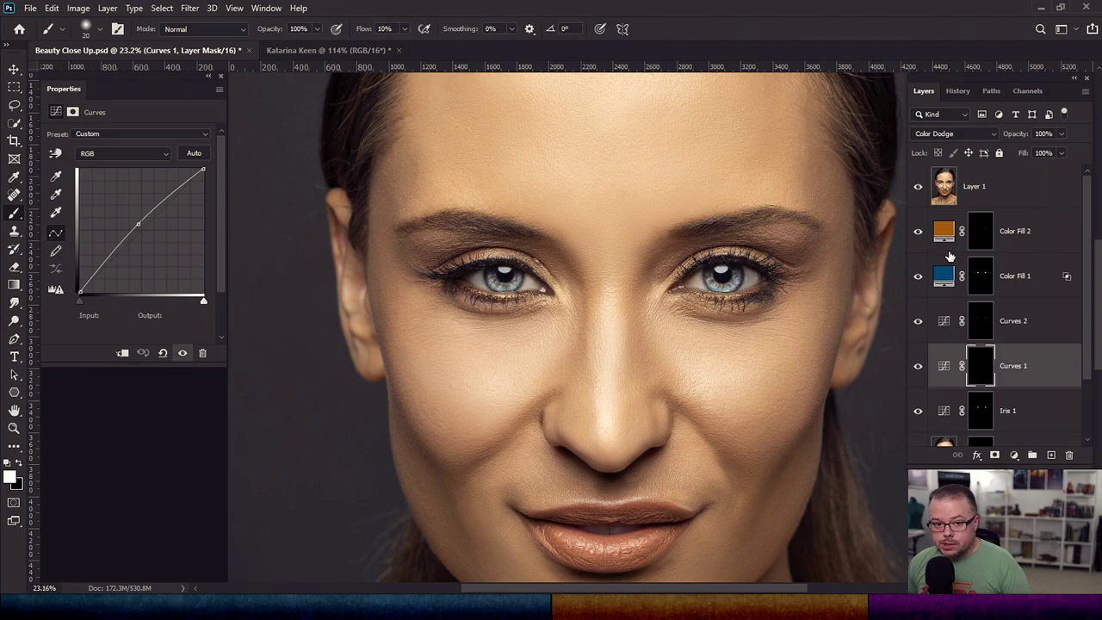
Hide the blue Color Fill 1 layer and the sharpened Layer 1
click(1059, 233)
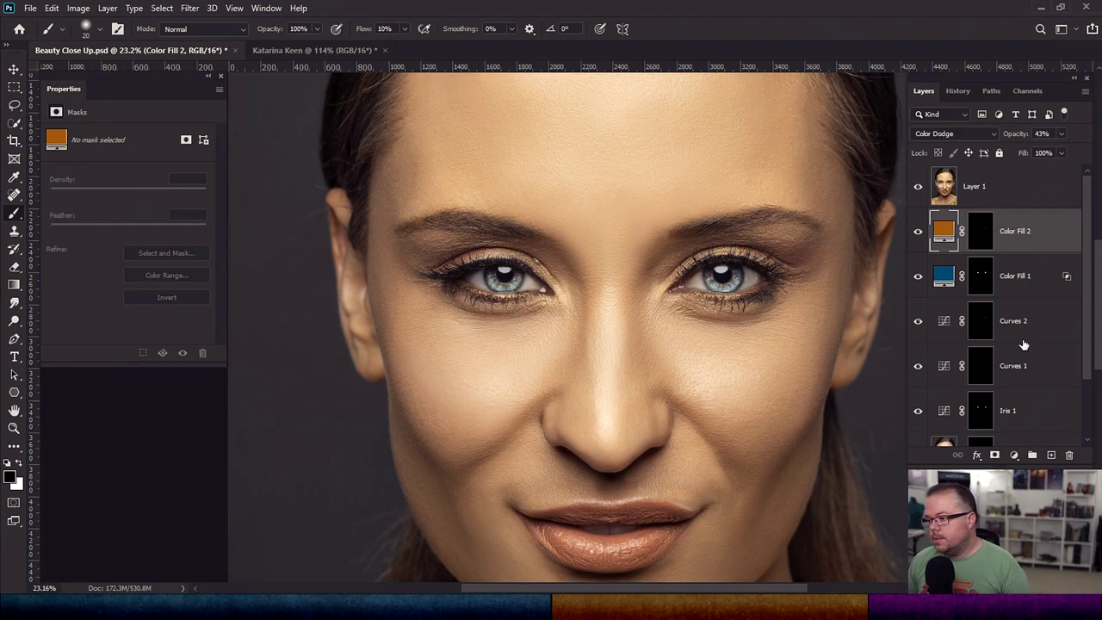
click(918, 276)
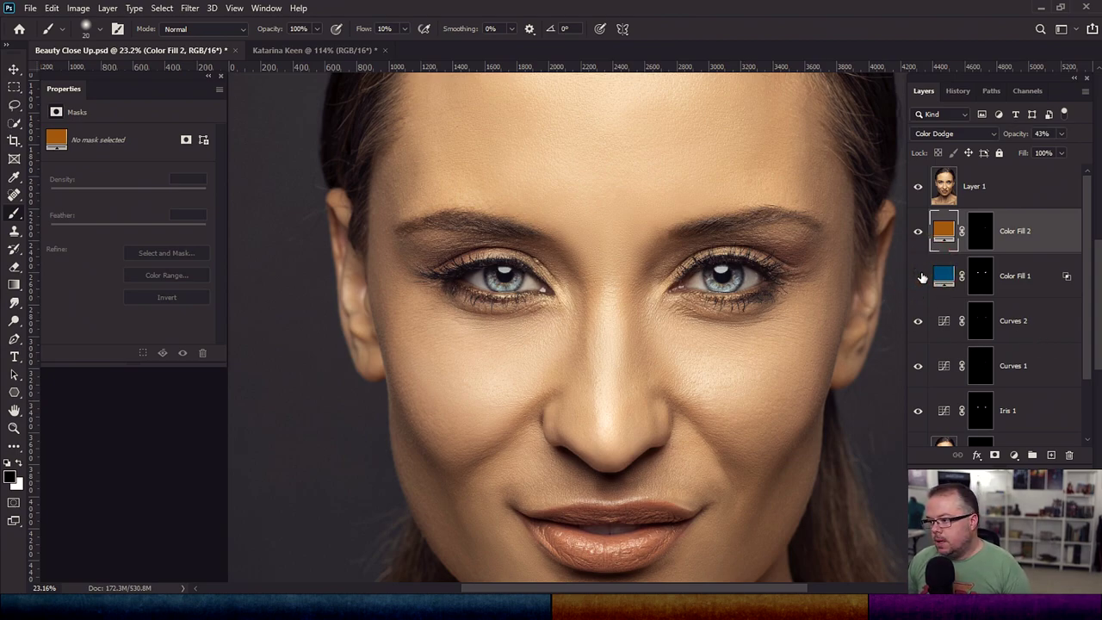
click(918, 186)
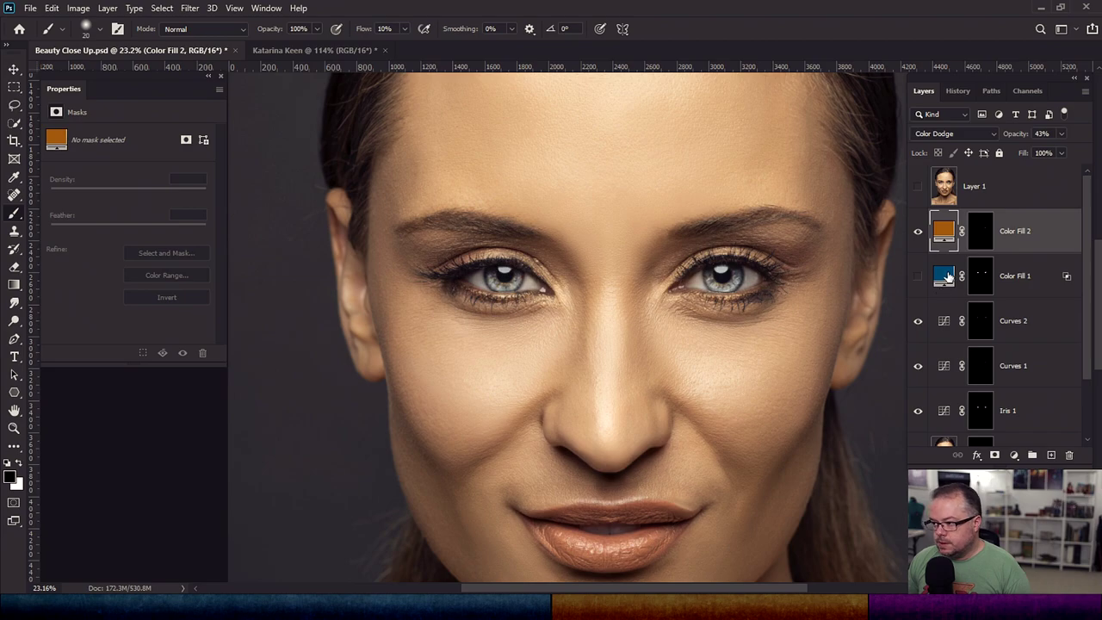
Add a bright blue Solid Color fill layer above Color Fill 1 and set its blending mode to Overlay
click(1042, 295)
click(1013, 455)
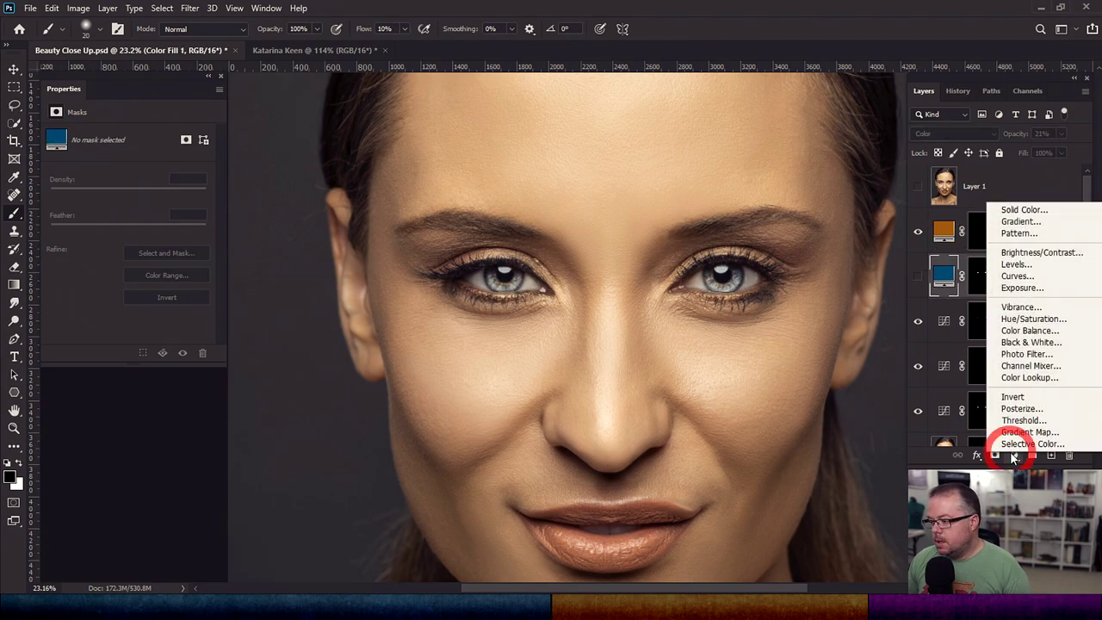
click(1023, 211)
drag(308, 420, 308, 432)
click(283, 365)
click(431, 348)
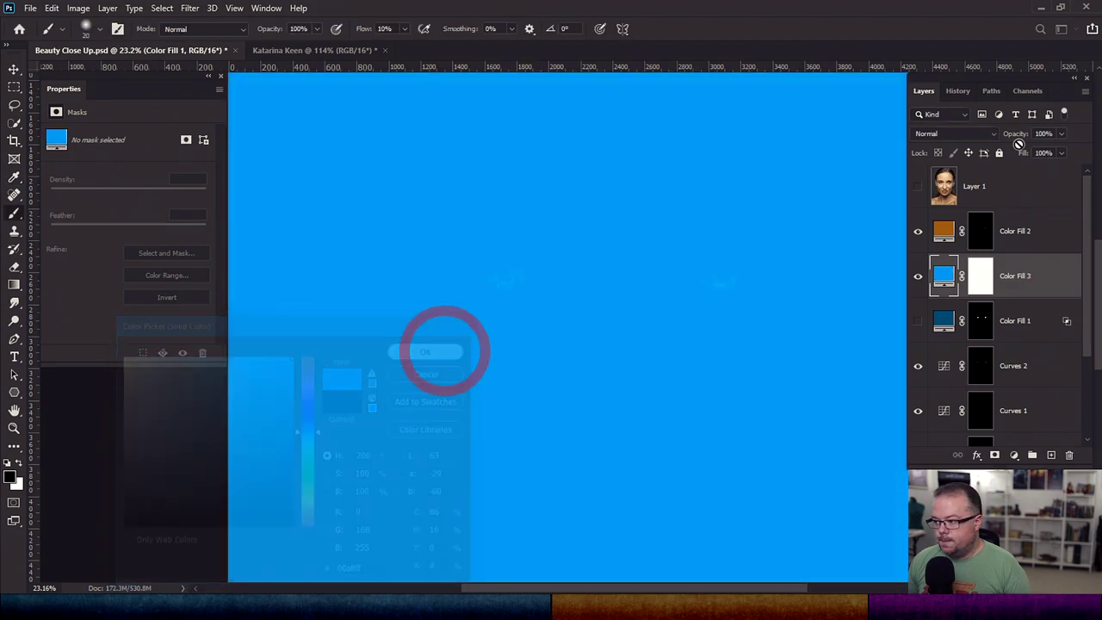
click(954, 135)
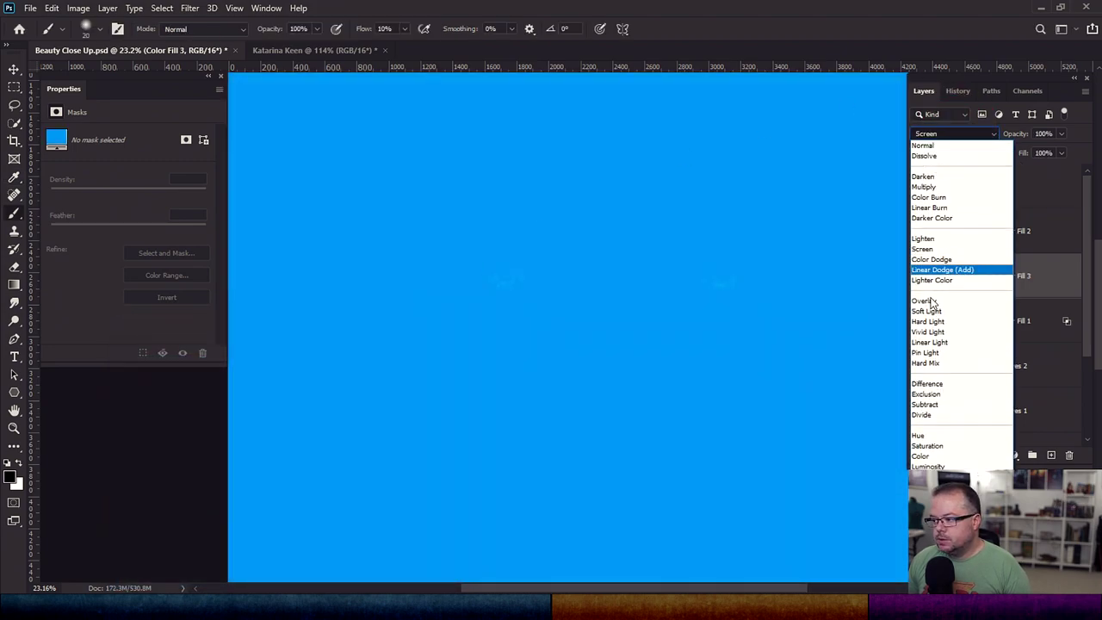
click(930, 298)
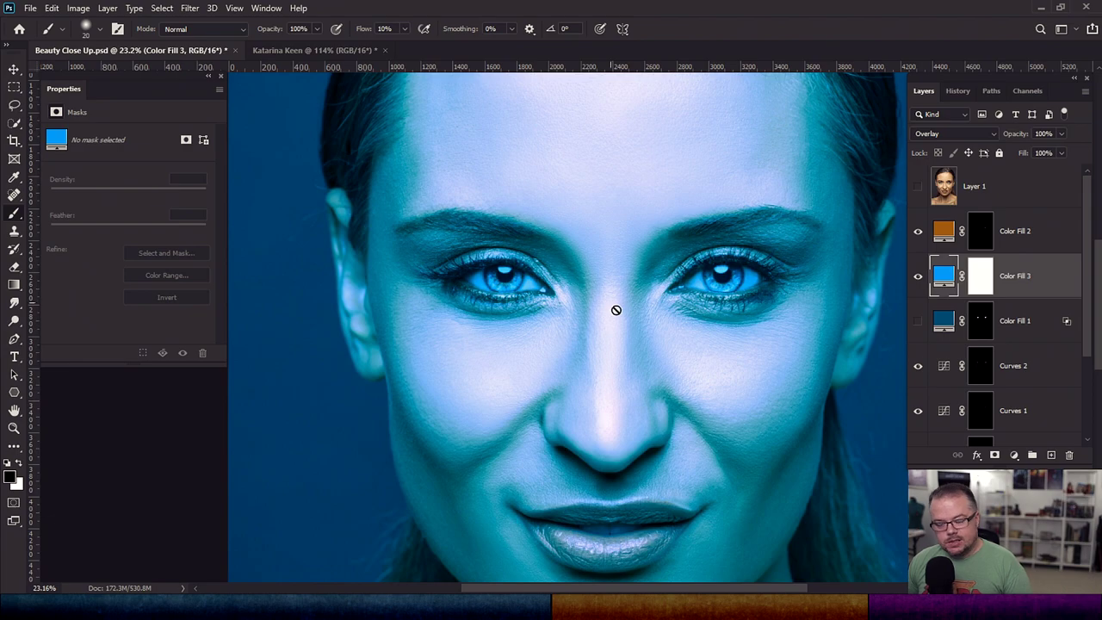
Replace the Color Fill 3 layer's white mask with a copy of the Color Fill 1 iris mask, and check both eyes
scroll(611, 304, up, 5)
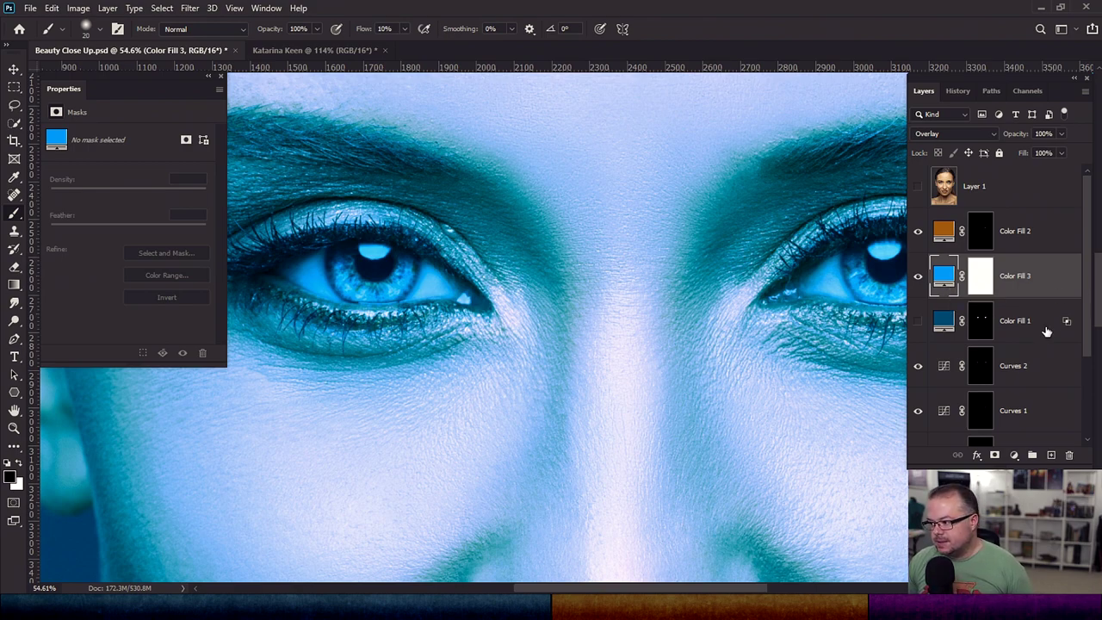
click(982, 321)
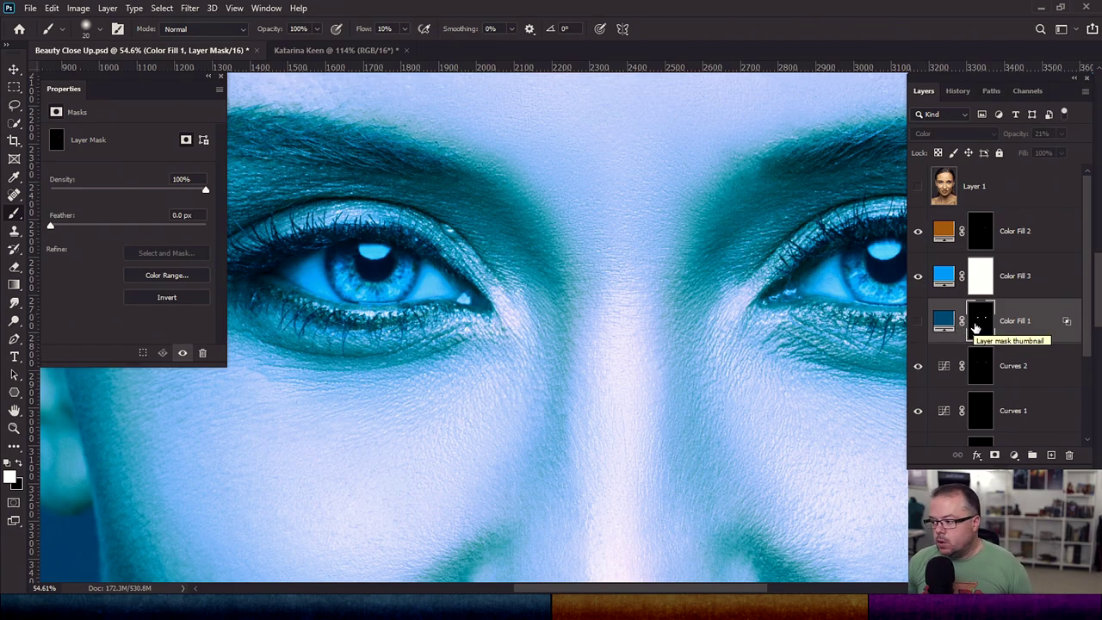
drag(976, 276, 977, 278)
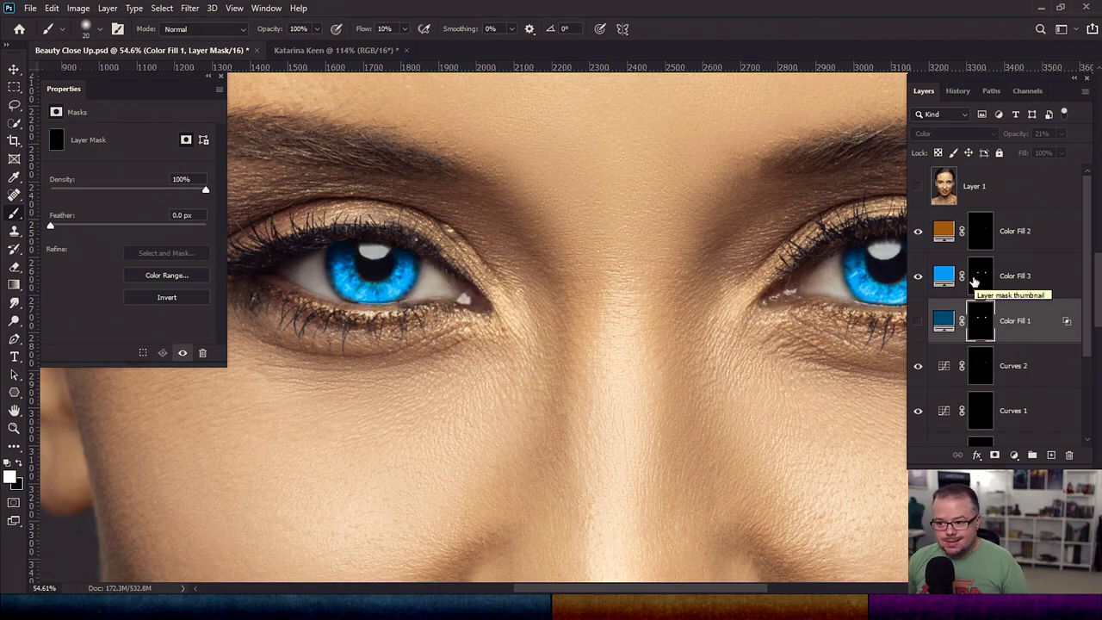
click(1053, 274)
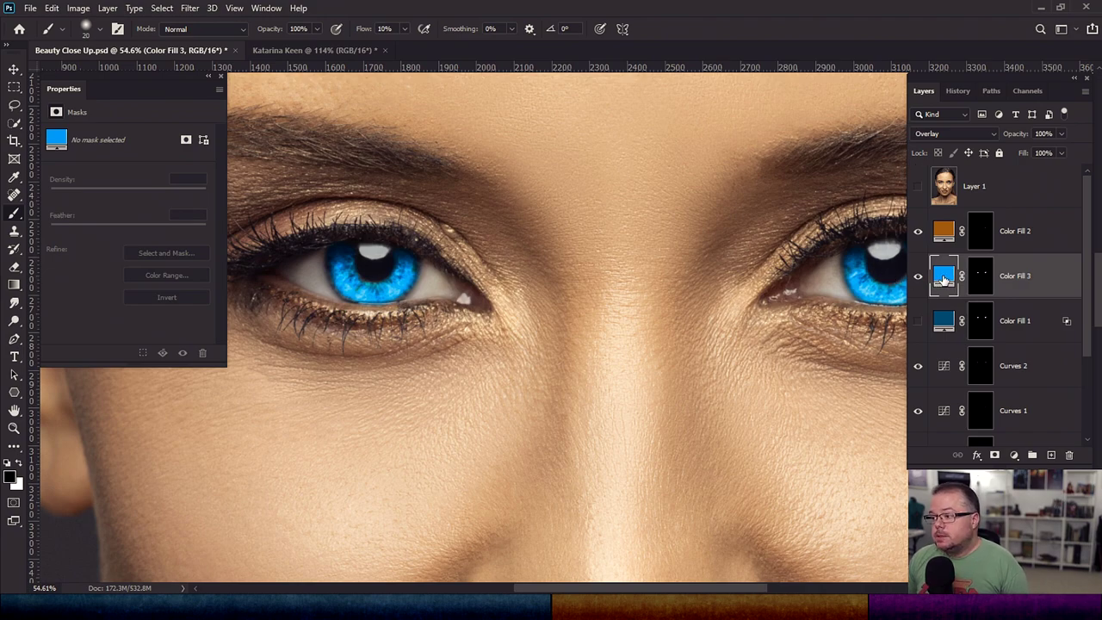
key(ctrl+0)
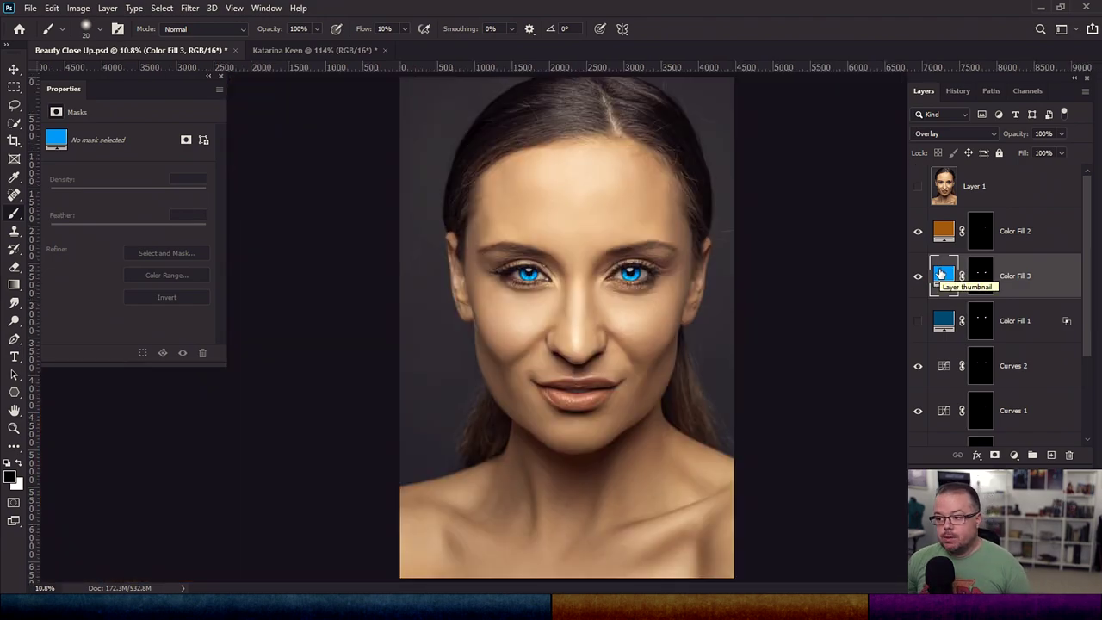
scroll(560, 265, up, 3)
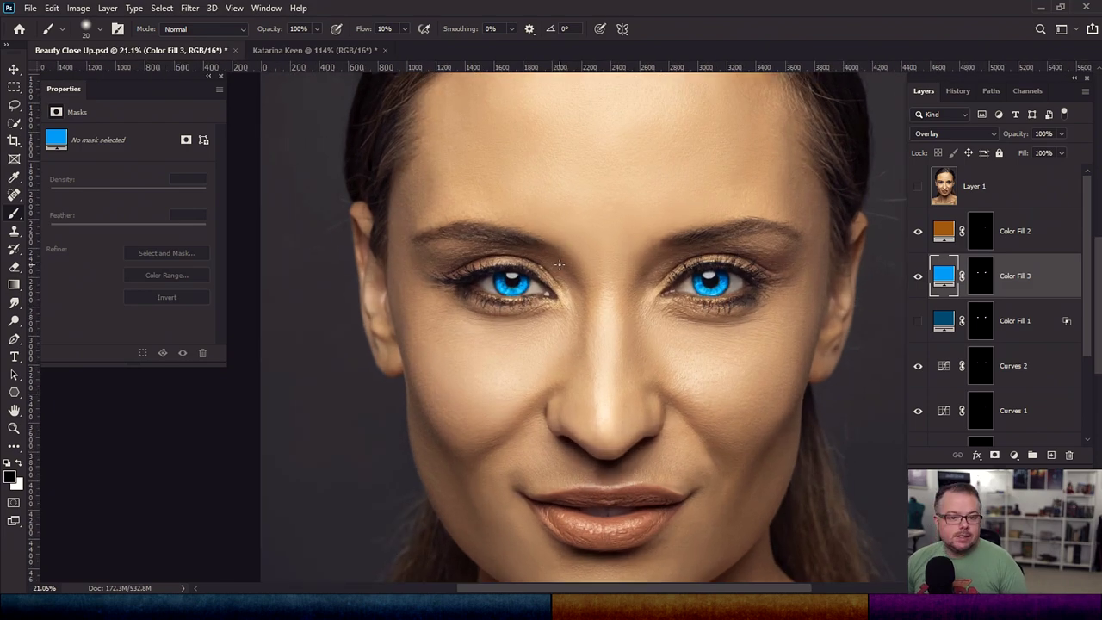
scroll(560, 264, up, 1)
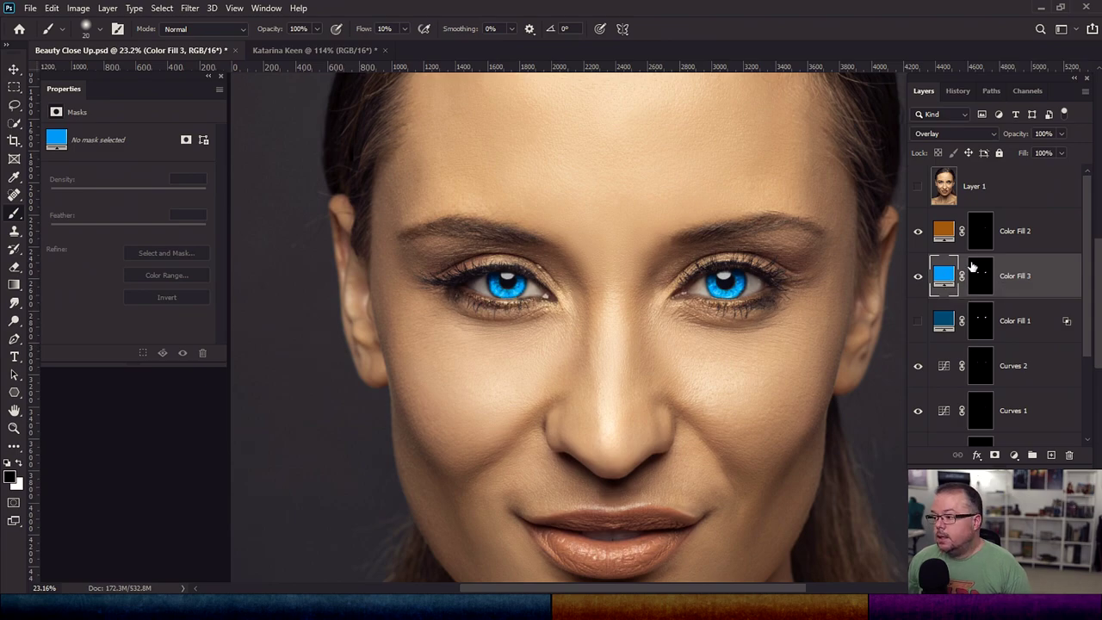
Set the Color Fill 3 layer's blending mode to Soft Light and change its fill color to dark blue #0f3041
click(963, 135)
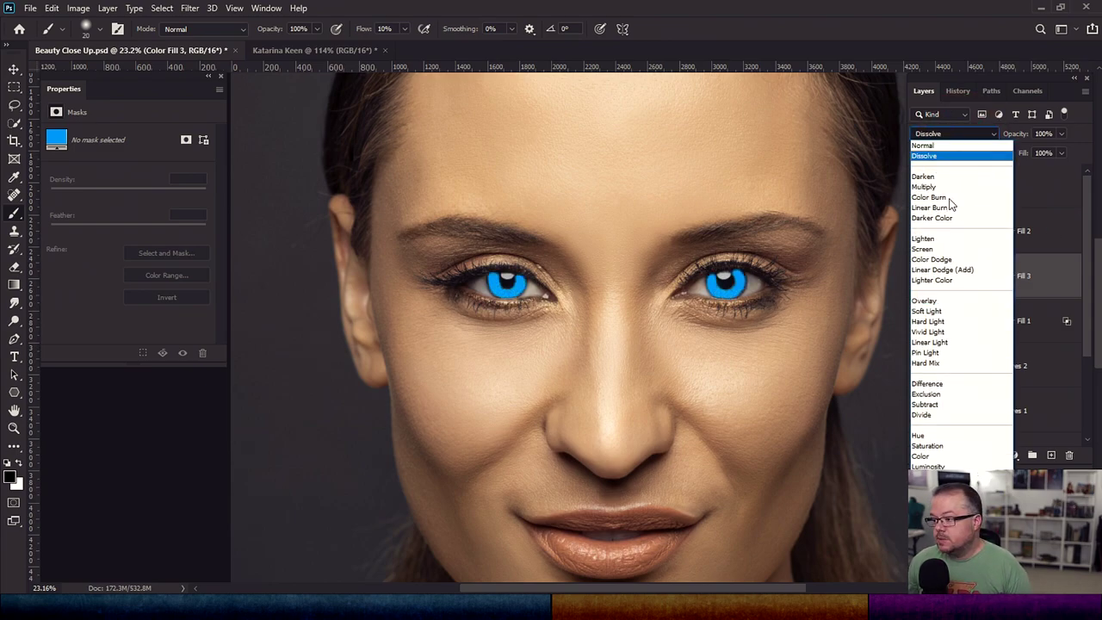
click(937, 312)
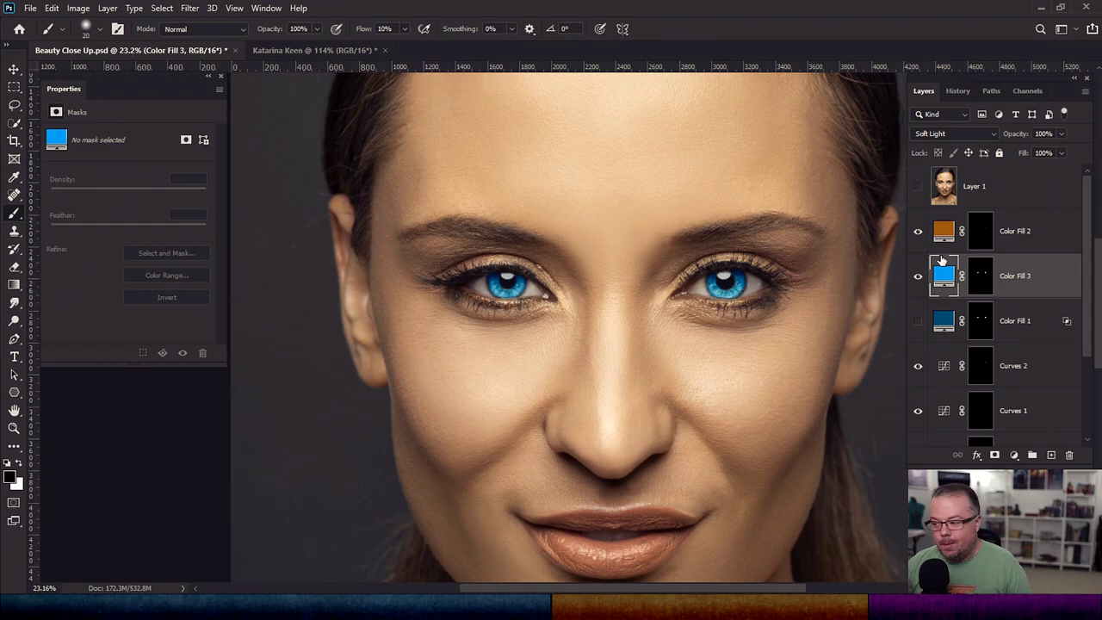
double_click(946, 276)
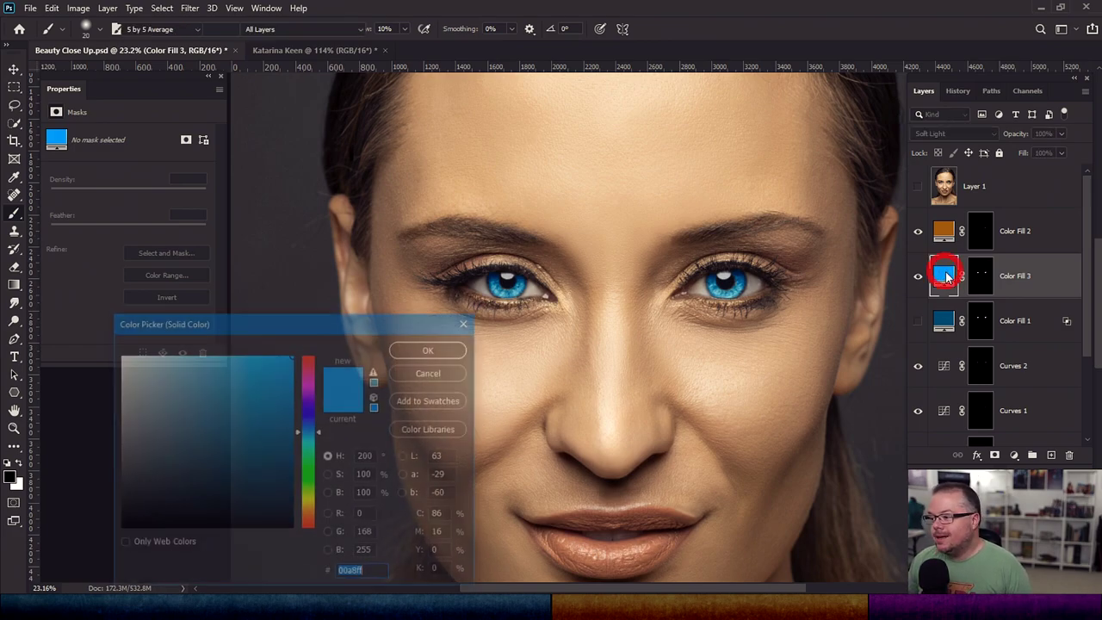
click(253, 420)
click(256, 456)
click(245, 461)
click(255, 452)
click(253, 485)
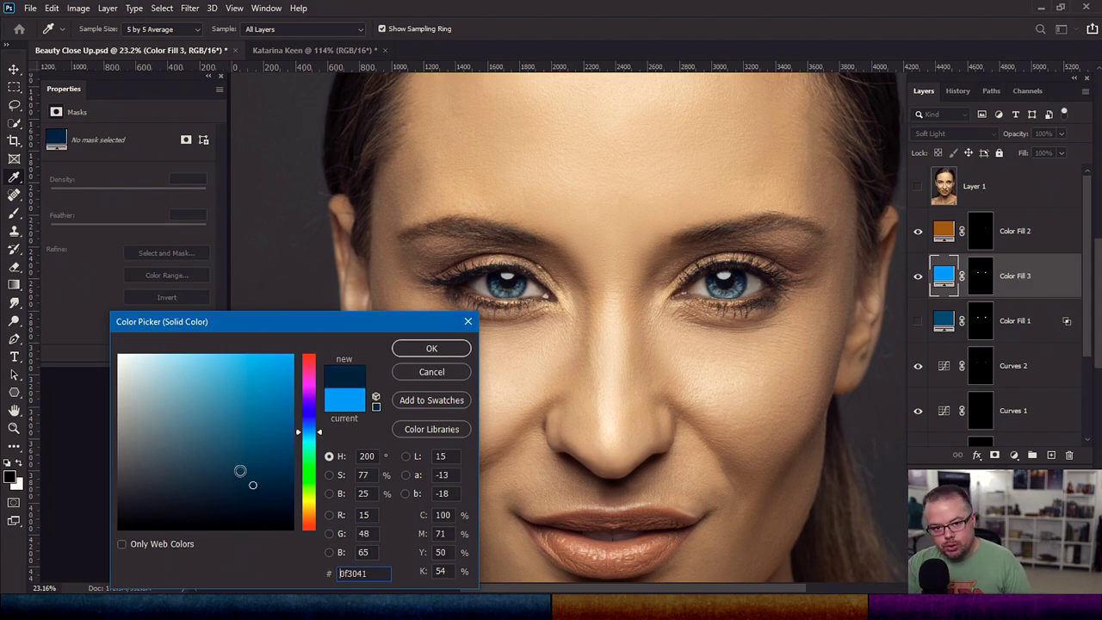
click(432, 348)
Fill the Color Fill 3 layer's mask with black to remove the color from both irises
click(982, 275)
key(x)
key(alt+BackSpace)
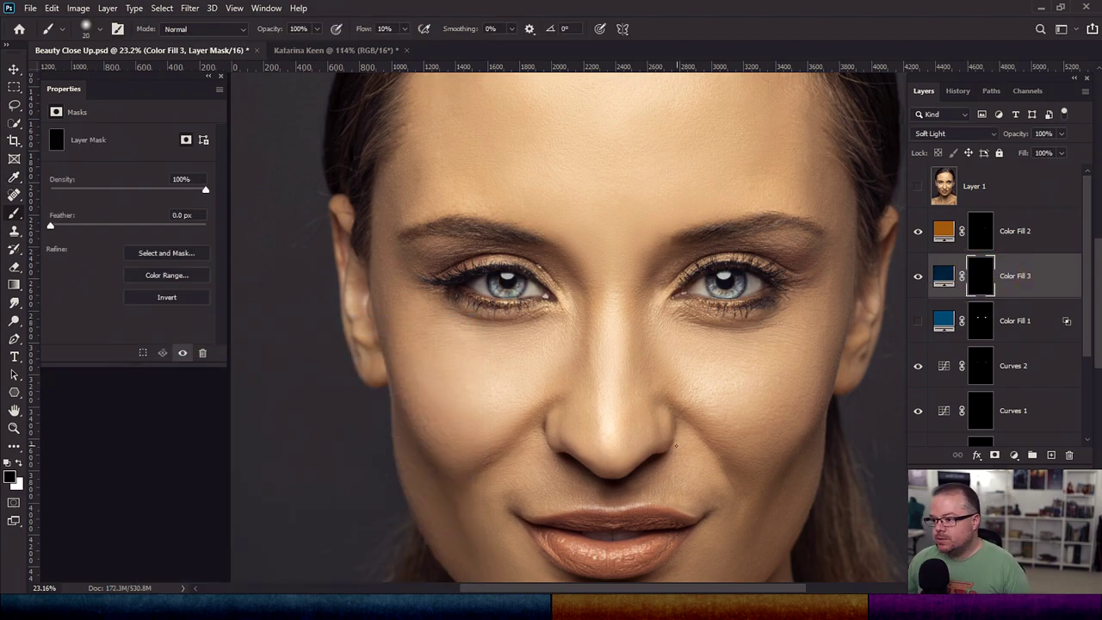
Paint small white strokes on the Color Fill 3 mask over the first eye's iris, using brush sizes up to 20 px
scroll(676, 445, up, 6)
drag(333, 398, 672, 430)
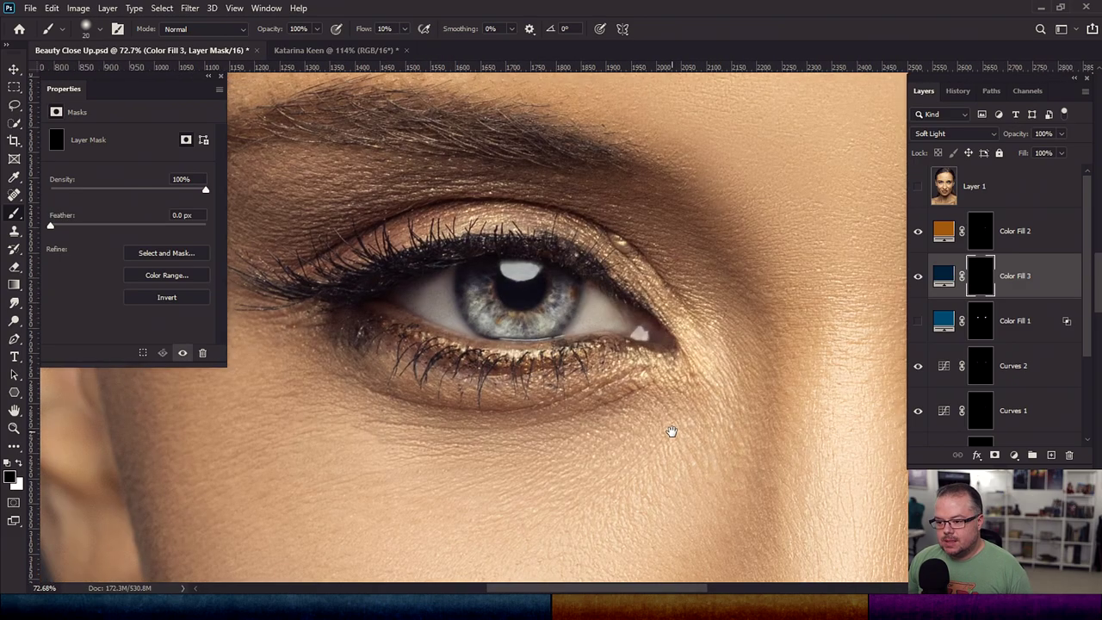
scroll(640, 343, up, 3)
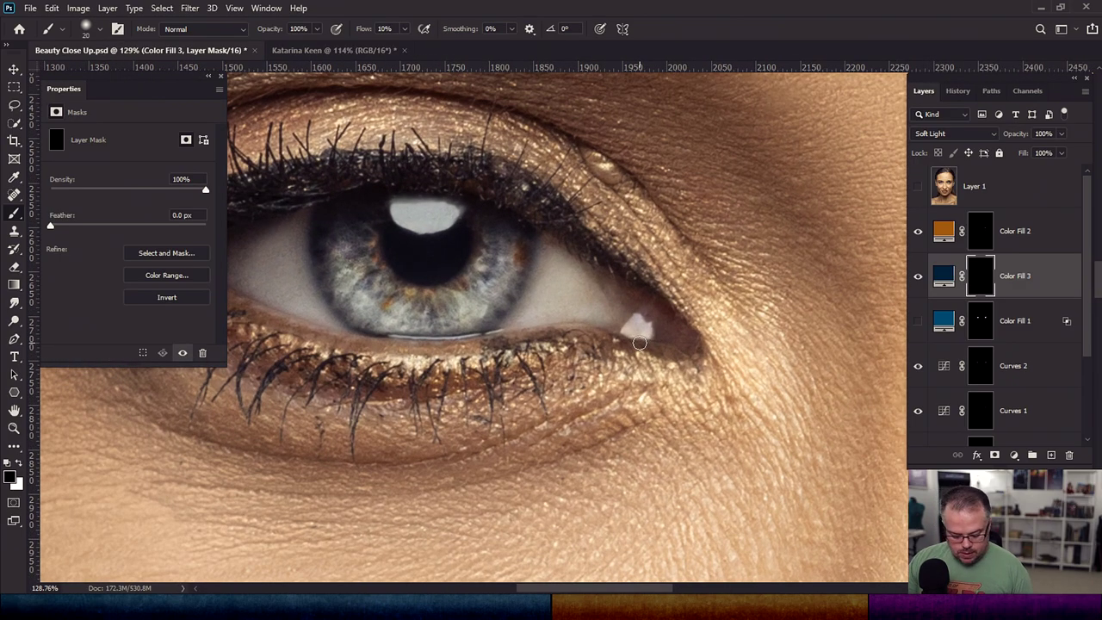
key(bracketleft)
key(bracketleft)
key(bracketleft)
key(bracketleft)
key(bracketleft)
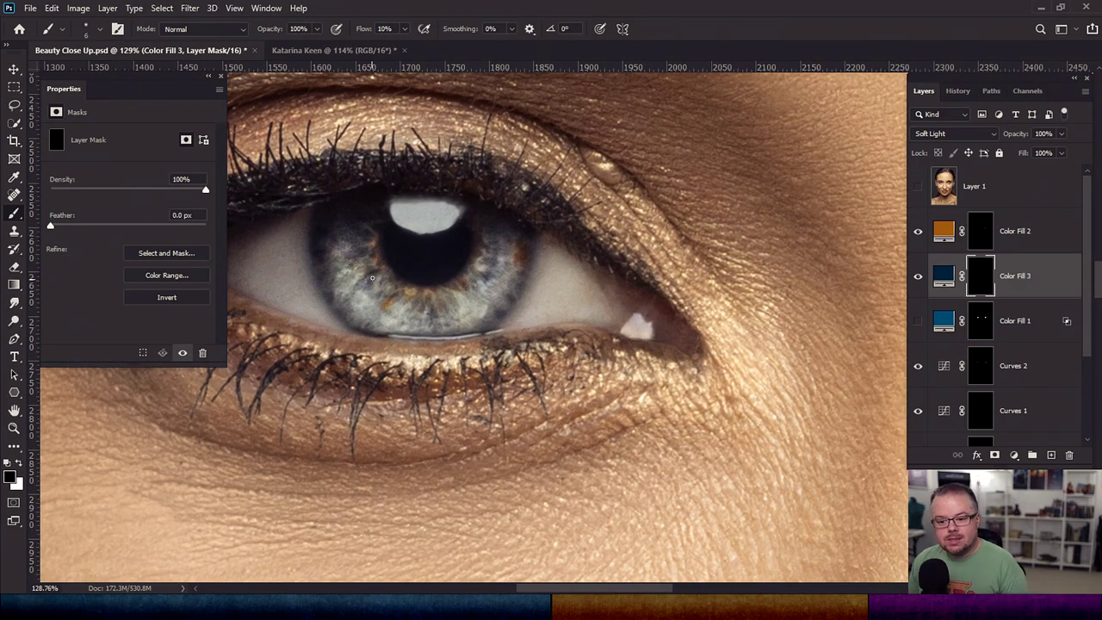
key(x)
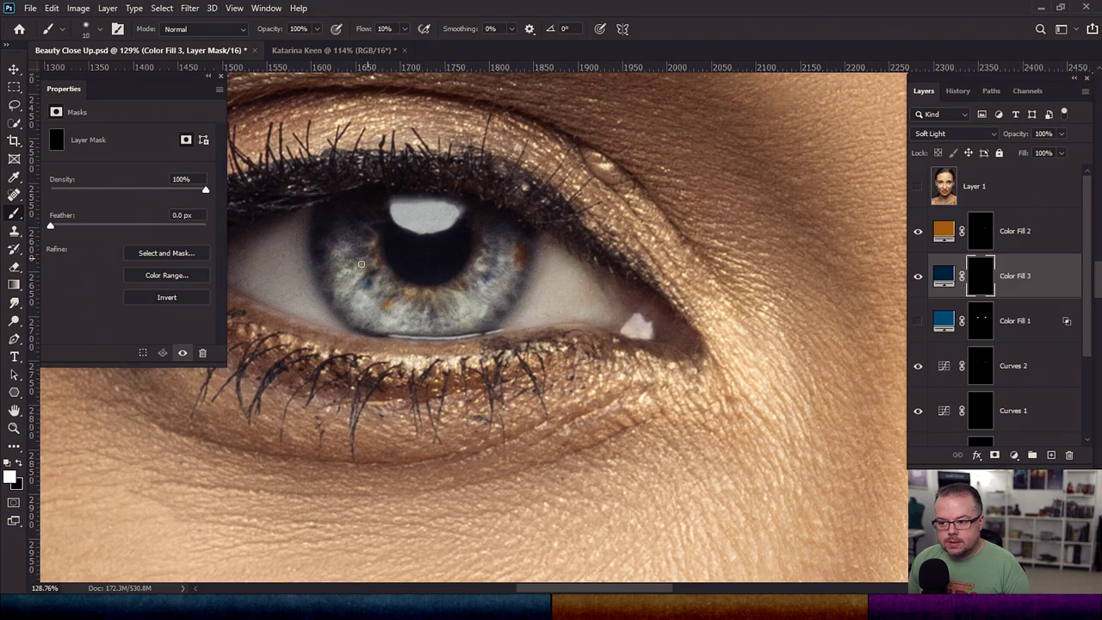
key(bracketright)
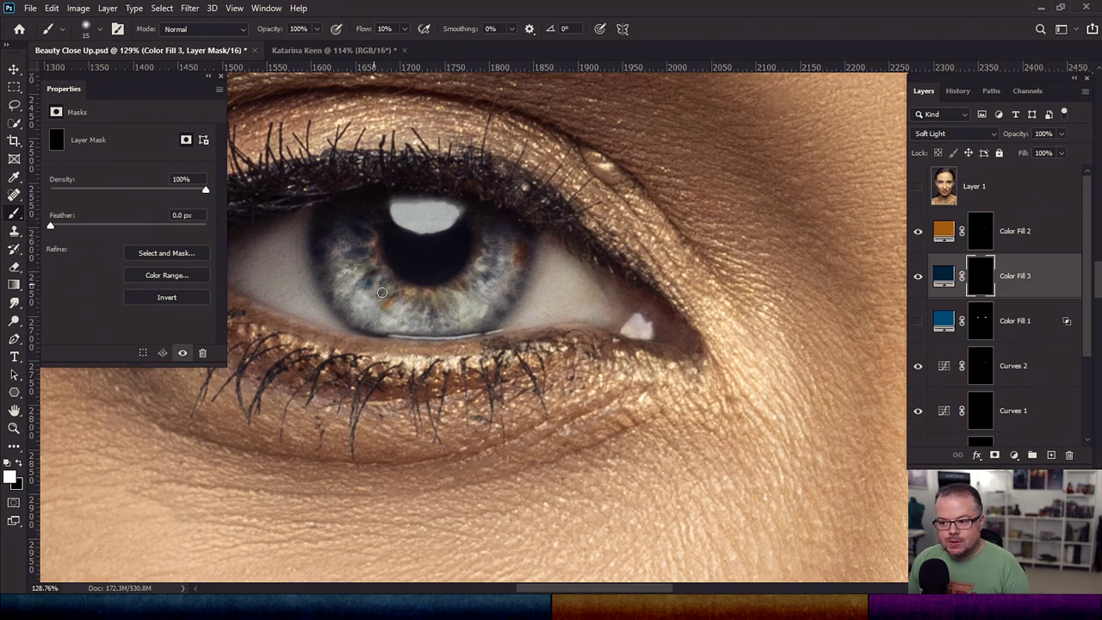
key(bracketright)
mouse_move(387, 303)
mouse_down()
mouse_move(426, 325)
mouse_move(486, 275)
mouse_move(493, 246)
mouse_move(508, 264)
mouse_move(438, 316)
mouse_move(370, 307)
mouse_move(357, 271)
mouse_move(325, 246)
mouse_up()
key(bracketleft)
key(bracketleft)
key(bracketright)
key(bracketright)
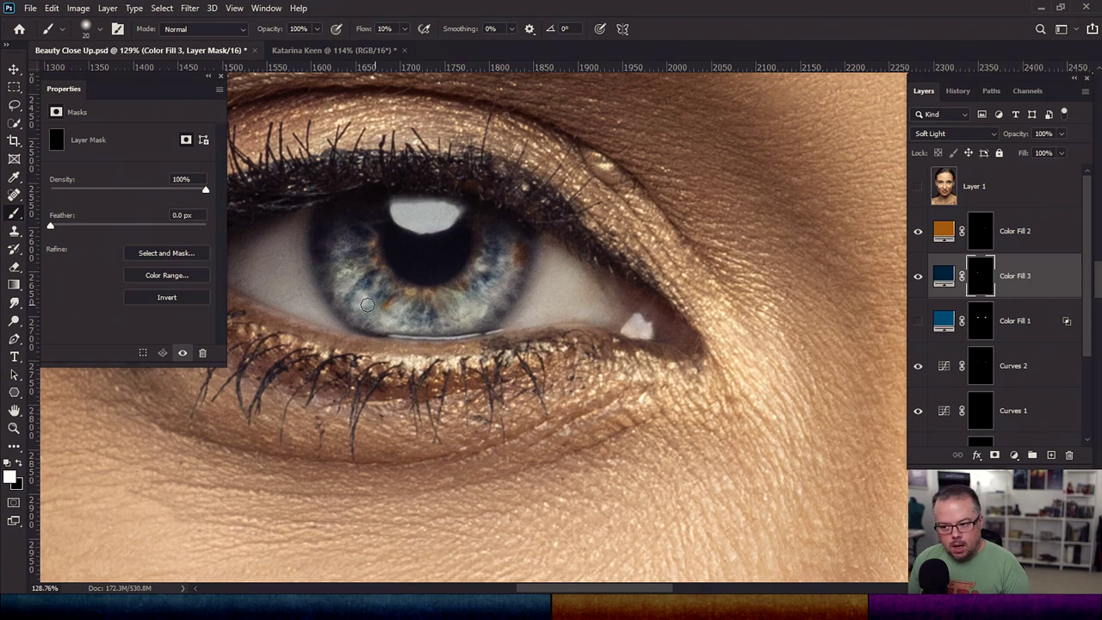
Paint the other eye's iris on the Color Fill 3 mask with a 15 px white brush and check both eyes
key(bracketleft)
mouse_move(481, 305)
mouse_down()
mouse_move(500, 261)
mouse_move(485, 234)
mouse_move(216, 362)
mouse_up()
mouse_move(546, 271)
mouse_down()
mouse_move(542, 233)
mouse_move(559, 285)
mouse_move(587, 316)
mouse_move(632, 311)
mouse_move(688, 261)
mouse_move(693, 230)
mouse_move(682, 274)
mouse_move(638, 308)
mouse_move(556, 305)
mouse_move(523, 241)
mouse_move(544, 217)
mouse_up()
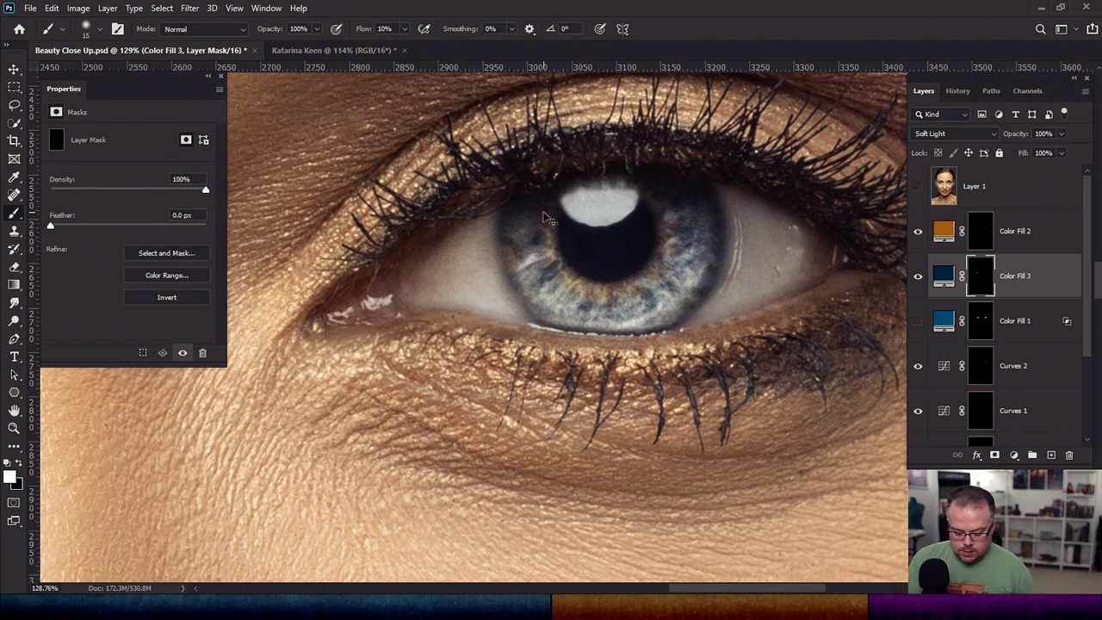
scroll(545, 218, down, 5)
scroll(543, 211, left, 3)
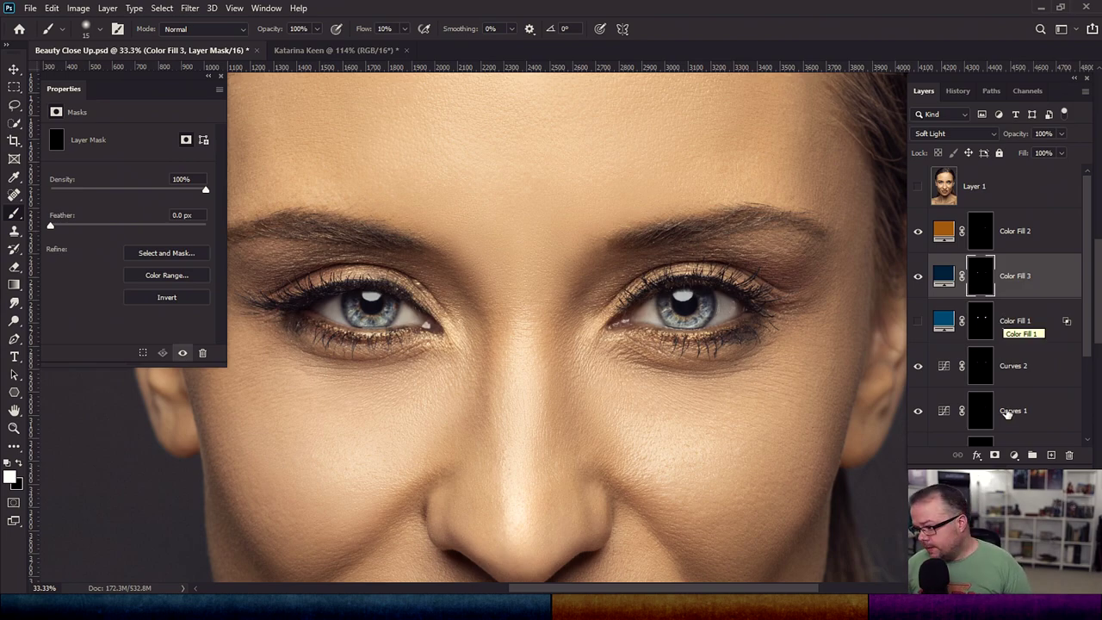
click(1014, 456)
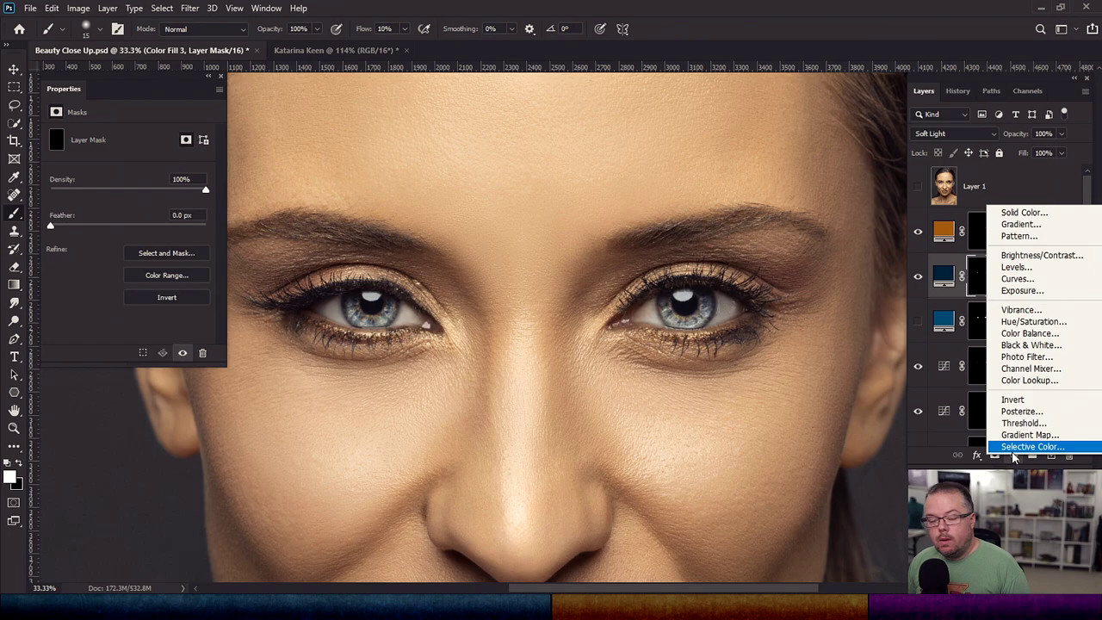
Switch to the other open portrait document and duplicate its Background layer
click(324, 50)
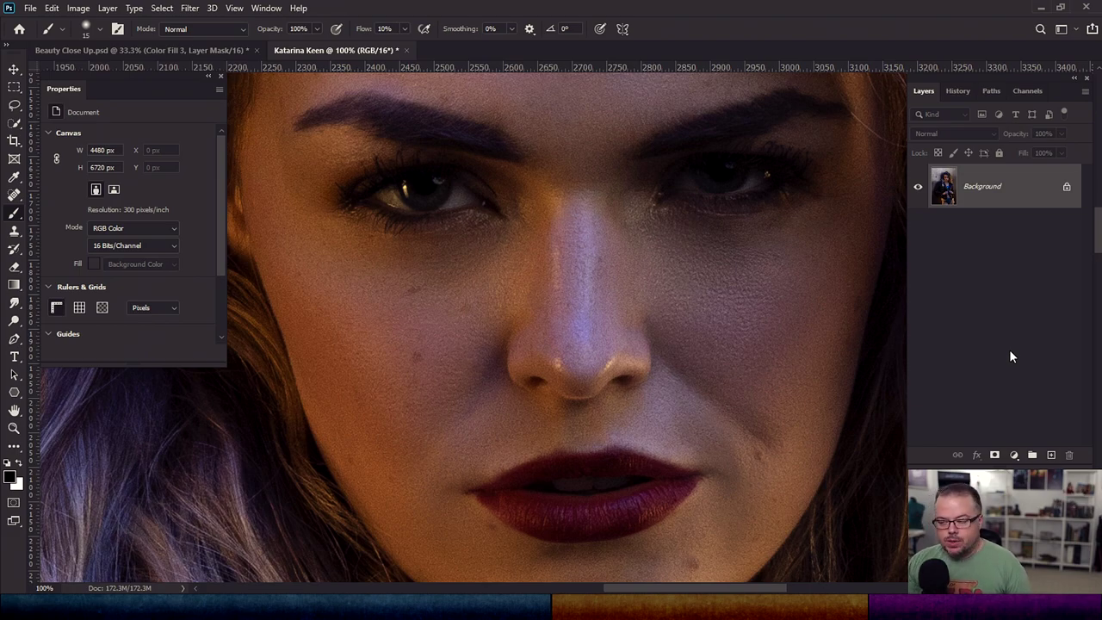
key(ctrl+j)
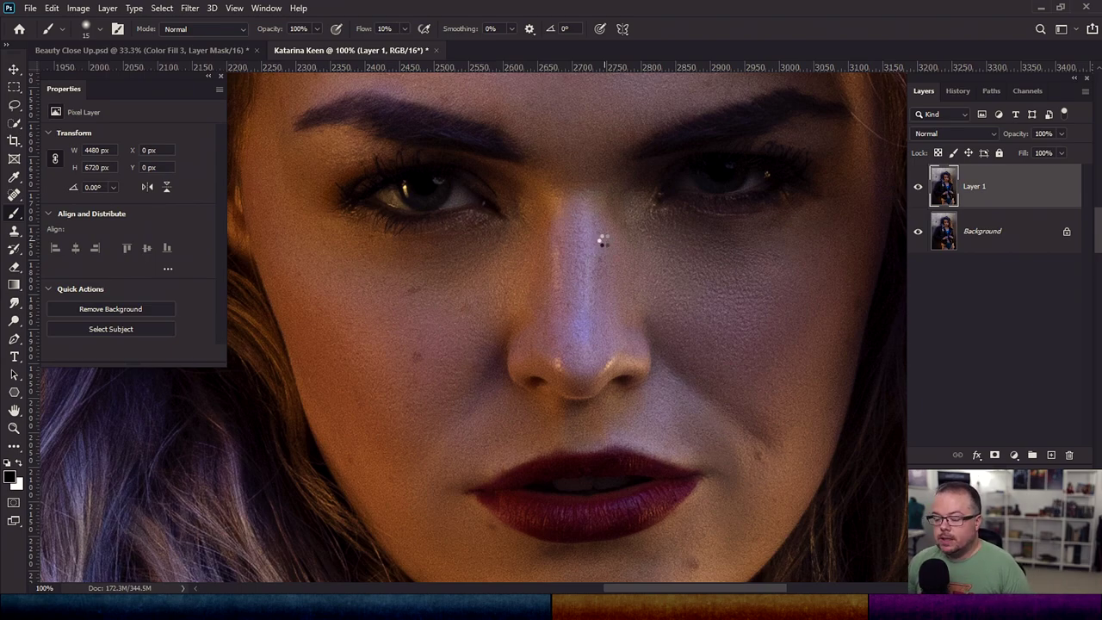
Apply the Camera Raw filter to the duplicate layer with Exposure +3.00, Highlights +31 and Whites +39
key(ctrl+shift+a)
drag(794, 333, 842, 334)
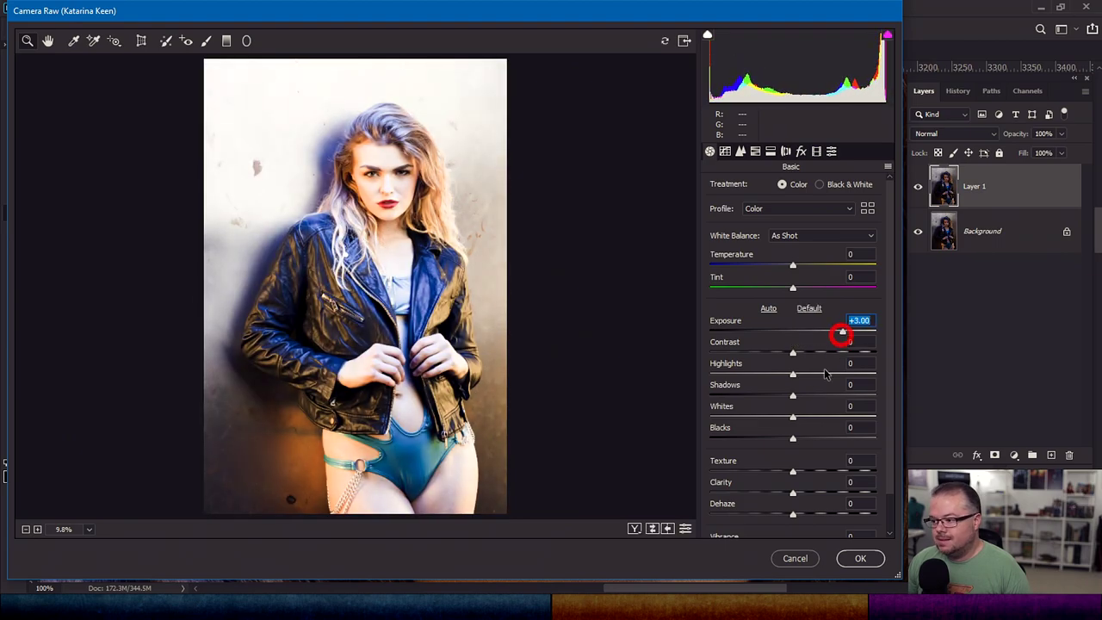
drag(793, 375, 819, 375)
drag(797, 419, 829, 422)
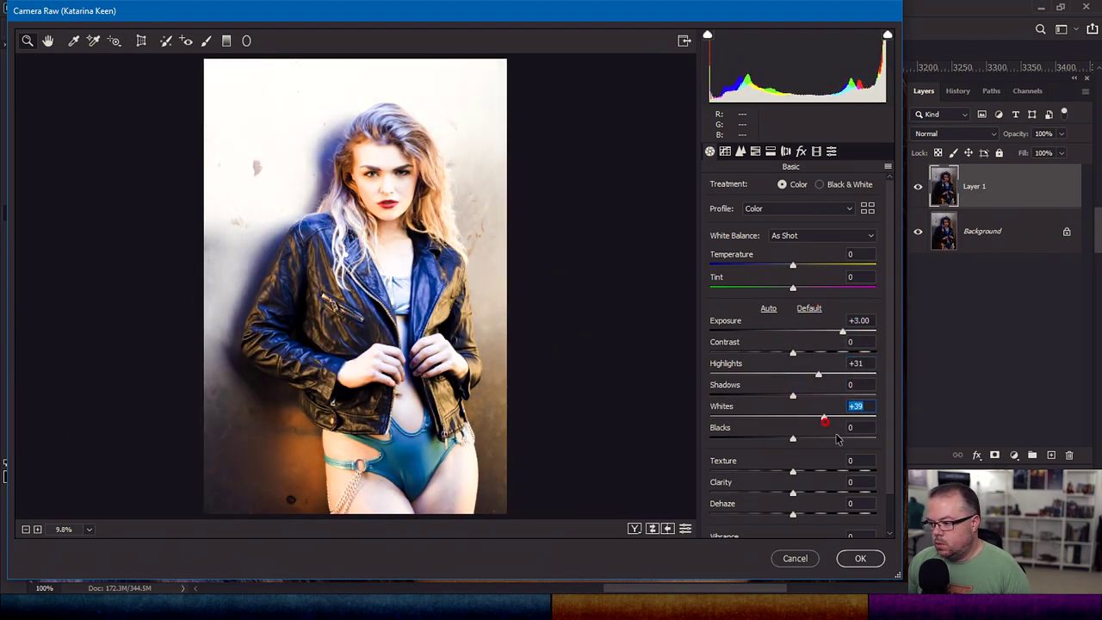
click(854, 555)
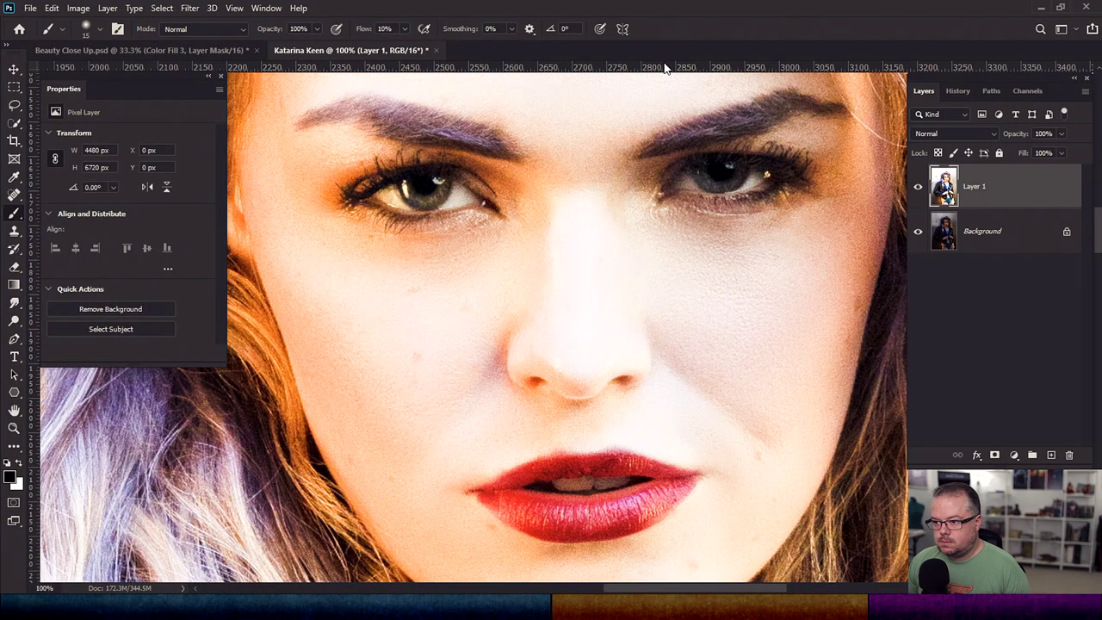
Add a black mask to the brightened Layer 1 and paint white over both irises with a 15 px brush
alt+click(994, 456)
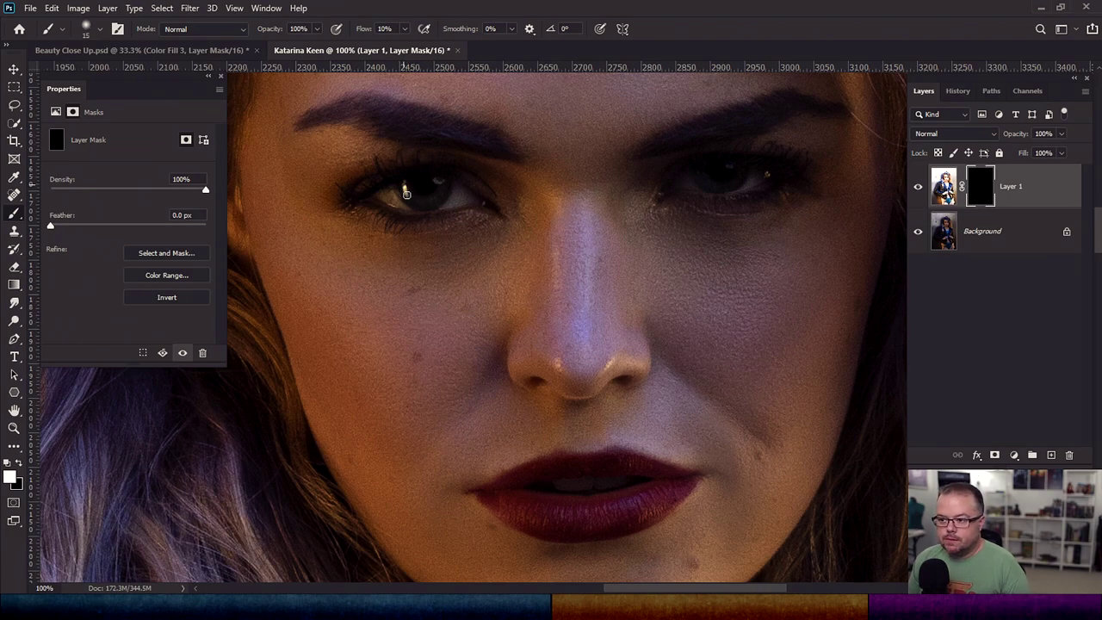
mouse_move(422, 204)
mouse_down()
mouse_move(444, 184)
mouse_move(427, 203)
mouse_move(430, 194)
mouse_up()
drag(711, 177, 737, 170)
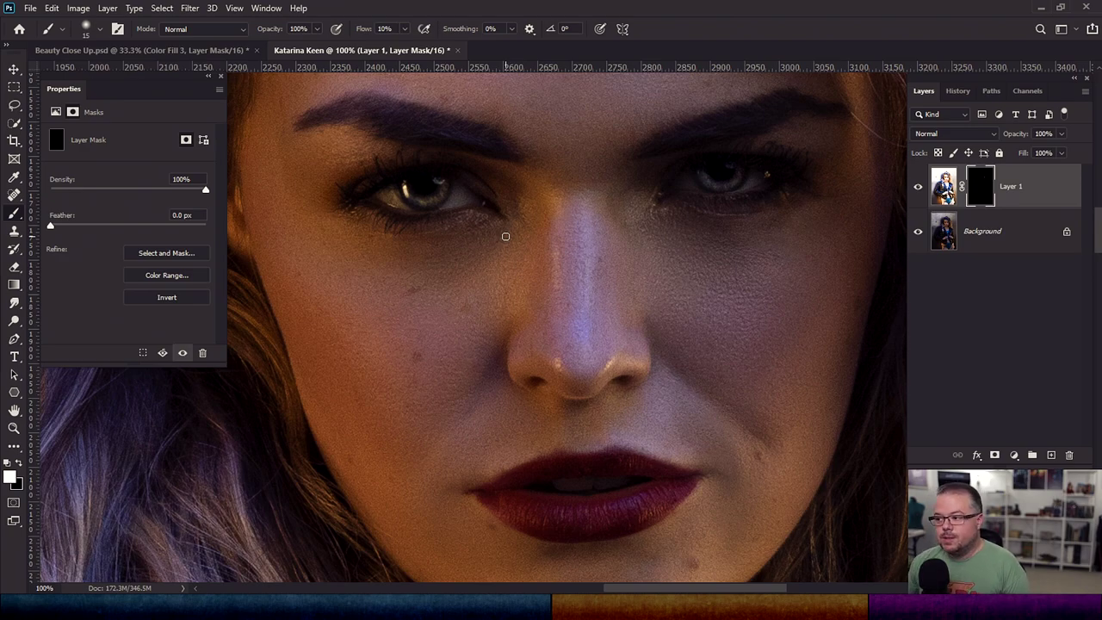
Compare the brightened irises with Layer 1's mask disabled and with the layer hidden, at full-image and close-up views
shift+click(990, 190)
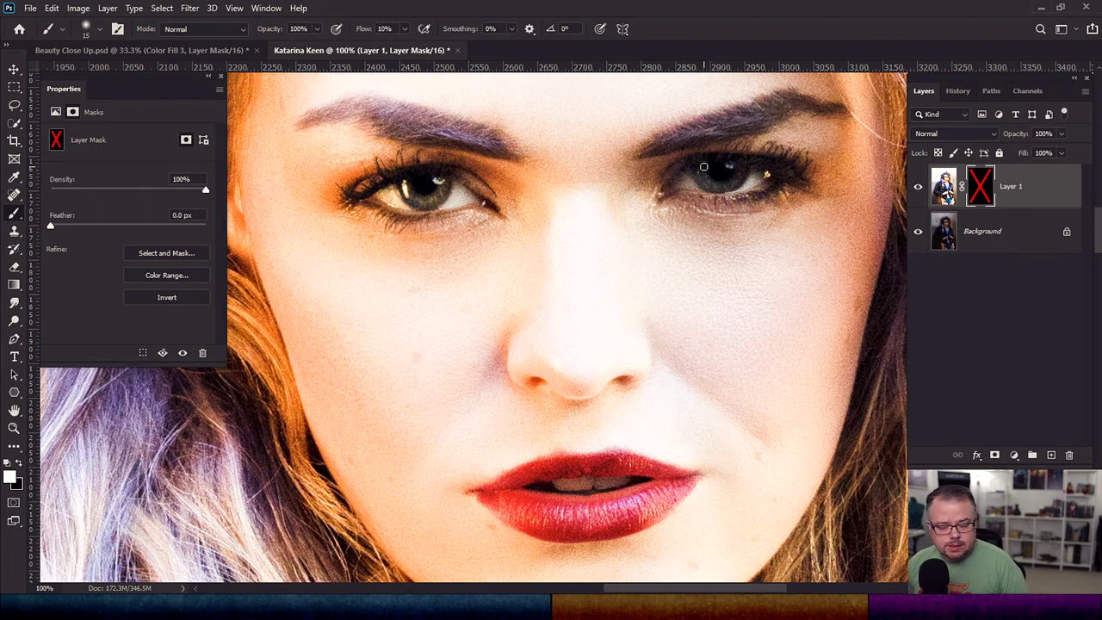
shift+click(987, 188)
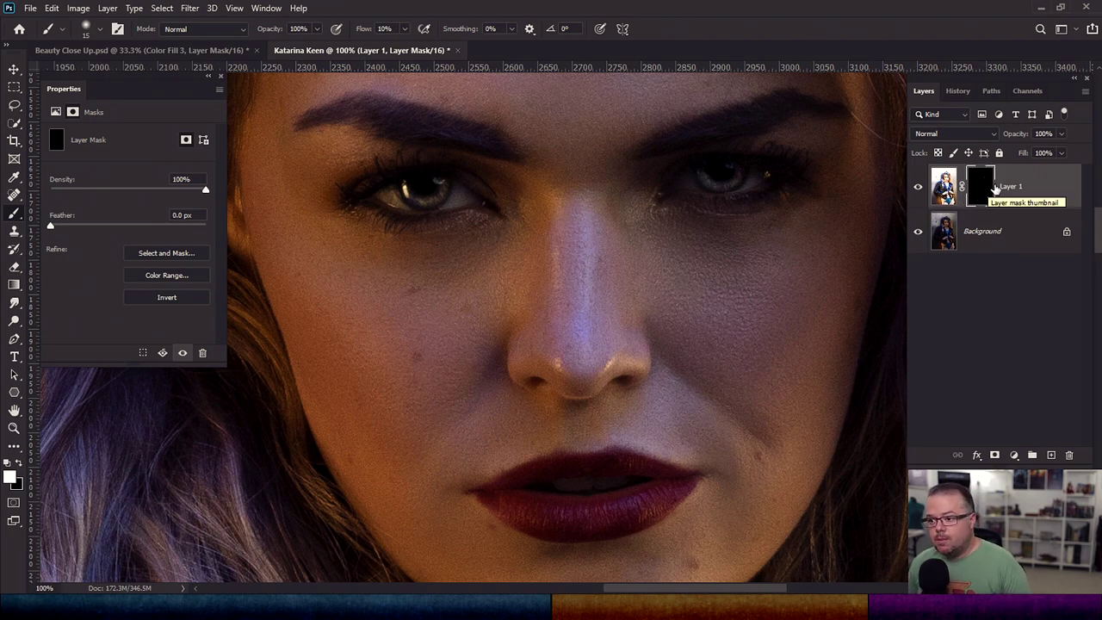
key(ctrl+0)
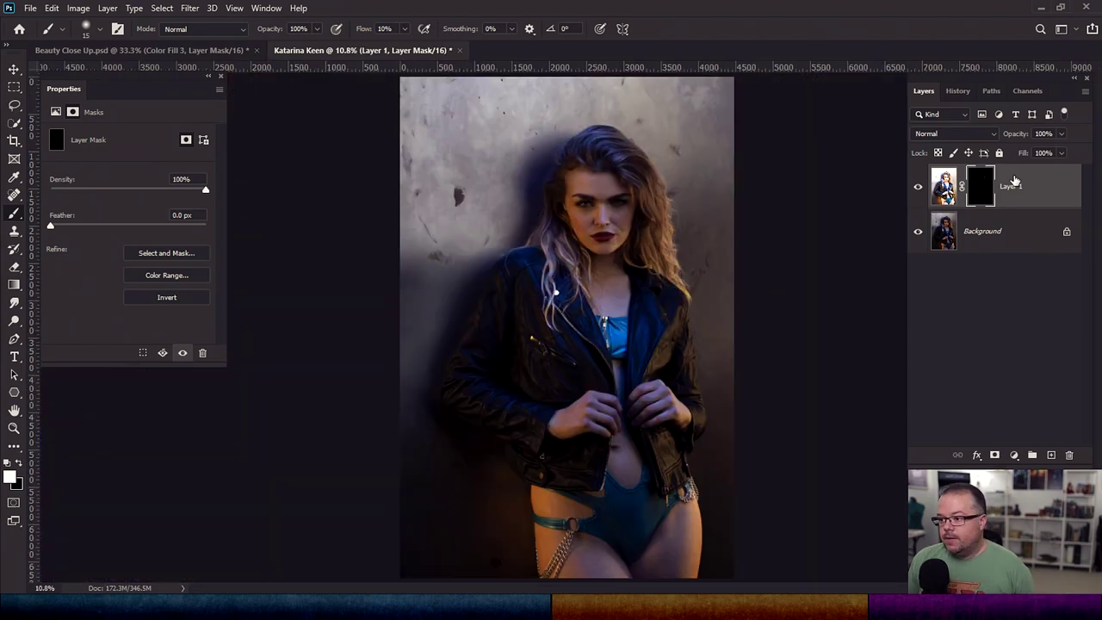
scroll(600, 207, up, 3)
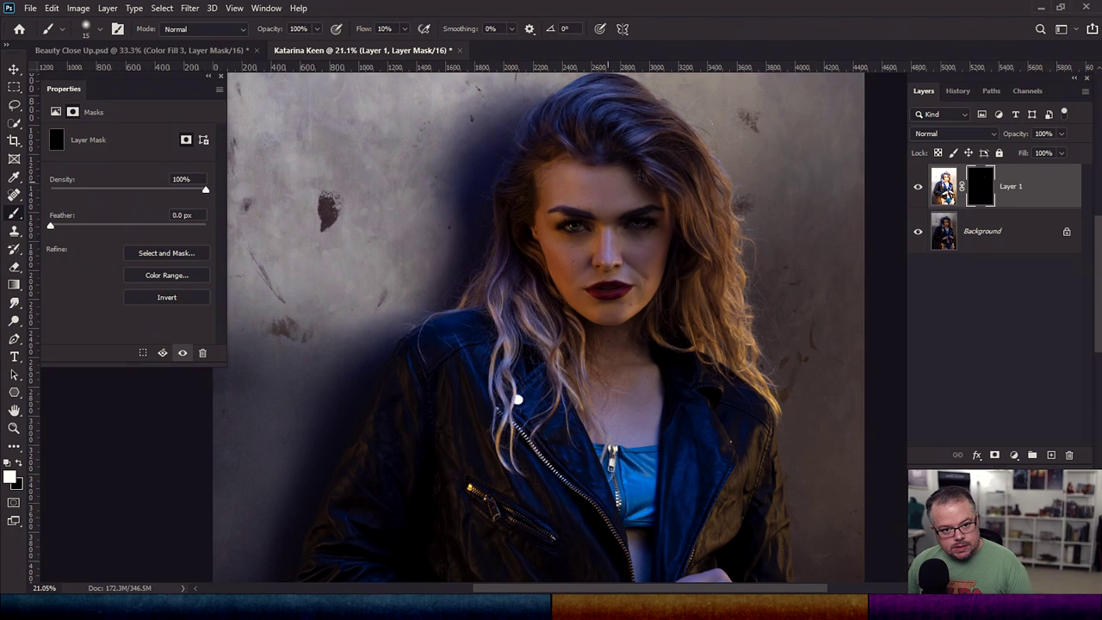
click(918, 186)
click(918, 186)
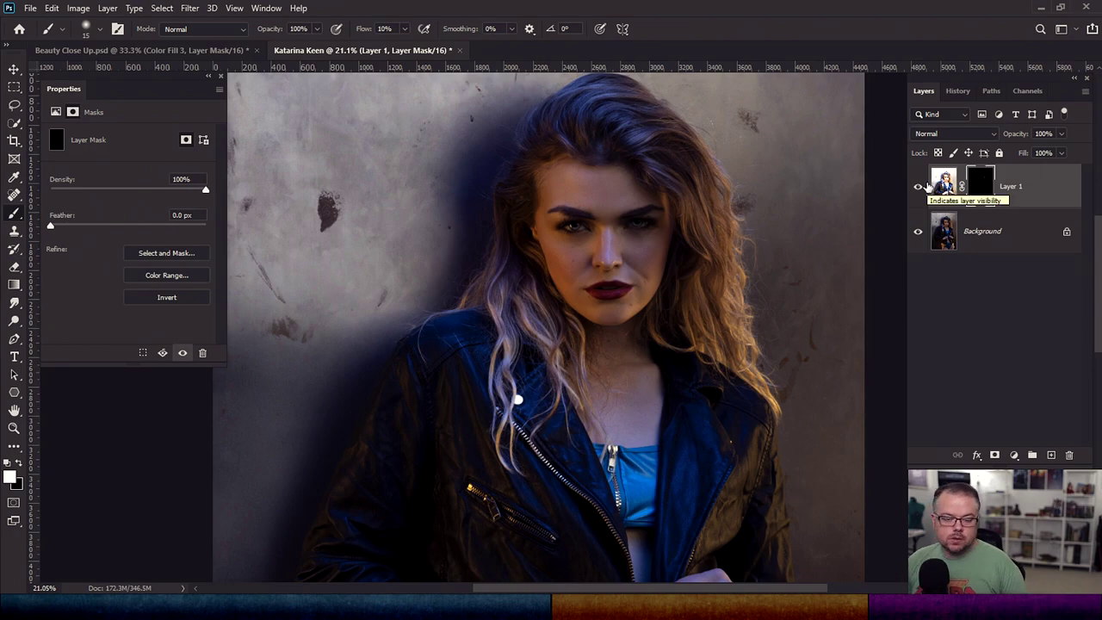
key(ctrl+0)
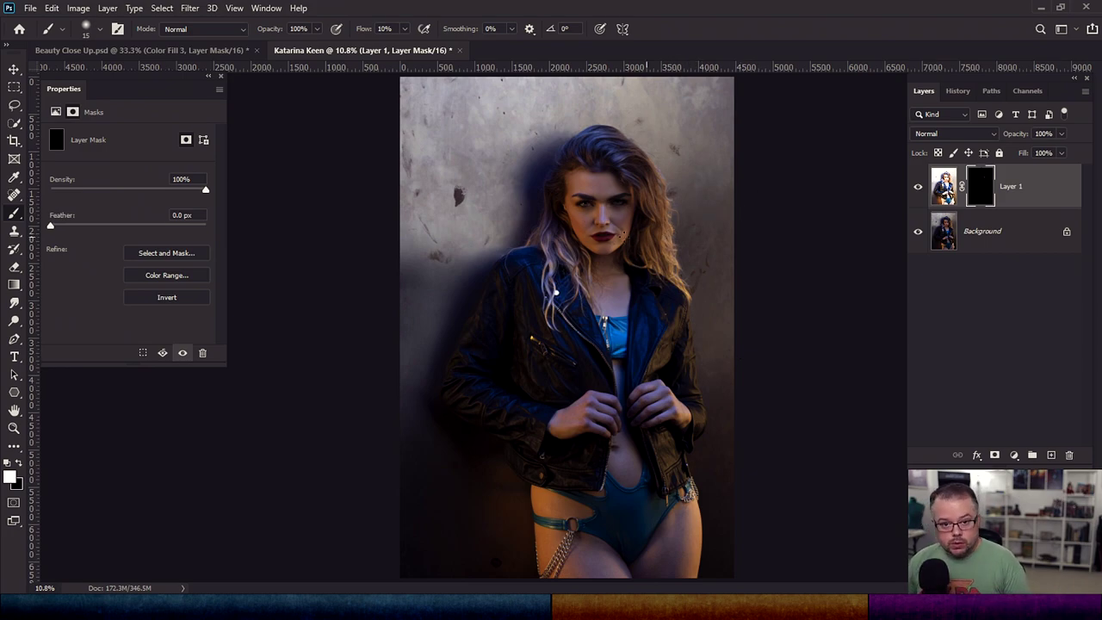
scroll(603, 221, up, 3)
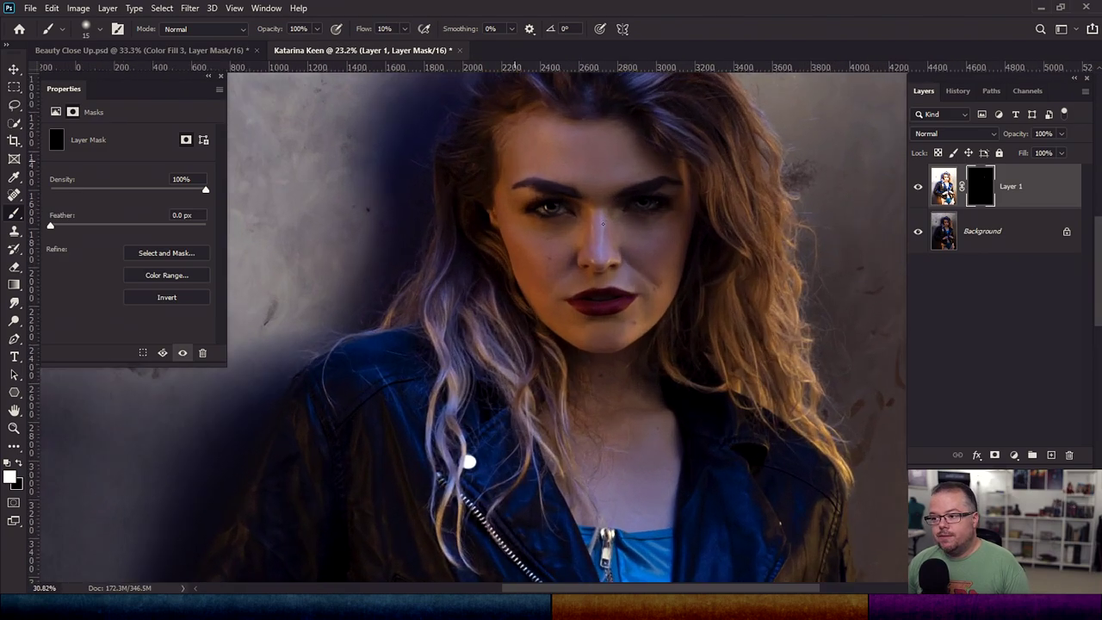
scroll(602, 221, up, 5)
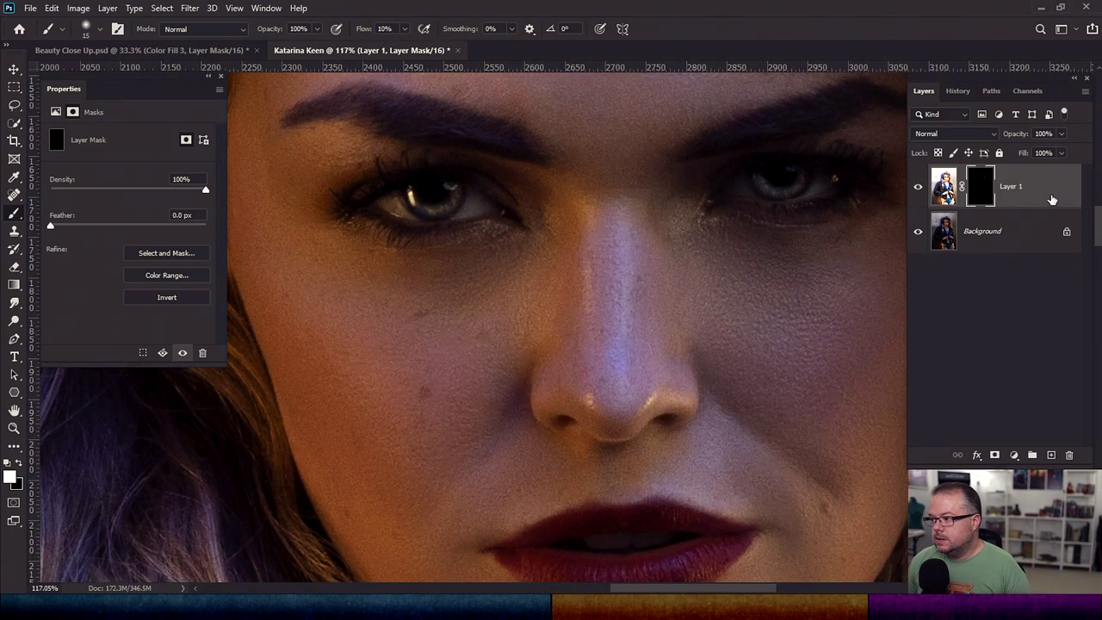
Hide Layer 1 and add a Curves adjustment layer above it with the Screen blending mode
click(919, 186)
click(1014, 454)
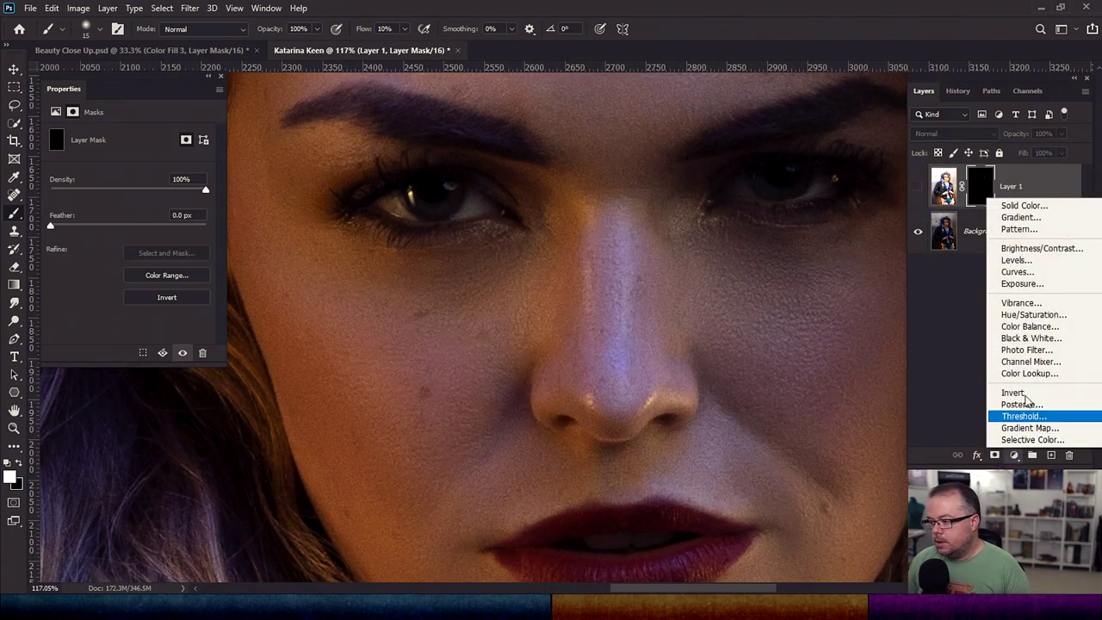
click(1018, 271)
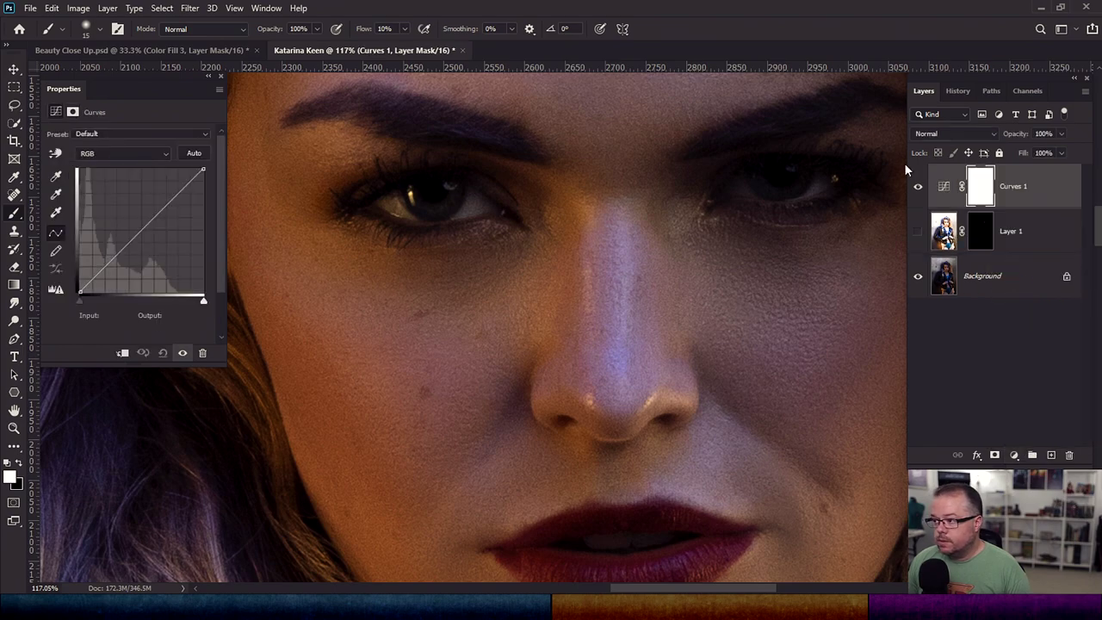
click(956, 133)
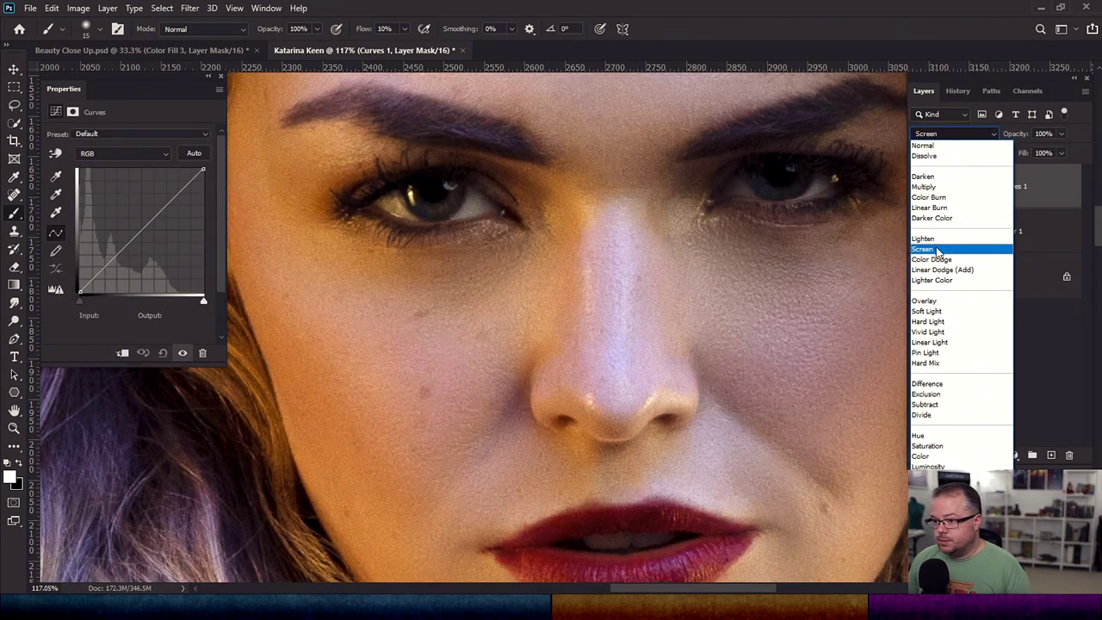
click(938, 250)
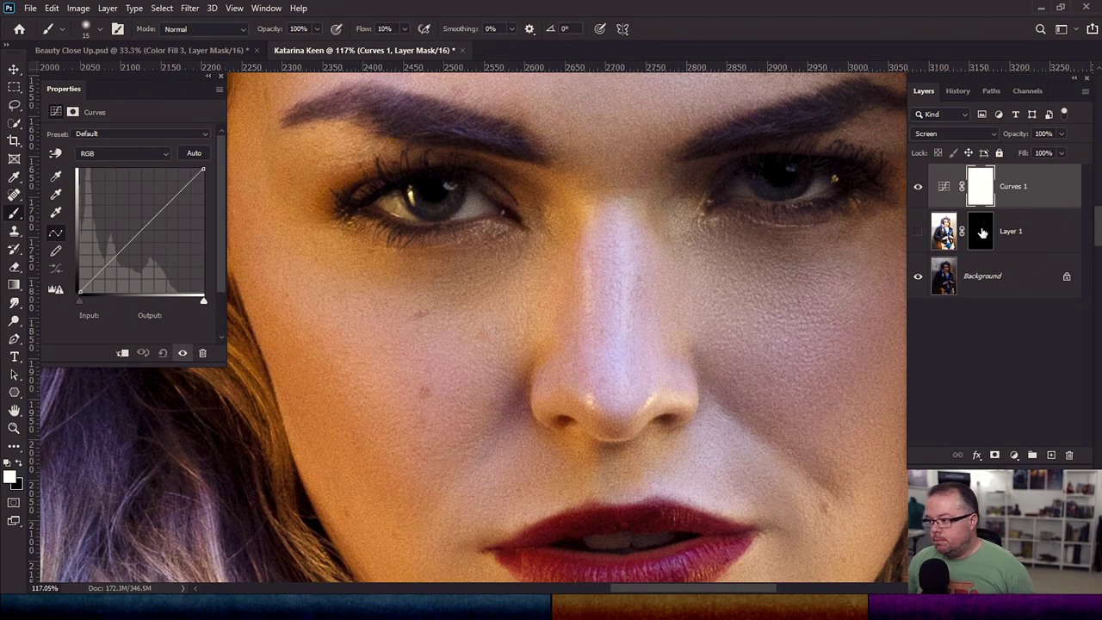
Replace the Curves 1 layer's white mask with a copy of Layer 1's iris mask and select it for editing
drag(982, 232, 982, 195)
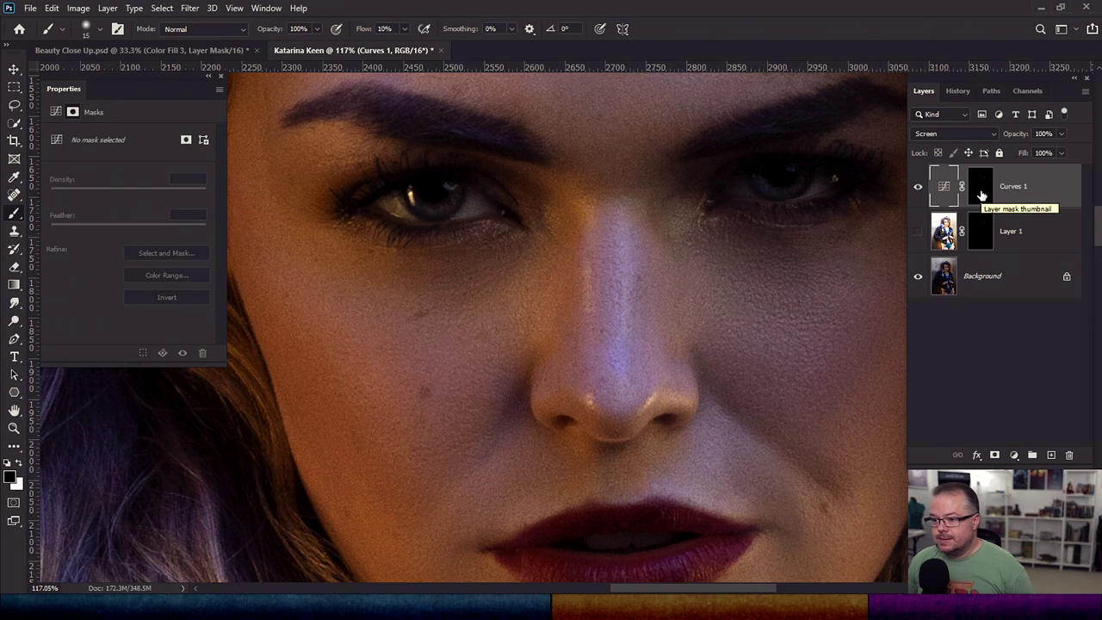
click(984, 179)
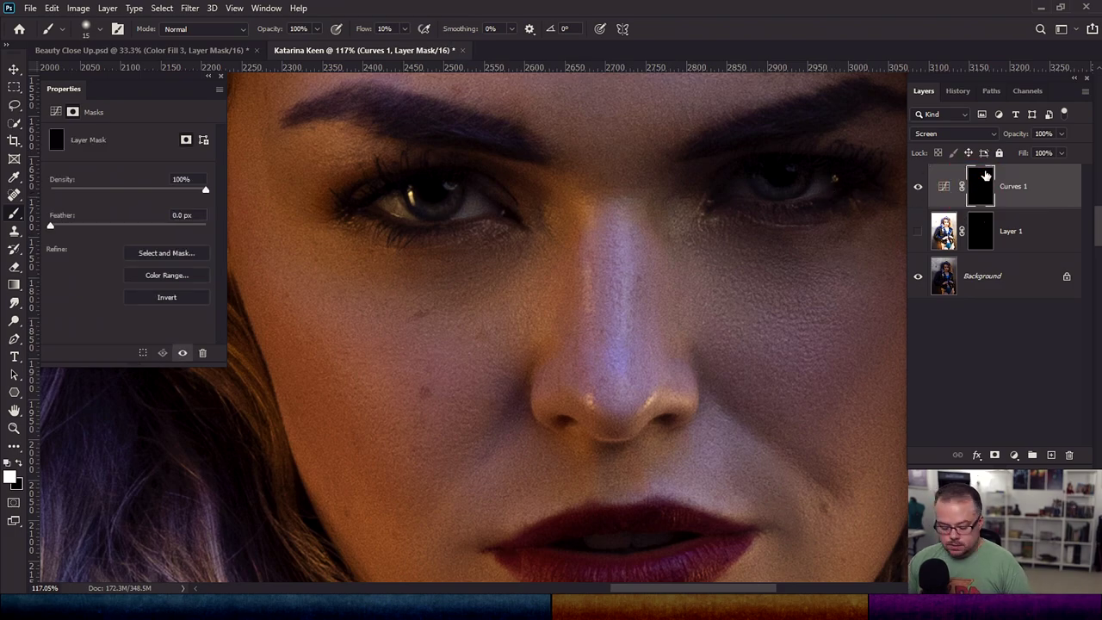
Set the brush flow to 100% and paint white over both irises on the Curves 1 mask with a 15 px brush
key(shift+0)
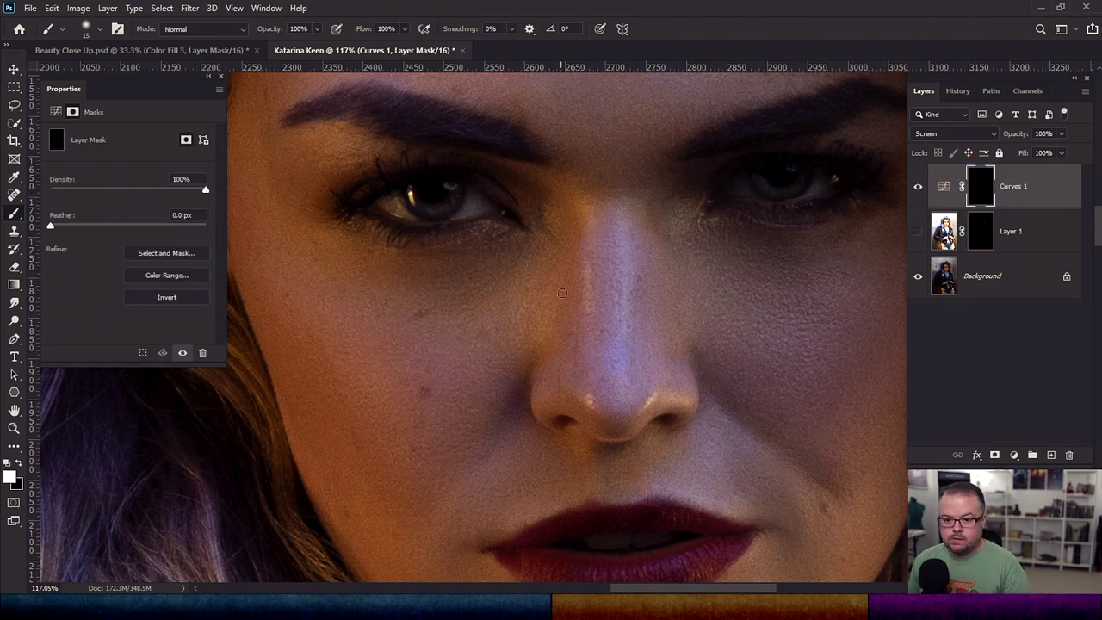
key(bracketright)
key(bracketleft)
mouse_move(435, 202)
mouse_down()
mouse_move(416, 206)
mouse_move(436, 215)
mouse_move(450, 200)
mouse_move(417, 206)
mouse_move(465, 193)
mouse_up()
mouse_move(779, 184)
mouse_down()
mouse_move(803, 174)
mouse_move(771, 194)
mouse_move(755, 174)
mouse_move(784, 194)
mouse_move(807, 174)
mouse_move(771, 190)
mouse_move(753, 173)
mouse_move(797, 181)
mouse_up()
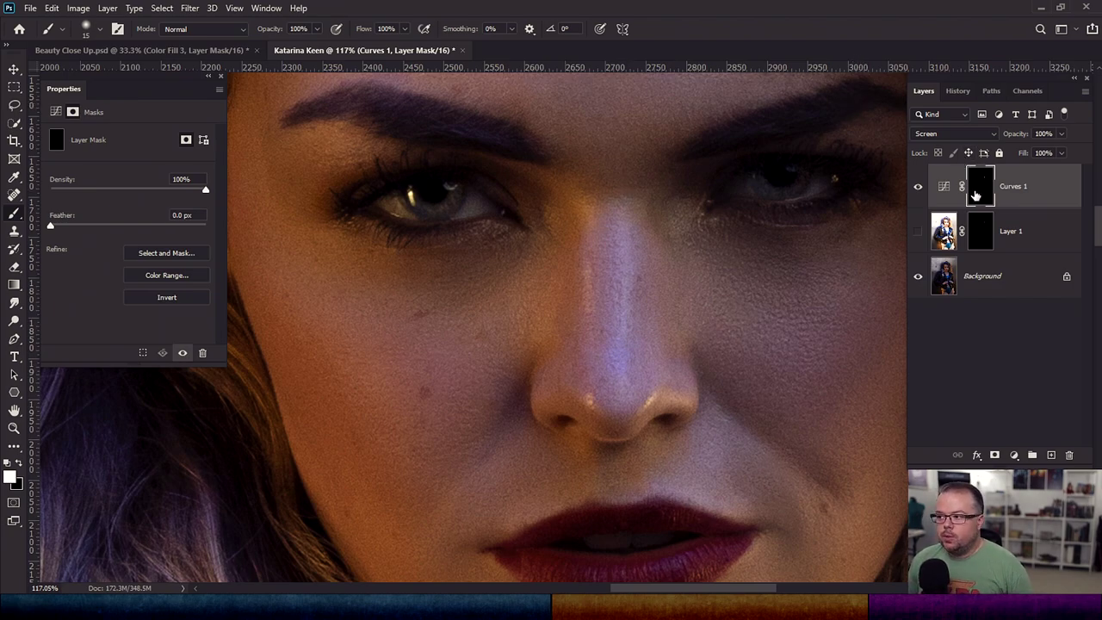
Darken the midtones in the Curves 1 adjustment with a curve point at input 131, output 96
key(ctrl+0)
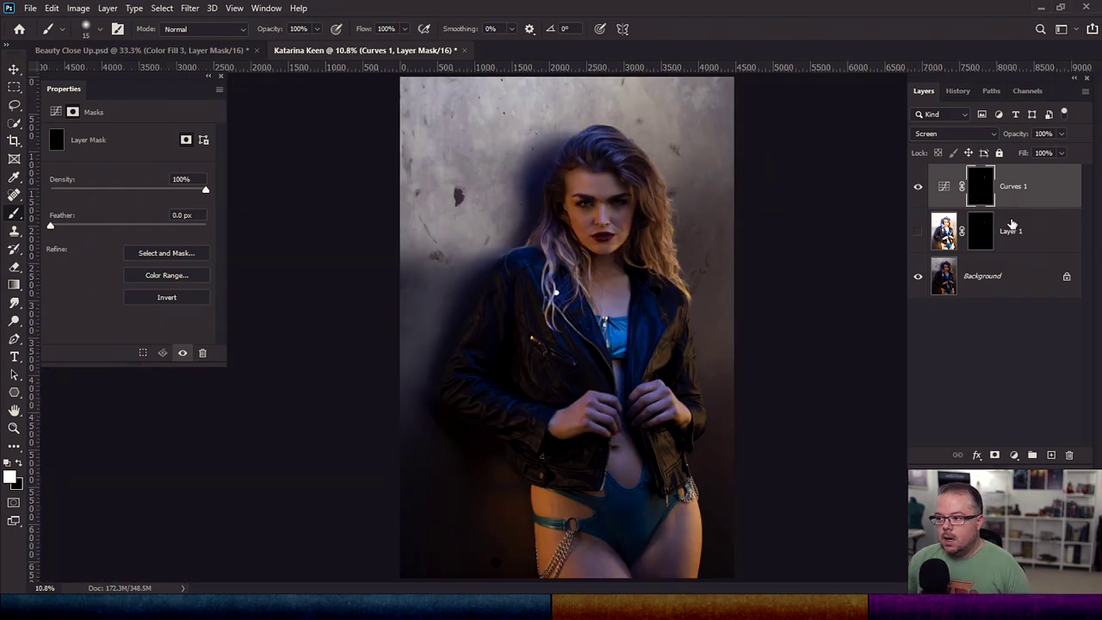
scroll(585, 248, up, 2)
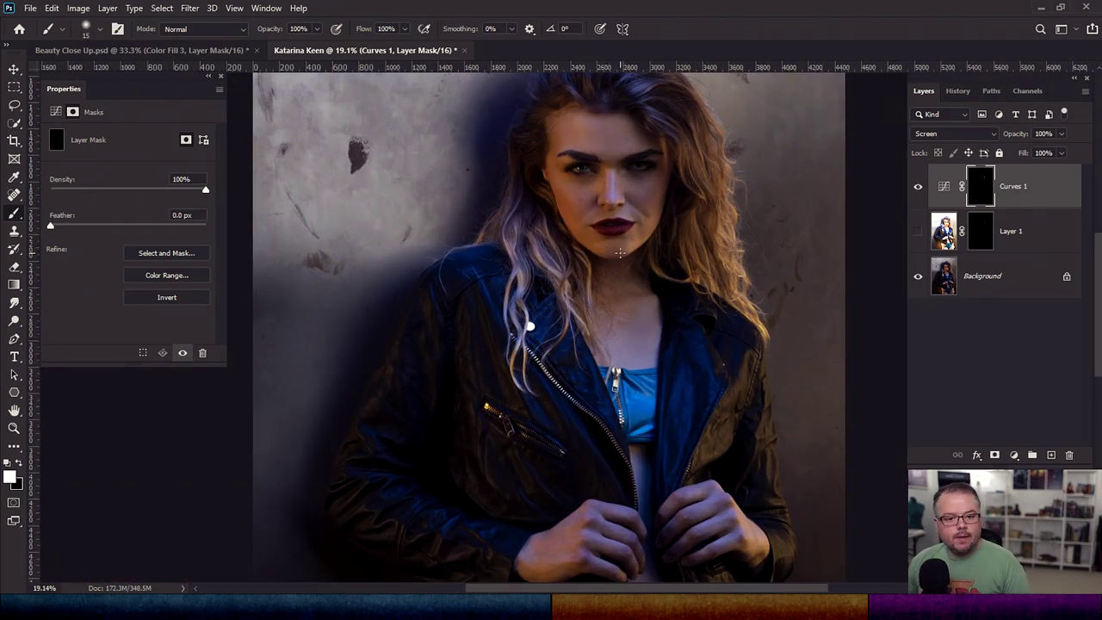
scroll(619, 252, up, 4)
scroll(543, 327, up, 5)
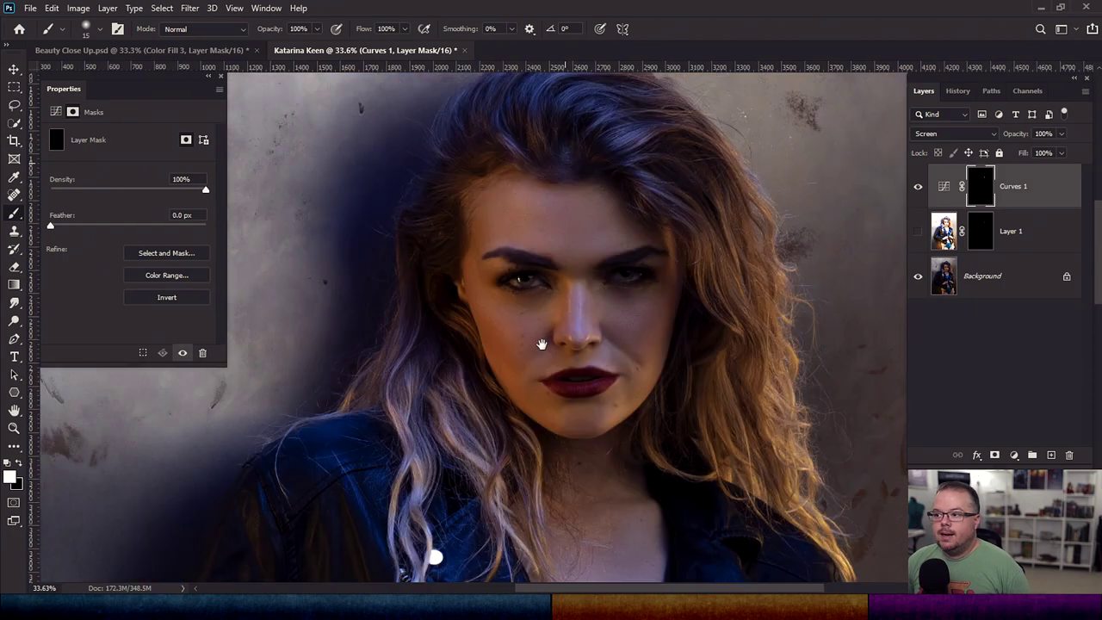
scroll(553, 370, up, 4)
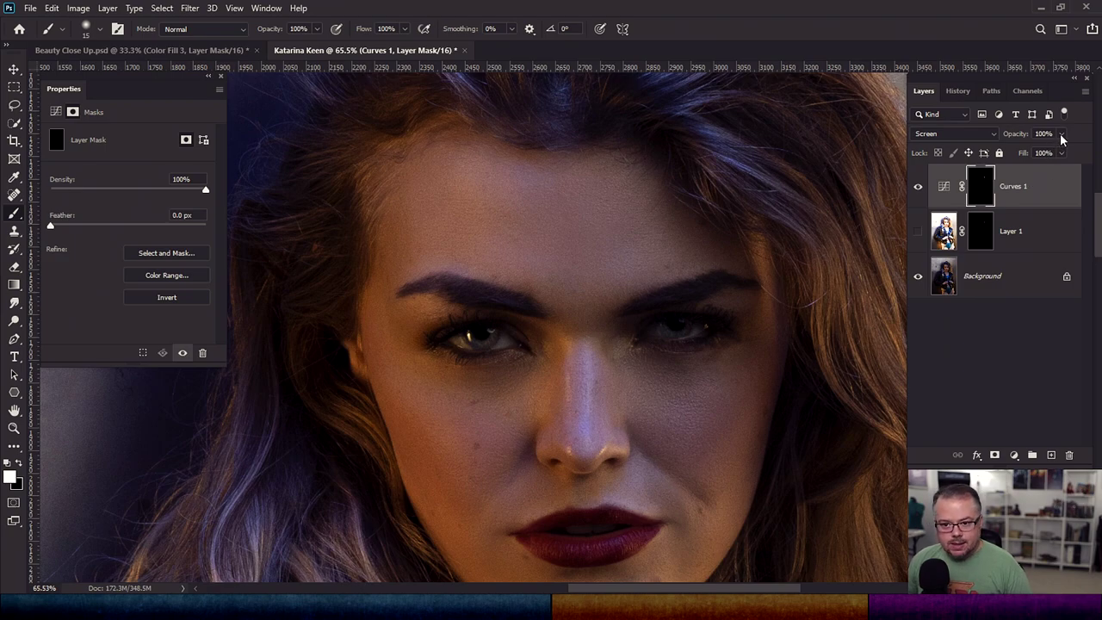
click(939, 193)
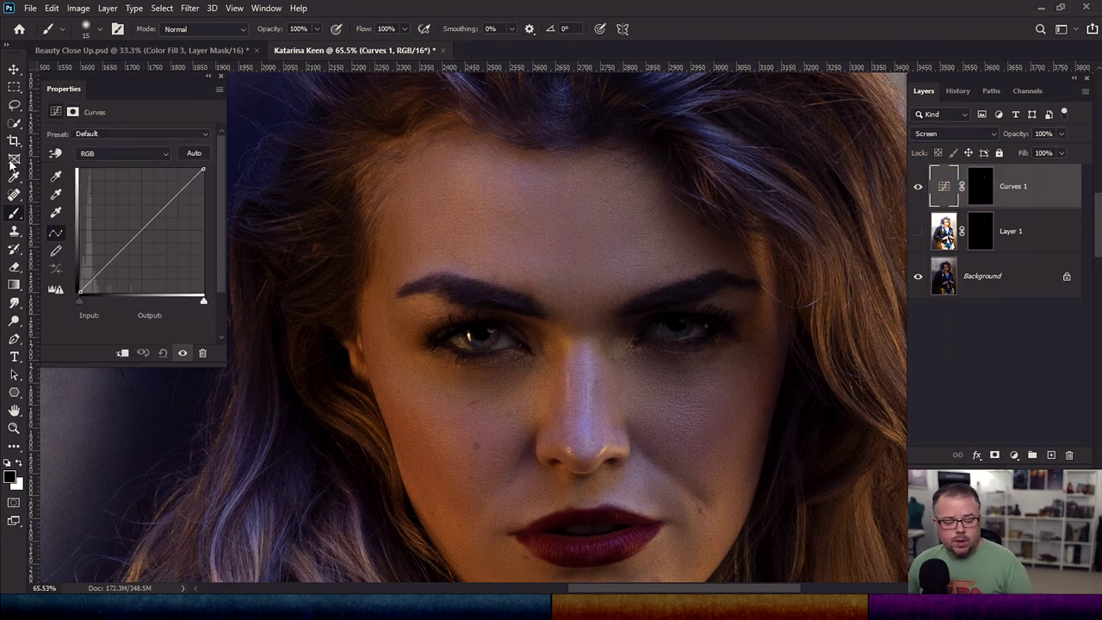
click(144, 230)
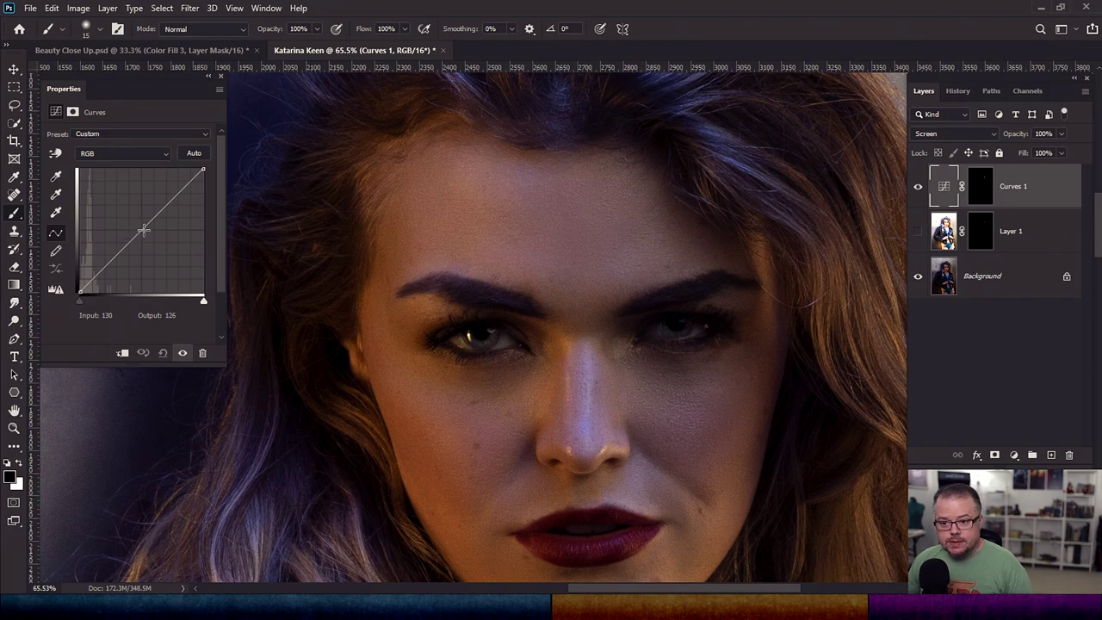
drag(144, 229, 138, 246)
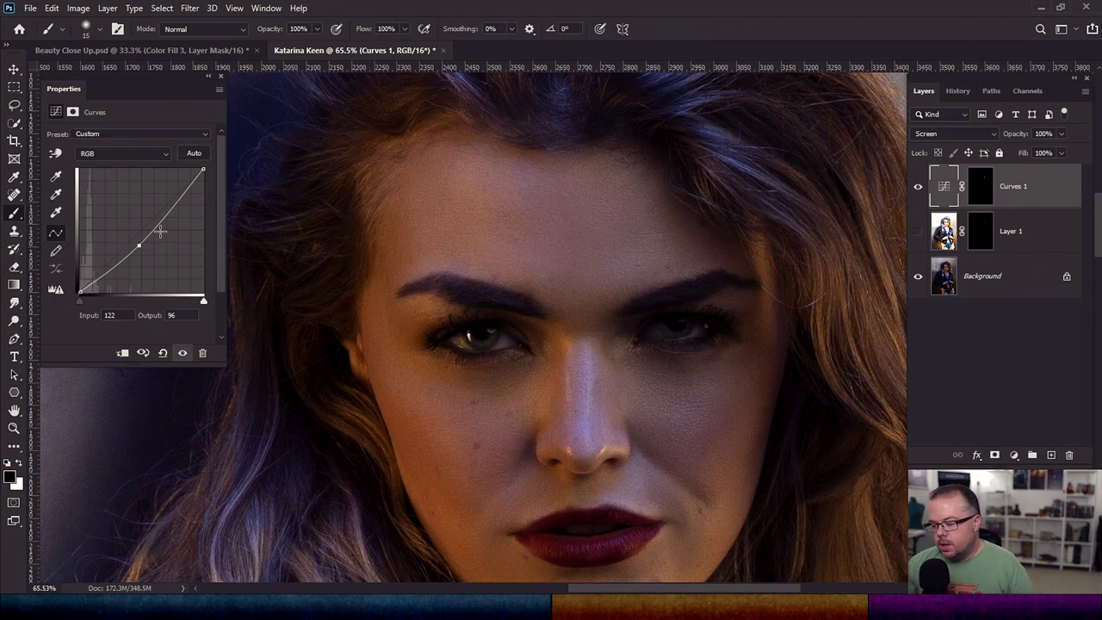
drag(138, 245, 146, 242)
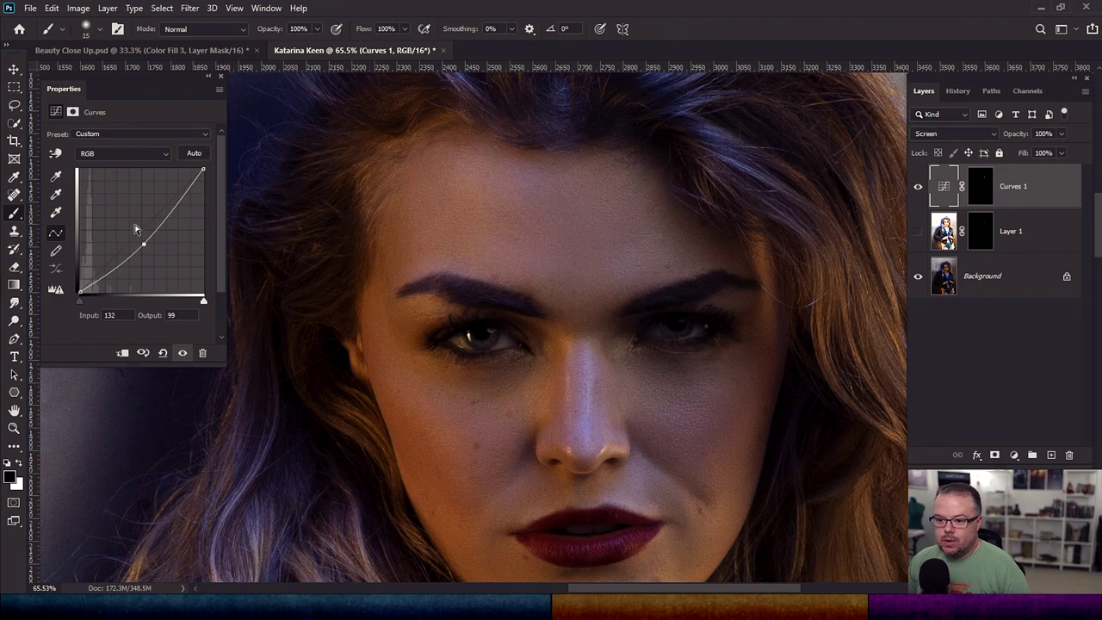
drag(144, 246, 143, 248)
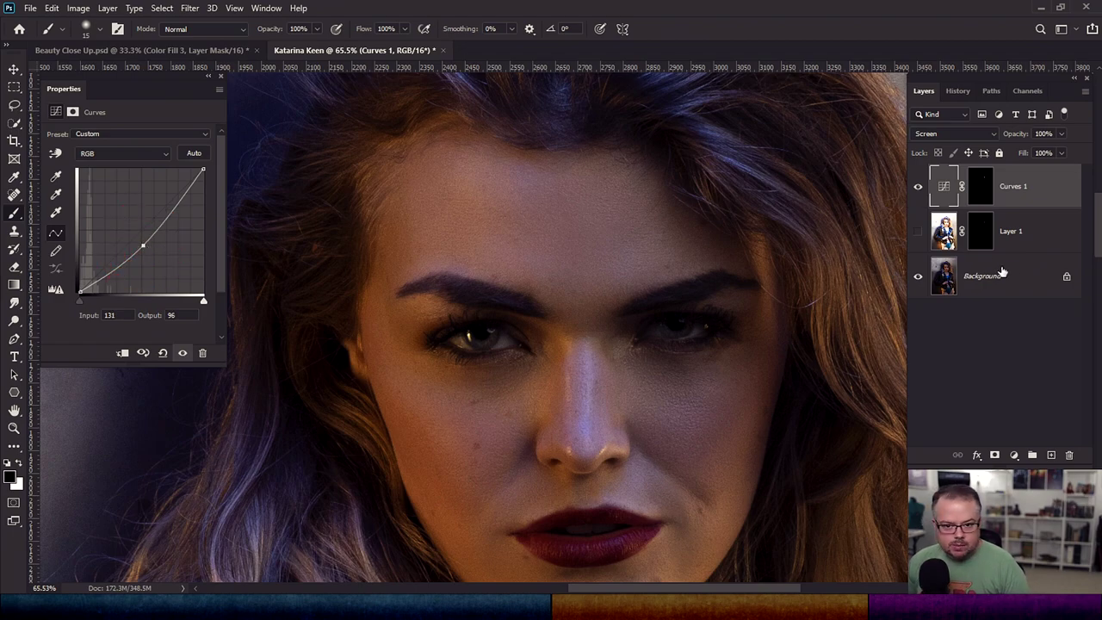
Add a Solid Color fill layer in a saturated blue above Curves 1
click(1013, 455)
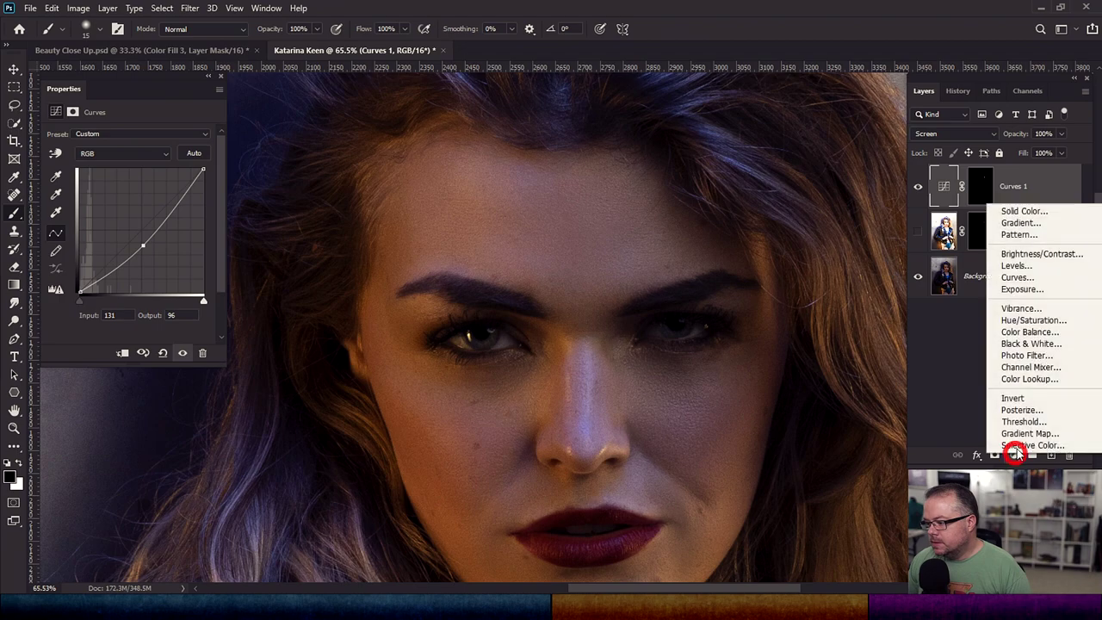
click(1028, 213)
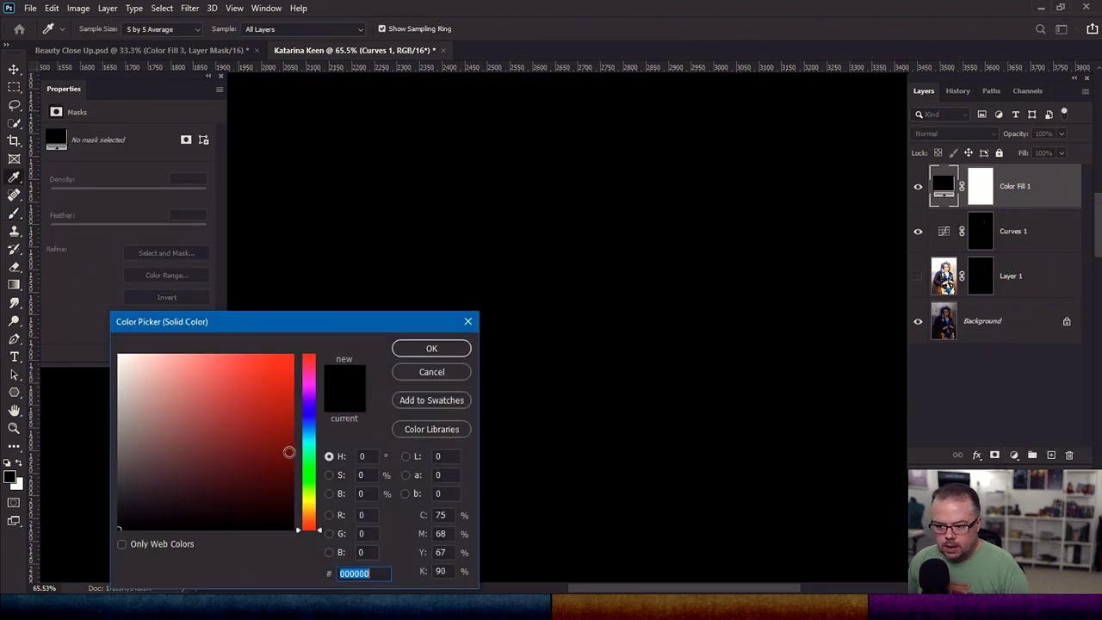
drag(308, 415, 282, 388)
click(432, 348)
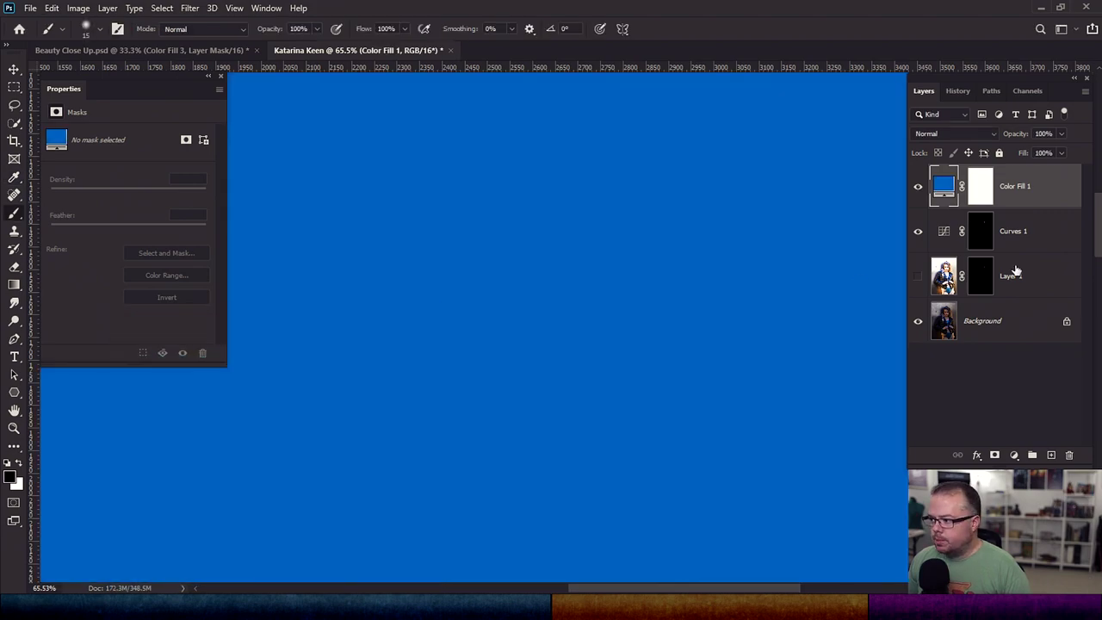
Set the blue fill layer's blending mode to Color and replace its mask with a copy of the Curves 1 iris mask
click(964, 134)
click(956, 404)
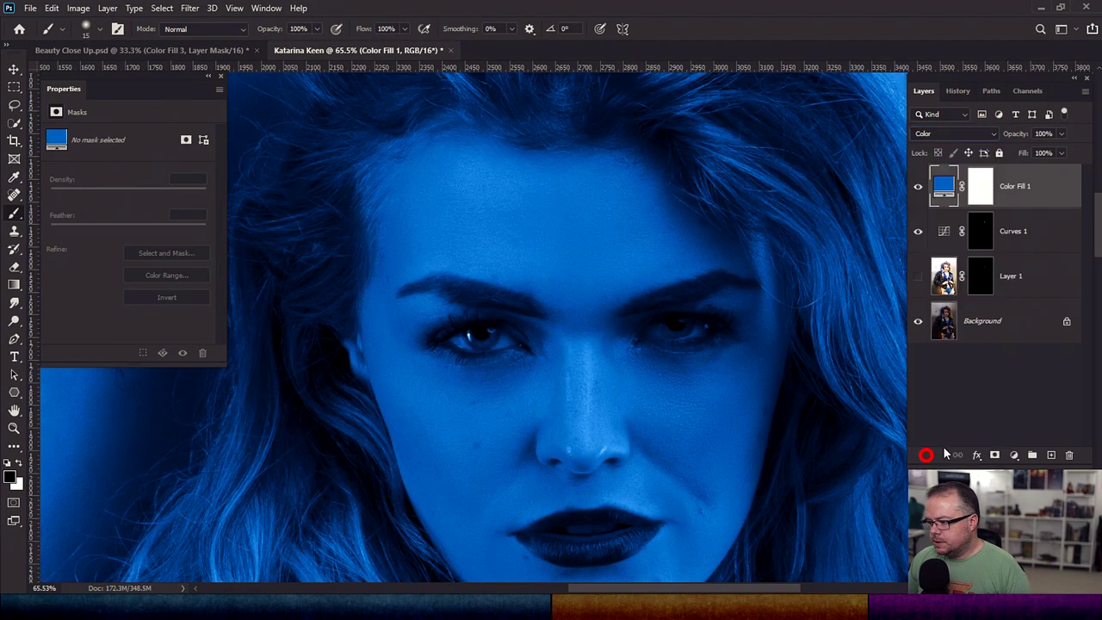
drag(982, 242, 985, 195)
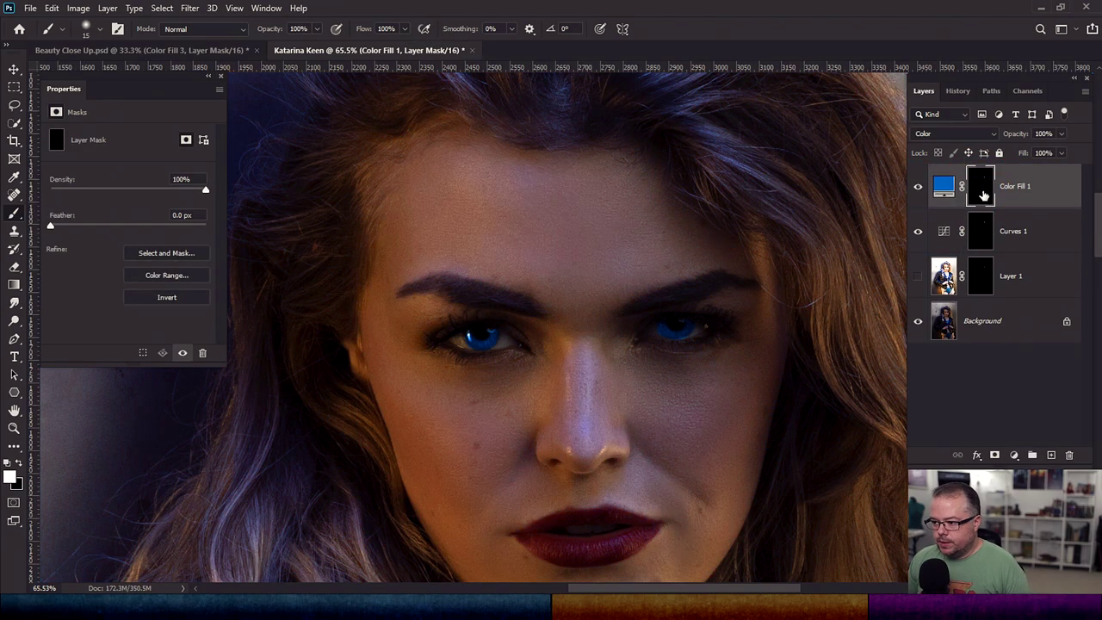
Change the fill layer's color to the lighter blue 68b5fc and reduce the layer's opacity to 20%
double_click(944, 186)
mouse_move(285, 363)
mouse_down()
mouse_move(304, 333)
mouse_move(267, 355)
mouse_move(204, 362)
mouse_move(123, 344)
mouse_move(221, 355)
mouse_up()
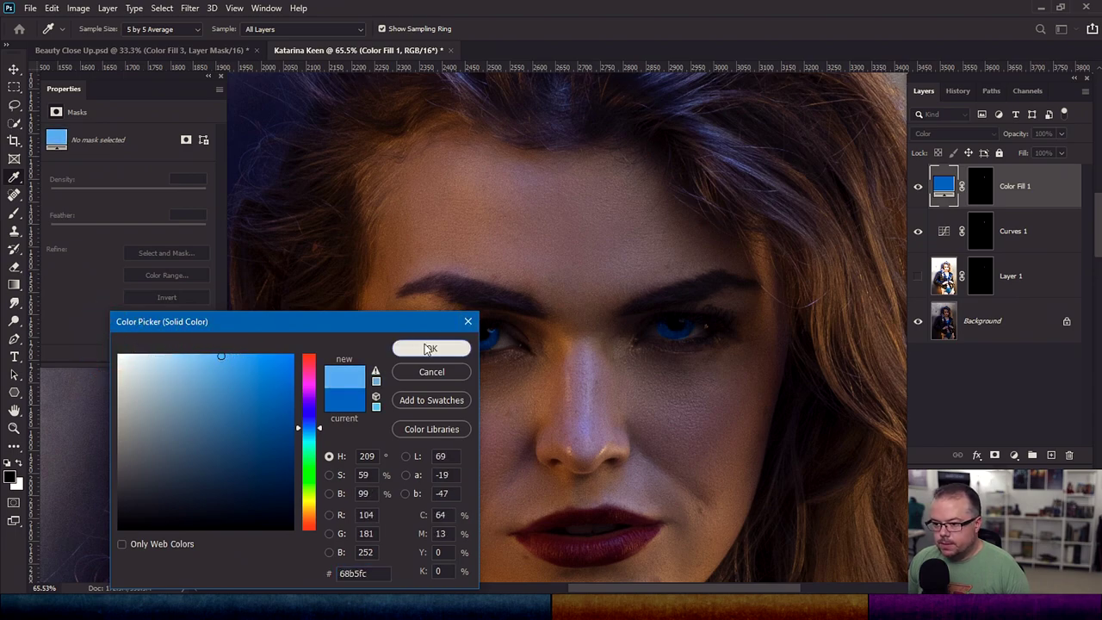
click(428, 347)
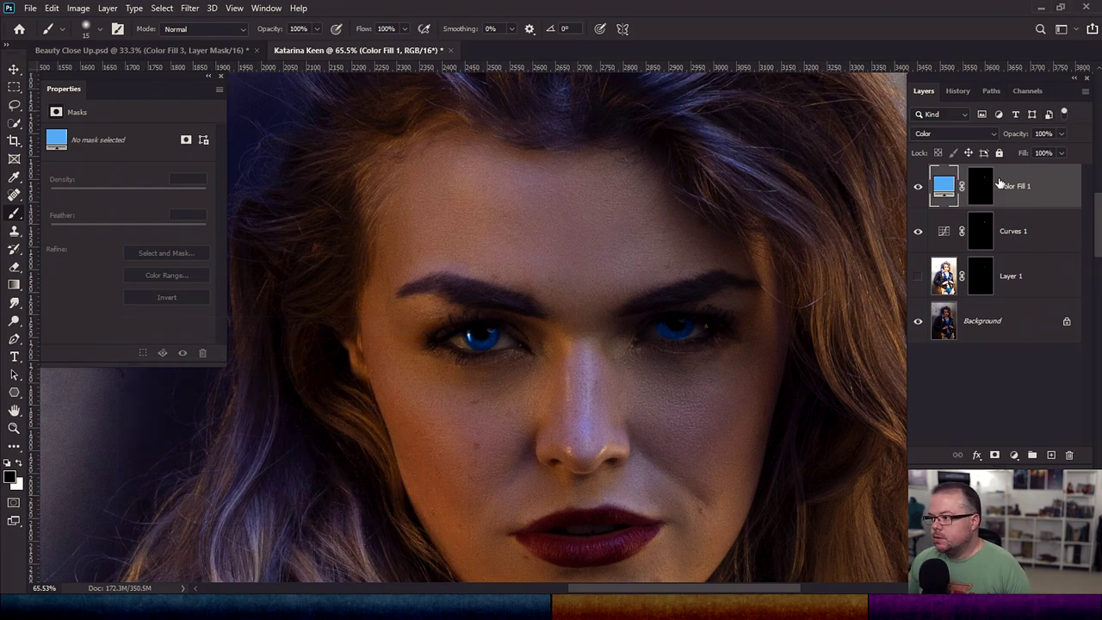
click(1061, 133)
drag(1066, 148, 1021, 154)
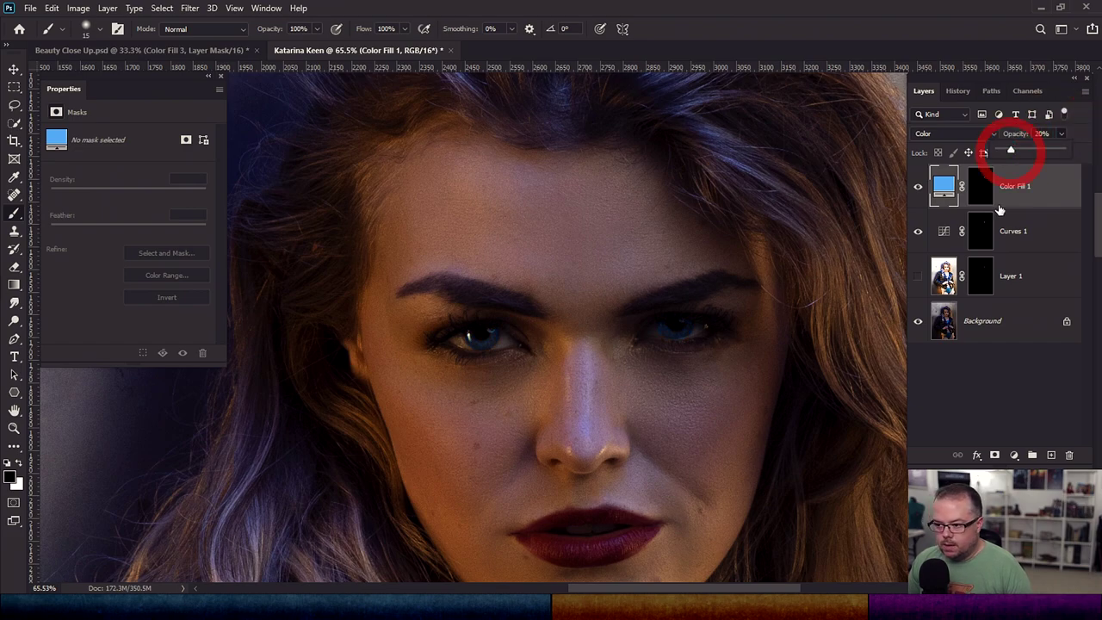
Add a second Curves adjustment layer above Color Fill 1 and set its blending mode to Color Dodge
click(1015, 461)
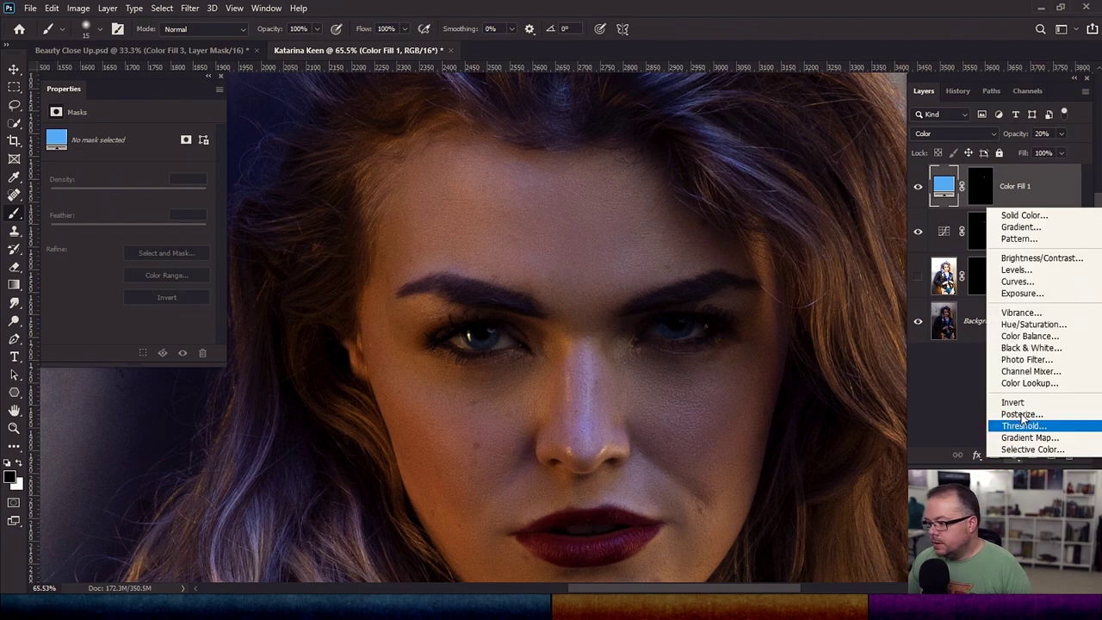
click(1033, 292)
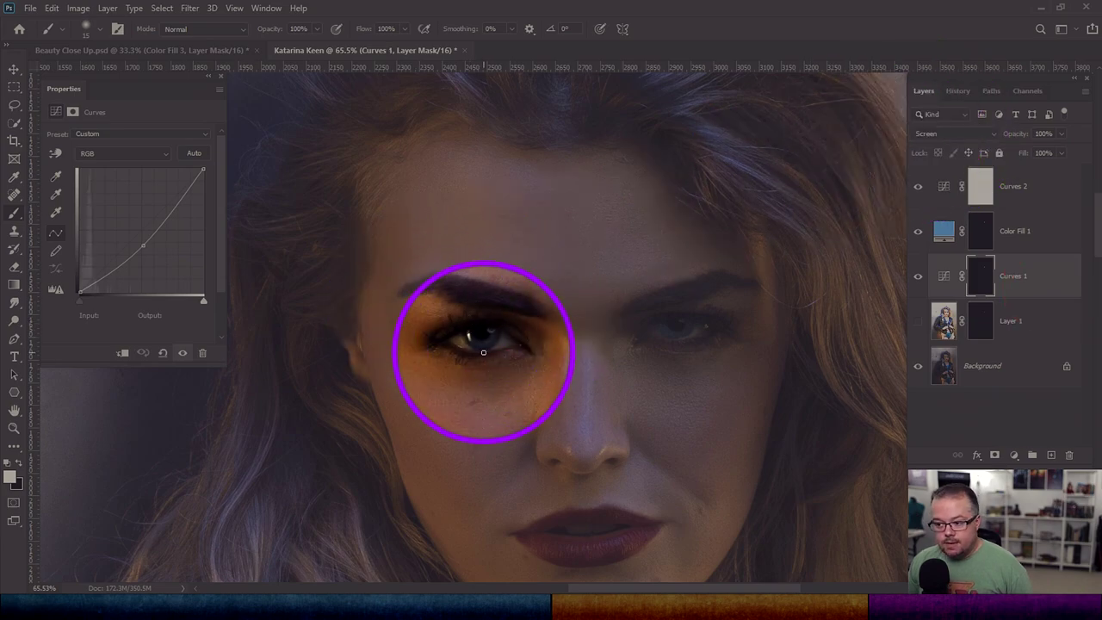
click(1039, 196)
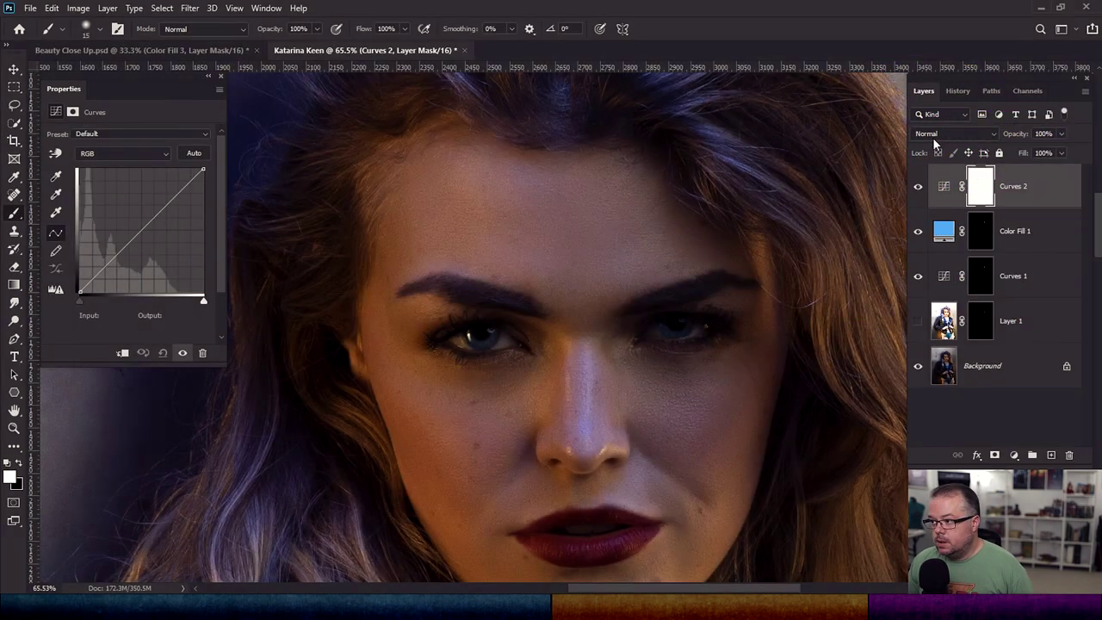
click(933, 137)
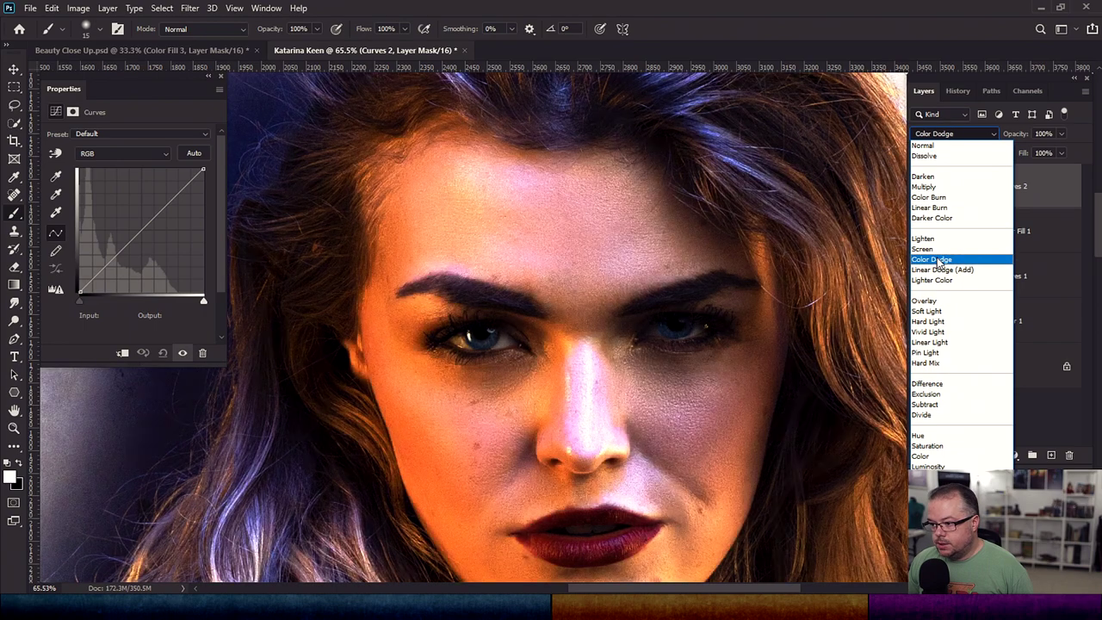
click(935, 259)
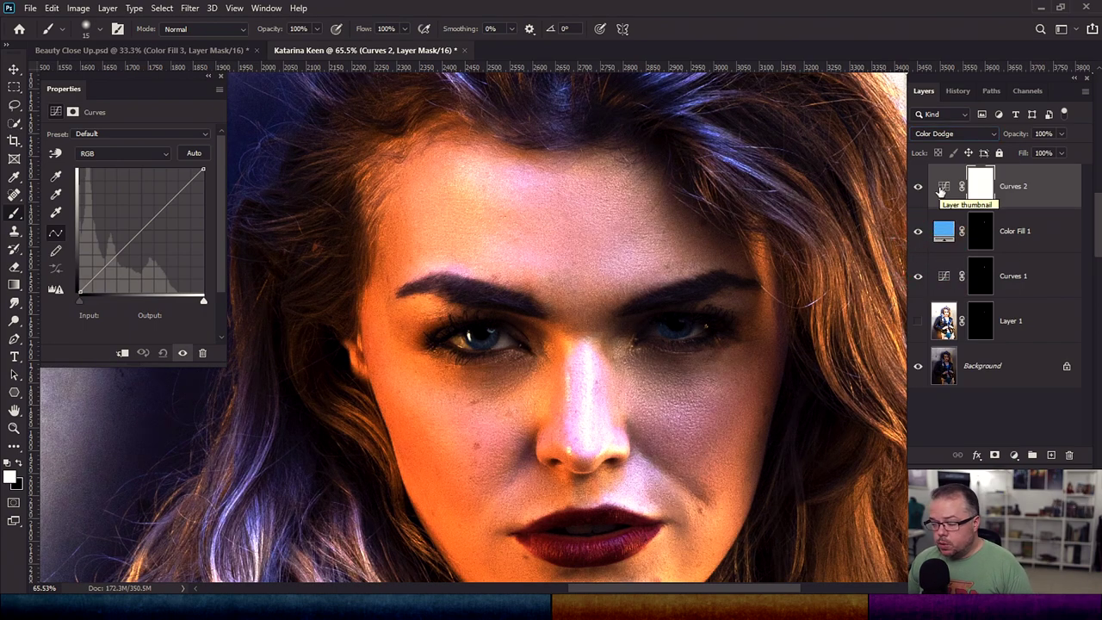
Brighten the Curves 2 curve with the white point at input 180 and a midtone point at input 77, output 151
drag(144, 232, 125, 219)
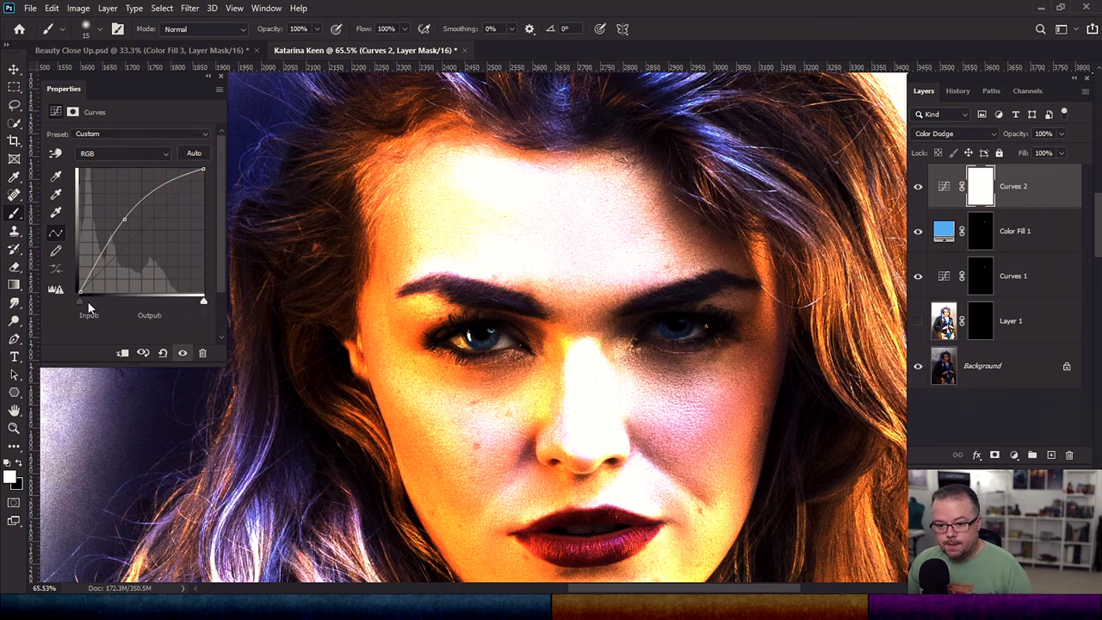
mouse_move(79, 301)
mouse_down()
mouse_move(91, 301)
mouse_move(76, 301)
mouse_up()
drag(203, 301, 168, 305)
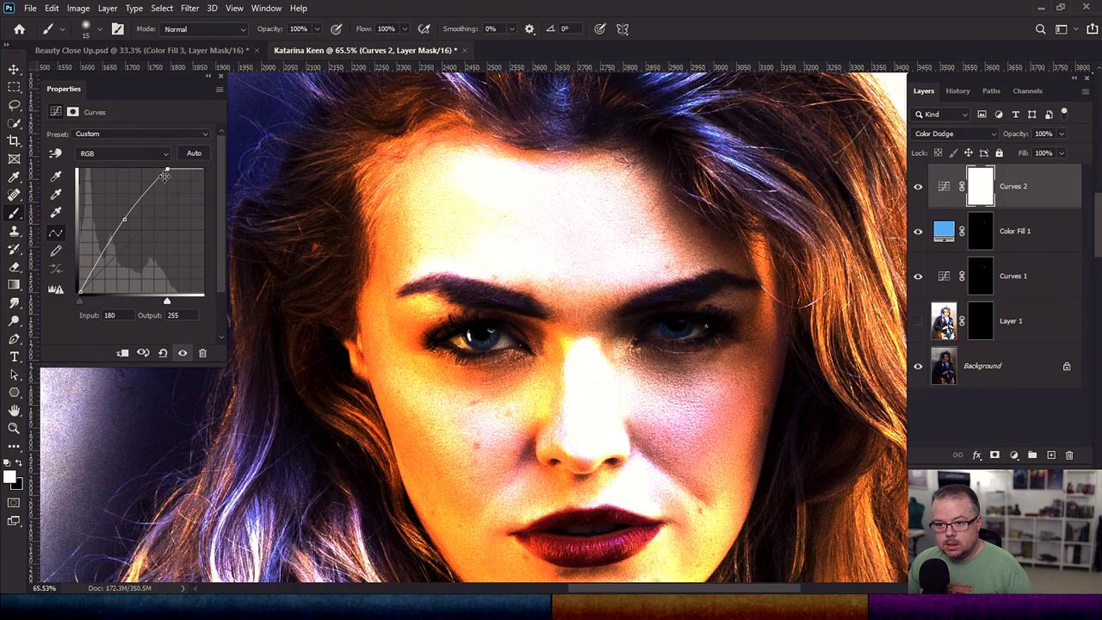
drag(124, 220, 117, 219)
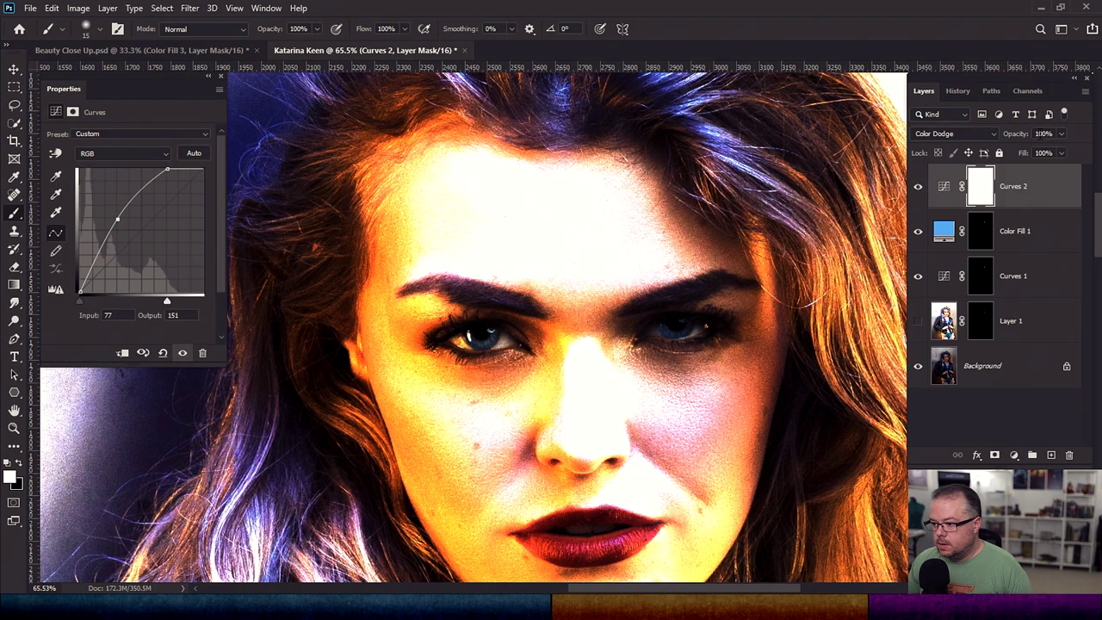
Invert the Curves 2 mask to black and paint white over parts of both irises with a 6 px brush at 10% flow
key(ctrl+i)
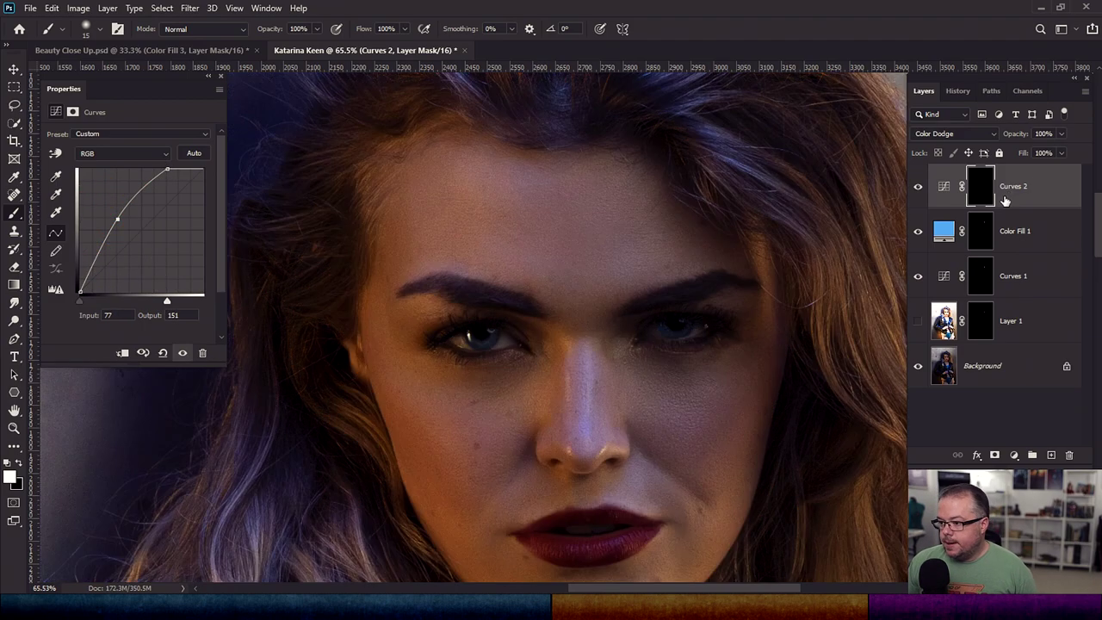
scroll(623, 321, up, 6)
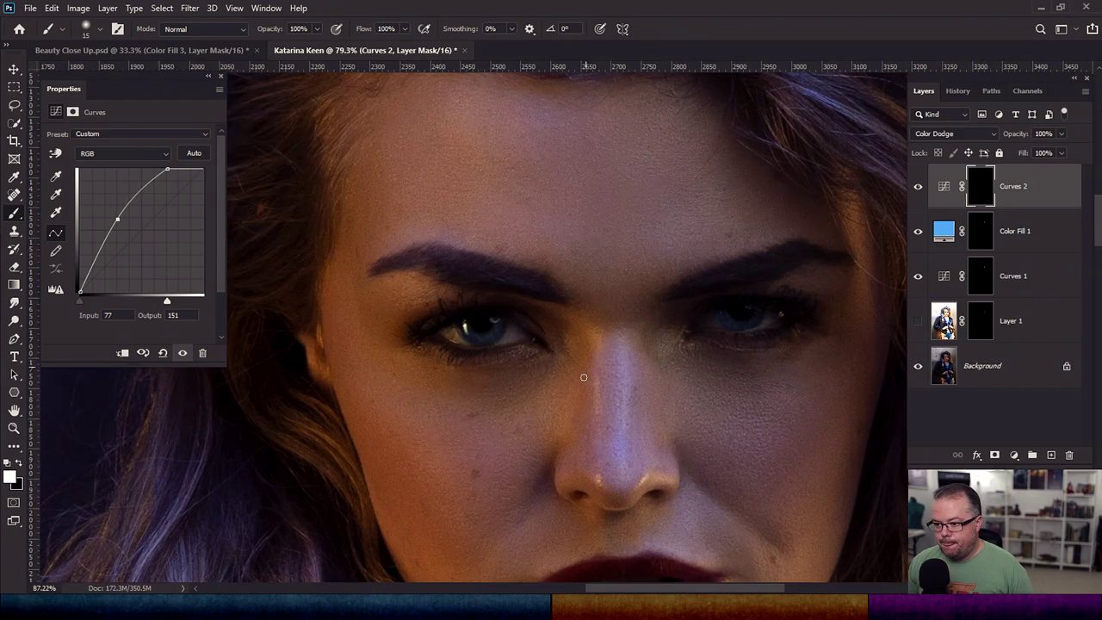
key(shift+1)
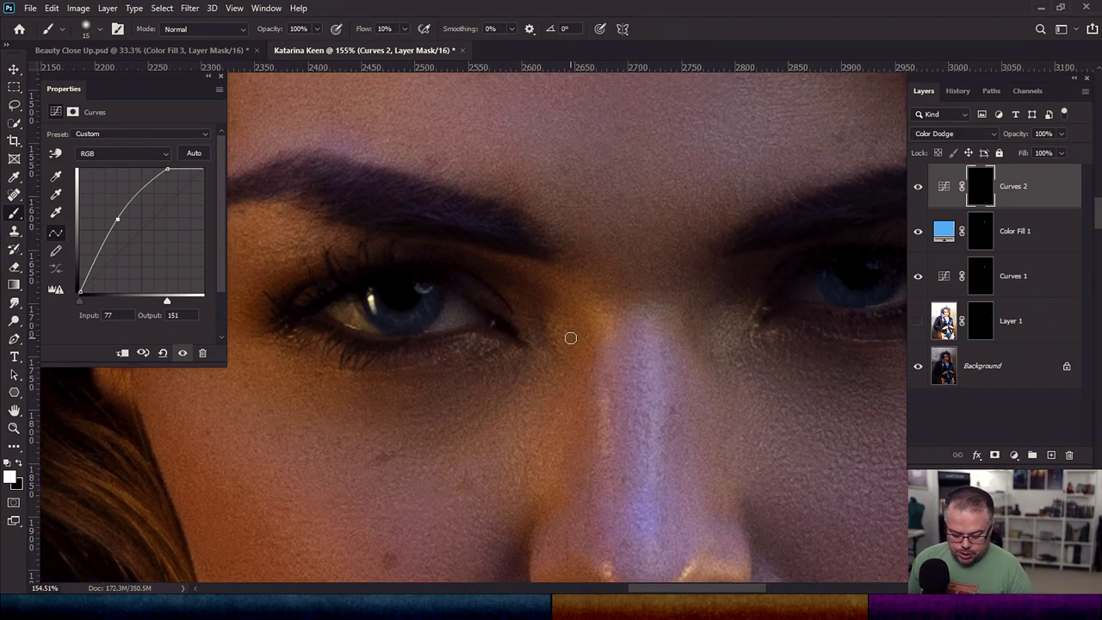
key(bracketleft)
key(bracketleft)
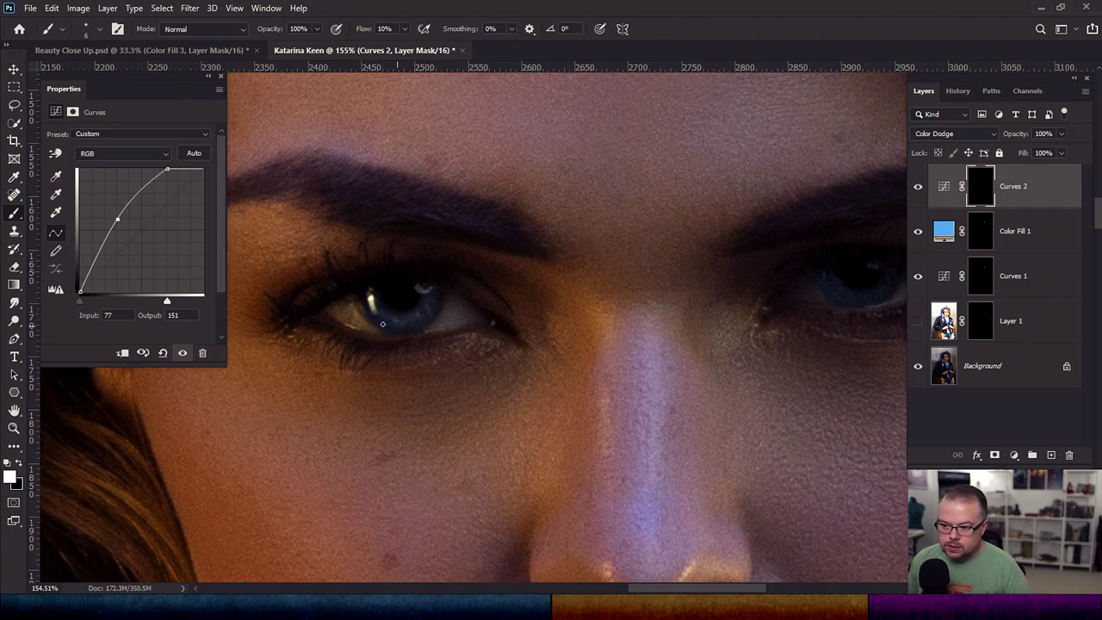
scroll(414, 406, right, 5)
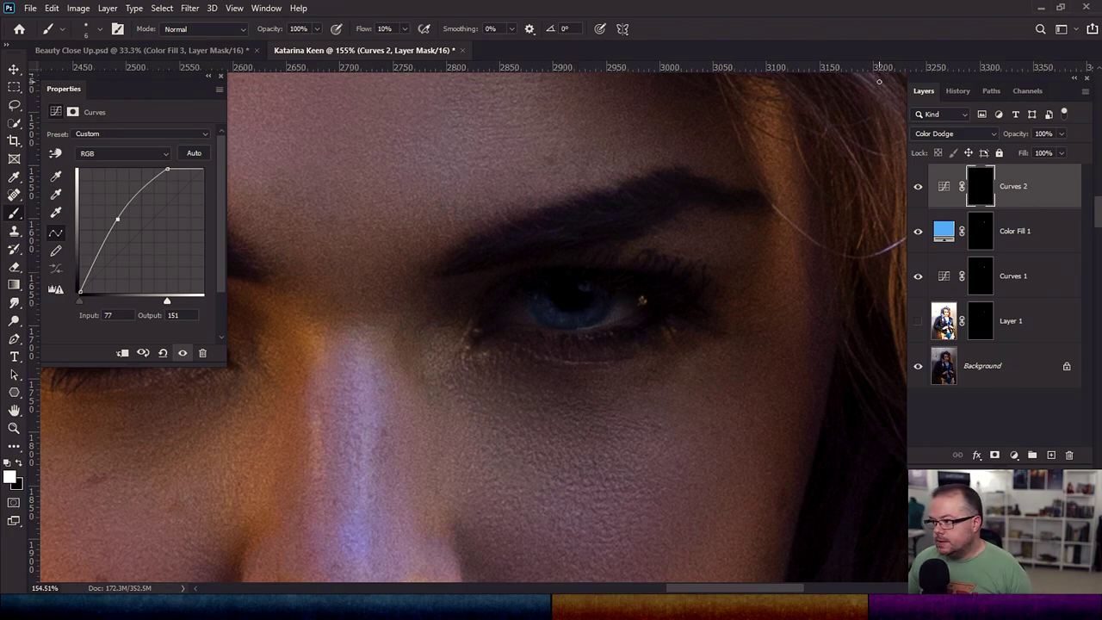
Change the Curves 2 blending mode to Screen and lower the layer's opacity to 71%
click(954, 133)
click(937, 249)
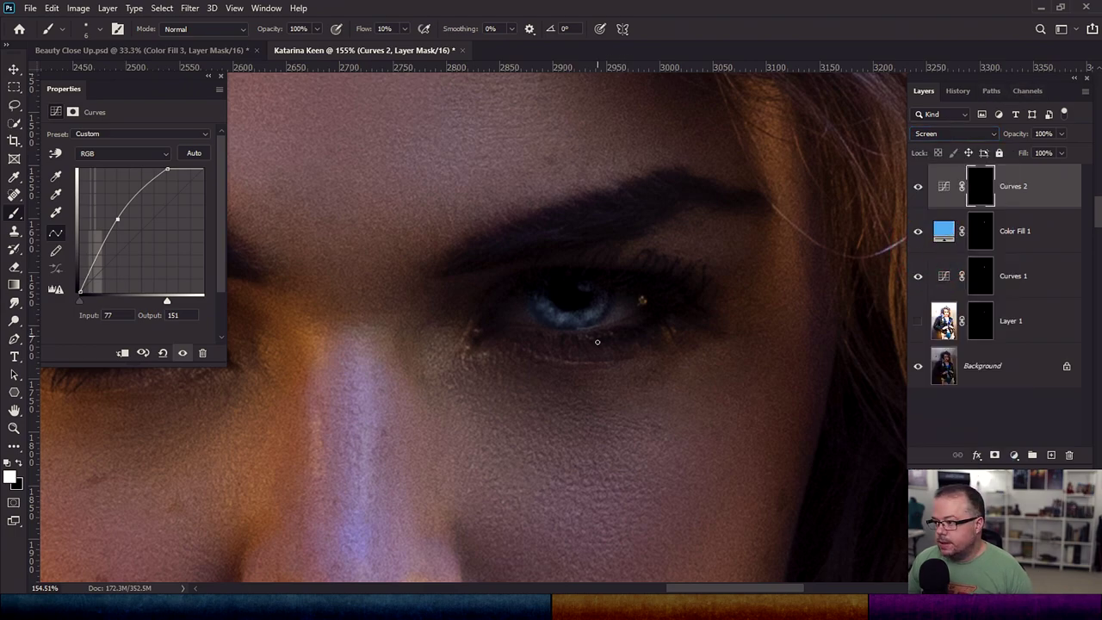
scroll(597, 342, left, 3)
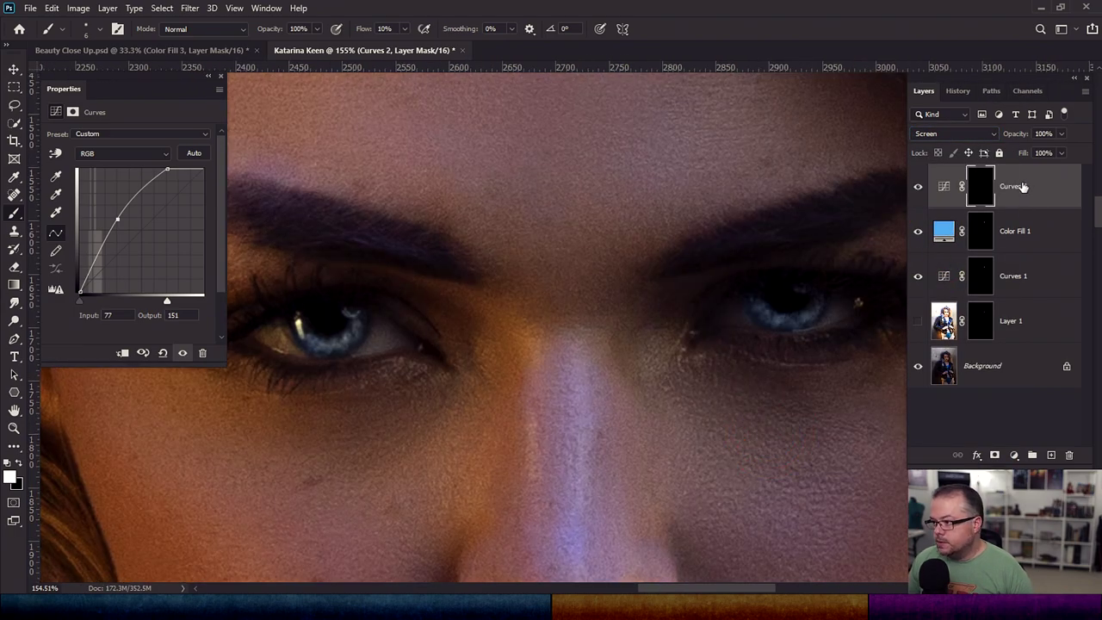
click(1062, 133)
drag(1058, 152, 1045, 151)
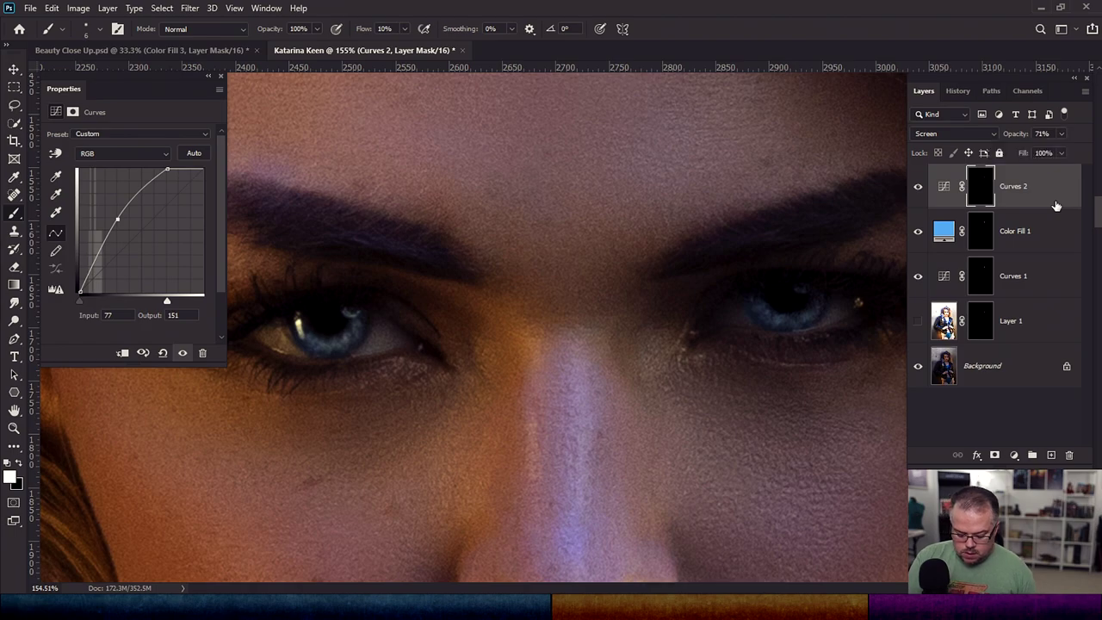
Group all the layers above Background into one group and toggle the group's visibility to compare the eyes
key(ctrl+0)
shift+click(952, 339)
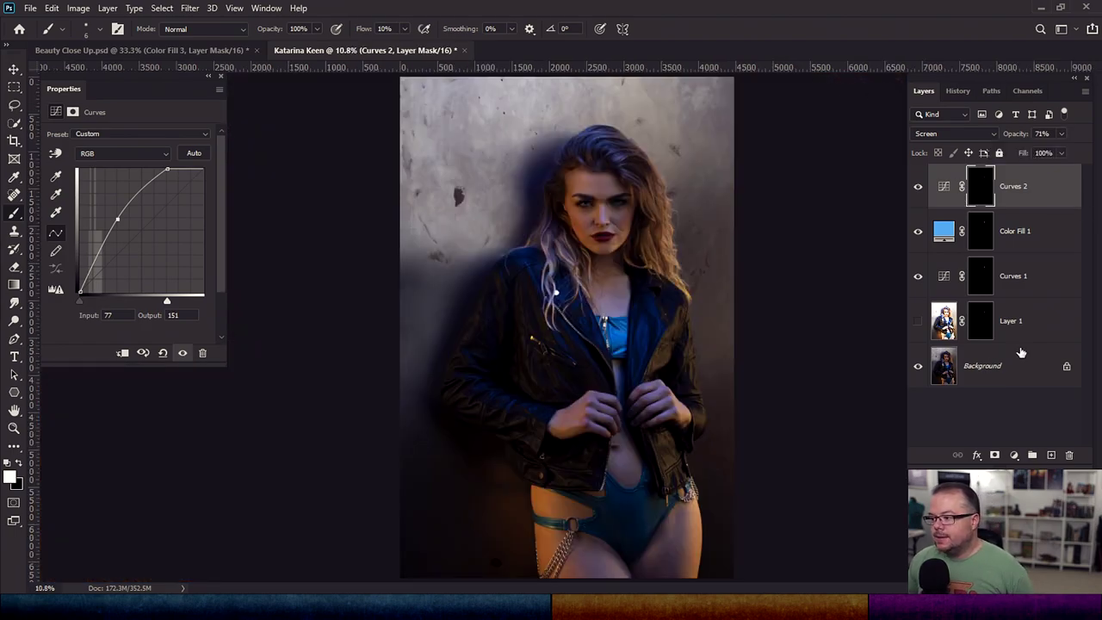
key(ctrl+g)
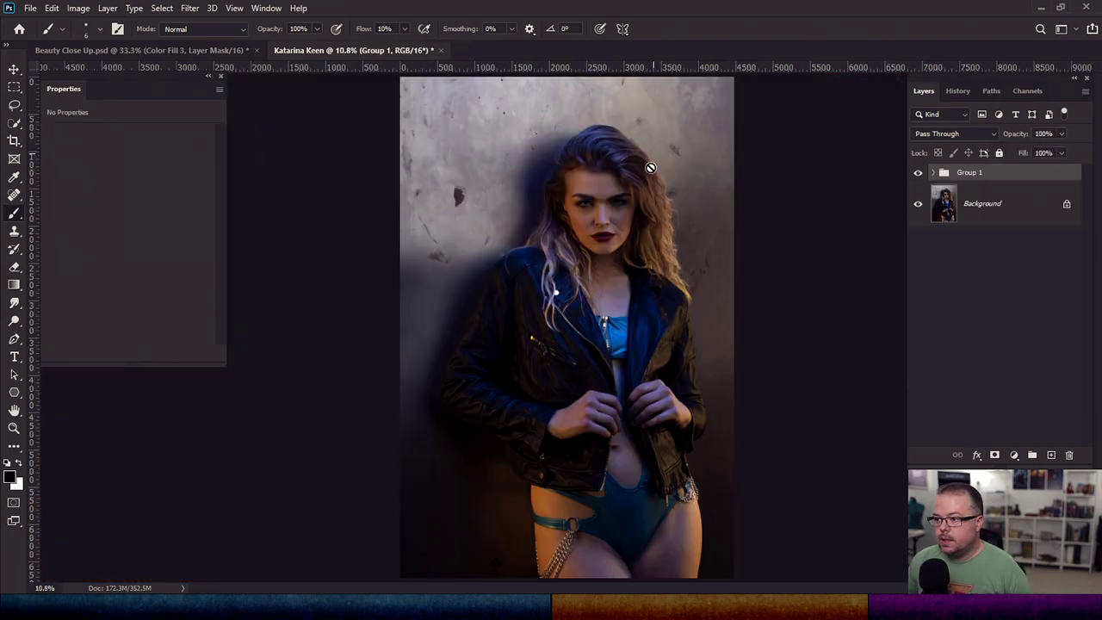
alt+scroll(652, 155, up, 2)
click(919, 173)
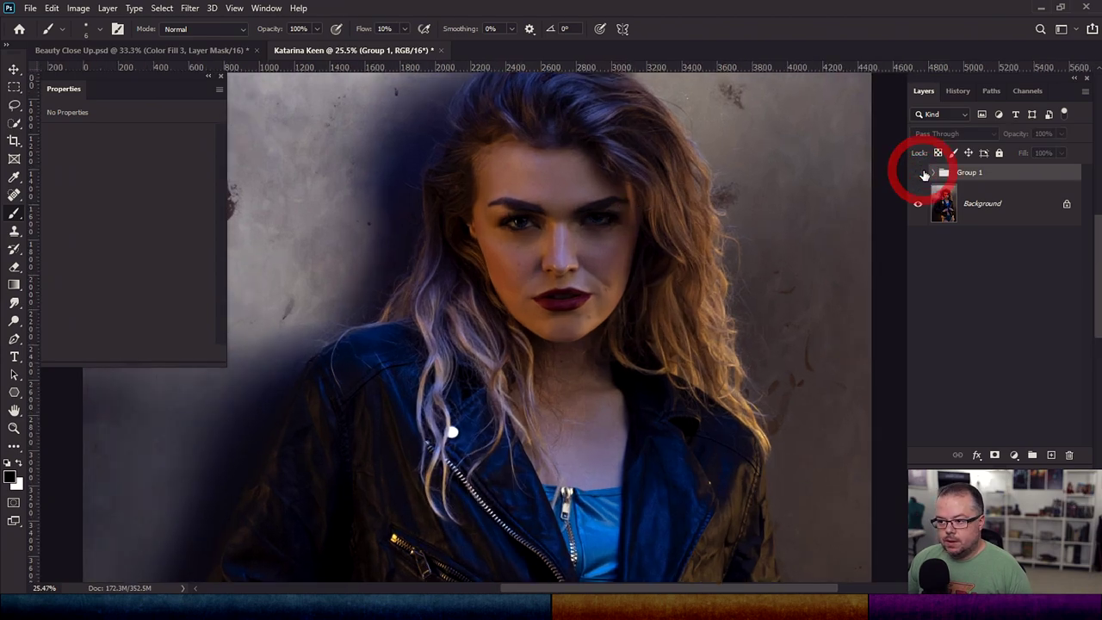
click(919, 173)
click(919, 174)
Lower the opacity of the eye enhancement group to 60%
click(1062, 133)
drag(1066, 150, 1038, 155)
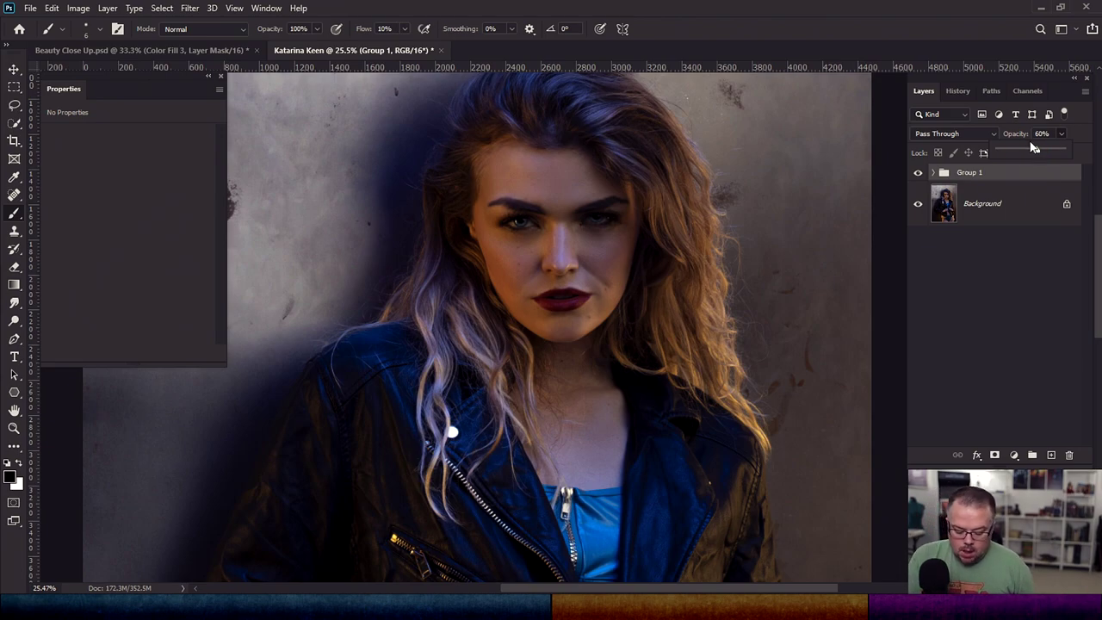
click(1022, 218)
Duplicate the Background layer, set the copy's blending mode to Screen and hide it behind a black layer mask
click(1022, 226)
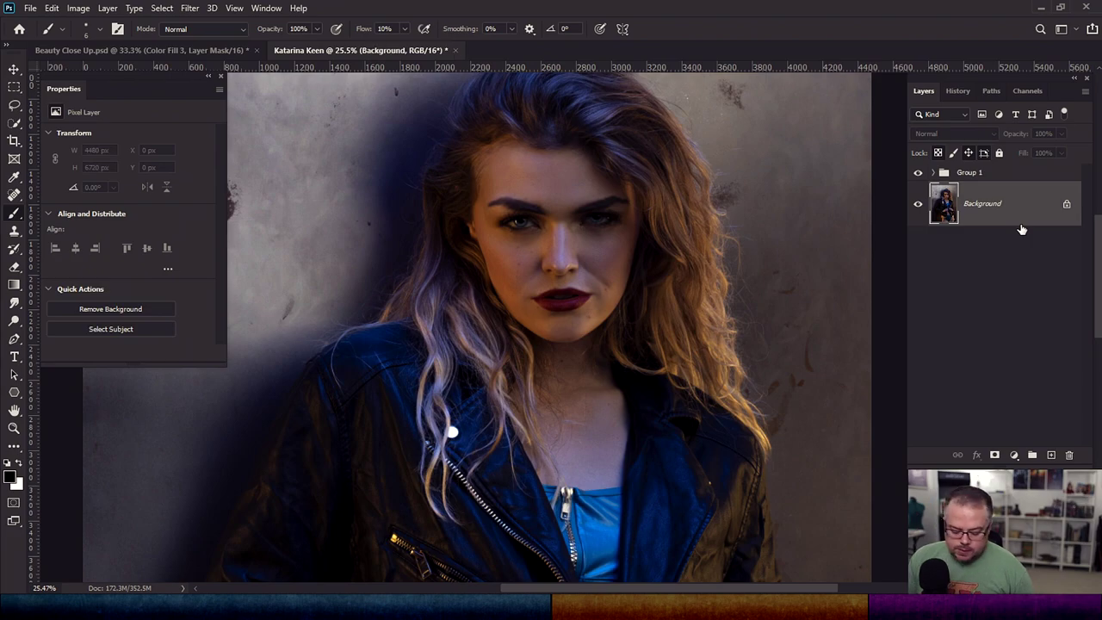
key(ctrl+0)
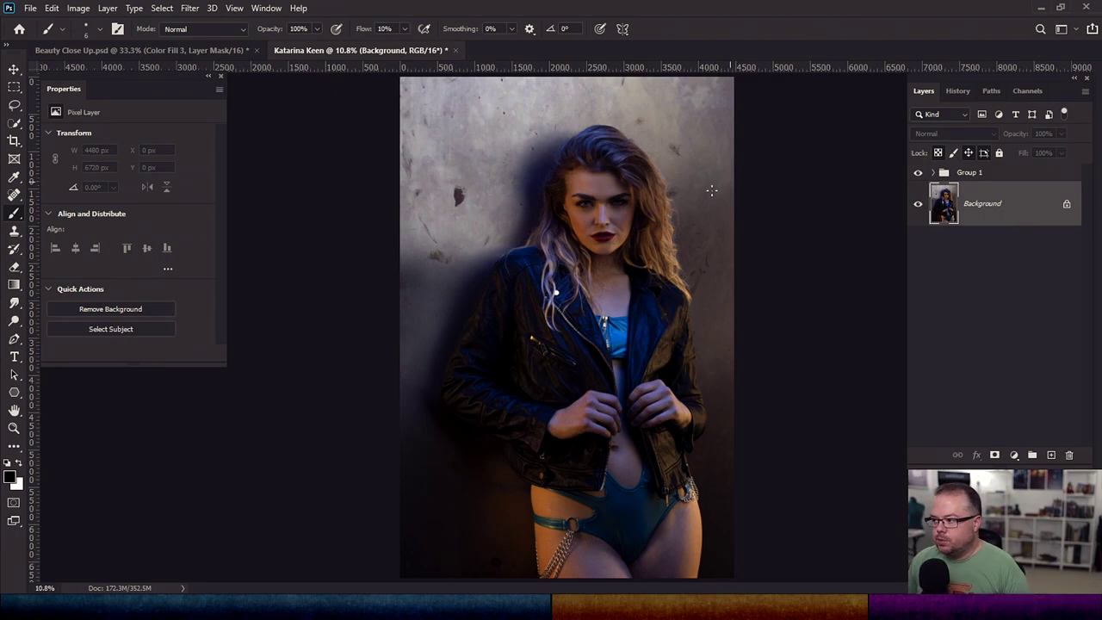
scroll(615, 227, up, 10)
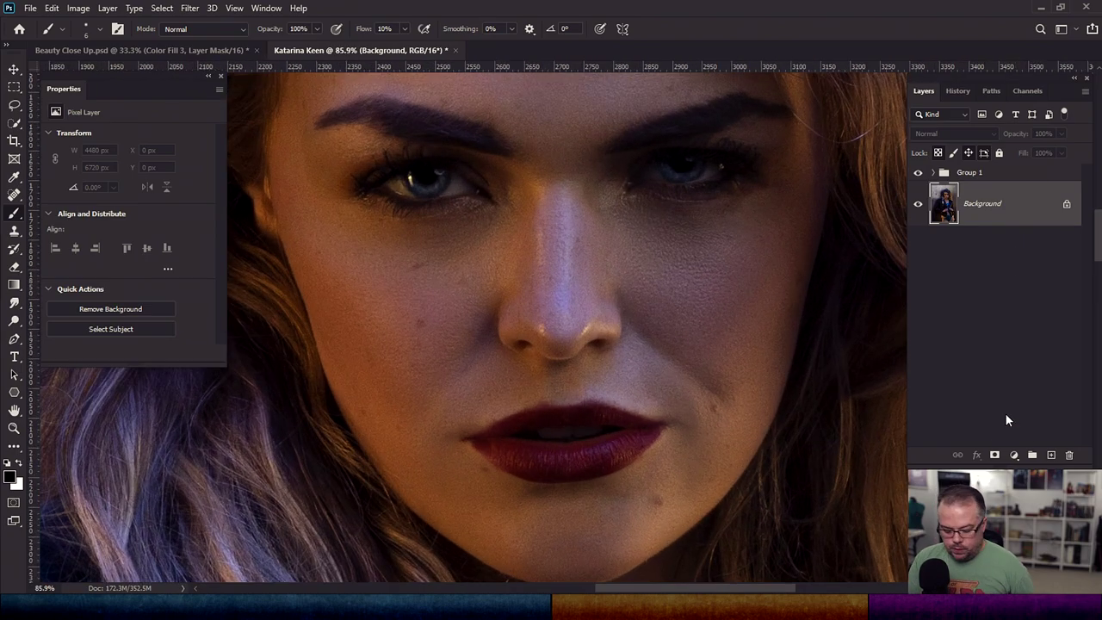
key(ctrl+j)
click(939, 135)
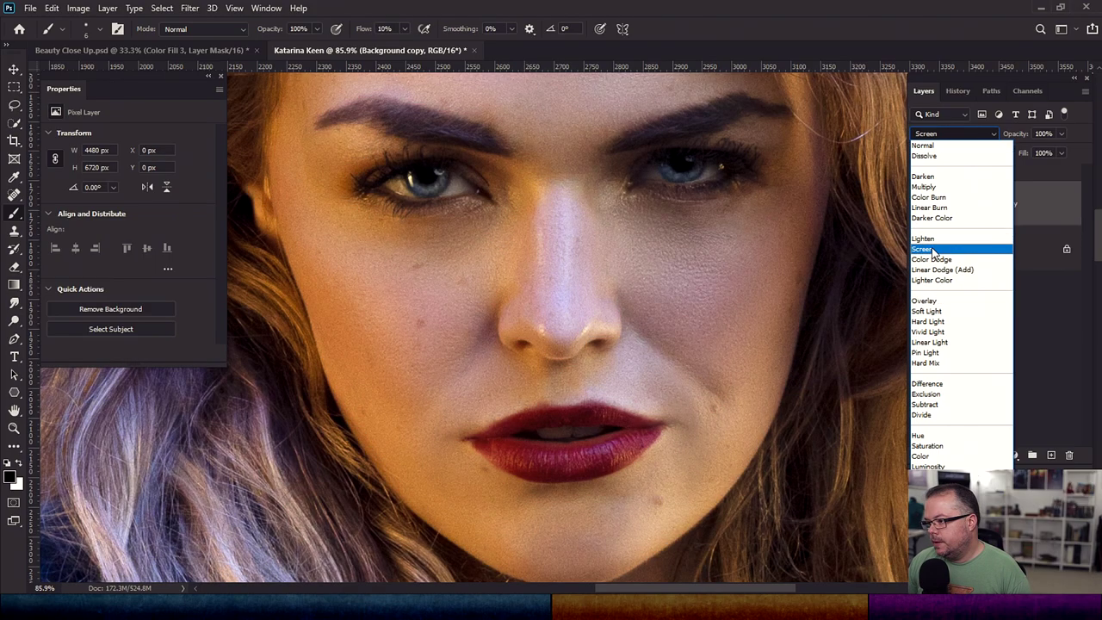
click(933, 250)
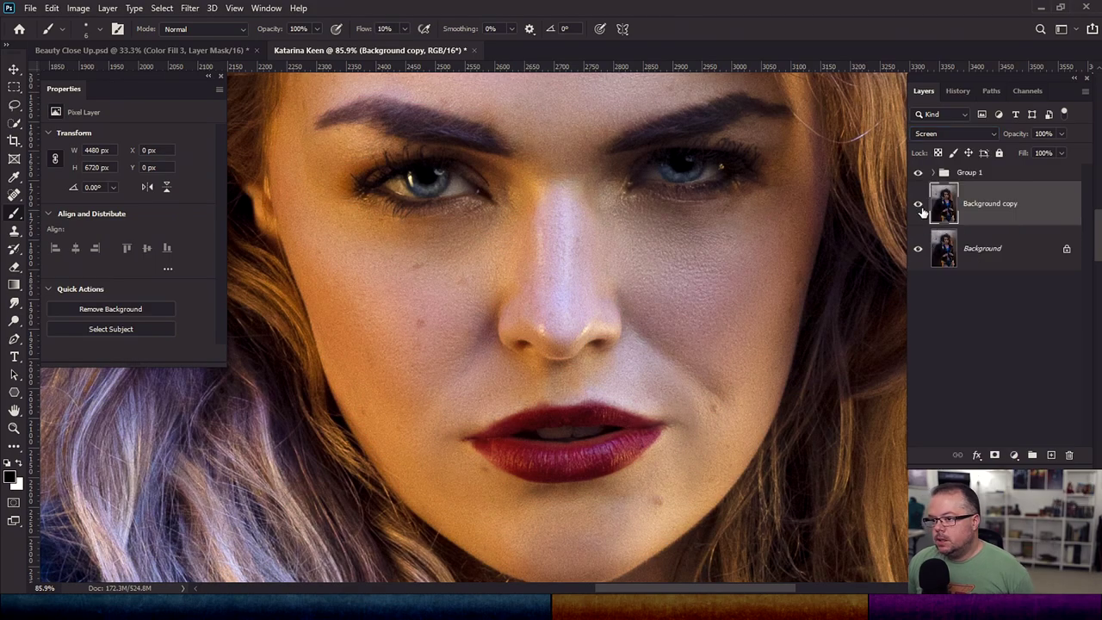
alt+click(996, 457)
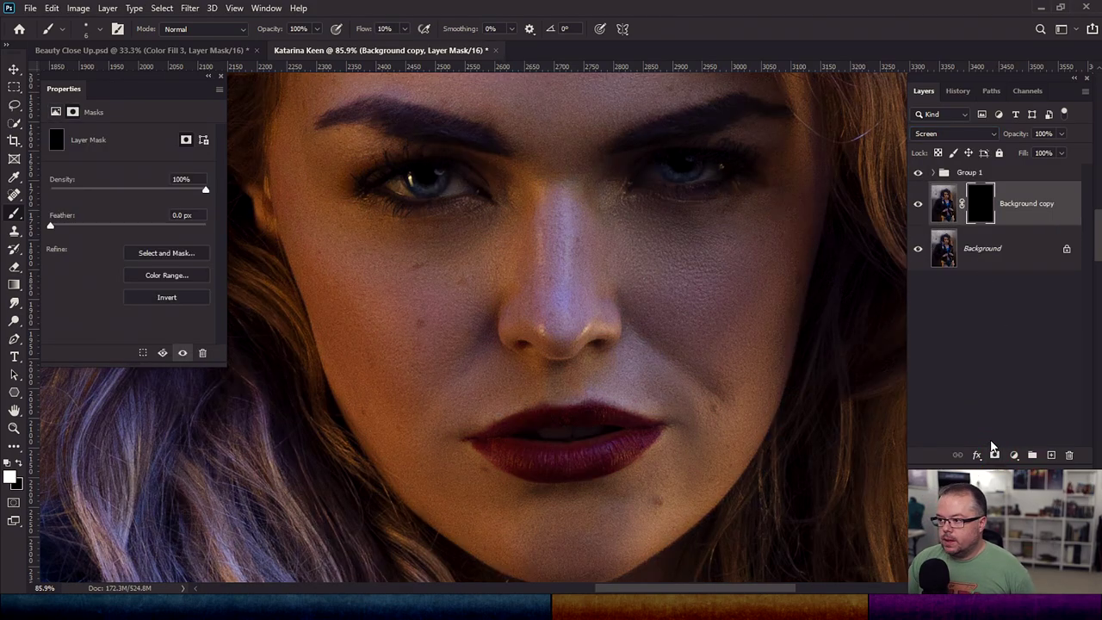
Paint white on the Background copy mask over the whites of both eyes with a 20–25 px brush at 10% flow
key(bracketleft)
drag(398, 184, 422, 188)
key(bracketleft)
key(bracketright)
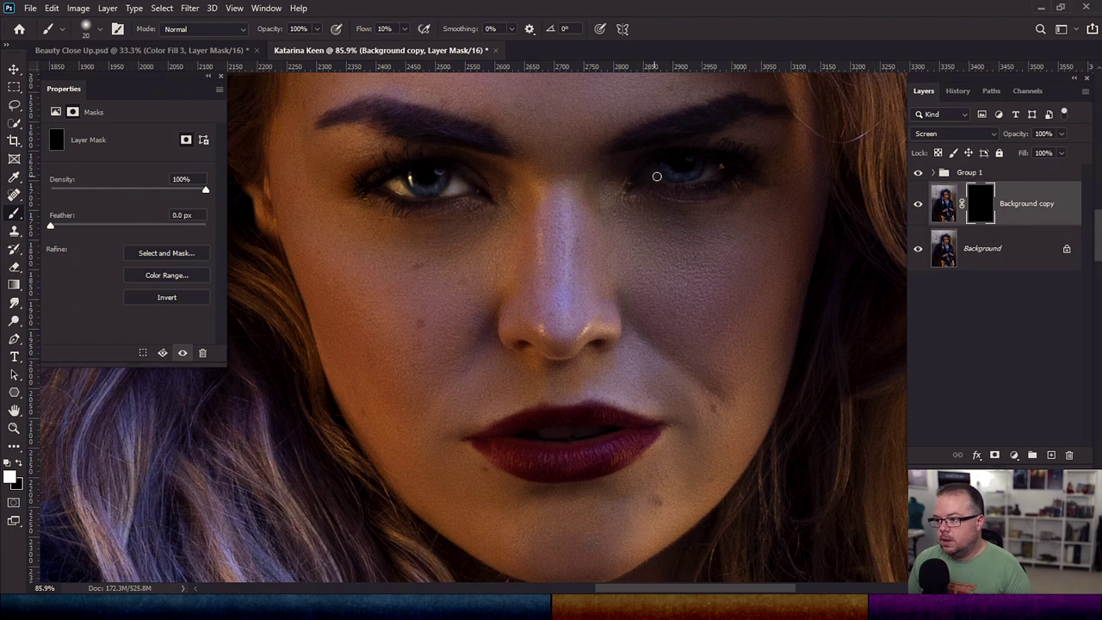
key(bracketright)
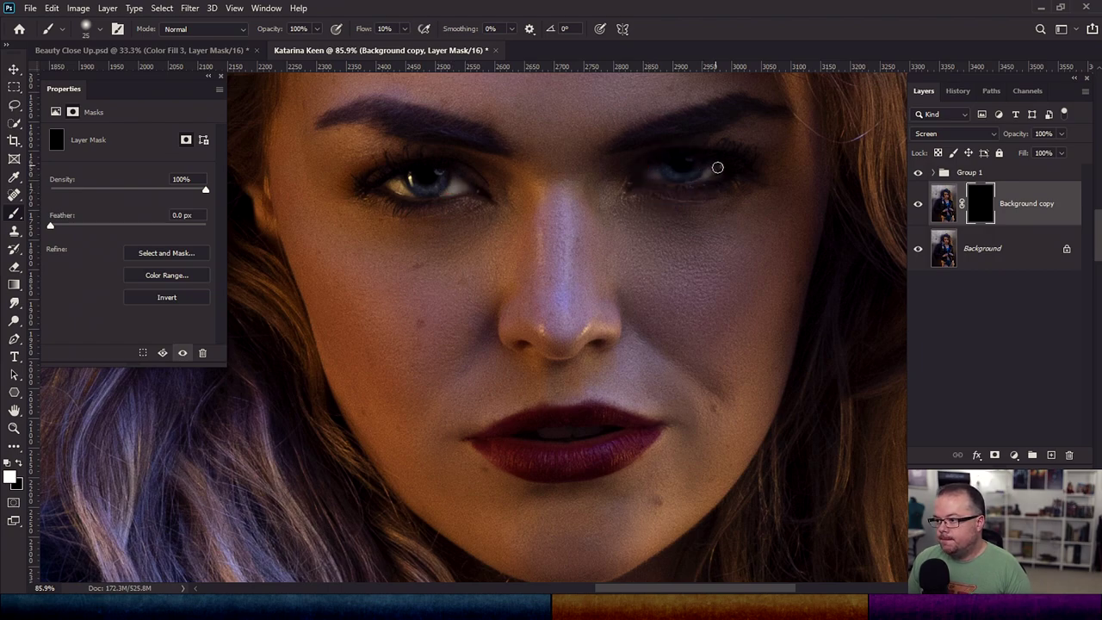
Add an Exposure adjustment layer above Background copy with exposure +0.68 and gamma correction 1.17
key(ctrl+0)
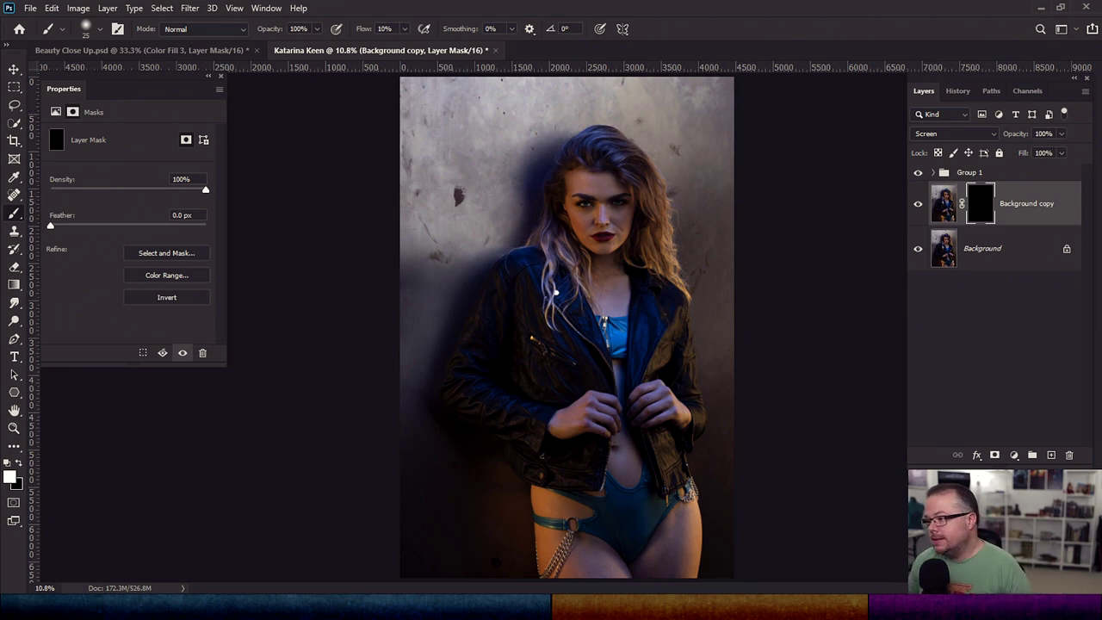
click(1015, 455)
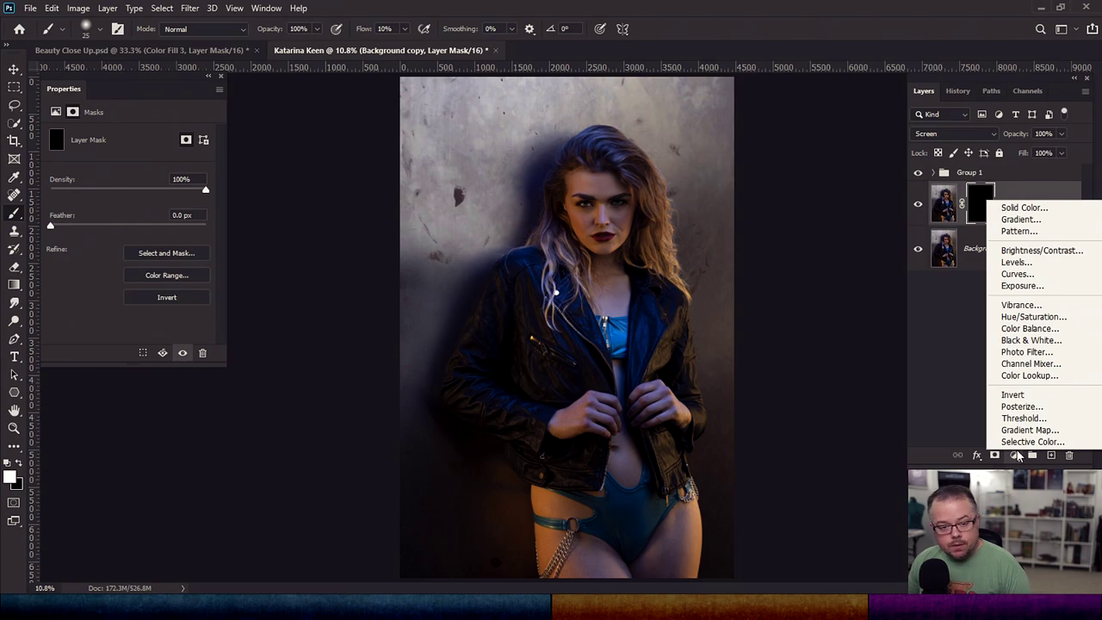
click(1022, 286)
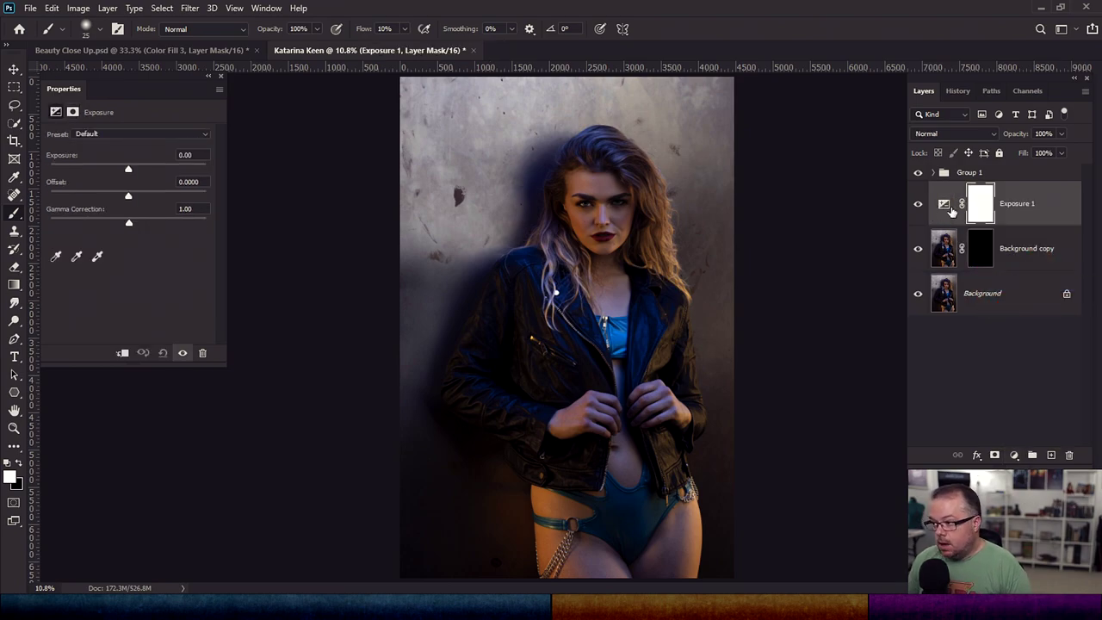
drag(1041, 204, 958, 184)
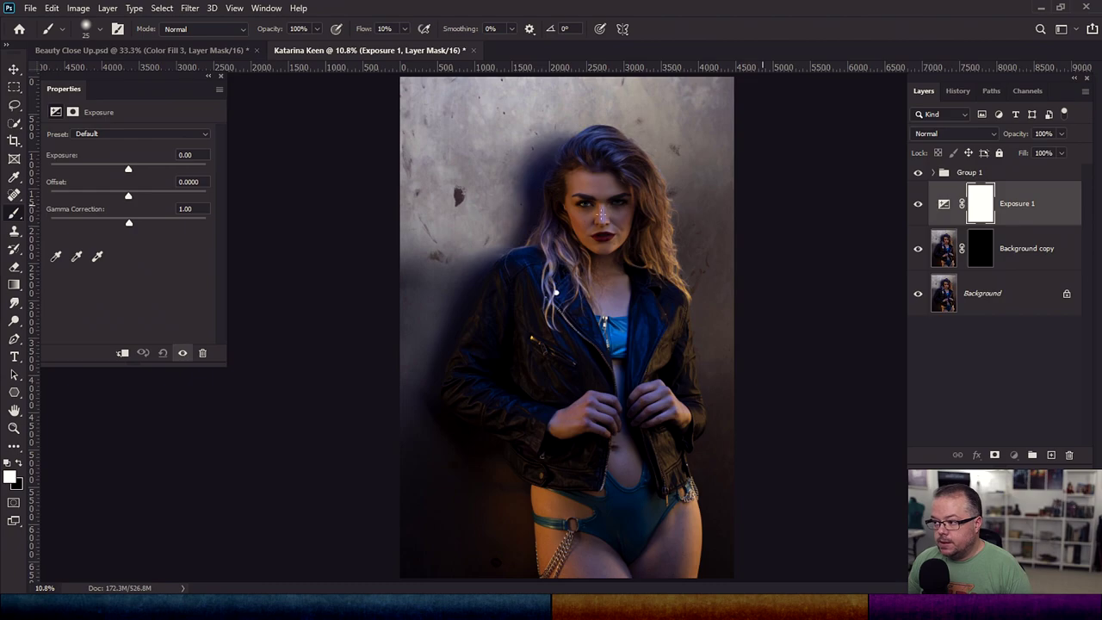
drag(128, 169, 136, 169)
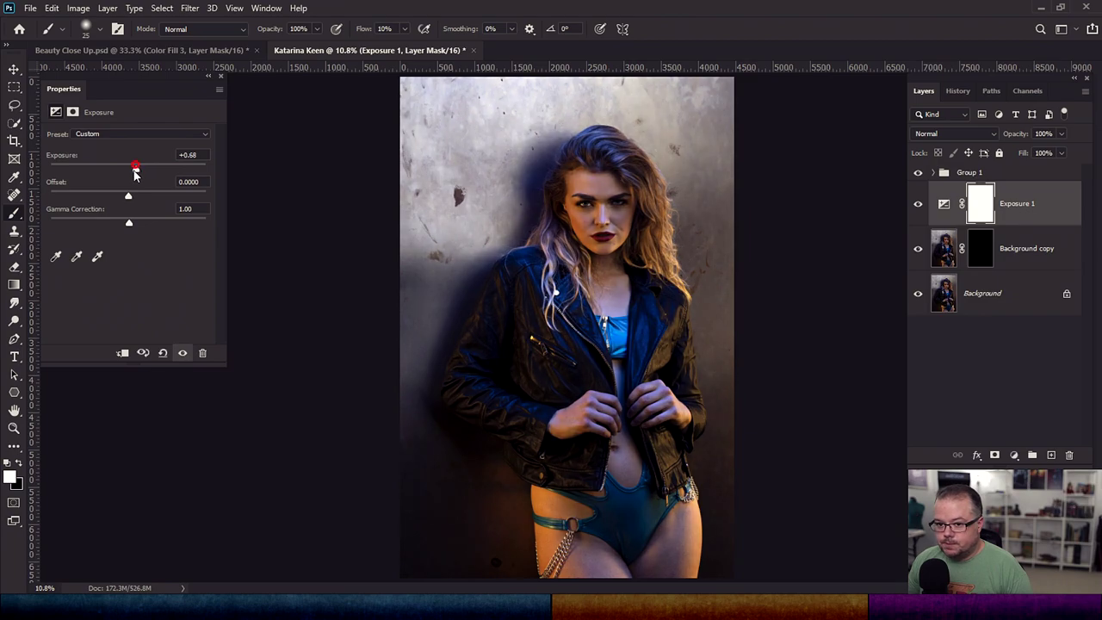
drag(132, 226, 121, 225)
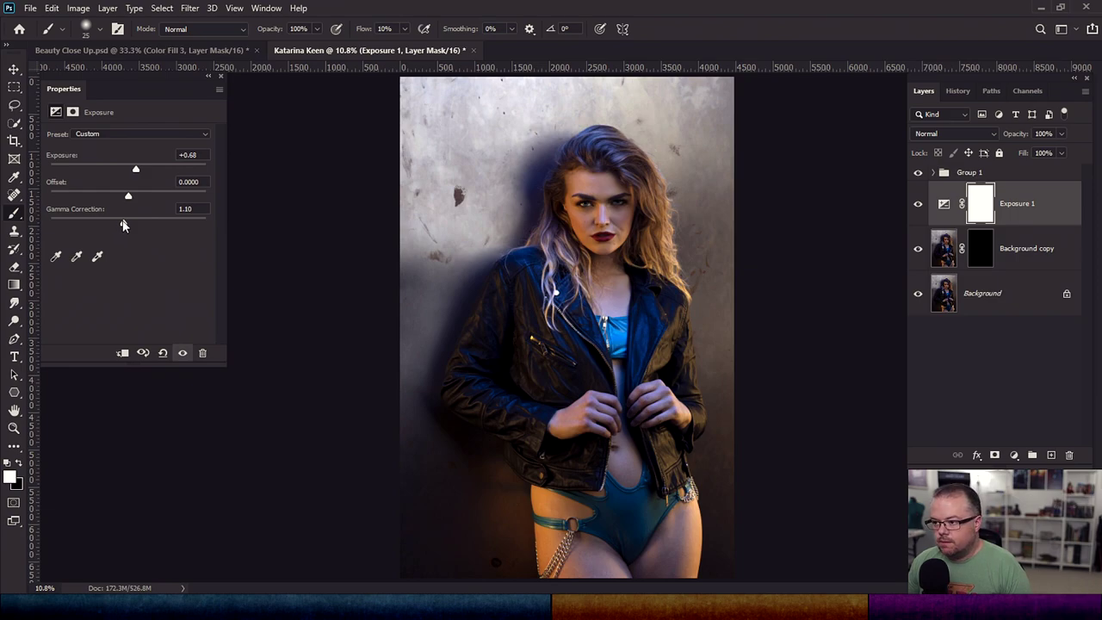
drag(121, 225, 122, 225)
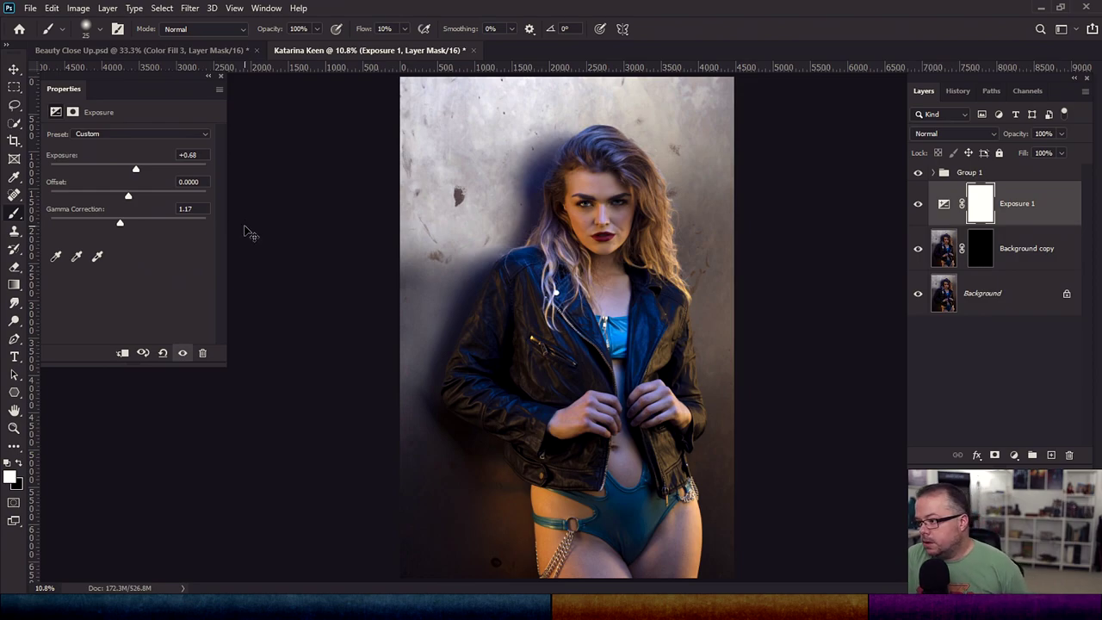
Invert the Exposure 1 mask to black and paint white over the whole face with a 900 px brush at 10% flow
key(ctrl+i)
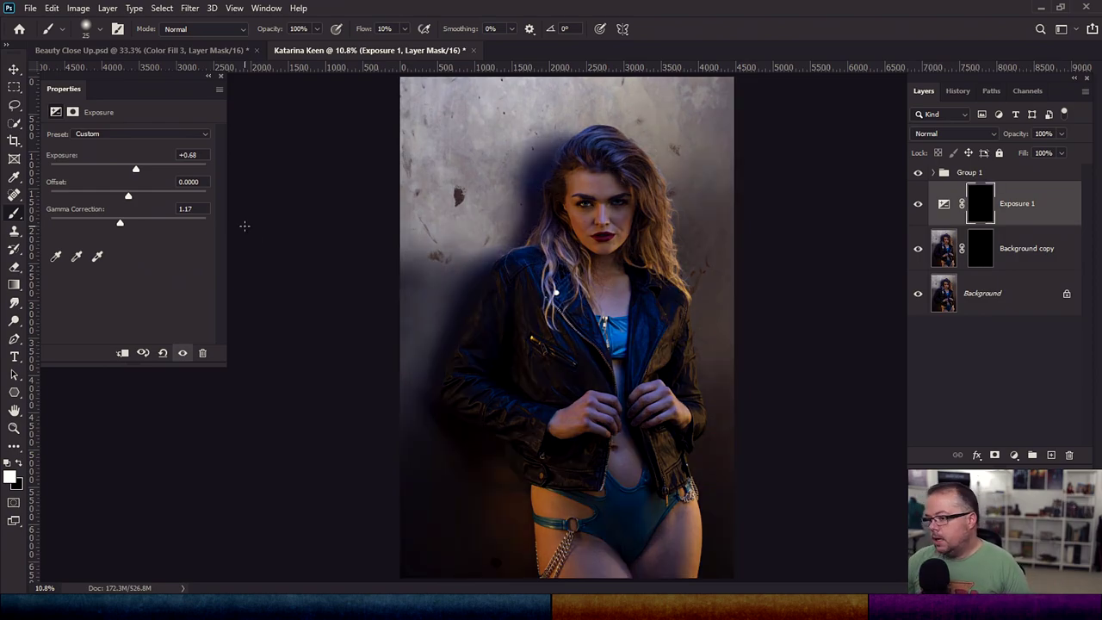
scroll(623, 247, up, 4)
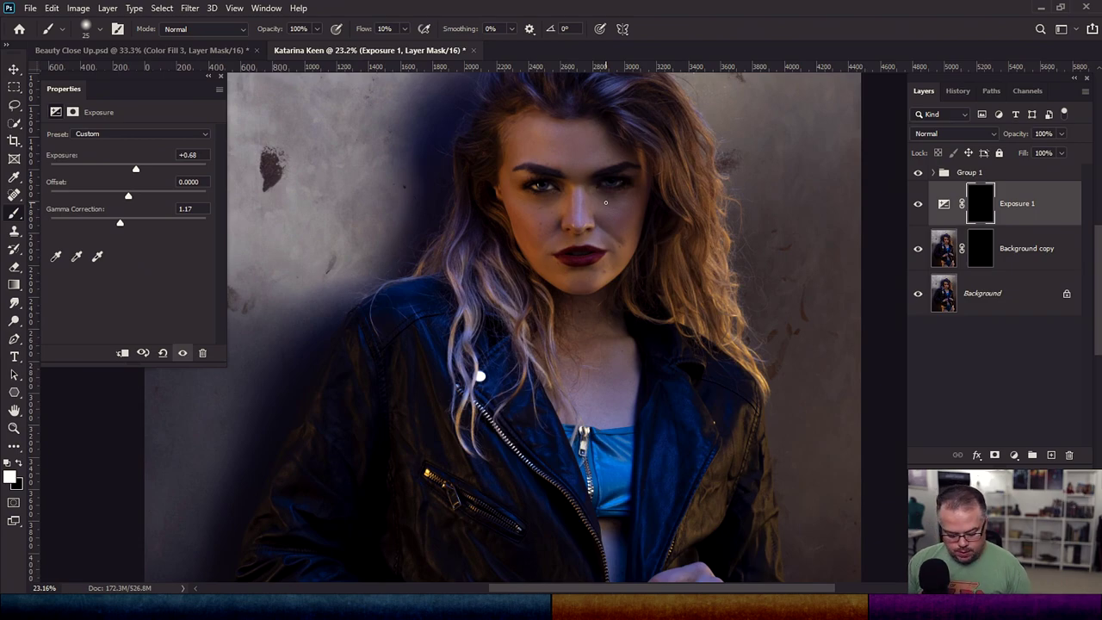
key(bracketright)
key(bracketright)
key(bracketright)
key(bracketright)
key(bracketright)
key(bracketright)
key(bracketright)
key(bracketright)
key(bracketright)
key(bracketright)
key(bracketright)
key(bracketright)
key(bracketright)
key(bracketright)
key(bracketright)
key(bracketright)
key(bracketright)
key(bracketright)
mouse_move(584, 177)
mouse_down()
mouse_move(614, 204)
mouse_move(605, 217)
mouse_move(557, 208)
mouse_move(514, 223)
mouse_move(580, 199)
mouse_move(603, 231)
mouse_move(566, 262)
mouse_move(584, 278)
mouse_move(624, 396)
mouse_move(566, 251)
mouse_up()
mouse_move(573, 206)
mouse_down()
mouse_move(529, 174)
mouse_move(682, 245)
mouse_move(552, 107)
mouse_move(573, 156)
mouse_move(655, 173)
mouse_up()
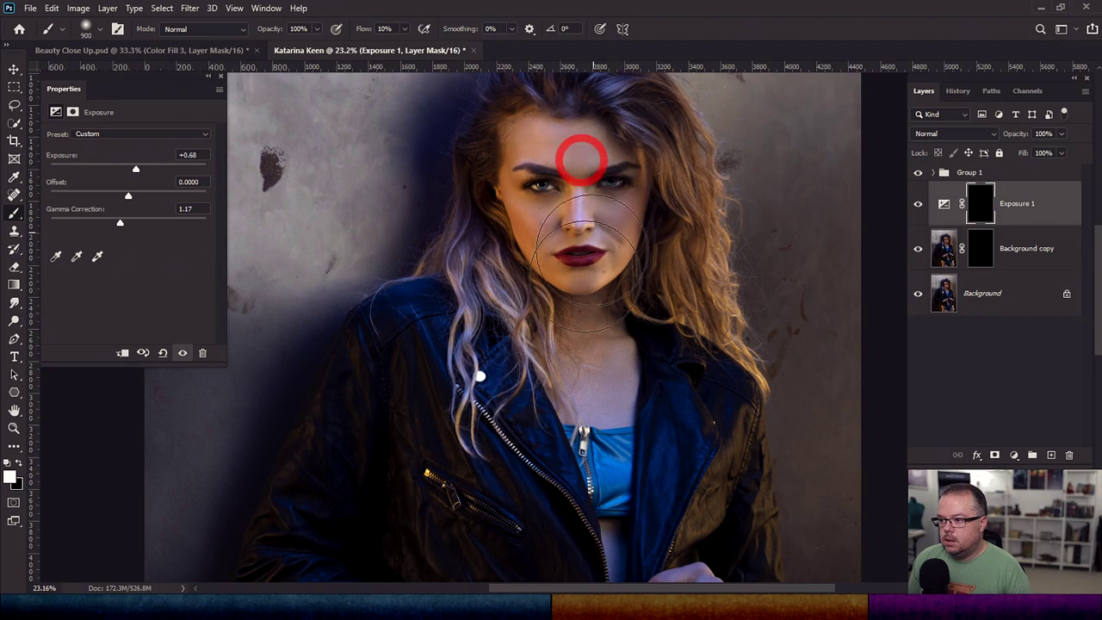
drag(583, 160, 570, 307)
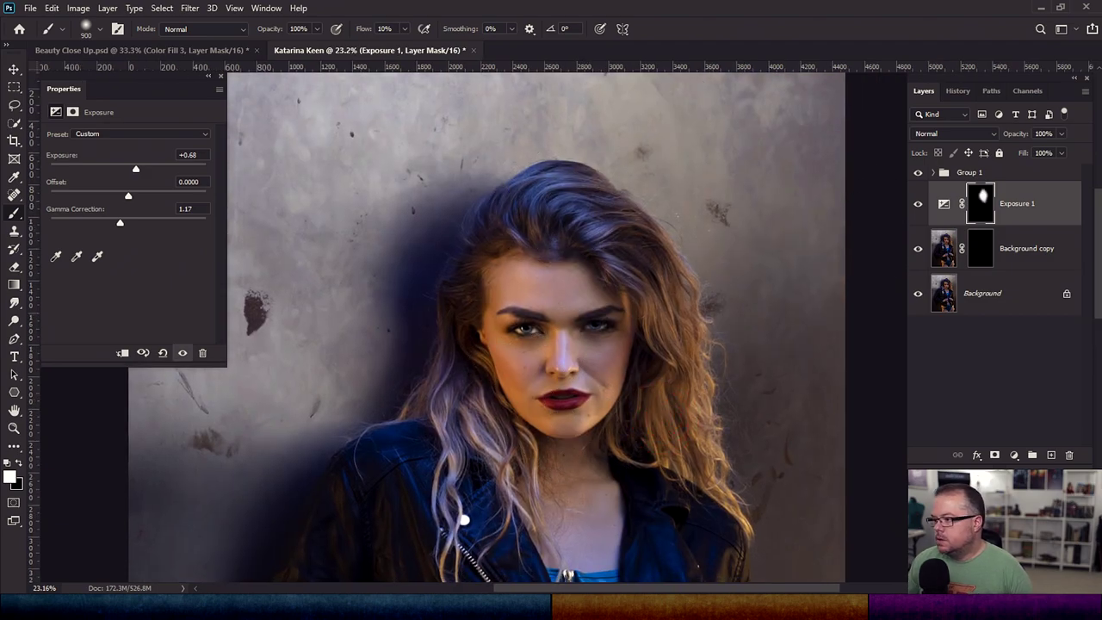
Lower the opacity of the Background copy layer to 63% to soften the brightened eye whites
click(1038, 259)
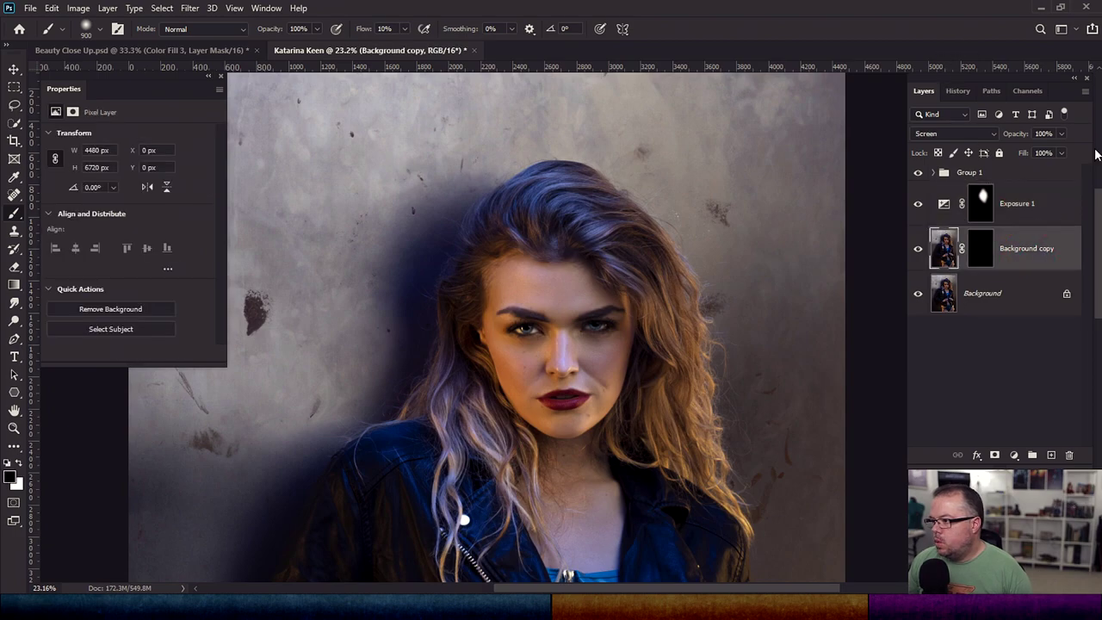
click(1062, 134)
drag(1064, 150, 1043, 155)
scroll(514, 368, up, 5)
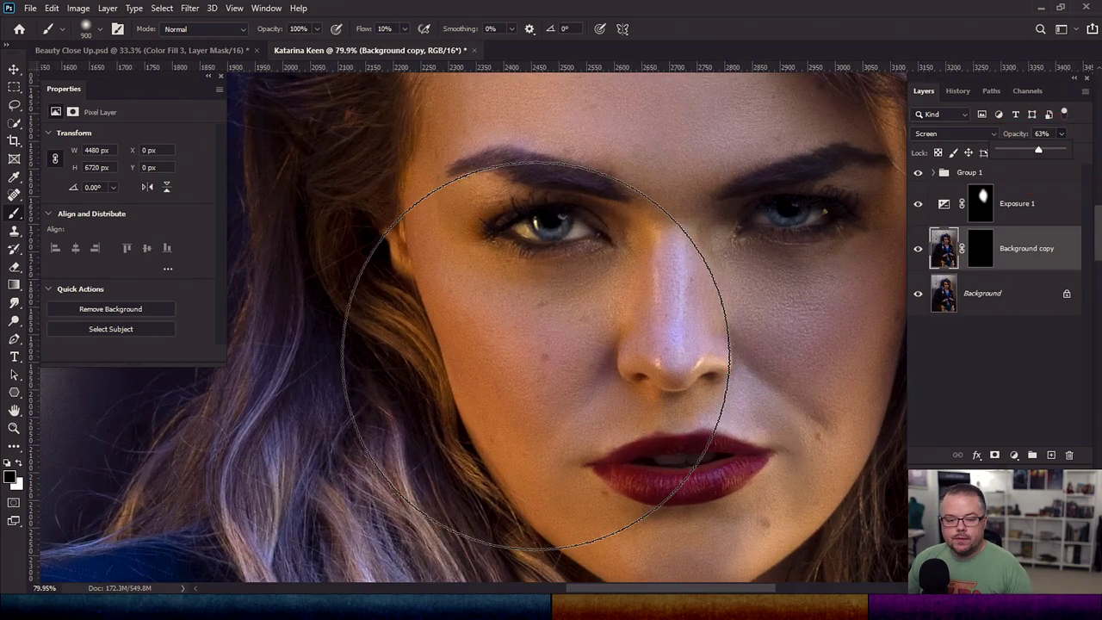
drag(664, 284, 539, 294)
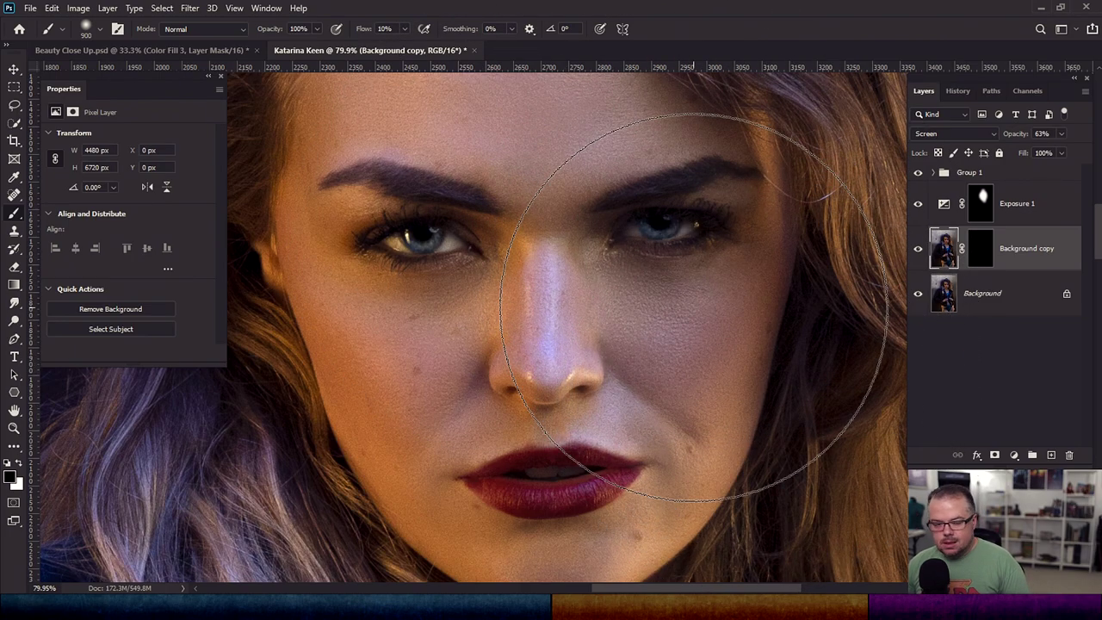
Duplicate the masked Background copy layer to strengthen the brightening of the eye whites
key(ctrl+0)
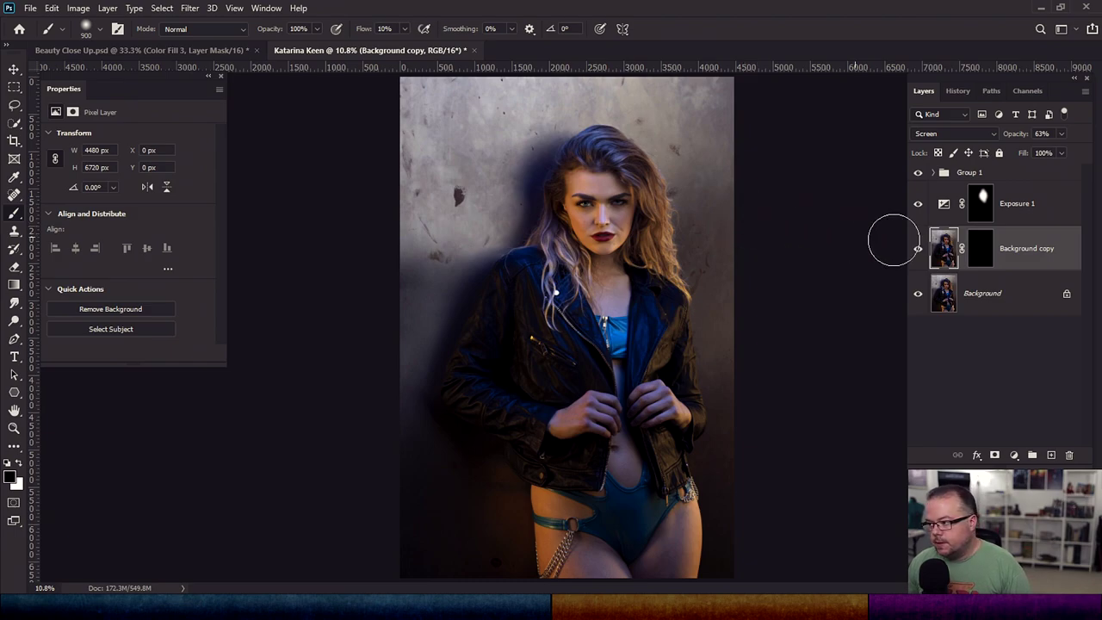
scroll(546, 199, up, 3)
scroll(659, 185, up, 4)
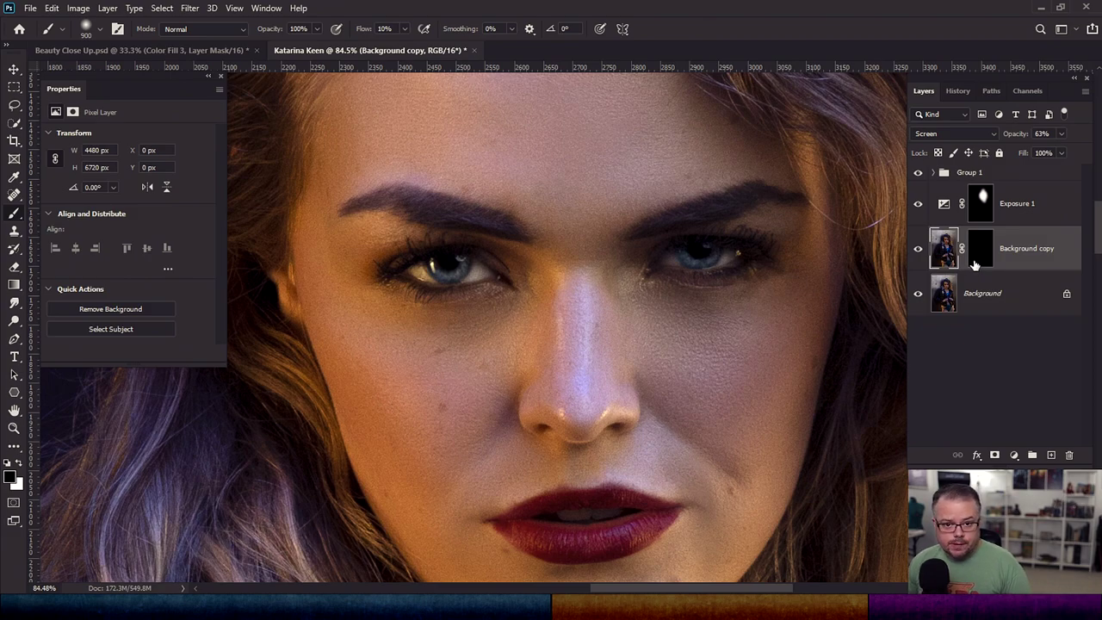
click(1049, 268)
key(ctrl+j)
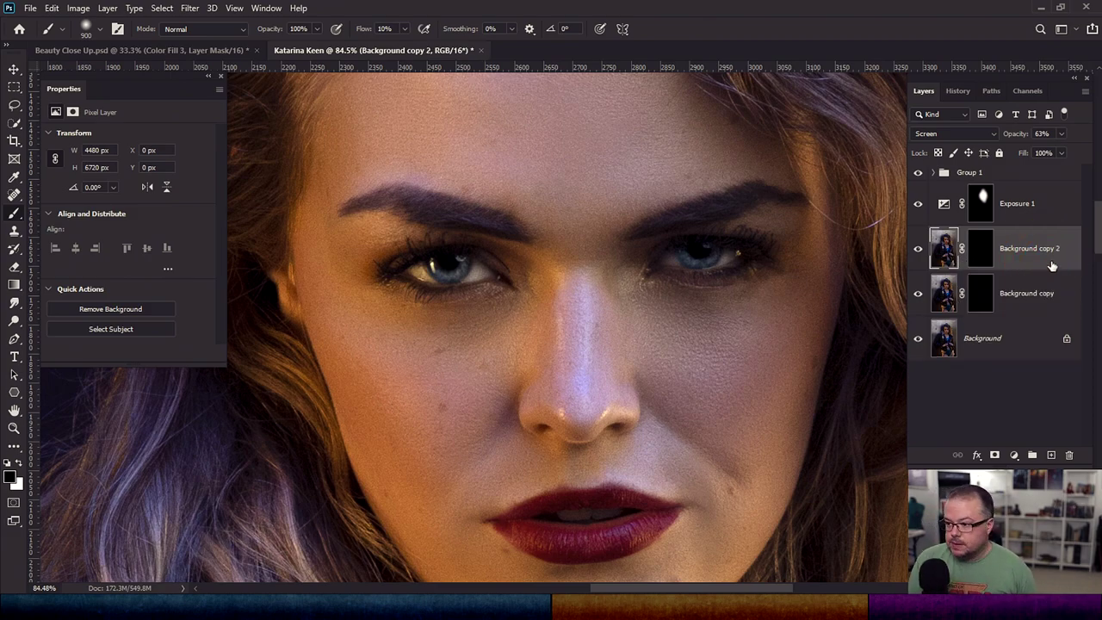
Paint black on the Background copy 2 mask over the image's left-hand eye with a 150 px brush at 100% flow
click(980, 250)
key(x)
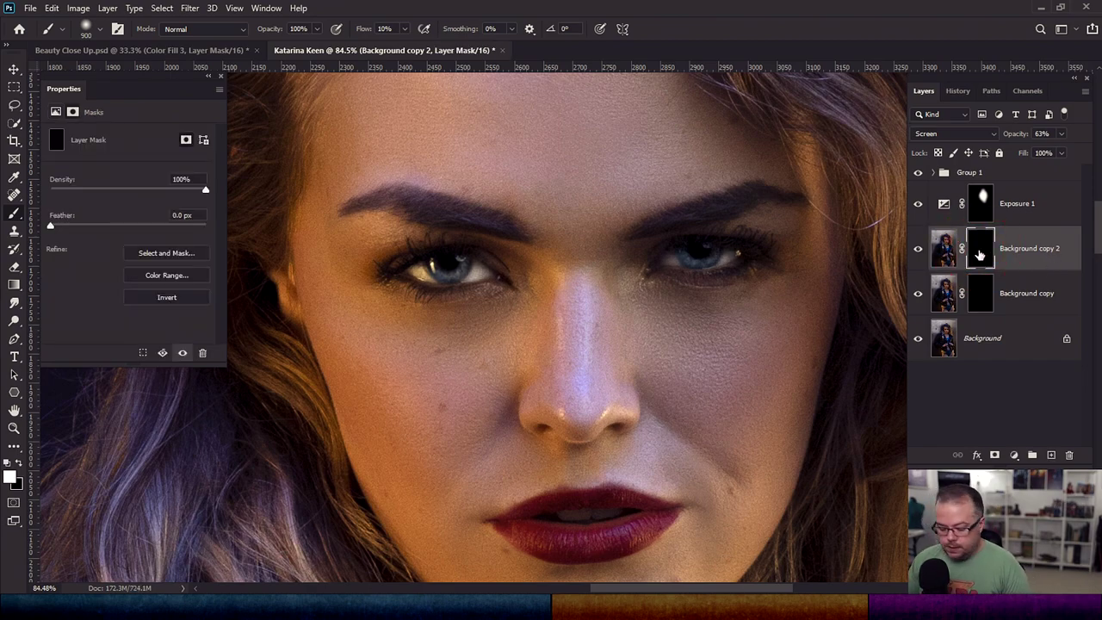
key(shift+0)
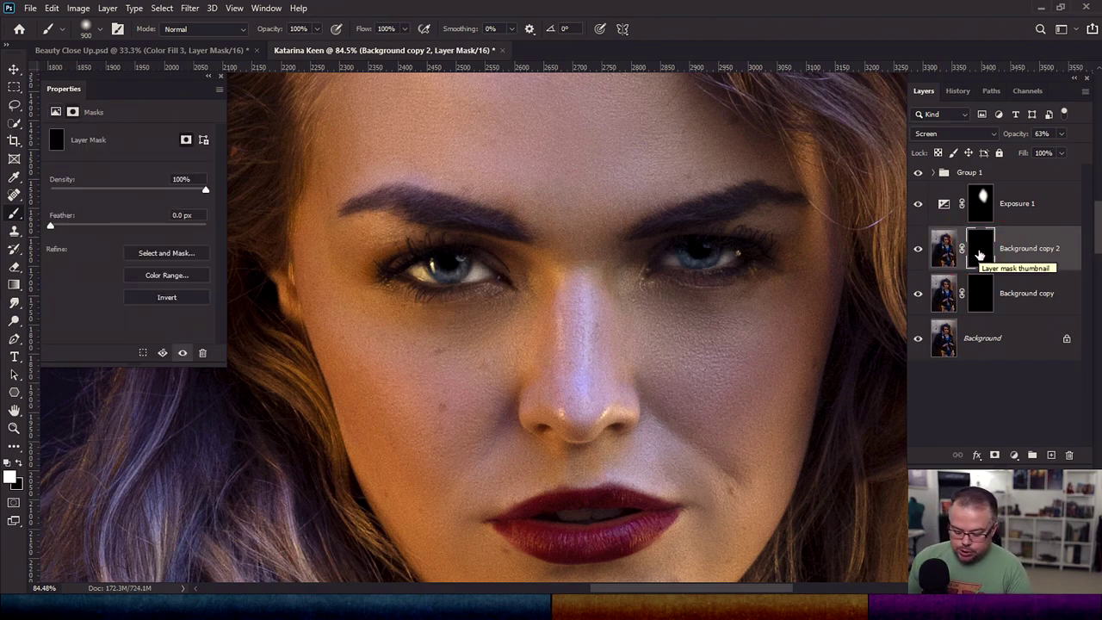
key(bracketleft)
key(bracketleft)
key(bracketleft)
key(bracketleft)
key(bracketleft)
key(bracketleft)
key(bracketleft)
key(bracketleft)
key(bracketleft)
key(bracketleft)
key(bracketleft)
key(bracketleft)
key(bracketleft)
key(bracketleft)
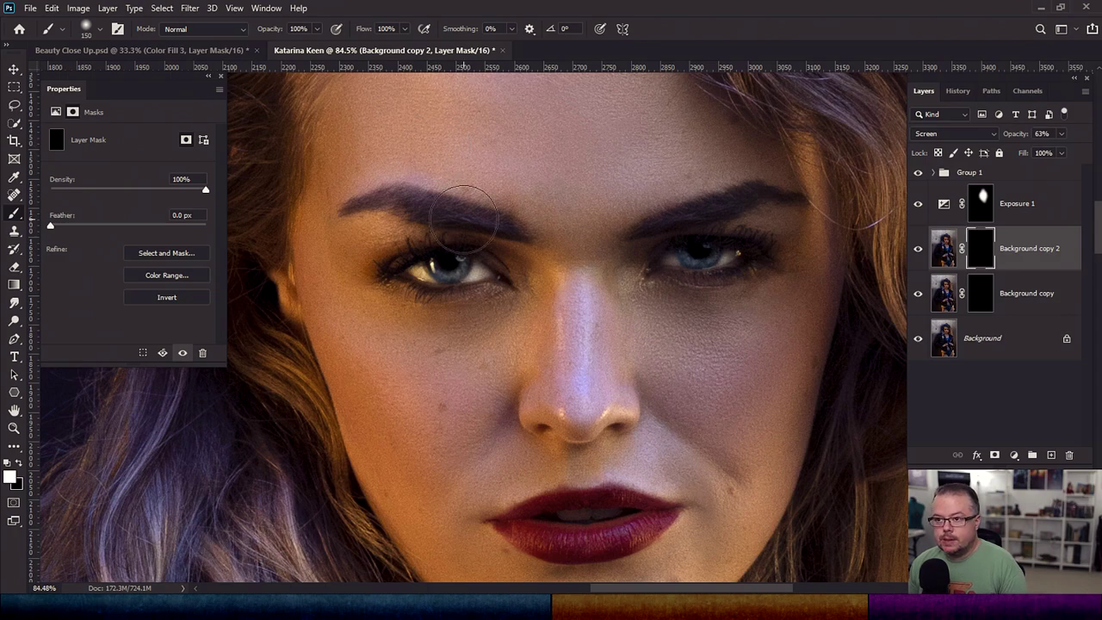
drag(426, 308, 431, 266)
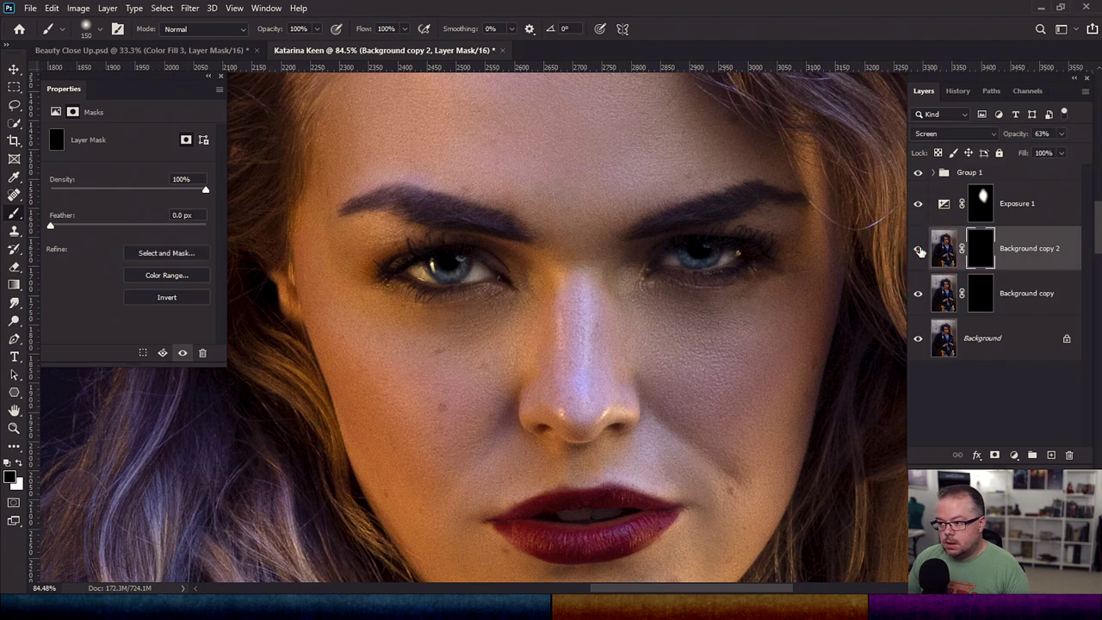
key(ctrl+0)
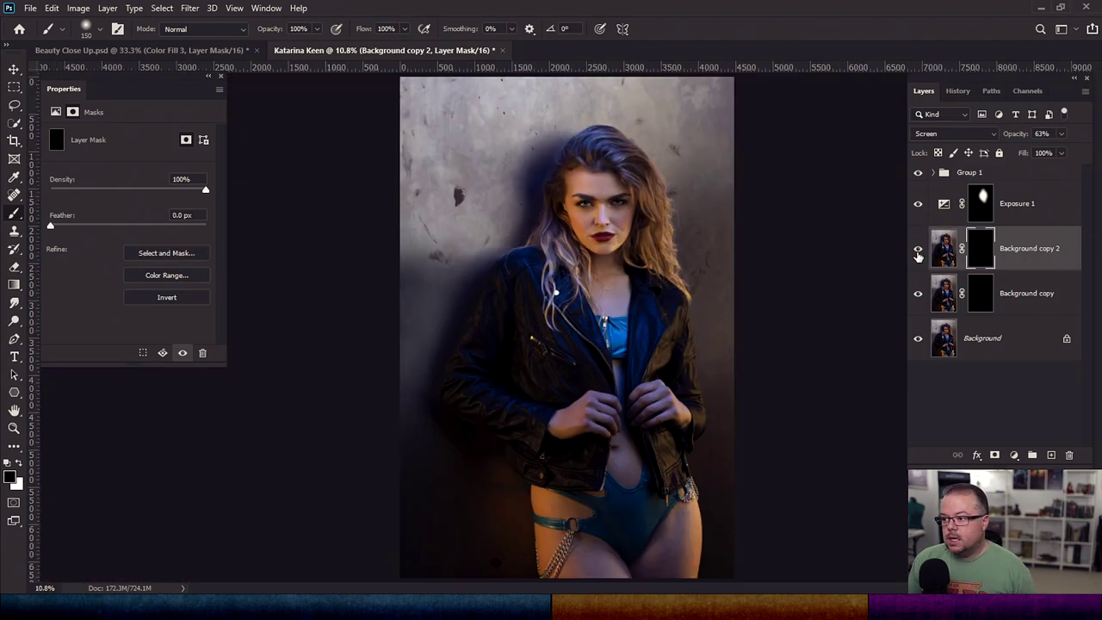